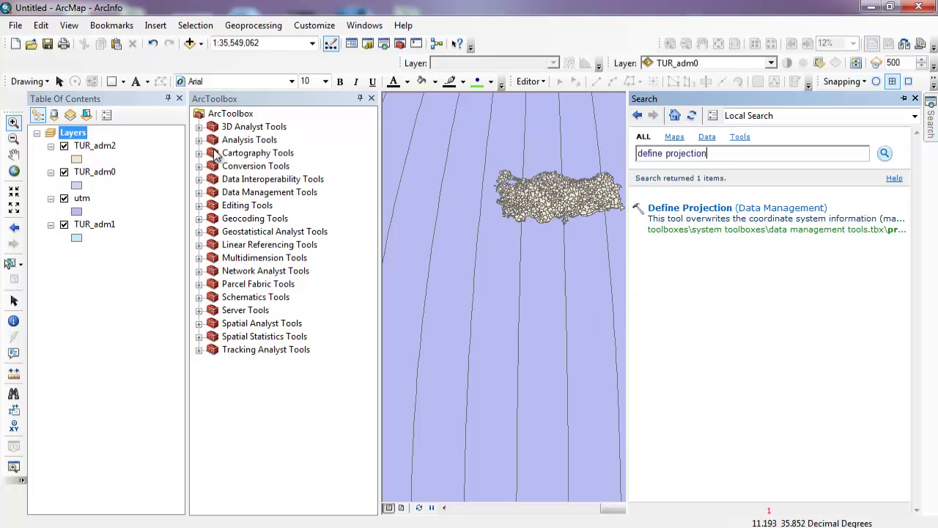
Step: Expand the Data Management toolbox and look through the tools in its Raster and Raster Properties toolsets
click(198, 192)
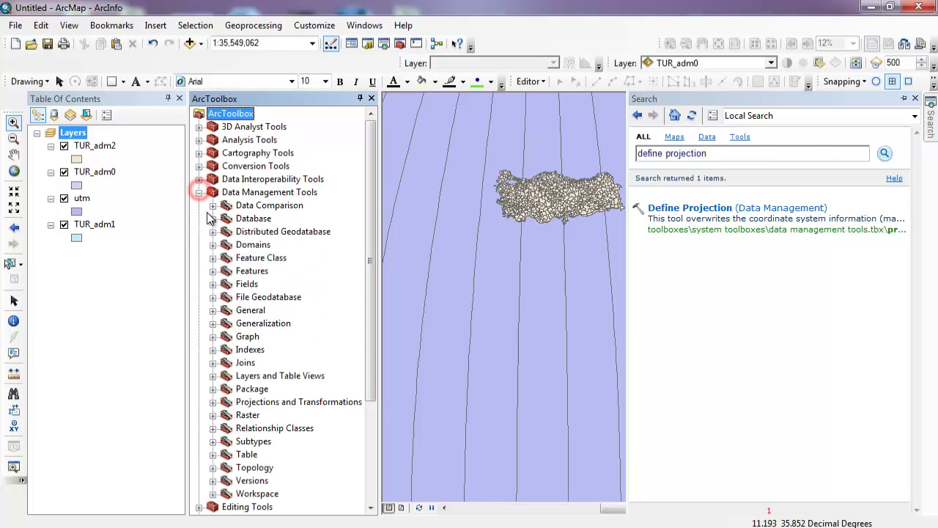
mouse_move(930, 128)
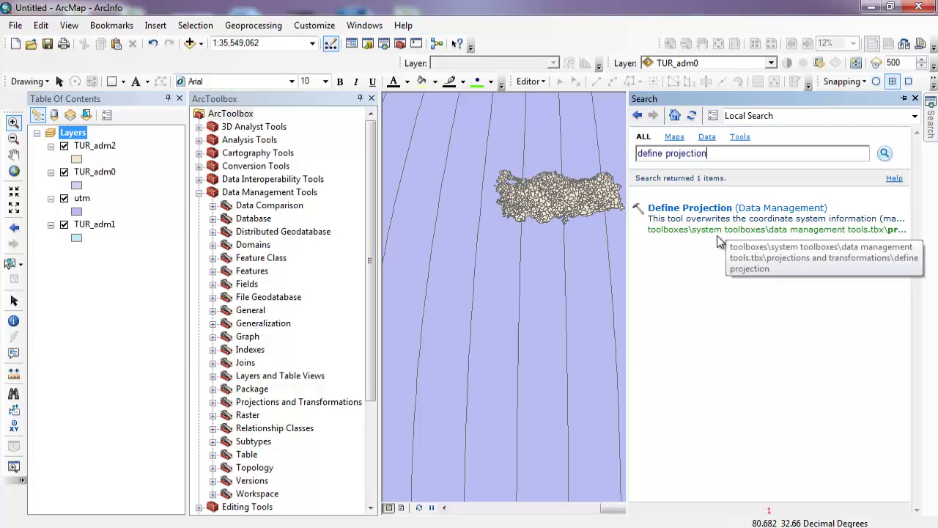
scroll(286, 387, down, 1)
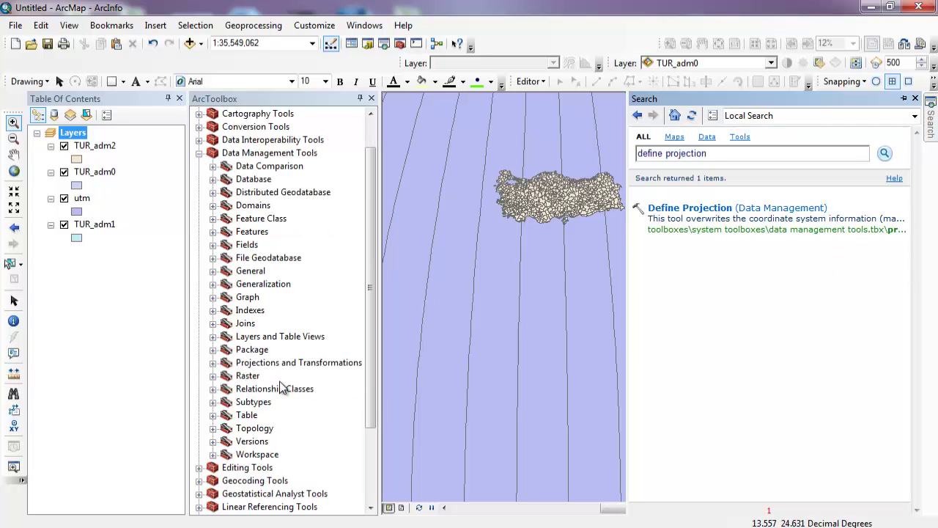
click(239, 375)
click(213, 376)
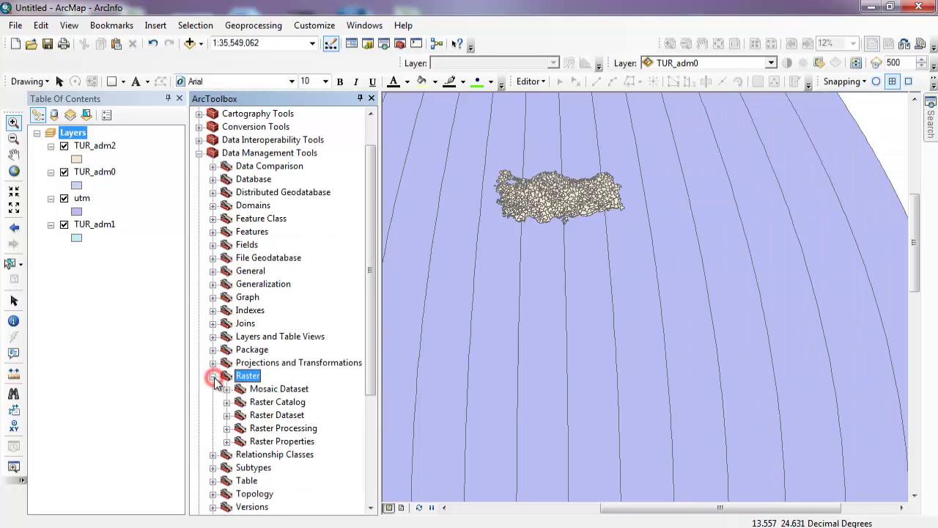
click(227, 442)
scroll(231, 438, down, 5)
scroll(231, 438, up, 2)
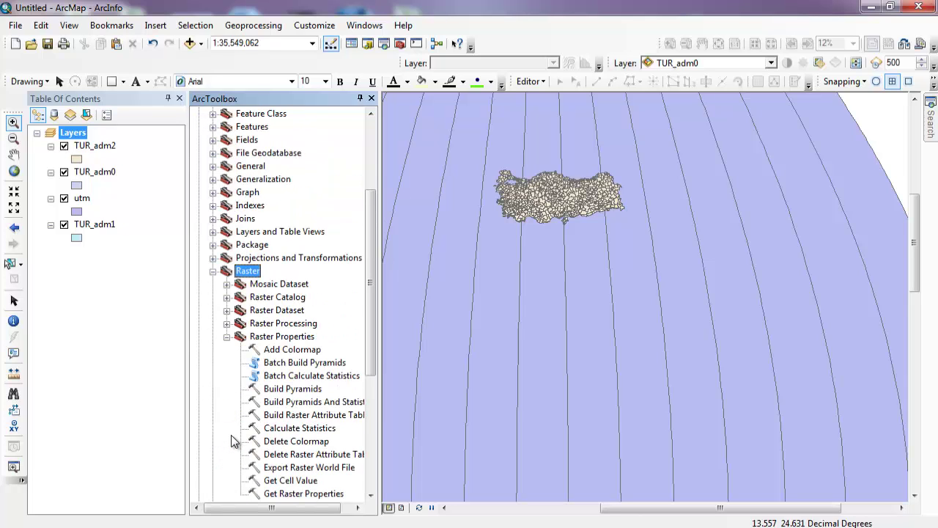
scroll(231, 440, up, 1)
click(213, 310)
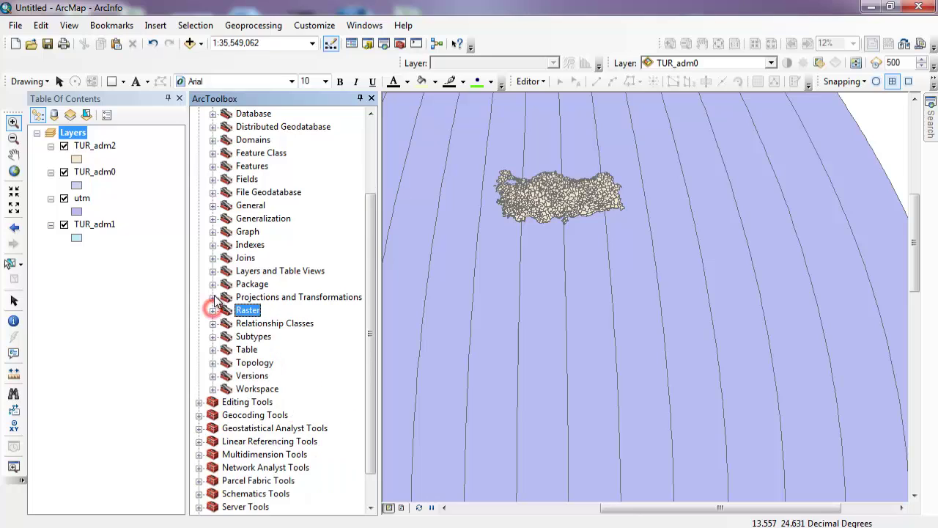
Step: Look through the Feature and Raster toolsets under Projections and Transformations, and open the Define Projection tool
click(213, 297)
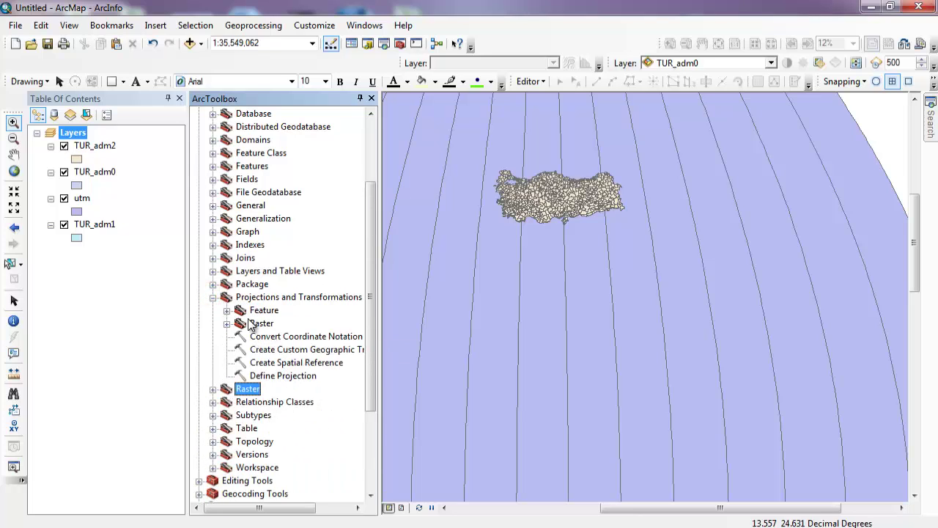
click(227, 310)
click(227, 310)
click(227, 323)
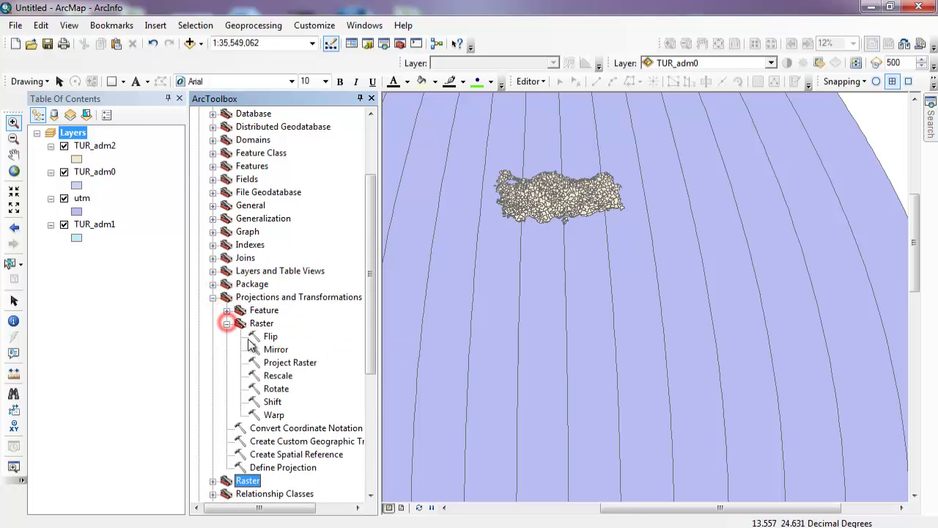
click(290, 363)
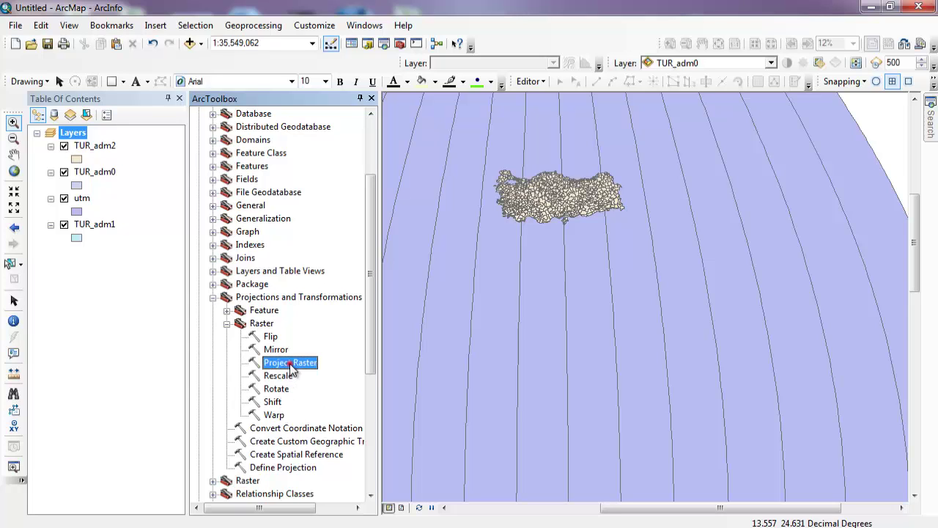
double_click(283, 467)
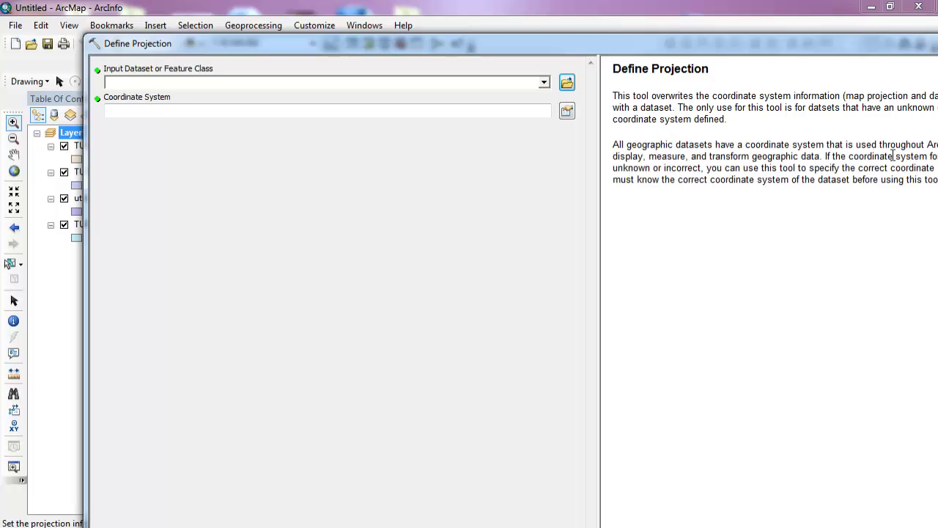
Step: Choose the utm layer as the input dataset and open the predefined coordinate systems for its projection
click(544, 84)
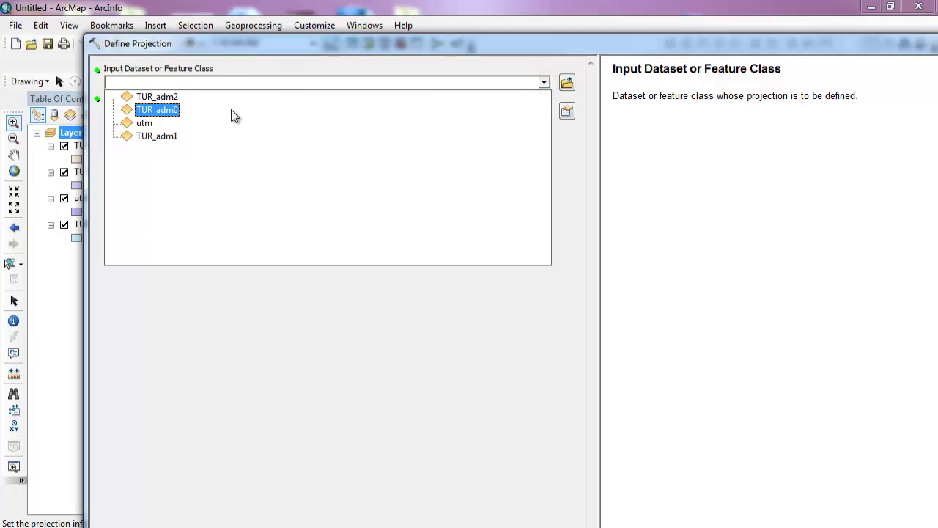
click(188, 126)
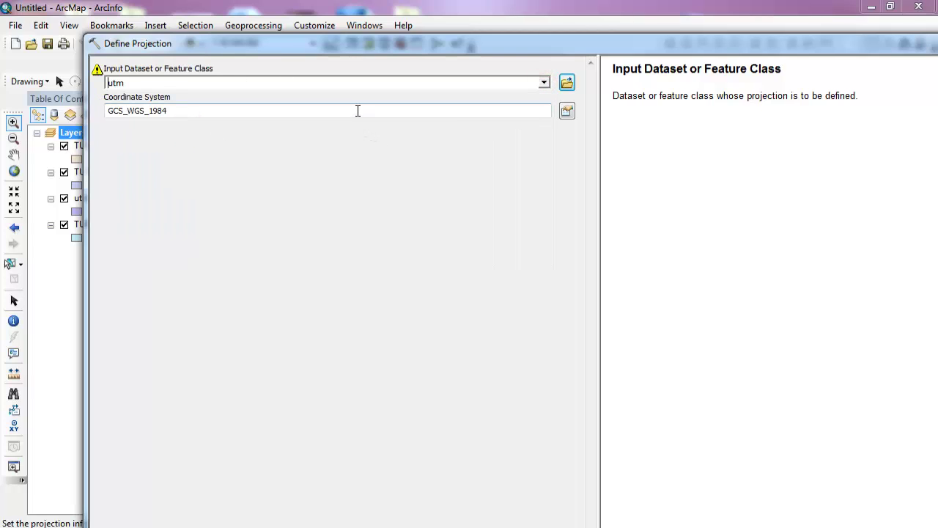
click(566, 110)
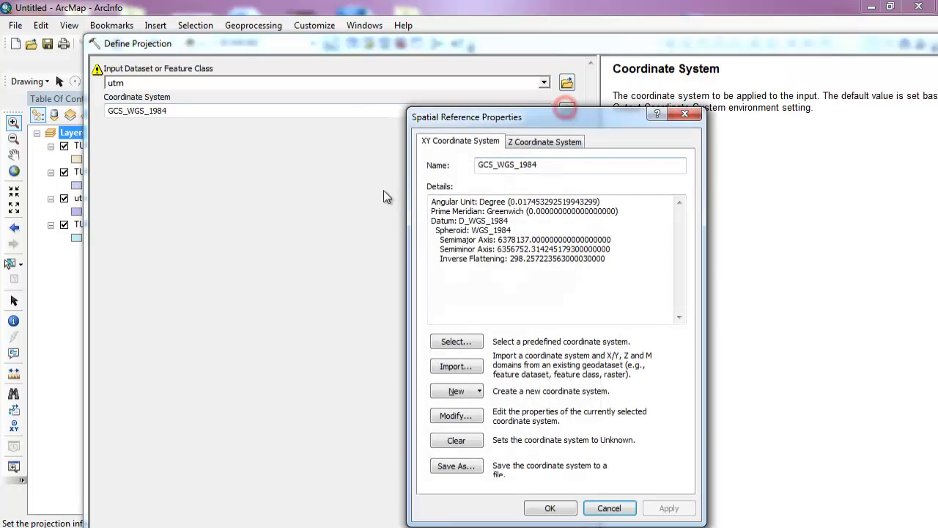
click(473, 342)
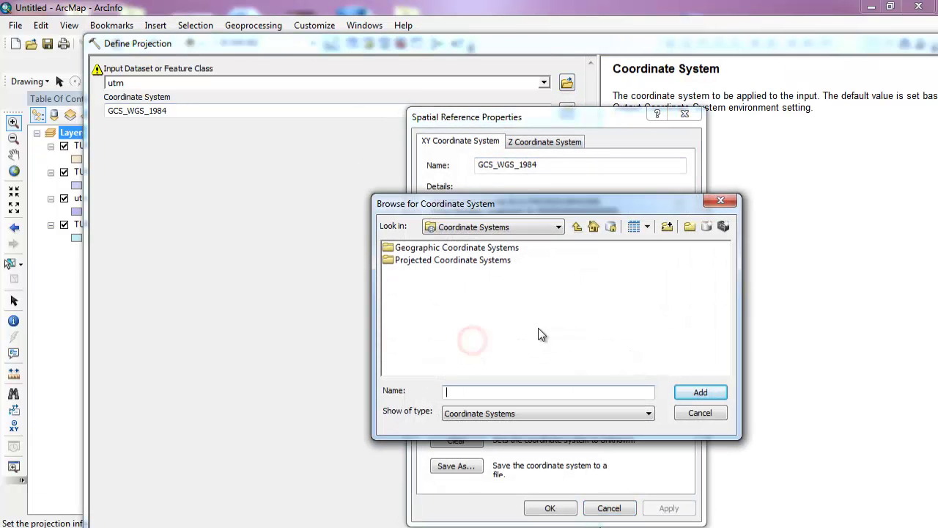
click(472, 248)
click(473, 261)
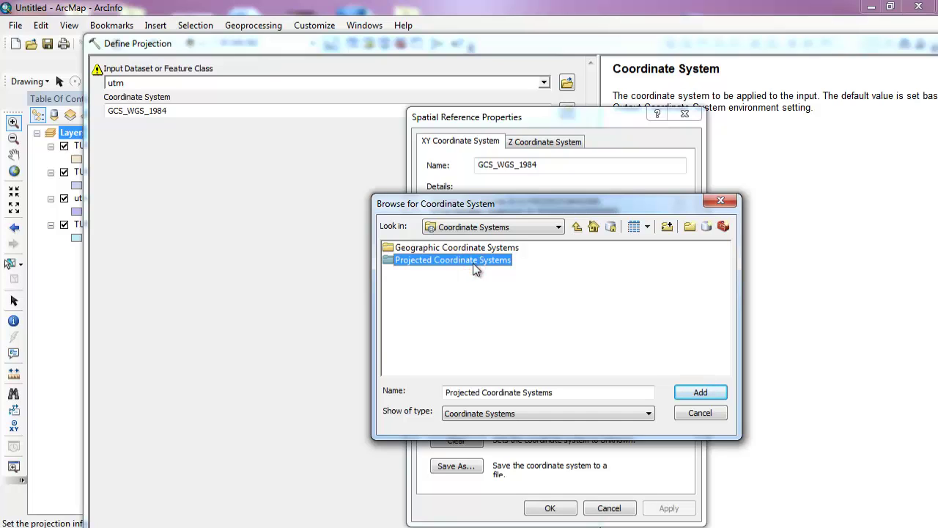
double_click(477, 250)
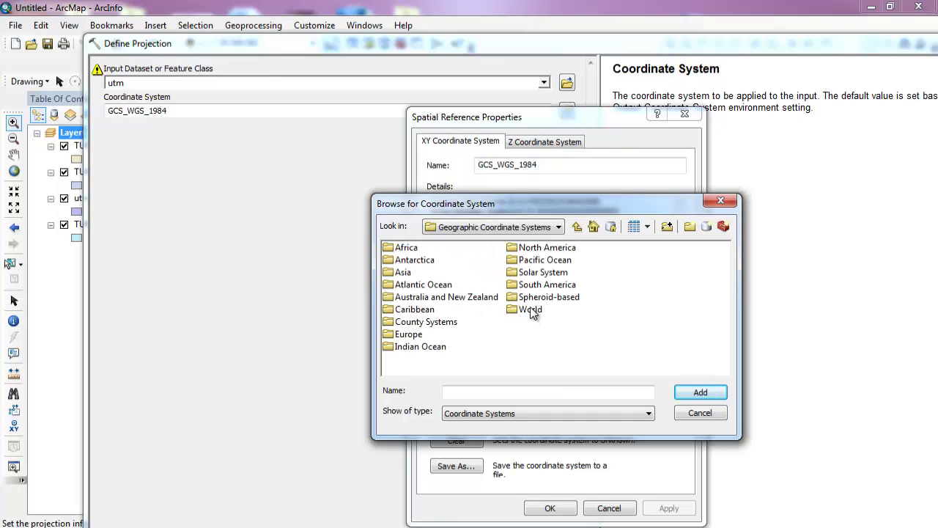
click(577, 227)
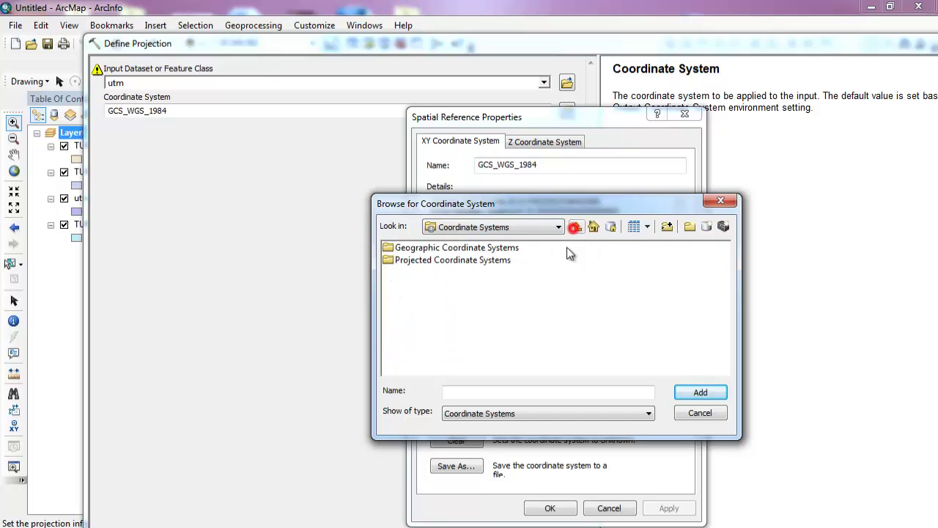
Step: Select the projected coordinate system European Datum 1950 UTM Zone 36N from the UTM Europe folder
double_click(457, 262)
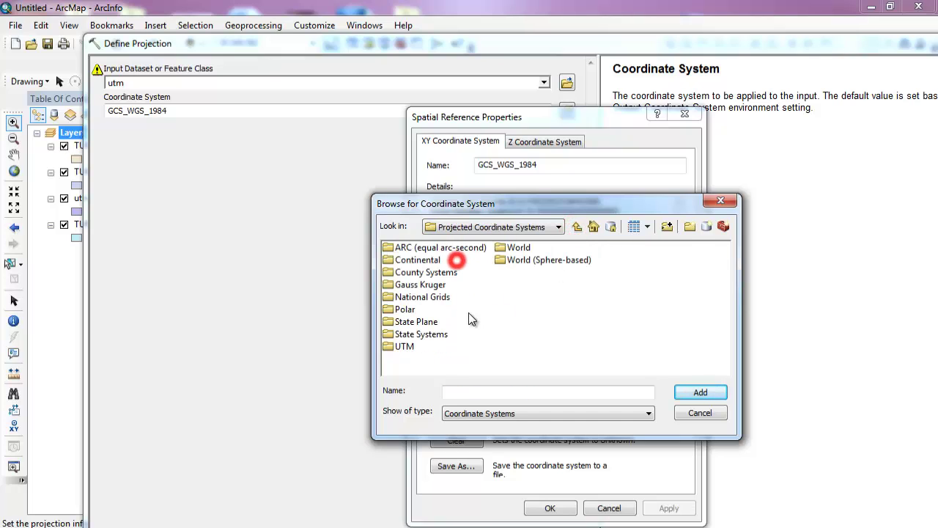
double_click(411, 345)
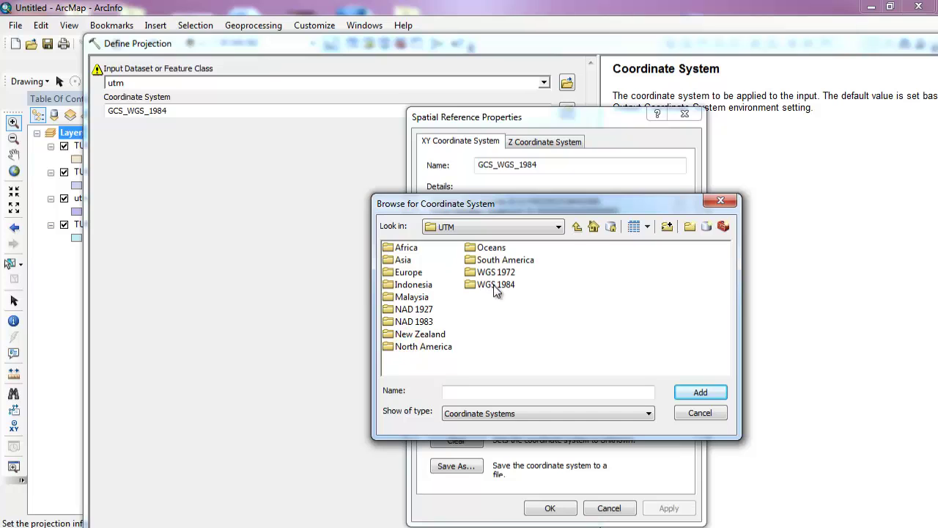
click(402, 273)
double_click(402, 274)
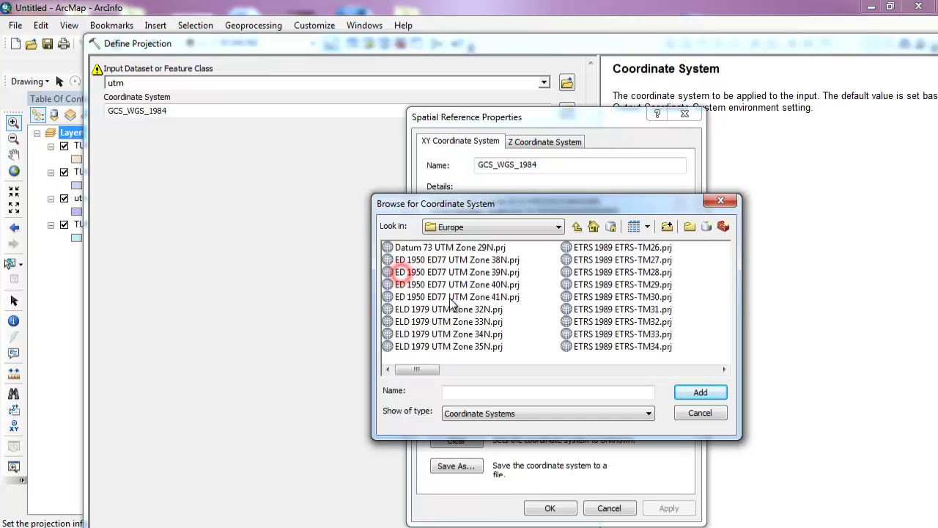
click(645, 369)
click(648, 369)
click(648, 369)
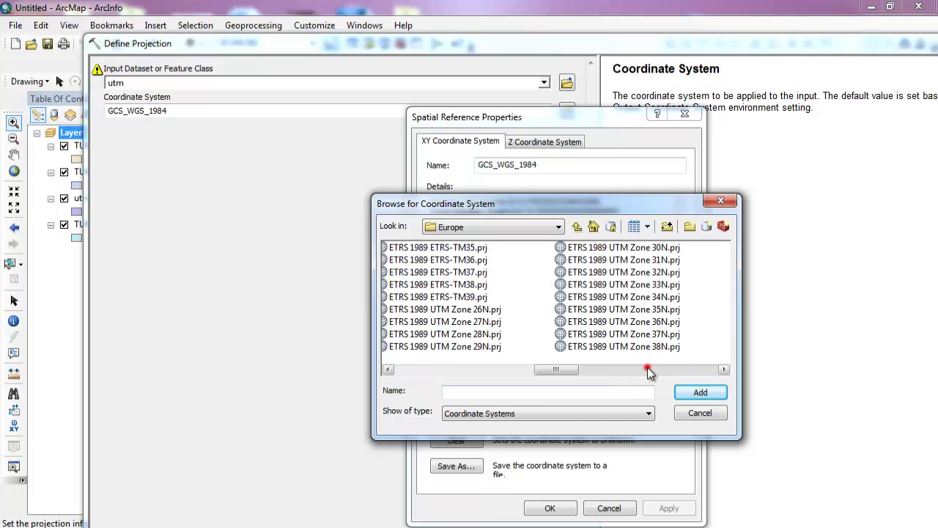
drag(566, 370, 608, 372)
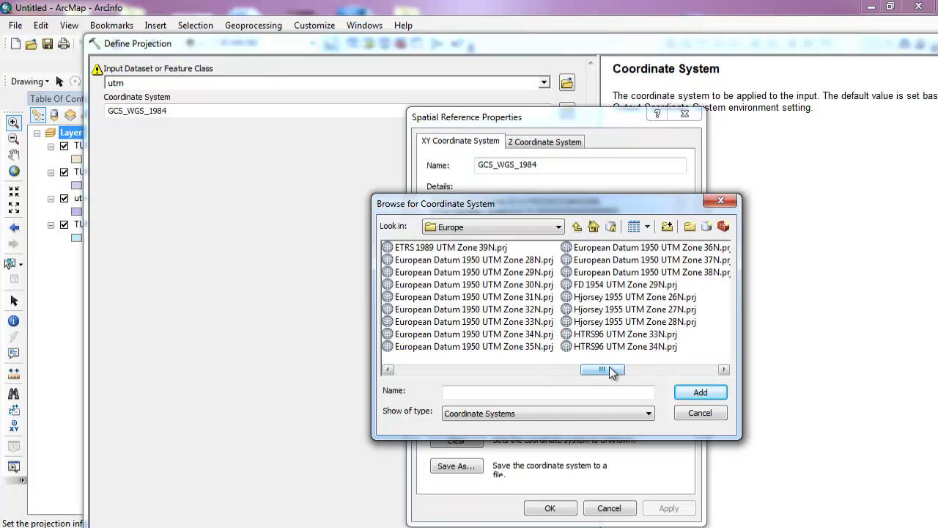
click(673, 253)
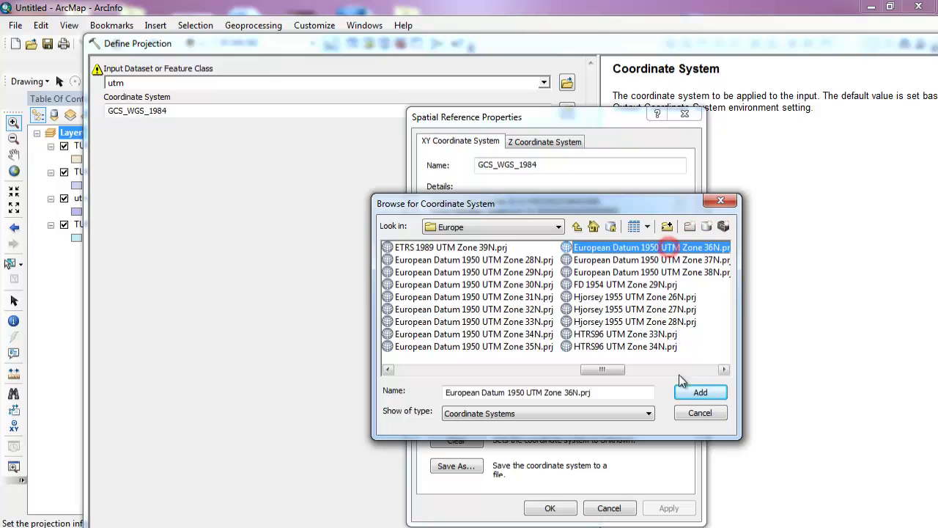
click(702, 392)
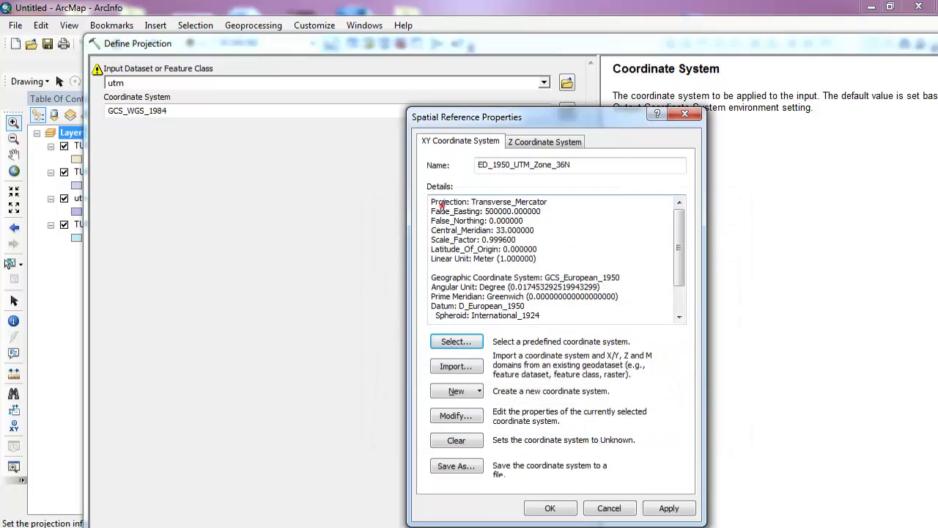
Step: Examine the projection parameters, geographic coordinate system and spheroid axes of the selected coordinate system
drag(442, 206, 515, 258)
scroll(518, 259, down, 2)
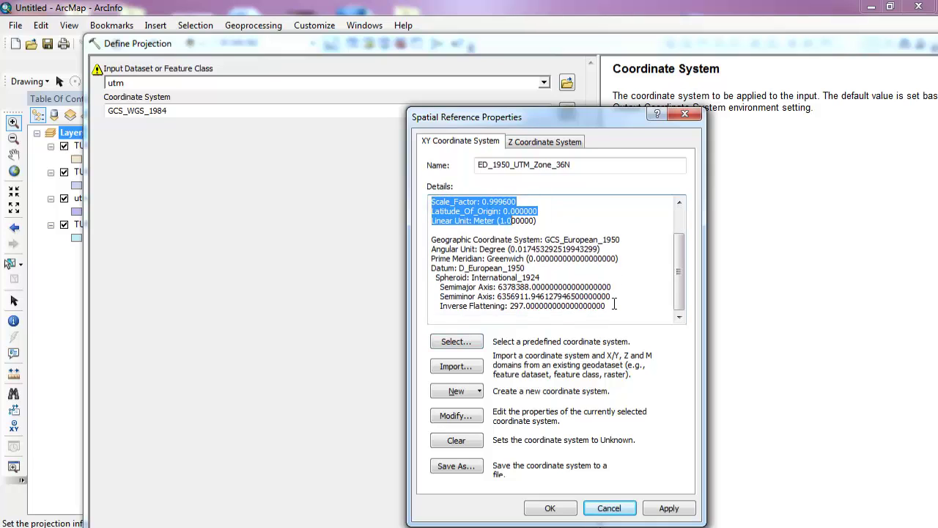
drag(616, 298, 469, 297)
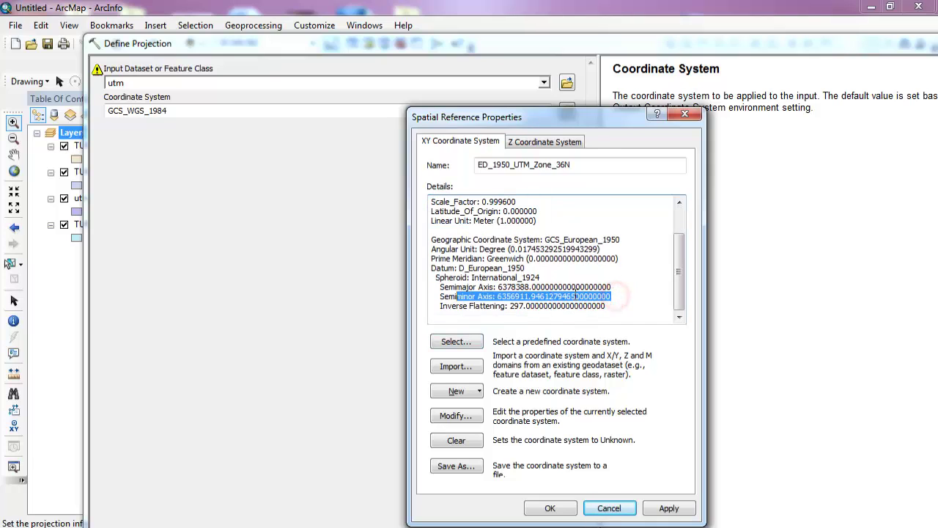
drag(620, 288, 463, 290)
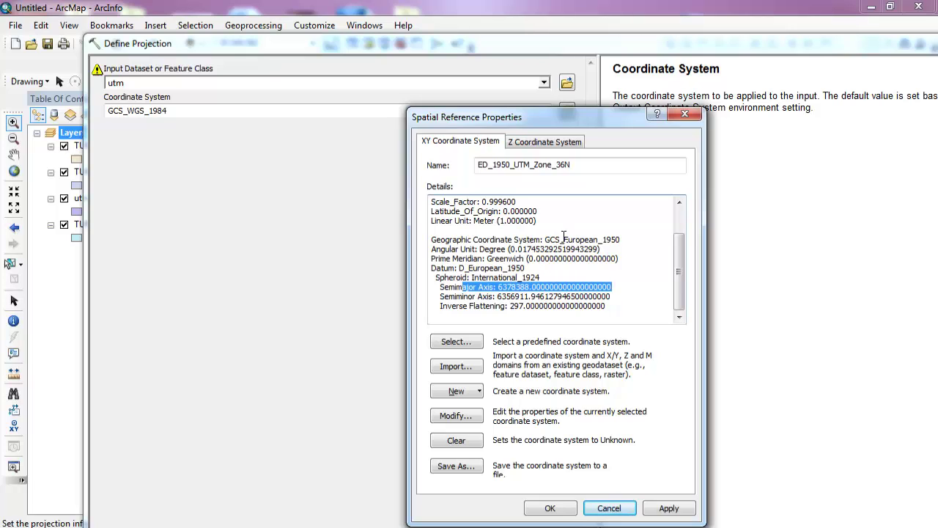
drag(505, 240, 593, 262)
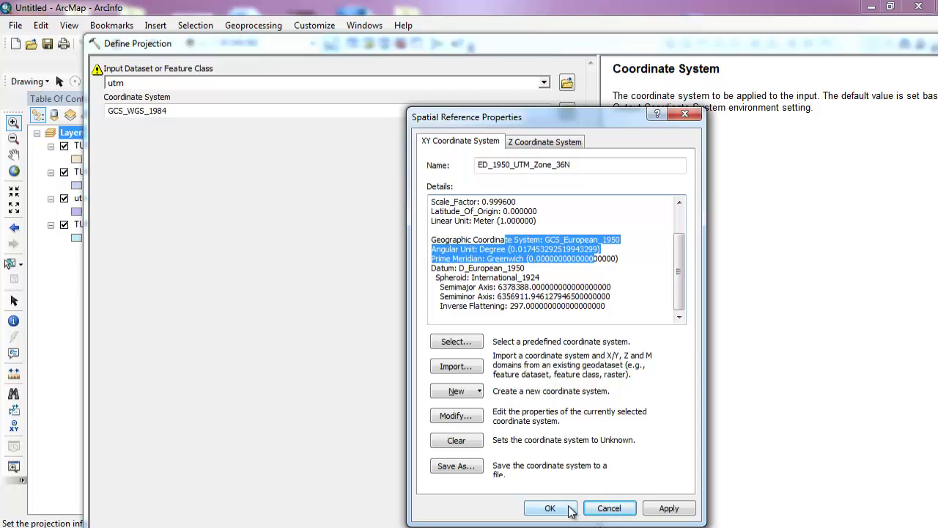
Step: Apply ED_1950_UTM_Zone_36N as the coordinate system, try to run Define Projection on the utm layer, and dismiss the notification
click(678, 509)
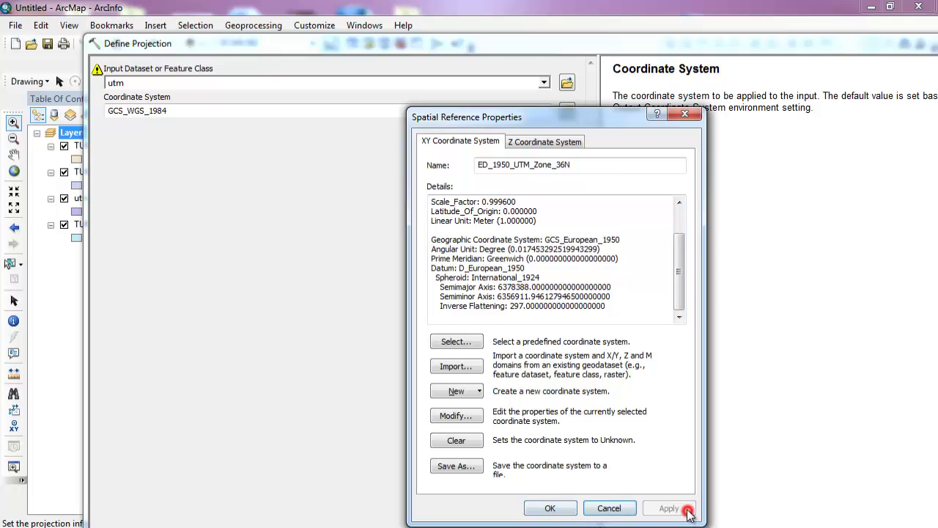
click(551, 508)
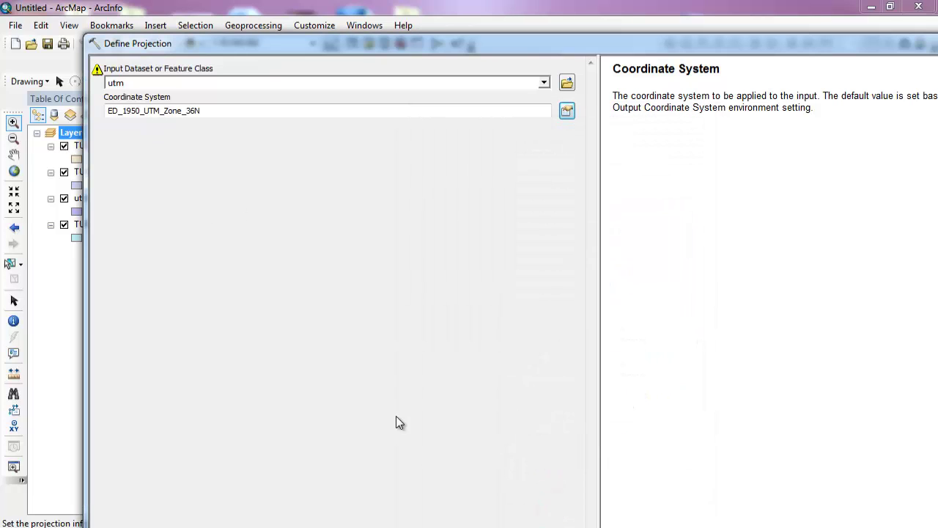
drag(584, 45, 529, 12)
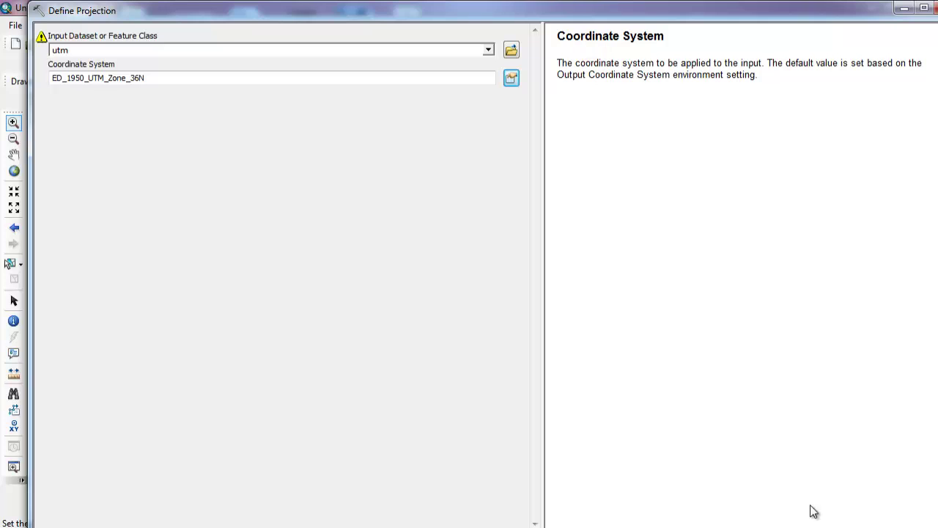
click(923, 8)
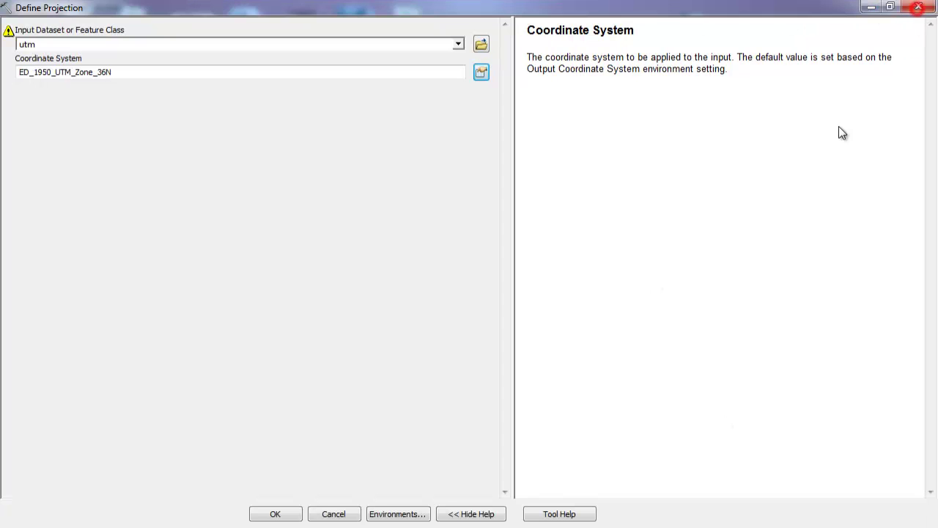
click(280, 513)
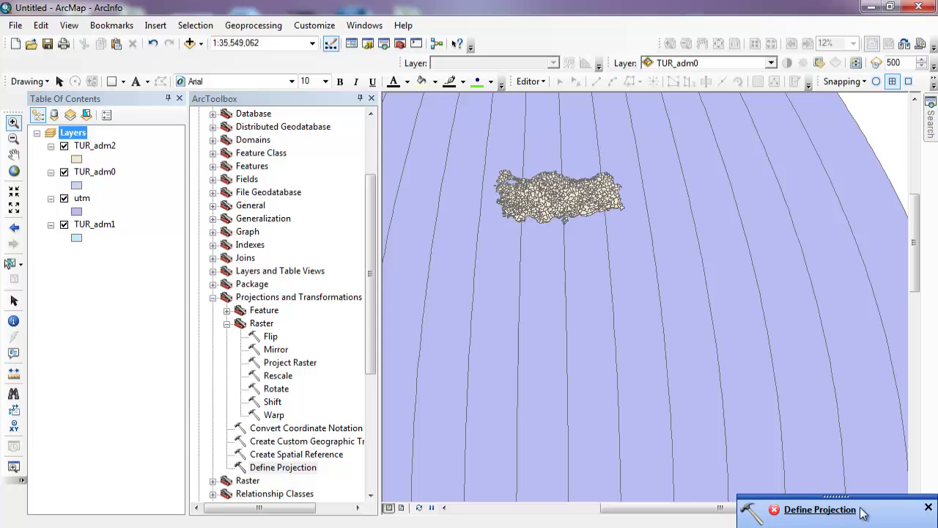
click(929, 507)
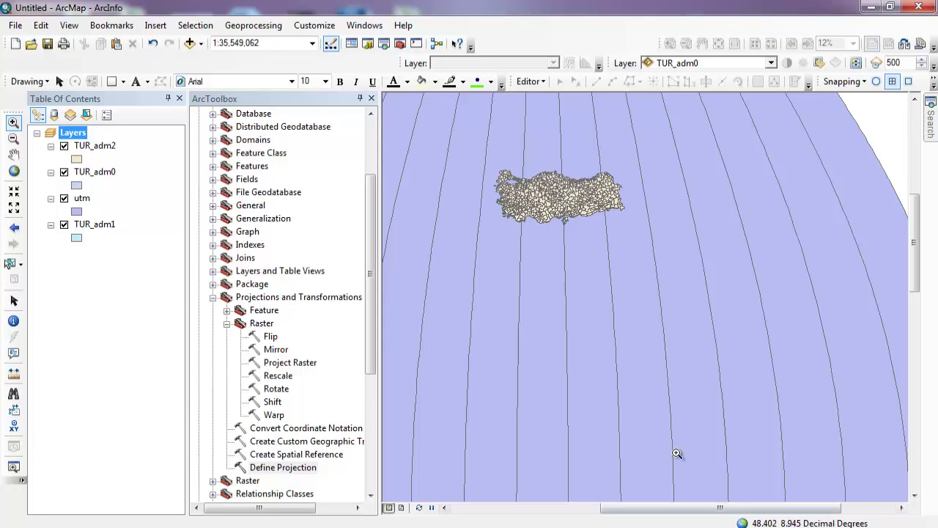
Step: Start a new document from the Blank Map template and close the ArcToolbox window
click(84, 146)
click(50, 146)
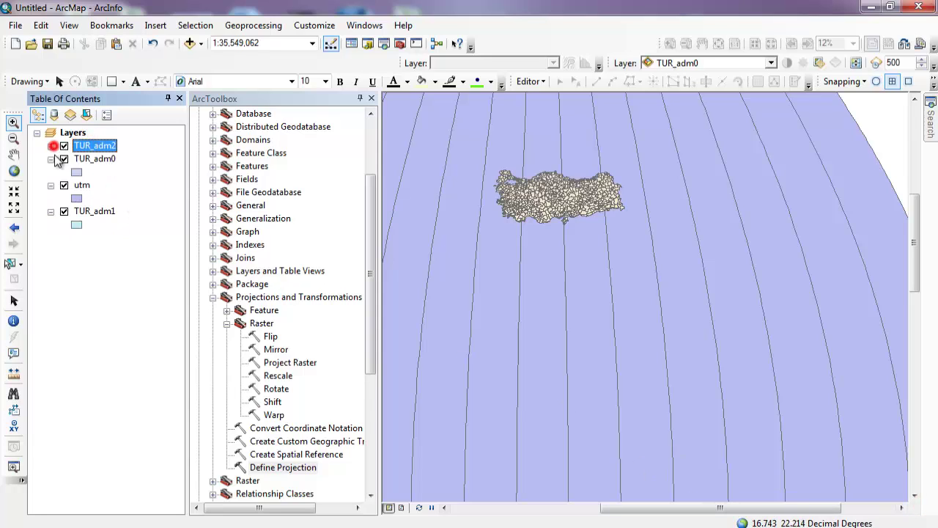
right_click(63, 134)
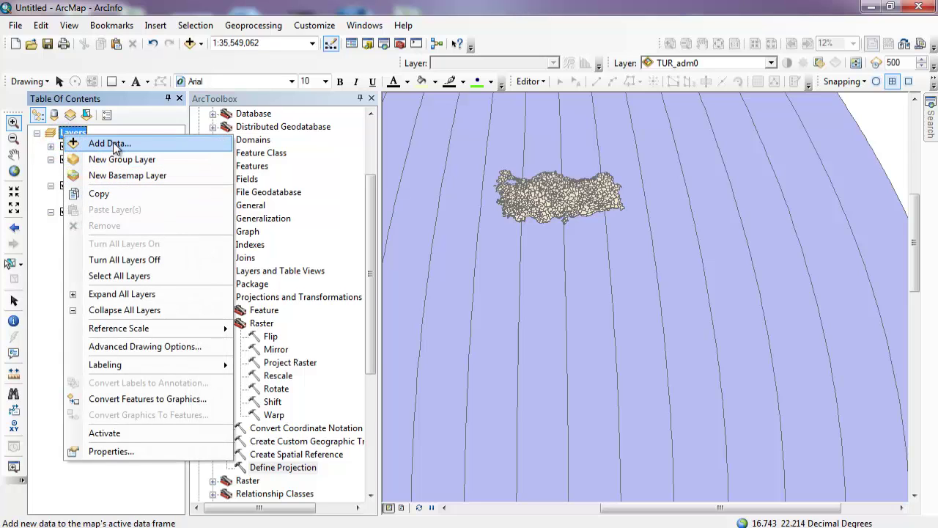
click(16, 44)
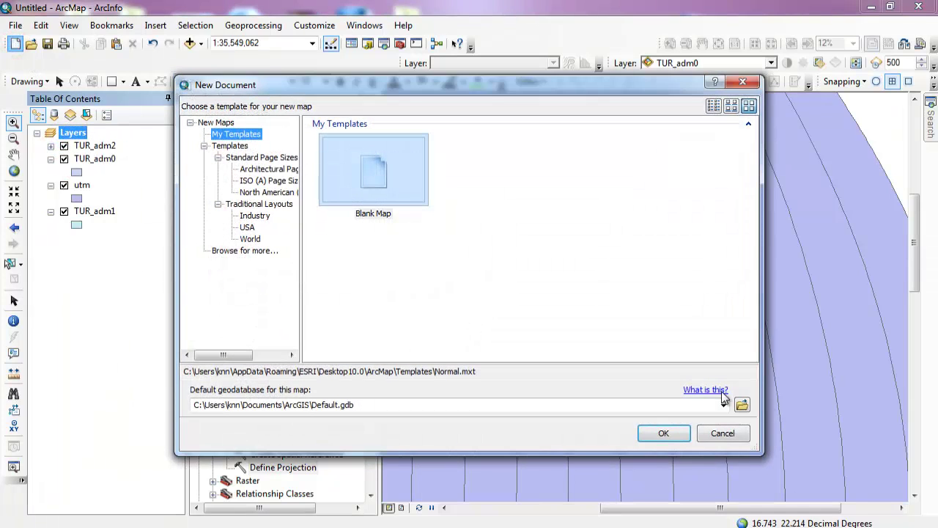
click(665, 431)
click(478, 305)
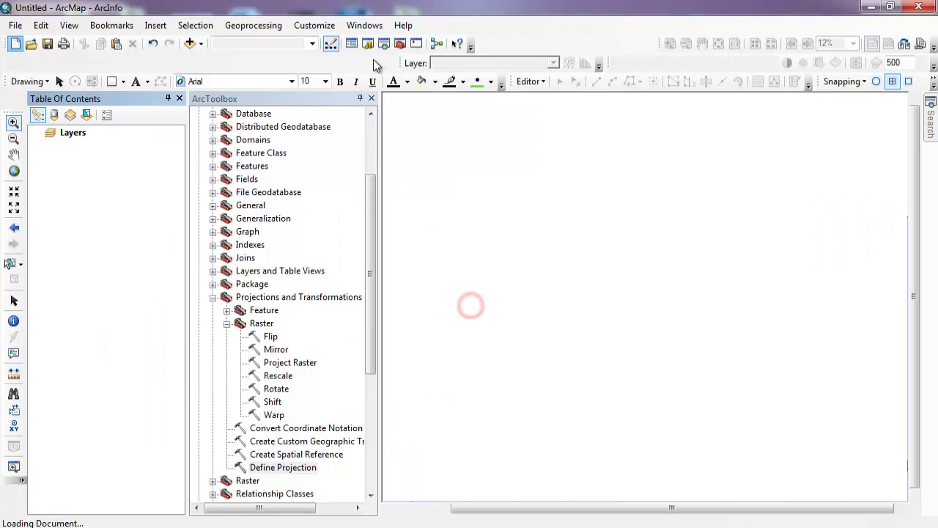
click(371, 99)
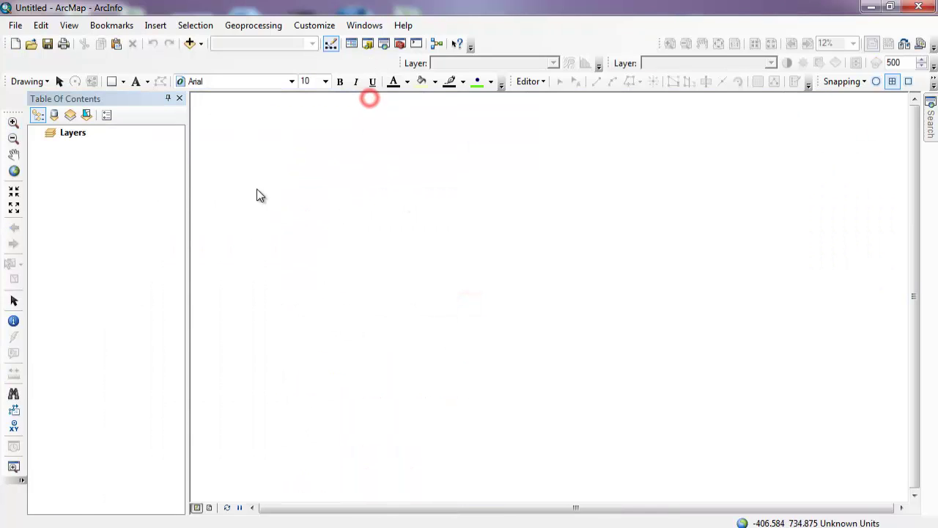
click(130, 147)
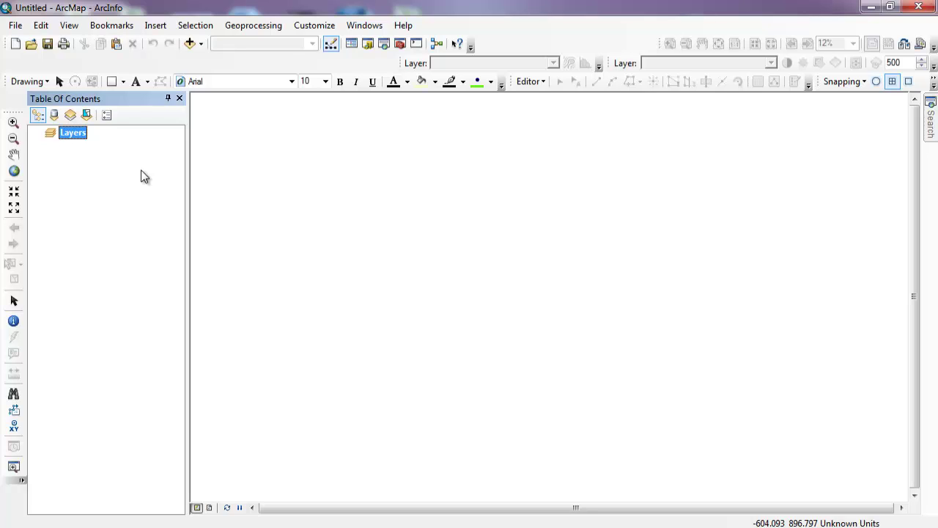
click(141, 173)
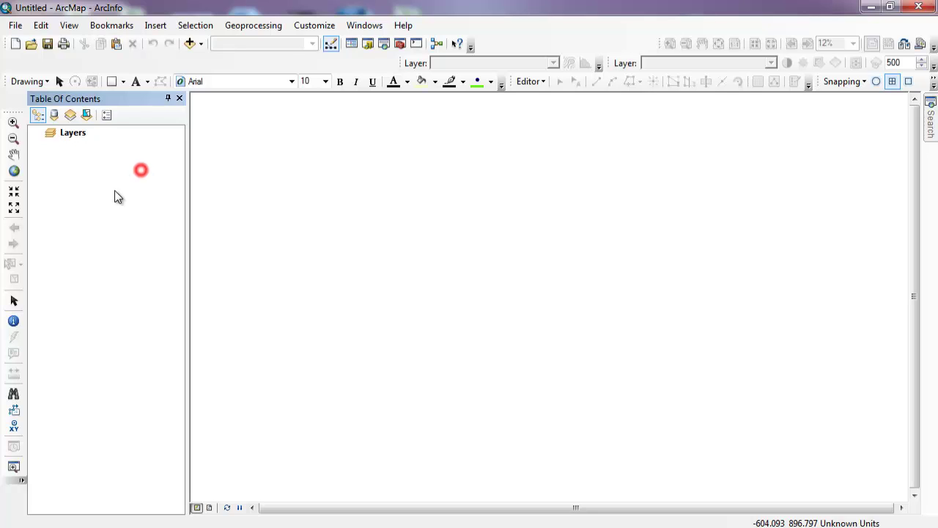
Step: Add all datasets of airport.gdb from the Desktop Map folder to the map, from airport_area through tracts
click(191, 44)
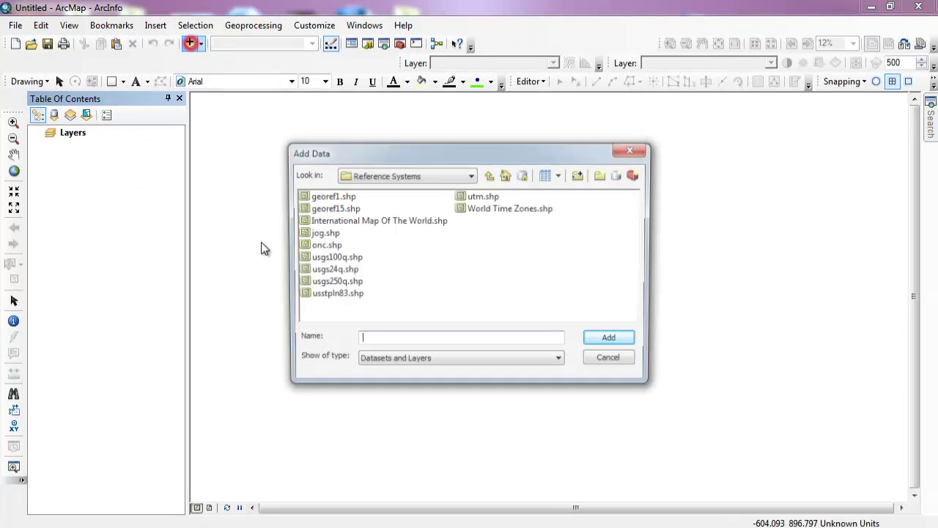
click(471, 176)
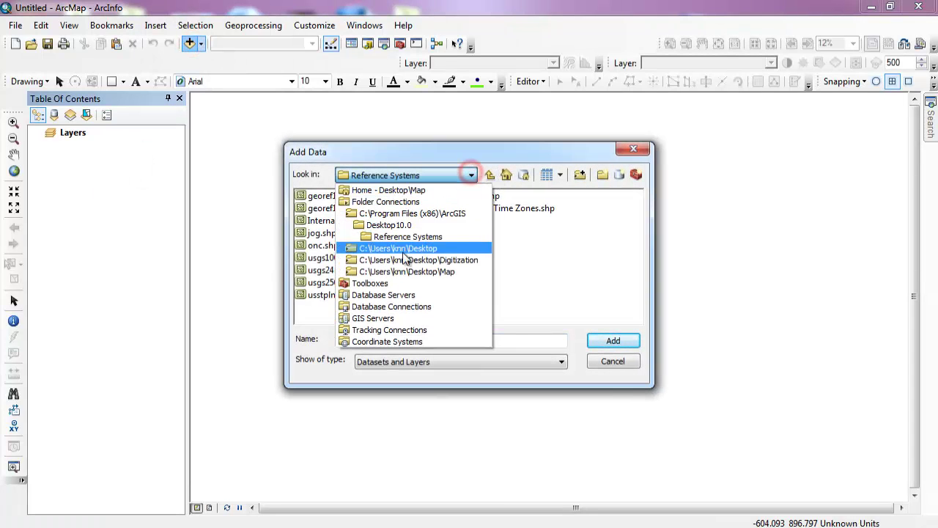
click(450, 271)
click(329, 194)
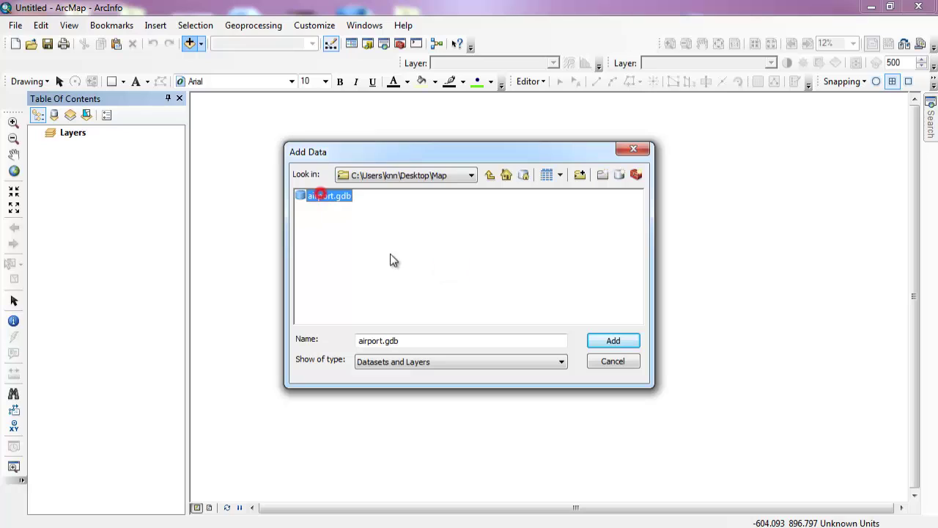
double_click(342, 194)
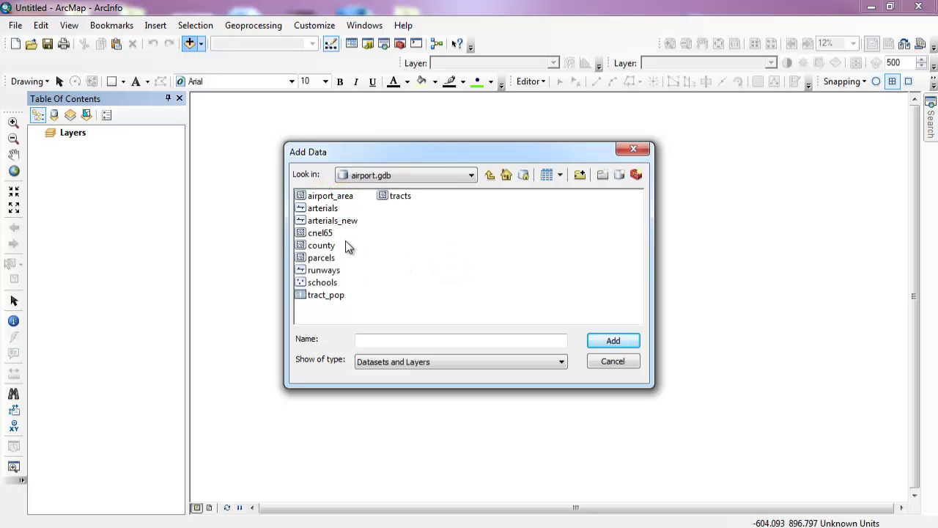
click(333, 195)
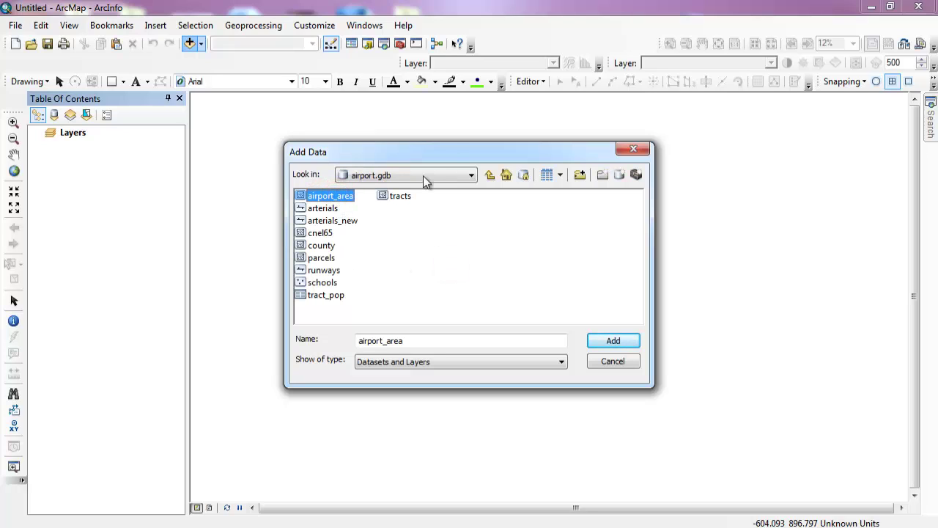
shift+click(325, 293)
shift+click(398, 195)
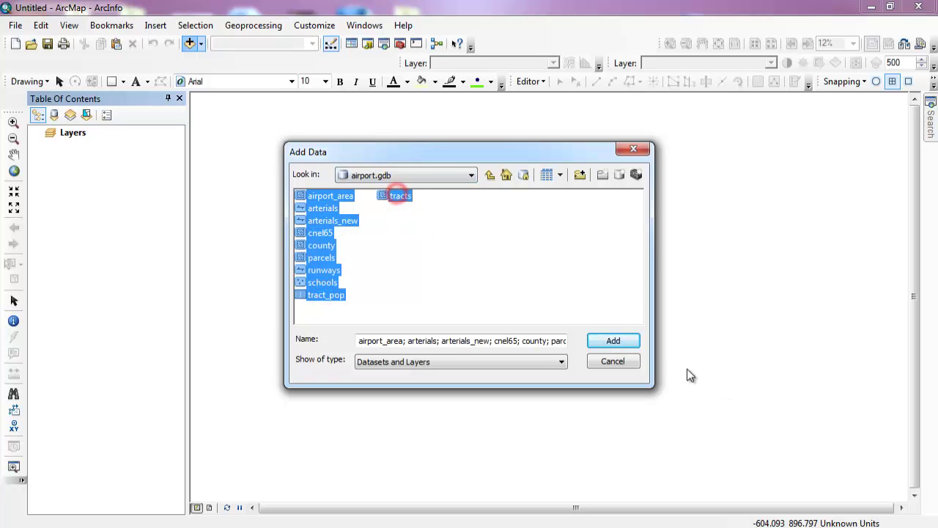
click(624, 340)
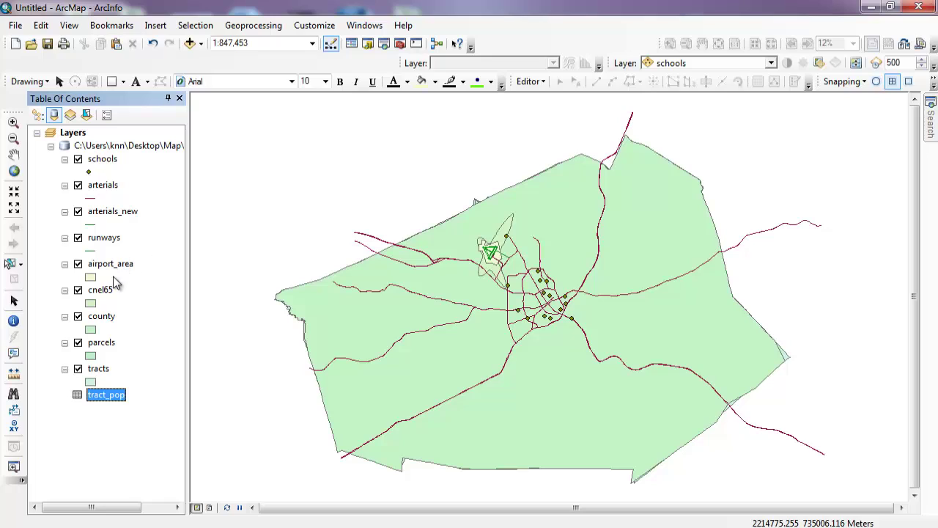
Step: Widen the table of contents to fit the geodatabase path, and hide and show the cnel65 layer to compare the map
drag(188, 291, 233, 288)
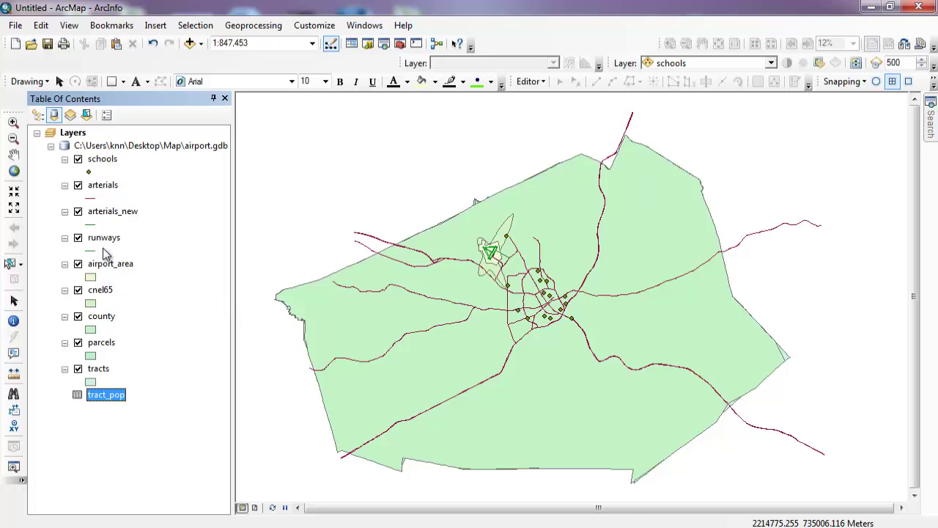
click(78, 290)
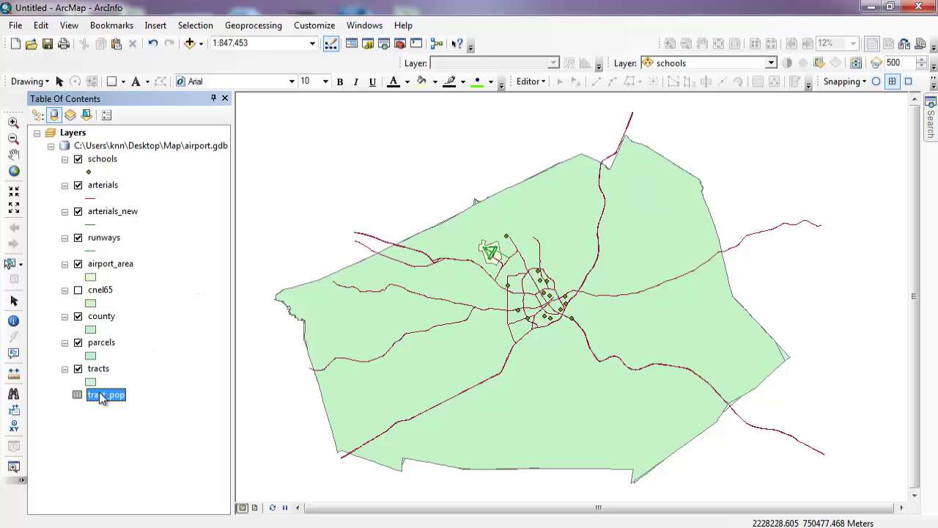
click(79, 290)
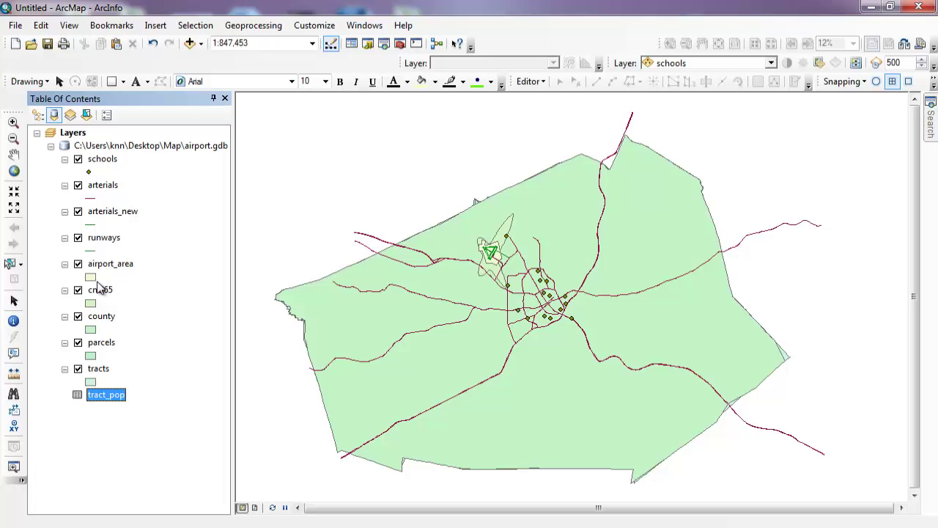
Step: List the map layers by drawing order and clear the layer selection
click(107, 166)
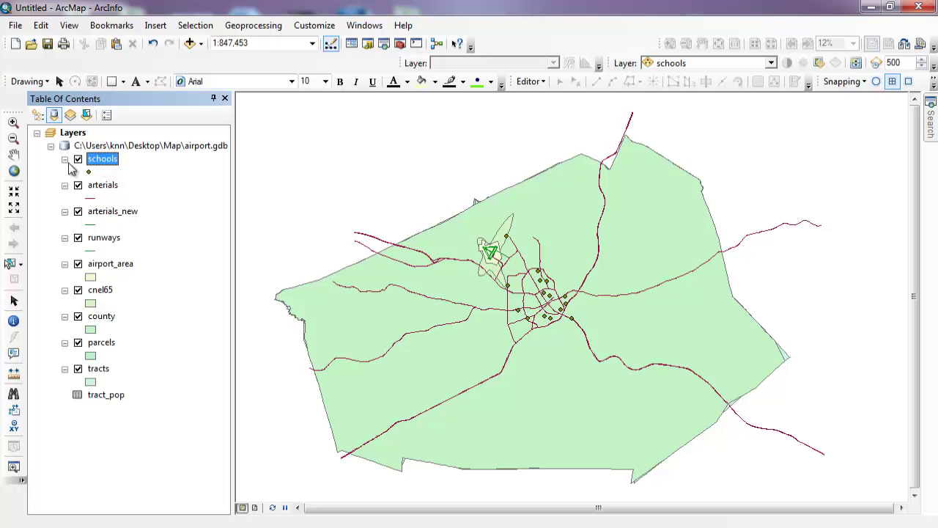
click(38, 115)
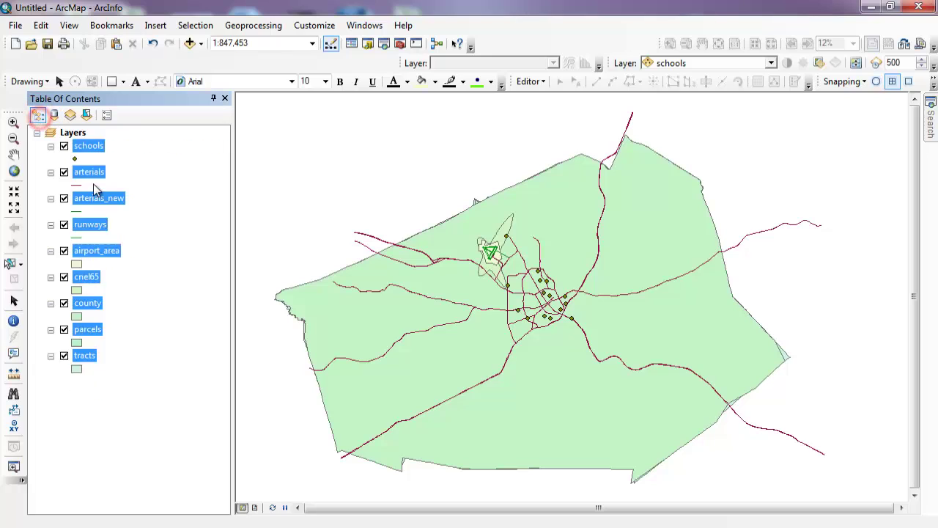
click(162, 157)
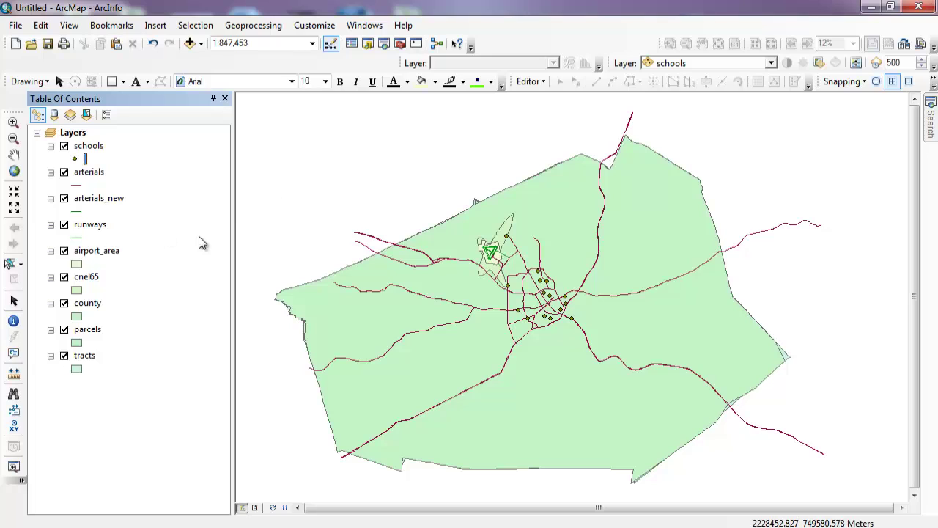
click(96, 395)
Step: Insert a new data frame and copy the schools layer into it
click(166, 25)
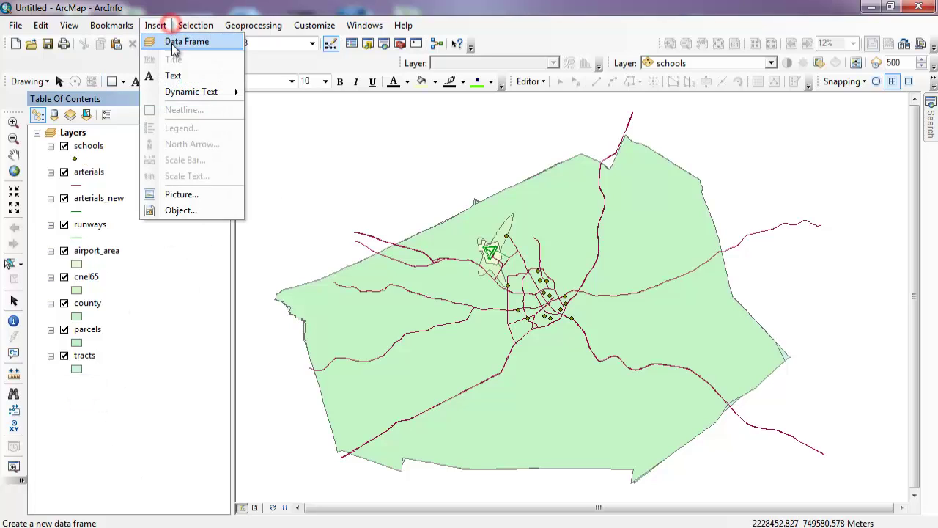
click(175, 43)
right_click(115, 143)
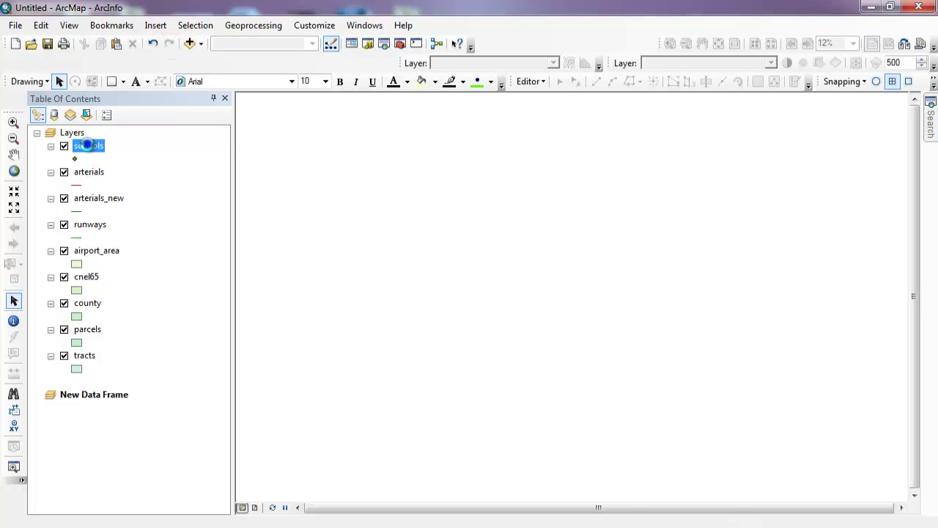
click(140, 152)
right_click(106, 395)
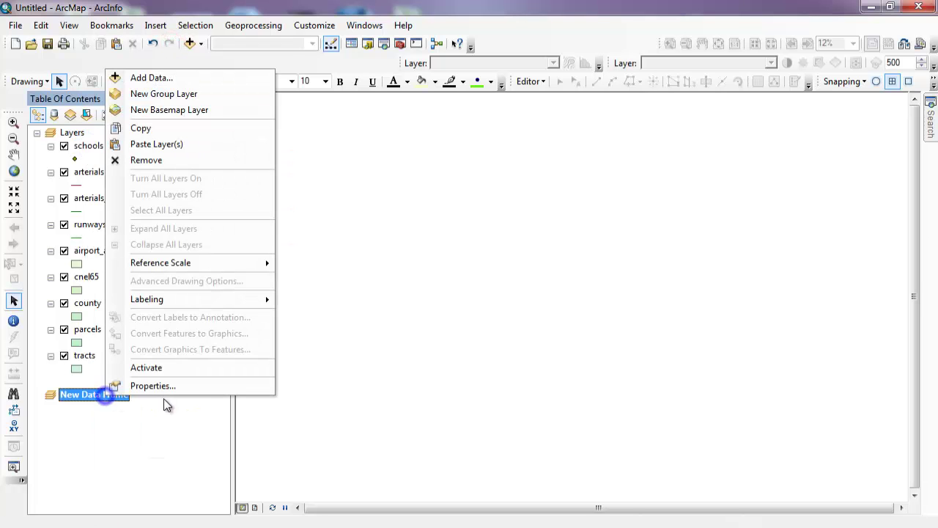
click(164, 144)
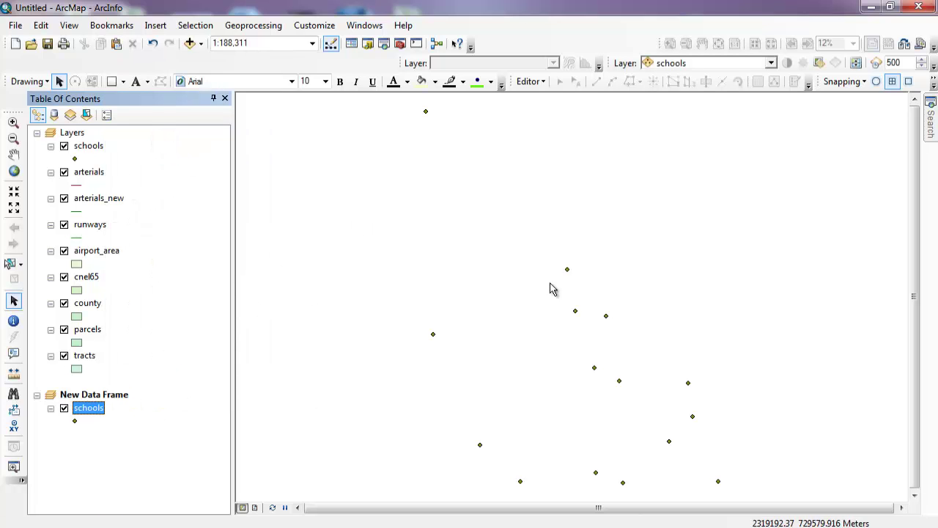
Step: Change the symbol of the schools layer in New Data Frame to a large black circle
double_click(74, 422)
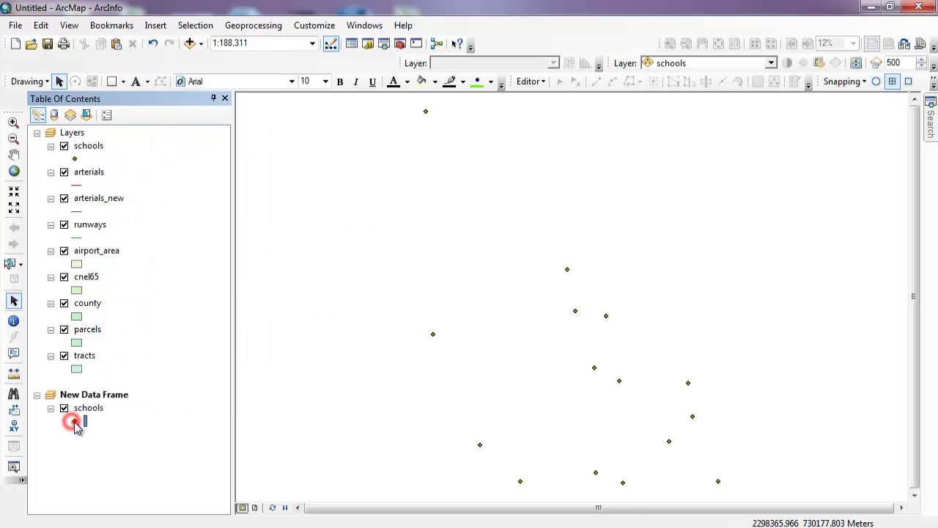
click(311, 168)
click(539, 407)
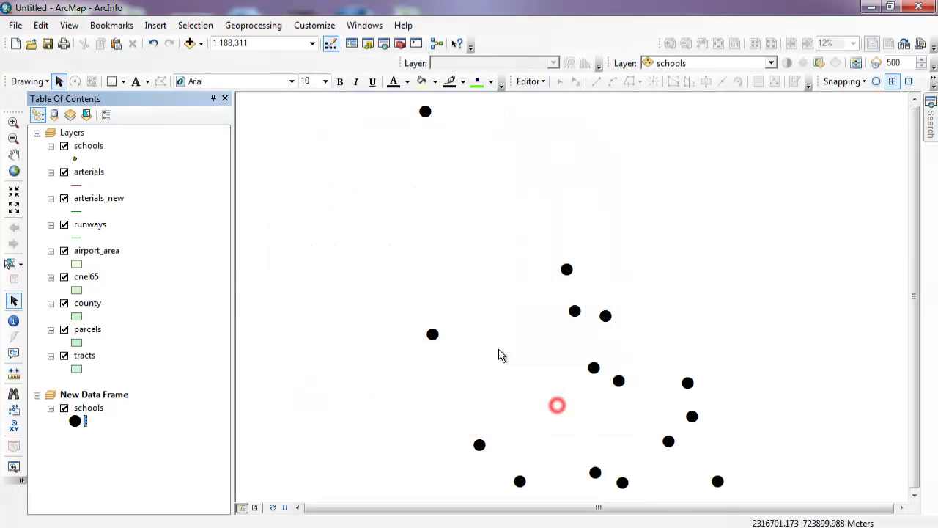
Step: Activate the Layers data frame and turn off all of its layers at once
right_click(82, 136)
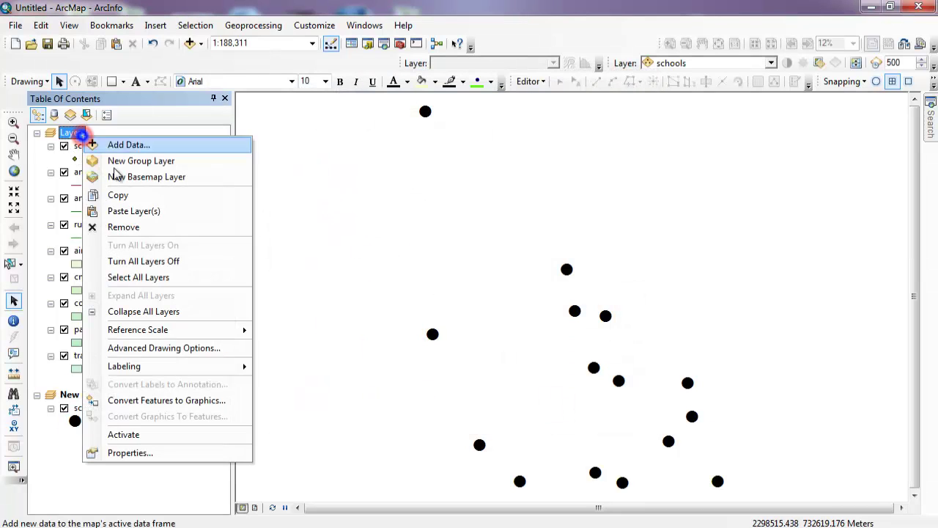
click(153, 435)
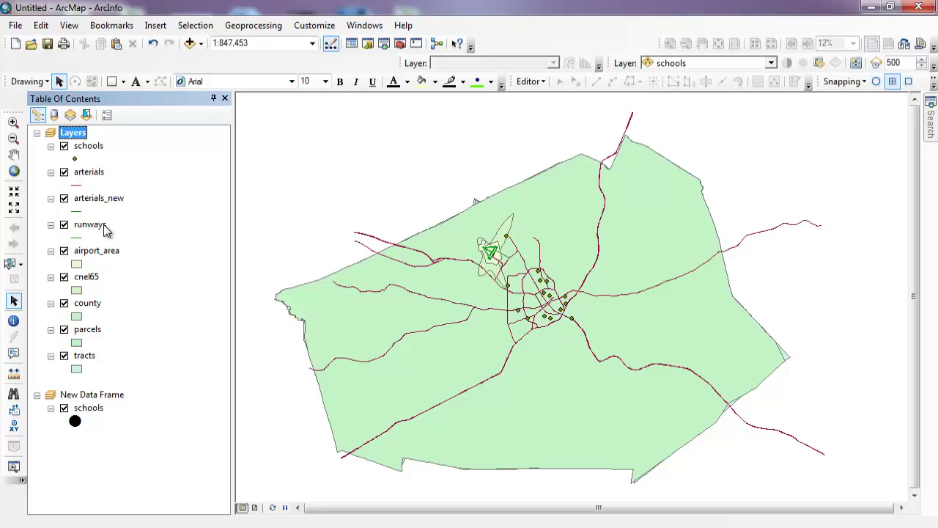
click(64, 145)
click(66, 149)
click(65, 146)
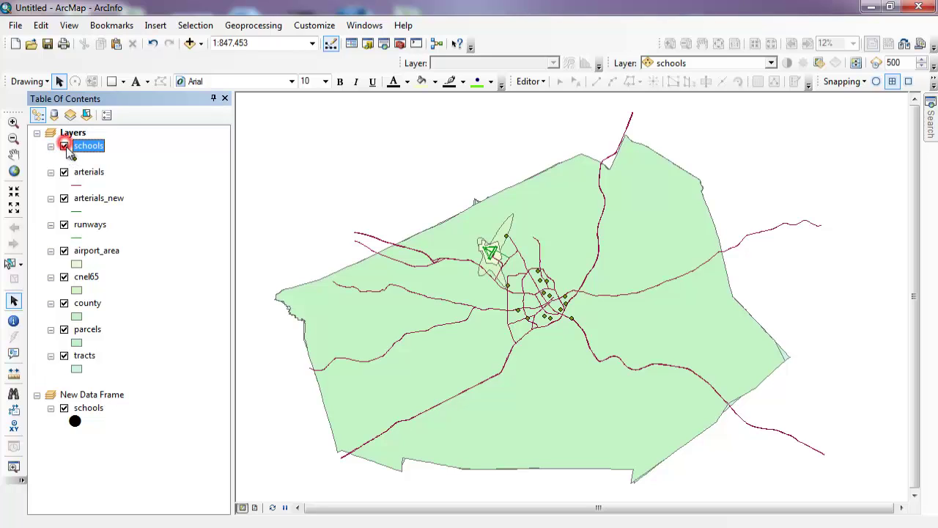
ctrl+click(65, 147)
Step: Turn on the arterials layer, compare it with arterials_new, and remove arterials_new from the Layers data frame
click(64, 172)
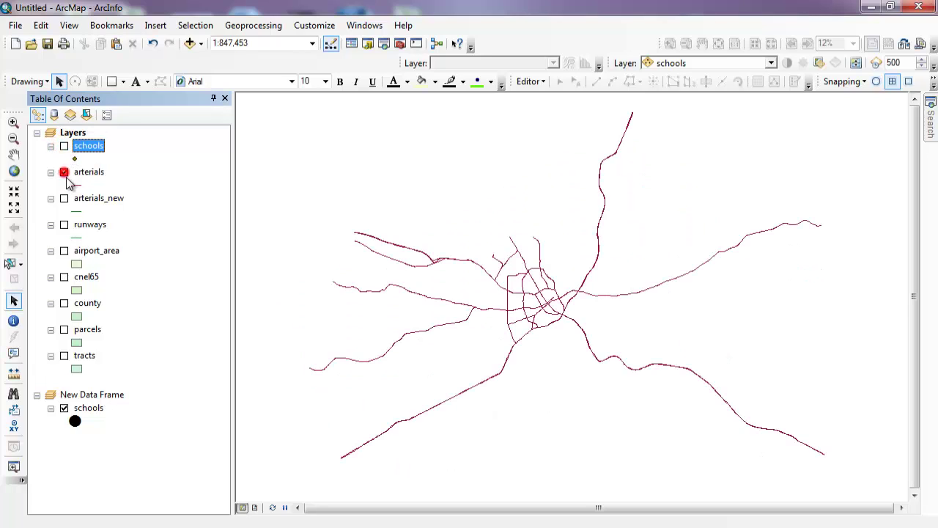
click(65, 198)
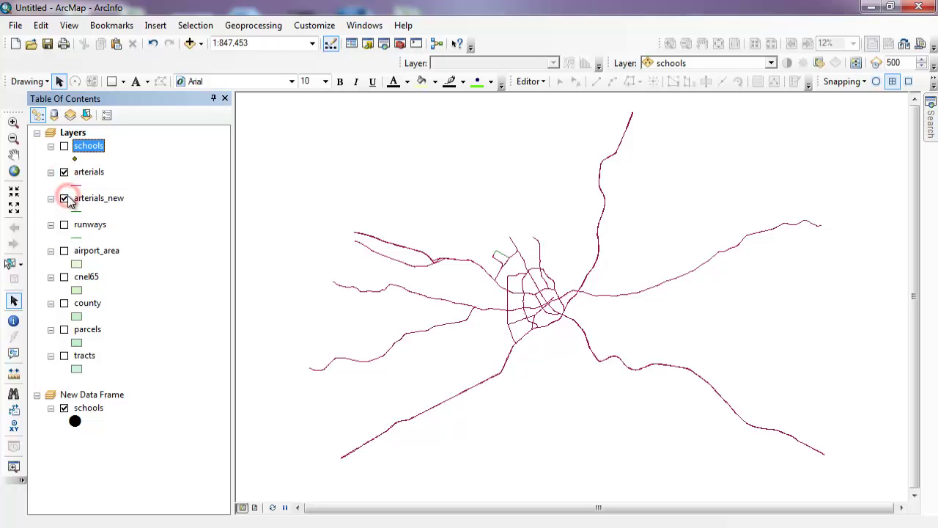
click(65, 198)
right_click(92, 198)
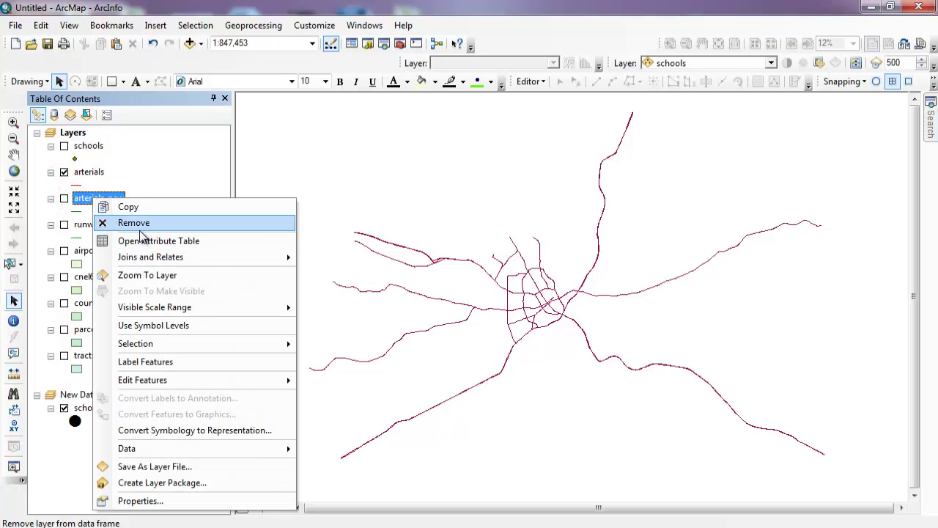
click(134, 223)
Step: Turn on the runways layer in the Layers data frame and zoom the map in on the runways
click(64, 197)
click(64, 198)
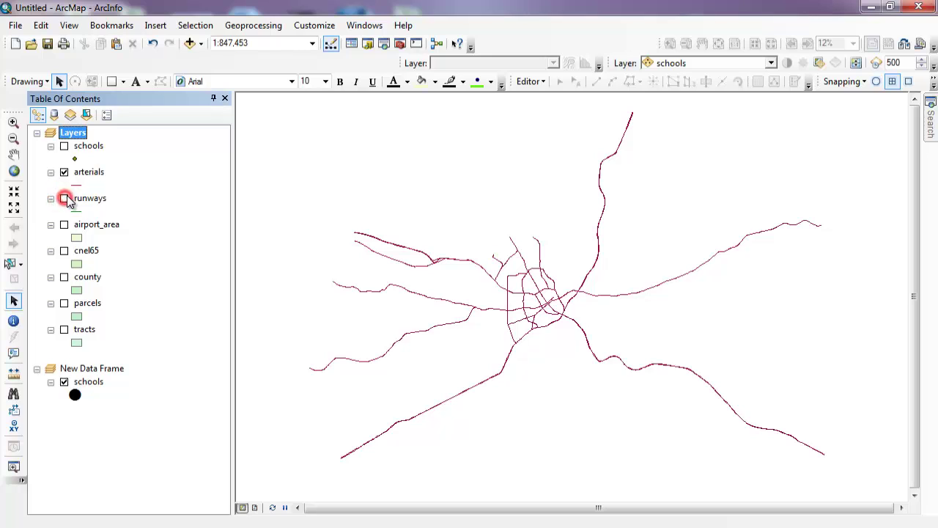
click(65, 198)
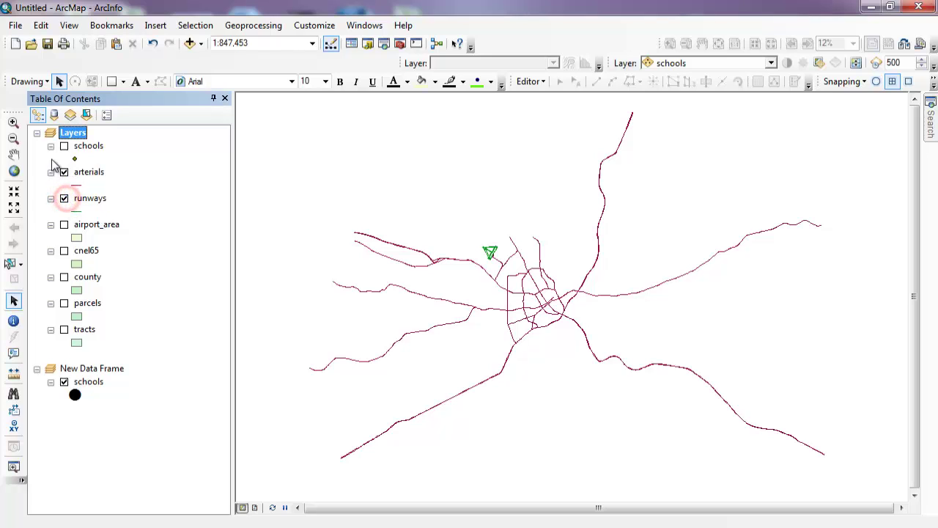
click(13, 123)
click(454, 208)
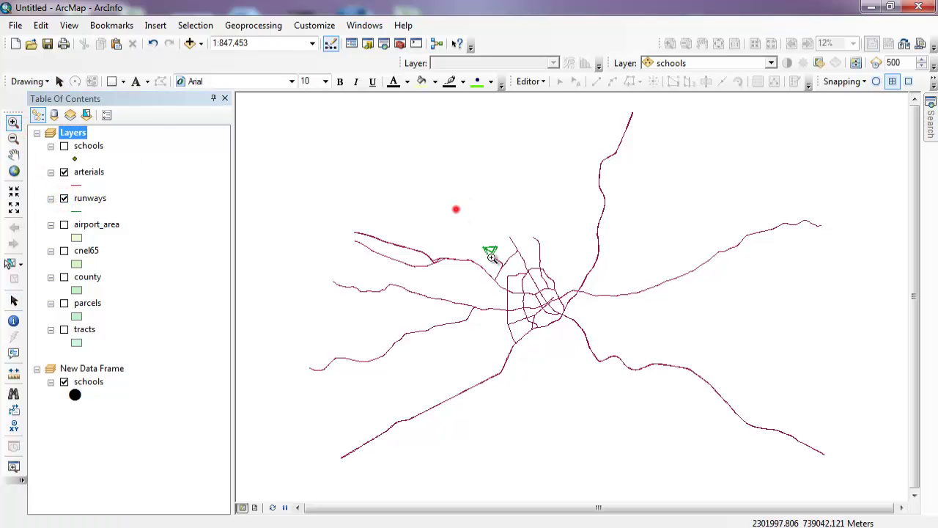
click(441, 270)
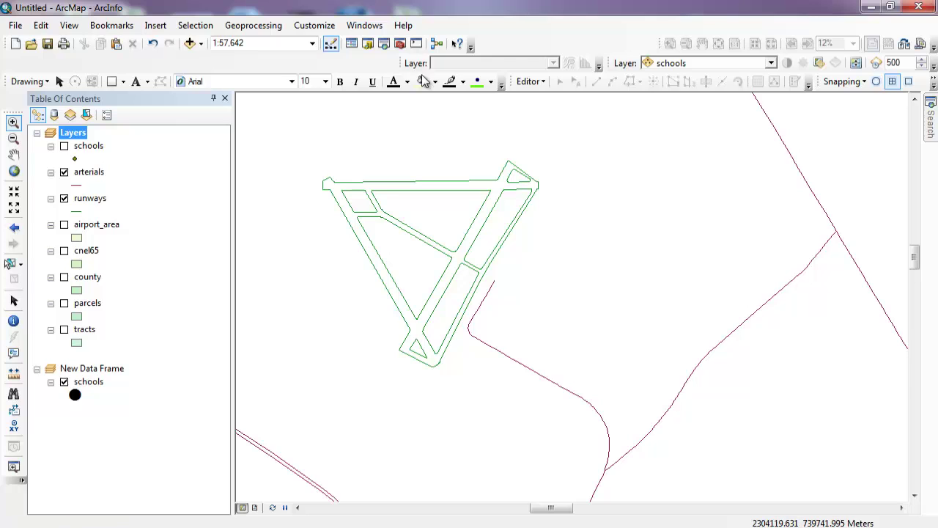
Step: Hide the Editor toolbar and display it again
right_click(284, 65)
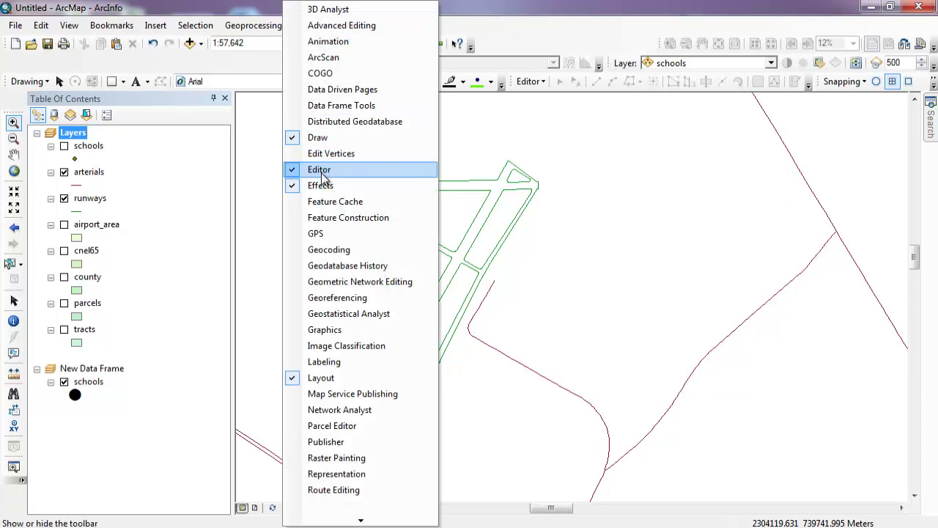
click(319, 171)
right_click(314, 62)
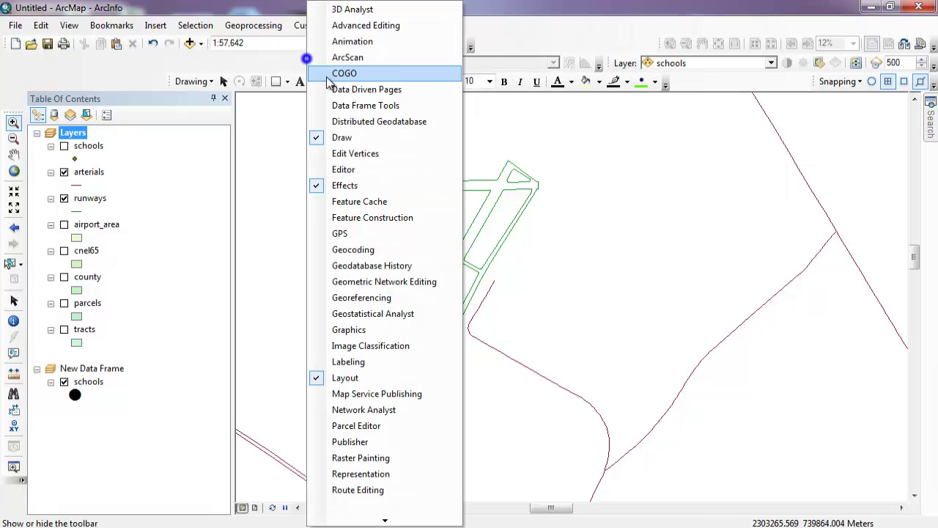
click(347, 169)
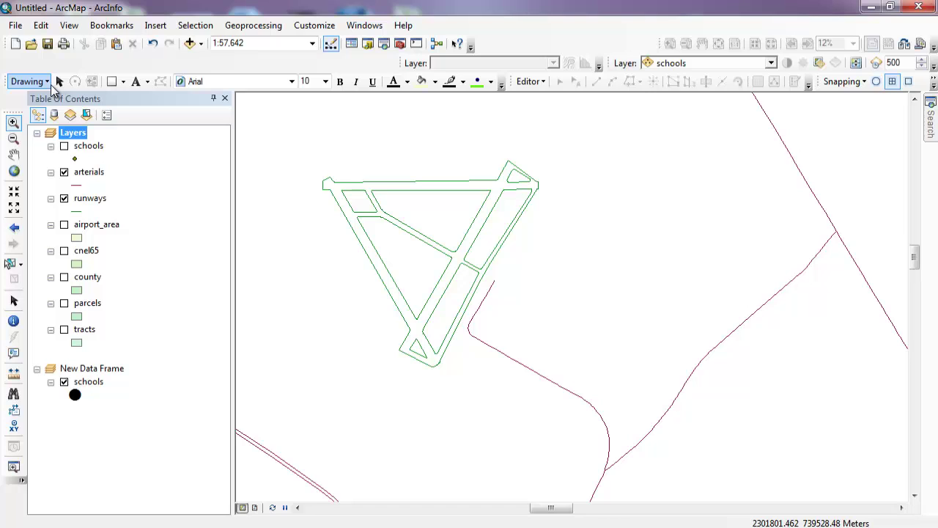
click(47, 81)
click(47, 81)
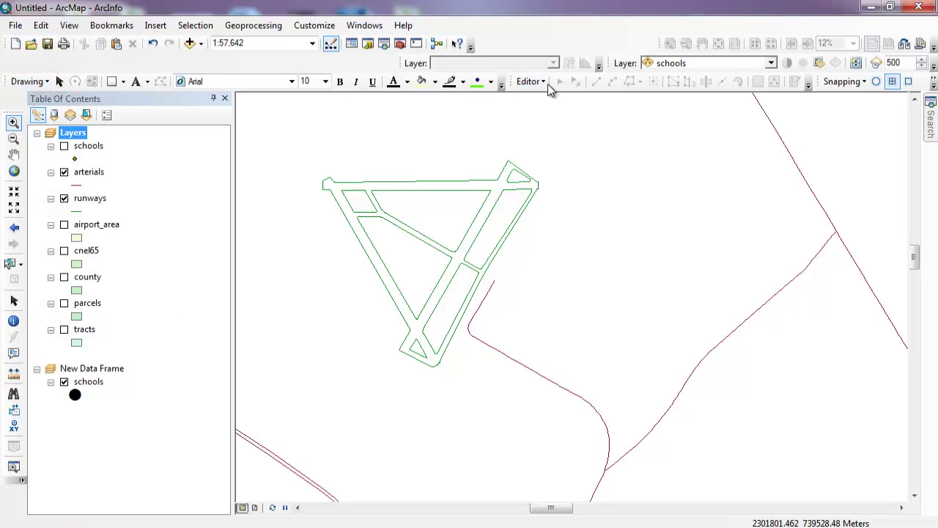
Step: Try the arterials and runways feature templates in an edit session and stop editing
click(541, 82)
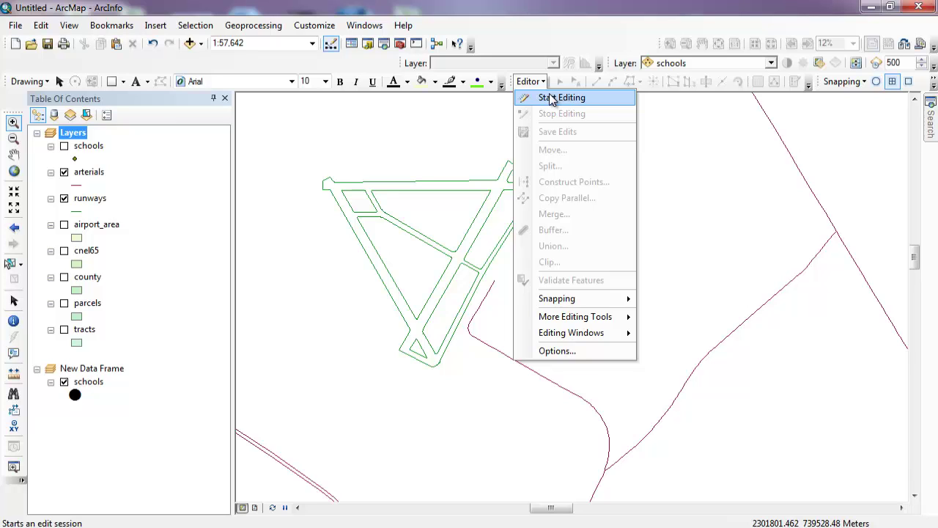
click(551, 99)
click(754, 147)
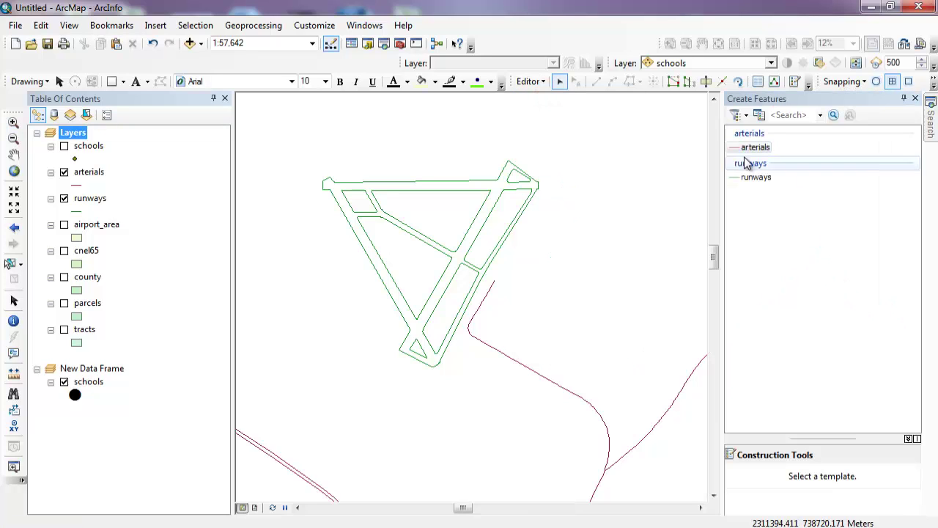
click(755, 178)
click(755, 146)
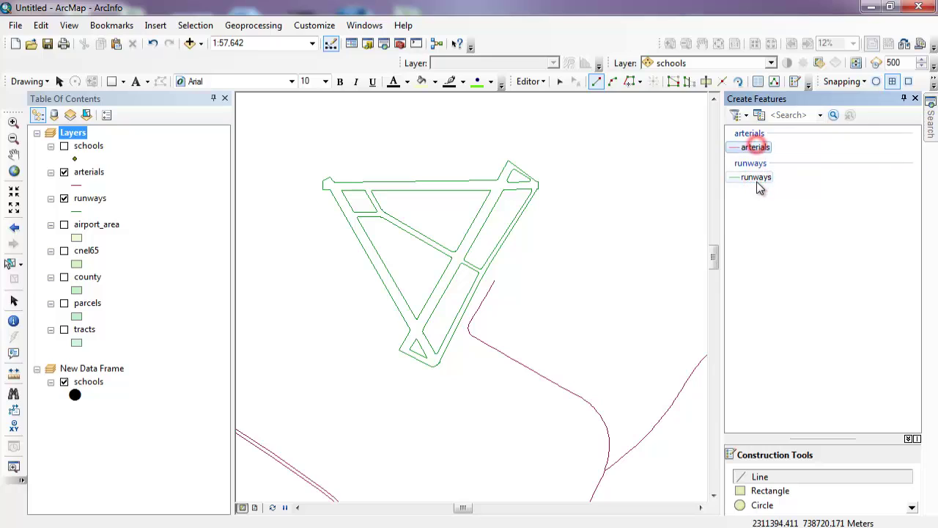
click(756, 178)
click(757, 148)
click(757, 179)
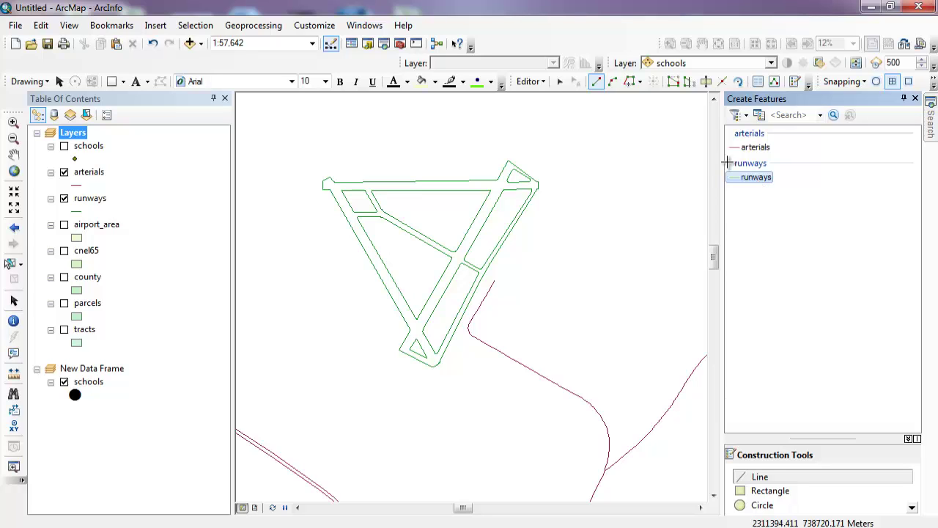
click(529, 82)
click(560, 115)
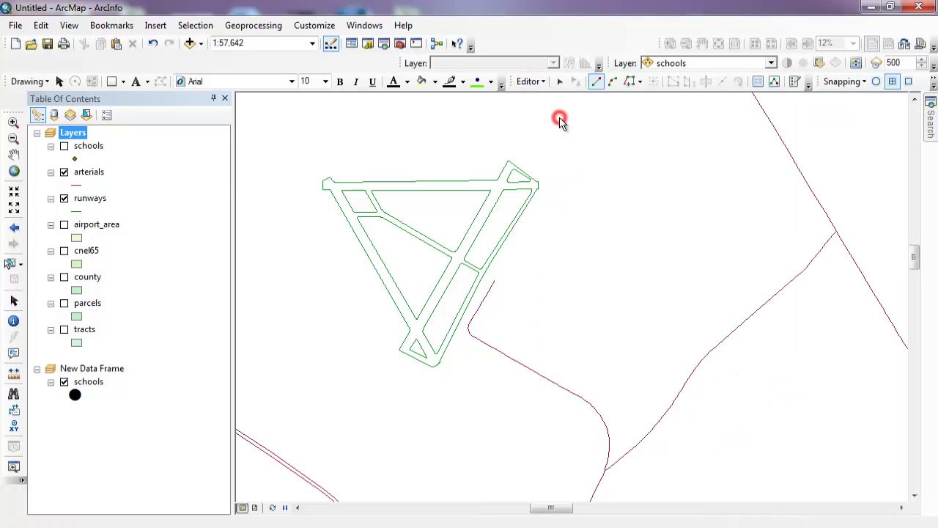
right_click(90, 173)
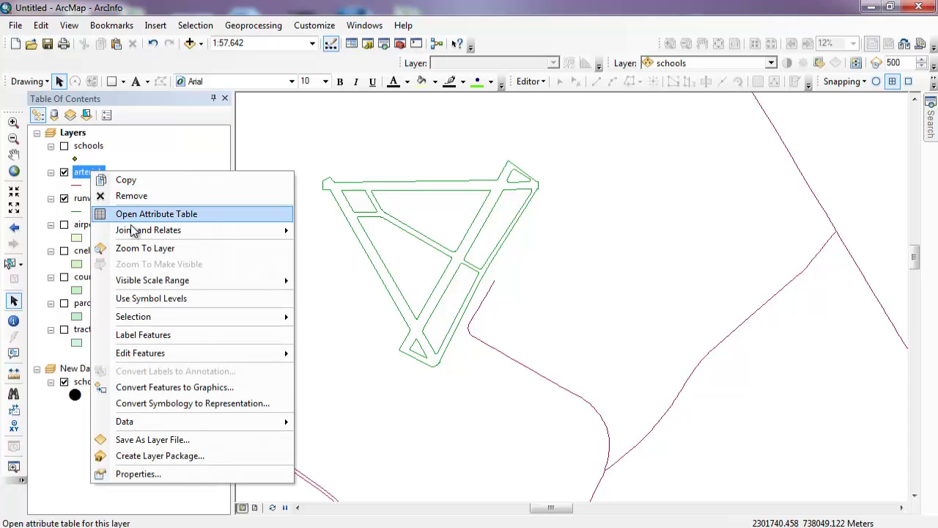
mouse_move(163, 425)
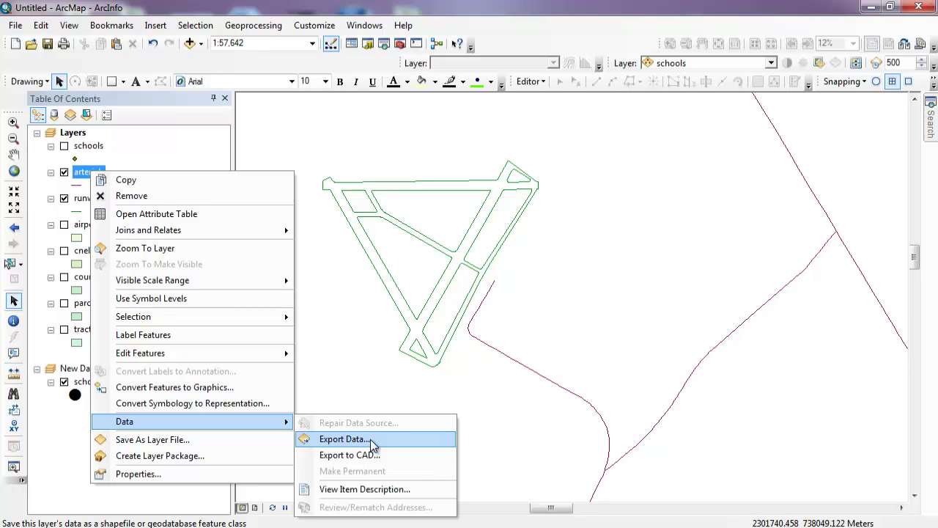
click(150, 151)
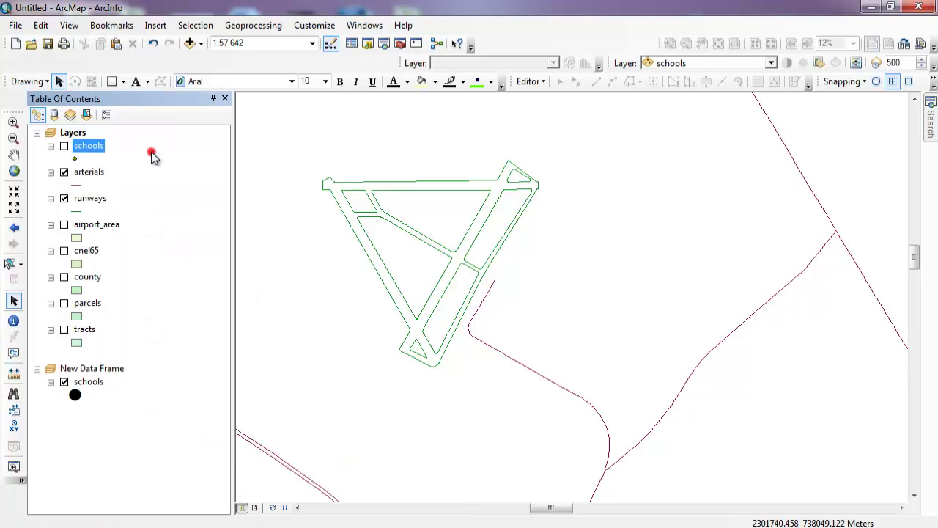
Step: Export all features of the arterials layer as the shapefile arterials_2.shp in the Desktop's Map folder and add it to the map
click(92, 176)
right_click(95, 176)
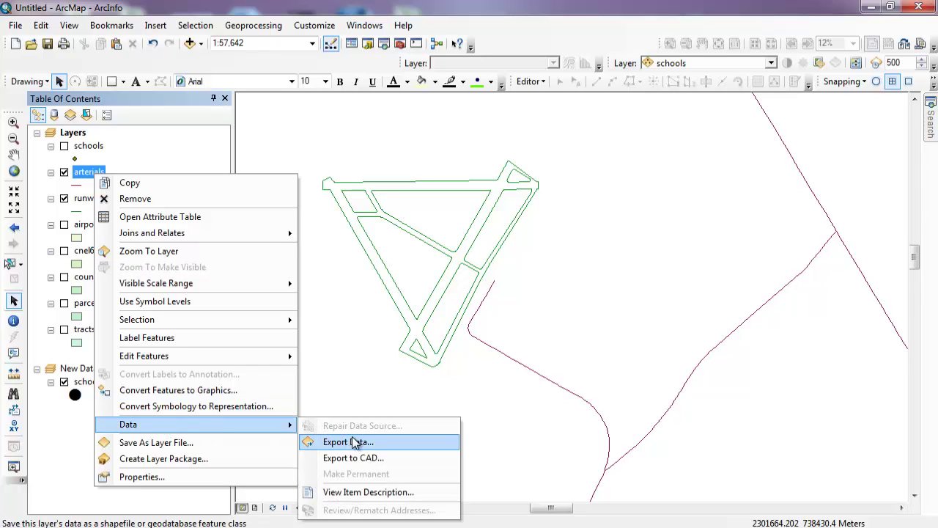
click(354, 442)
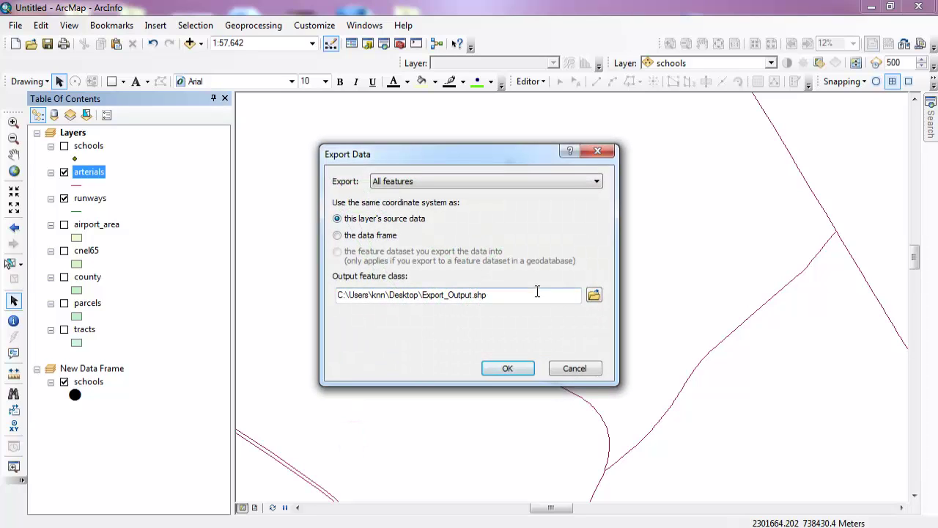
click(594, 294)
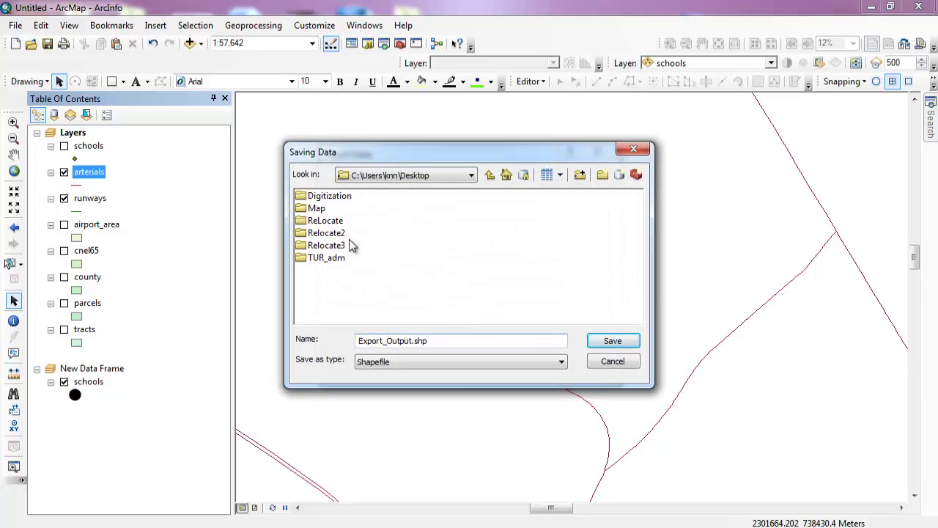
double_click(317, 209)
click(439, 341)
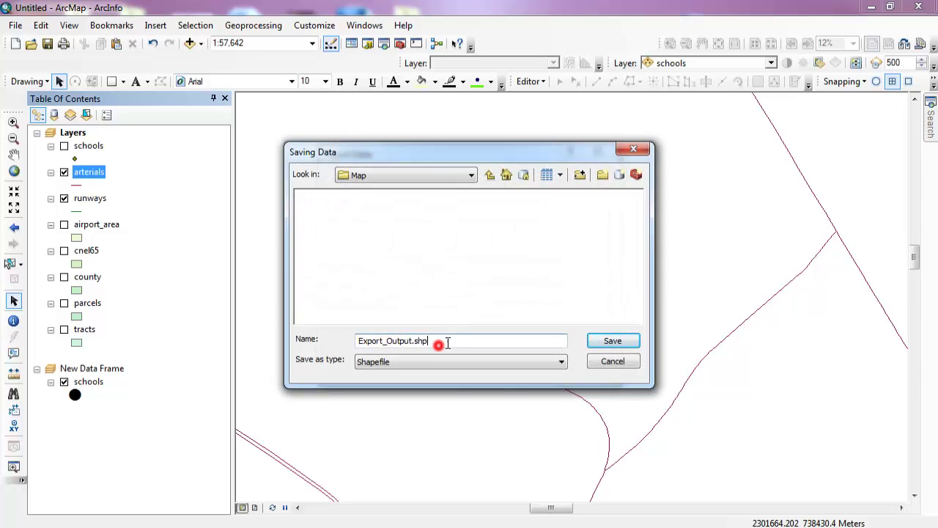
drag(414, 341, 325, 344)
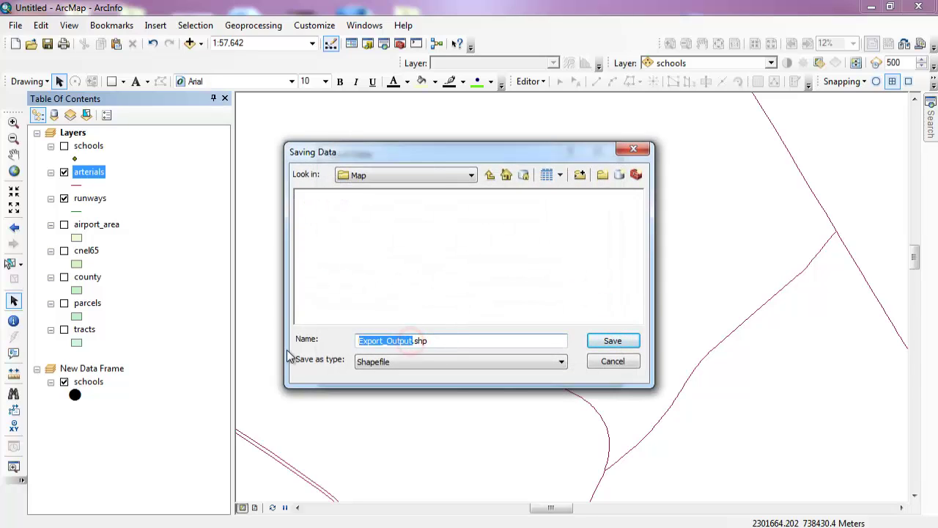
text(arterials_2)
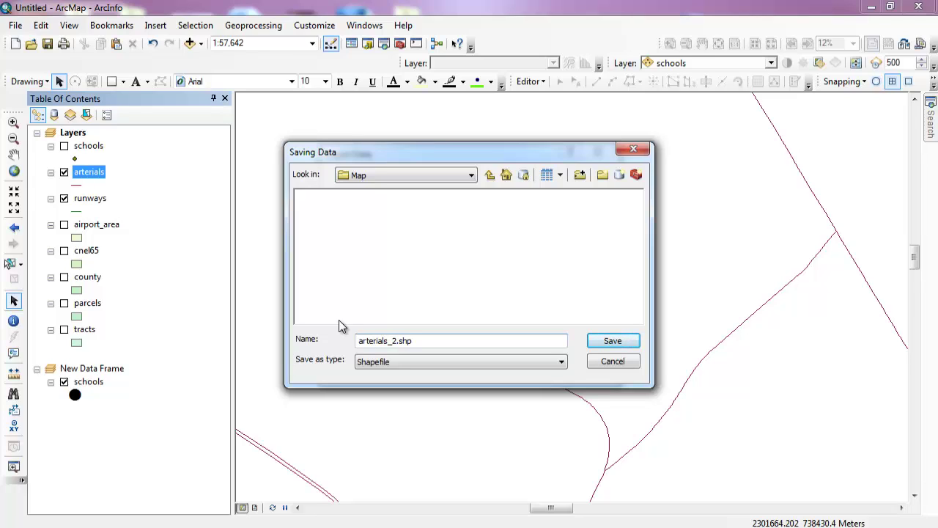
click(609, 340)
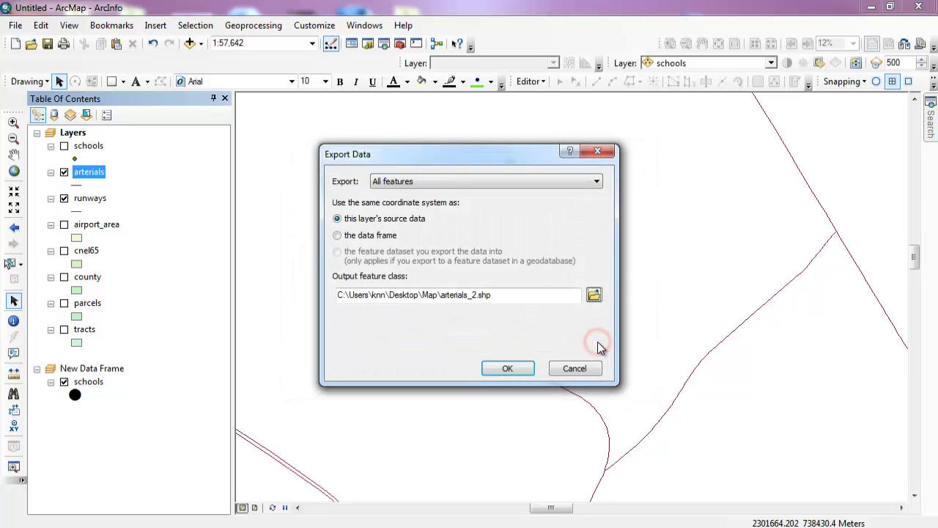
click(506, 370)
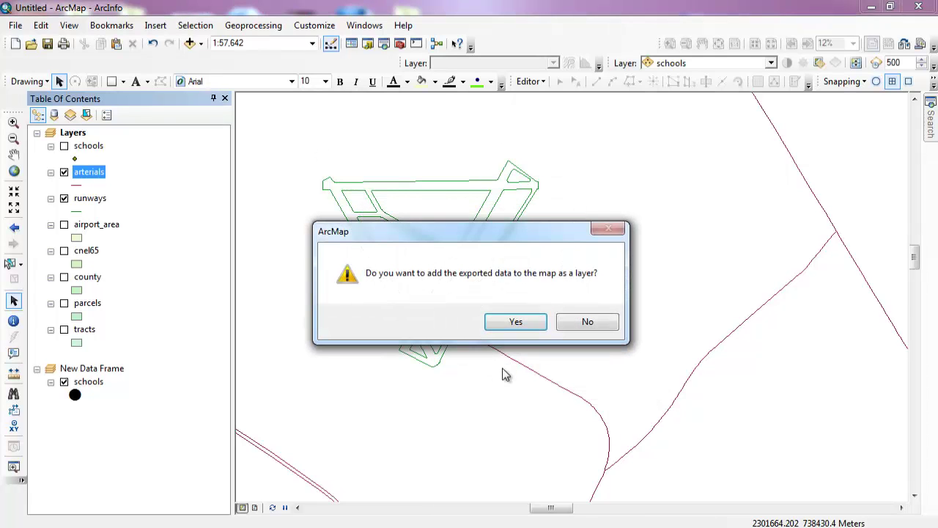
click(515, 322)
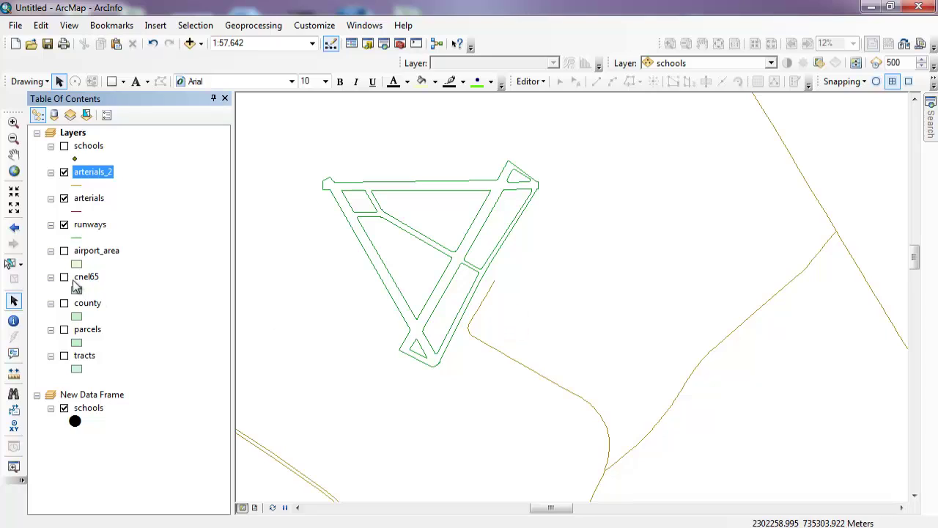
Step: Compare the arterials_2 and arterials layers by switching their visibility off and back on
click(64, 174)
click(64, 197)
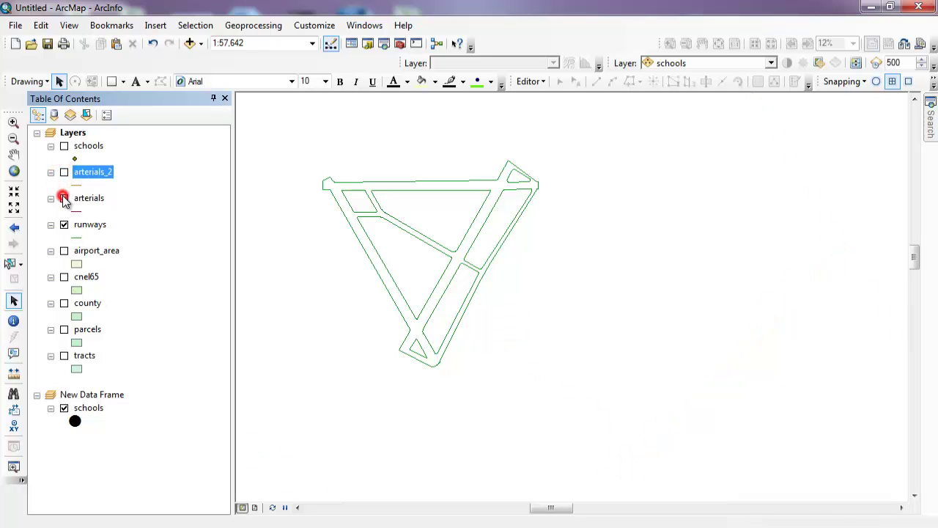
click(64, 198)
click(64, 198)
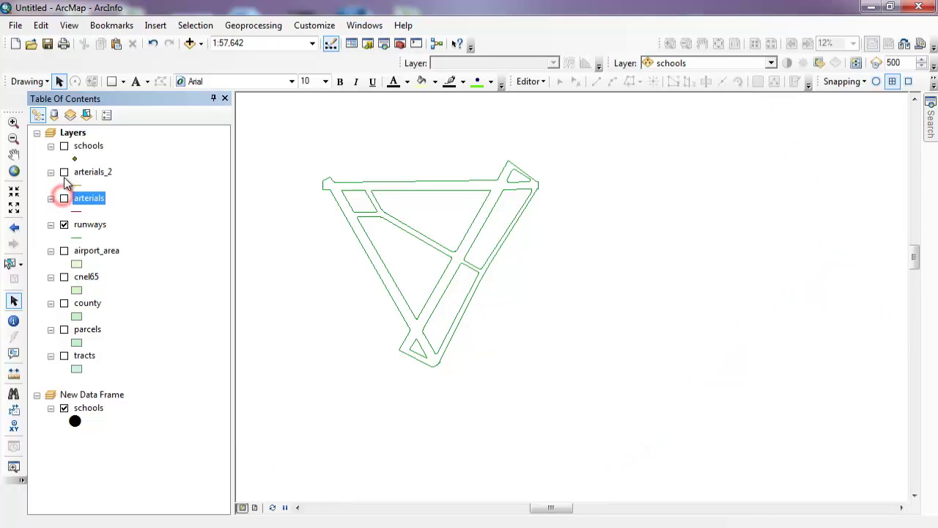
click(63, 172)
click(64, 199)
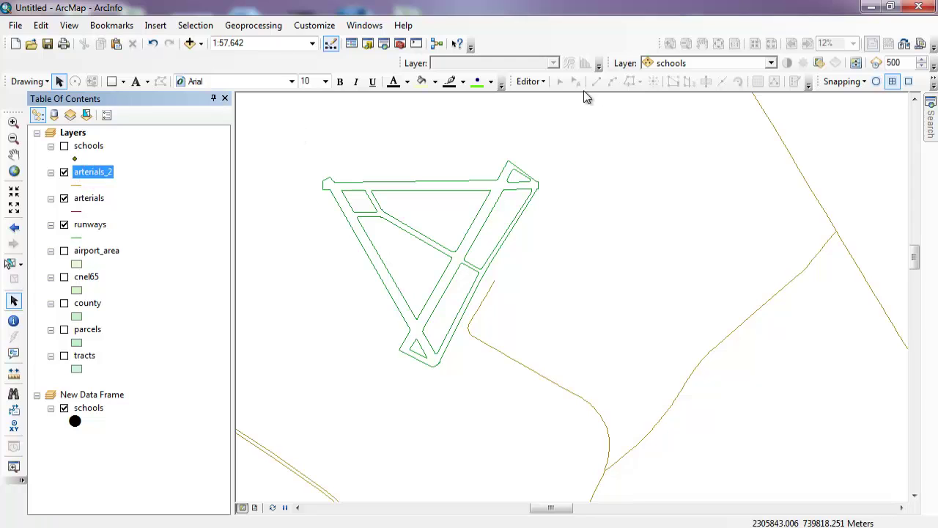
Step: Start an edit session on the arterials_2 layer and choose its feature template for line construction
click(538, 81)
click(546, 97)
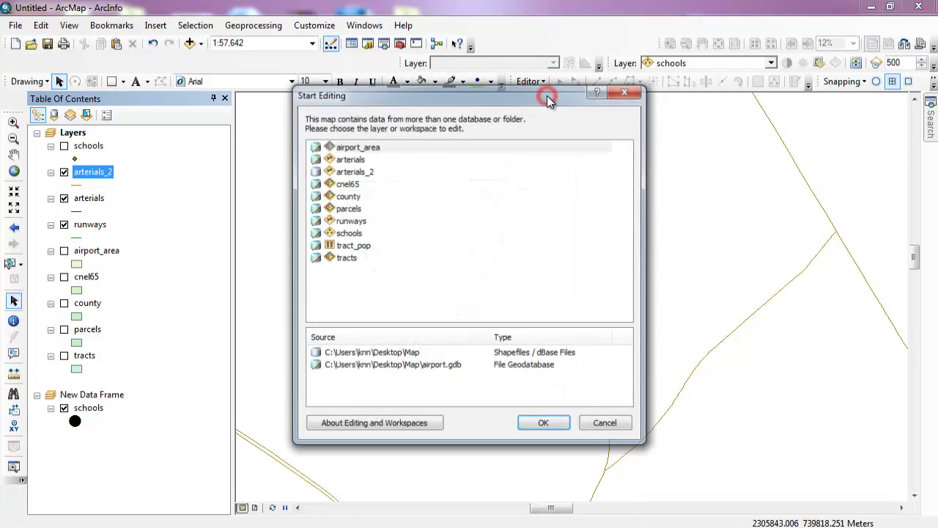
click(362, 170)
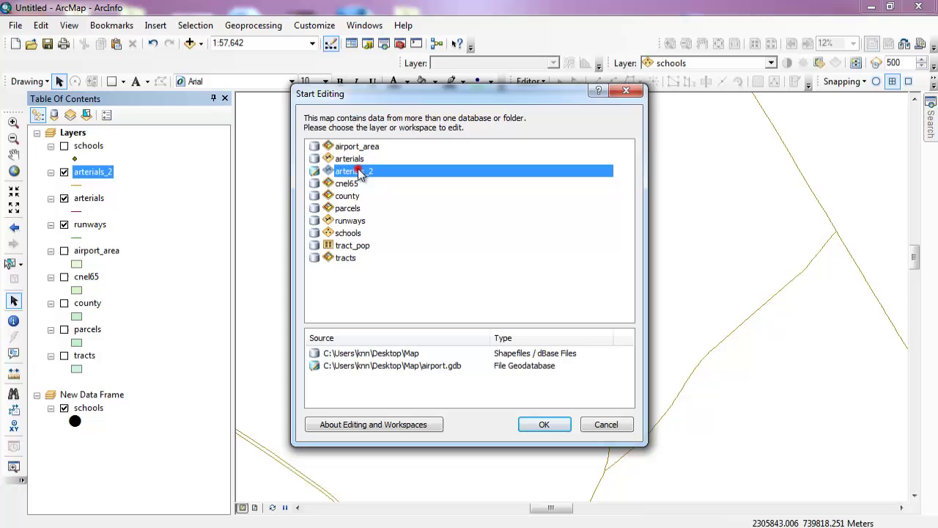
click(545, 425)
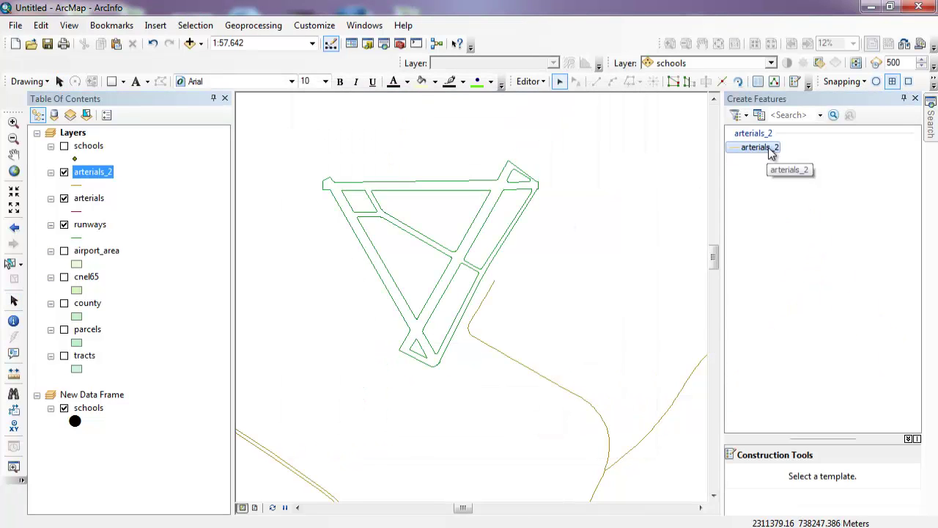
click(809, 171)
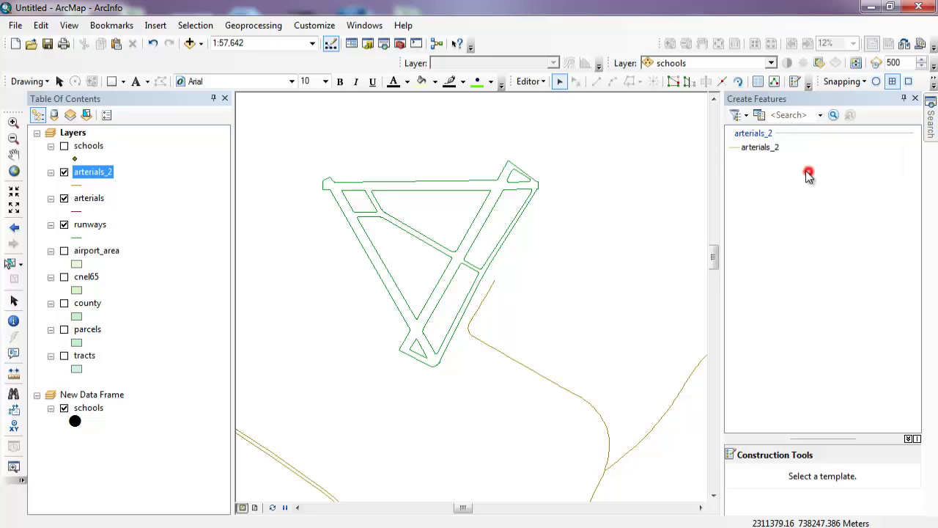
click(762, 146)
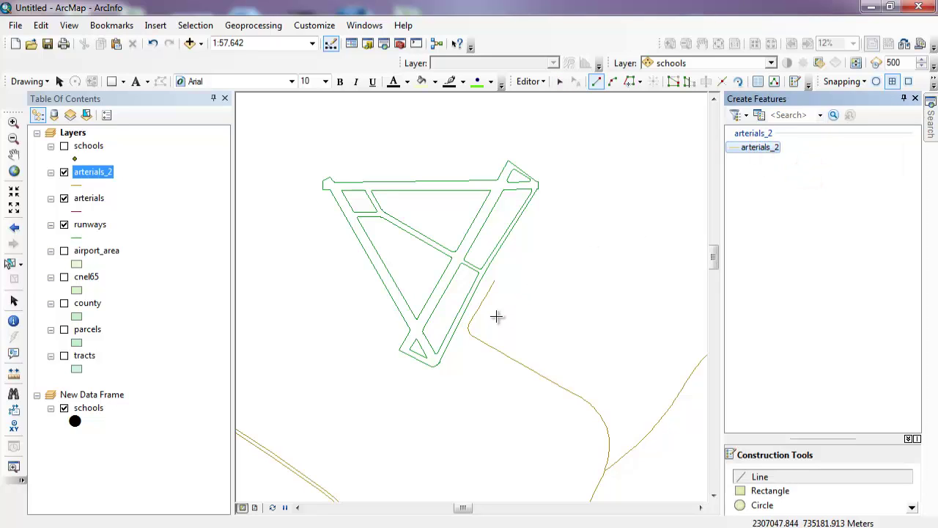
Step: Display the Snapping toolbar and float it over the map above the runways
right_click(551, 43)
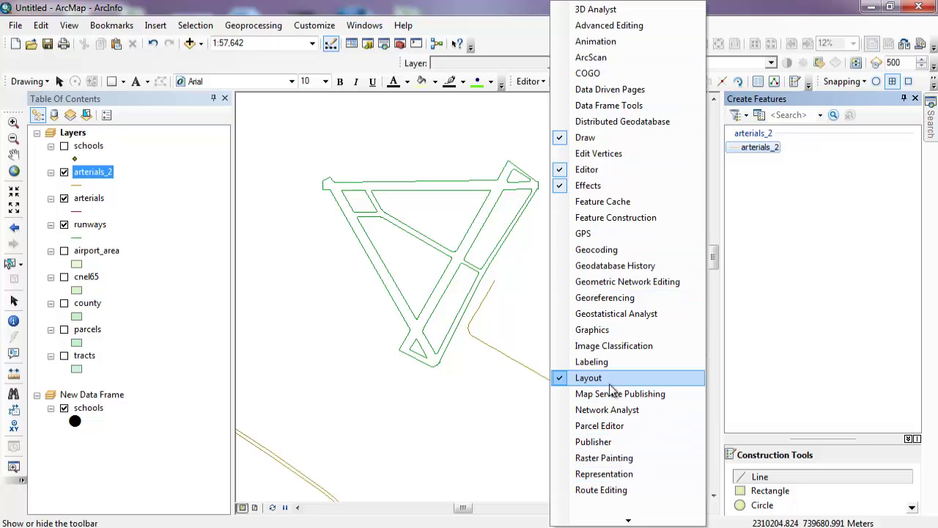
mouse_move(628, 520)
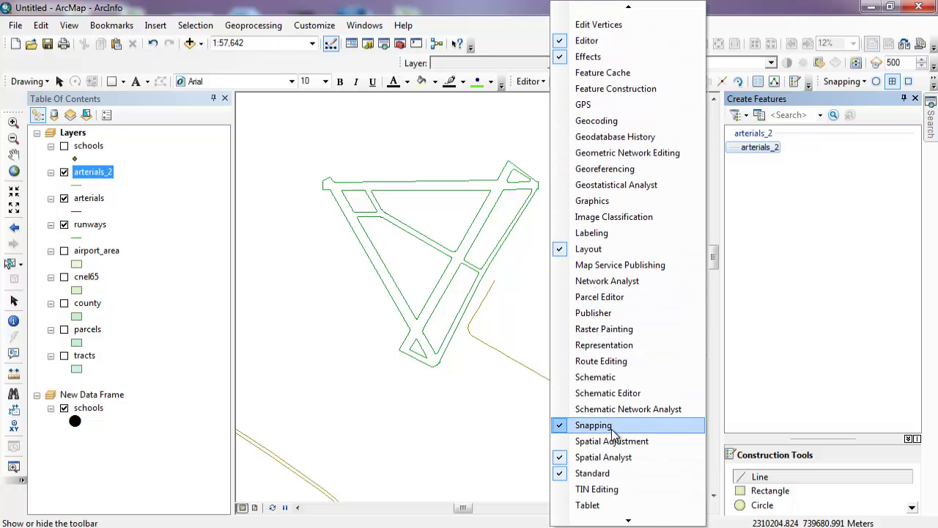
click(612, 431)
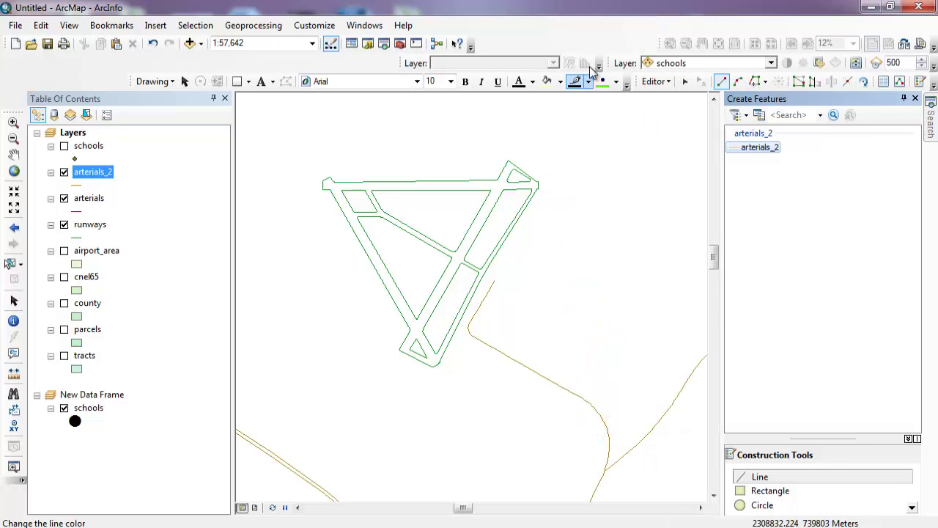
right_click(628, 43)
mouse_move(707, 519)
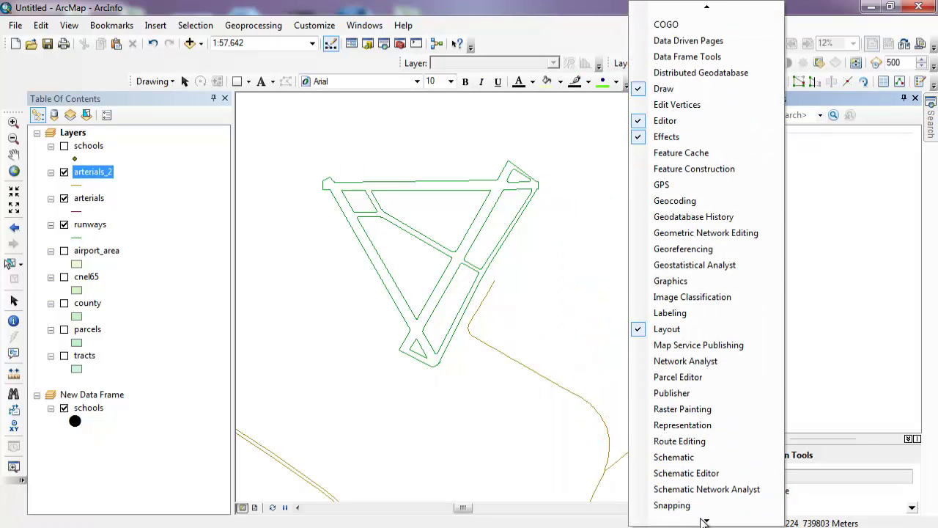
click(681, 442)
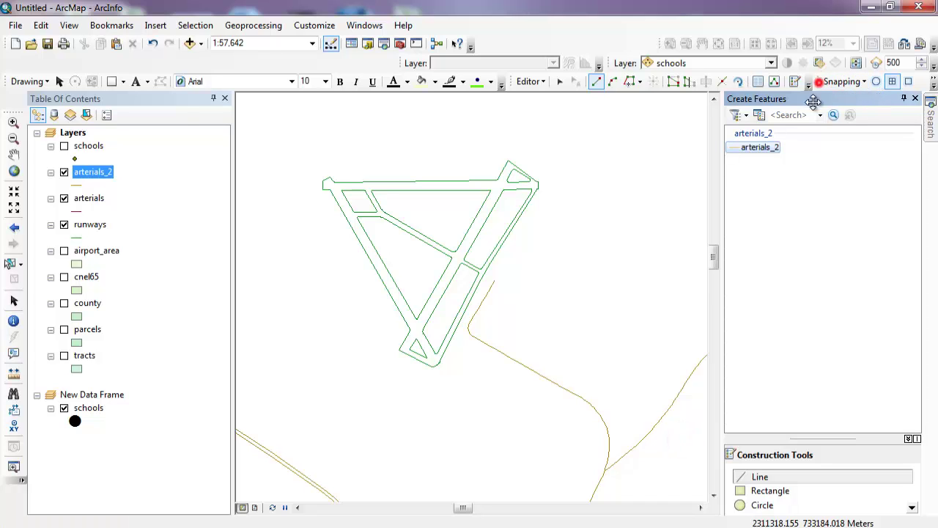
drag(819, 81, 332, 125)
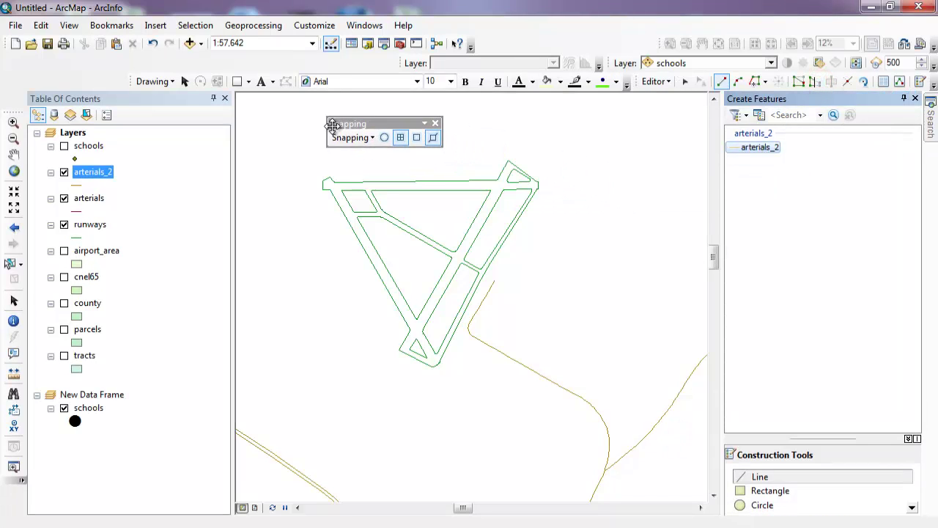
click(433, 138)
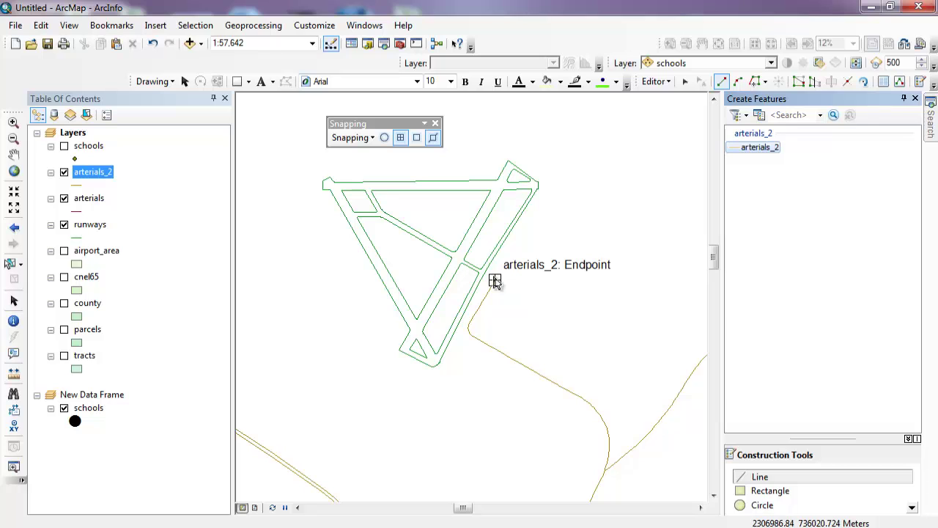
Step: Start a new arterials_2 line at the road endpoint beside the runways and try constraining it parallel to that road's last segment
scroll(495, 282, down, 2)
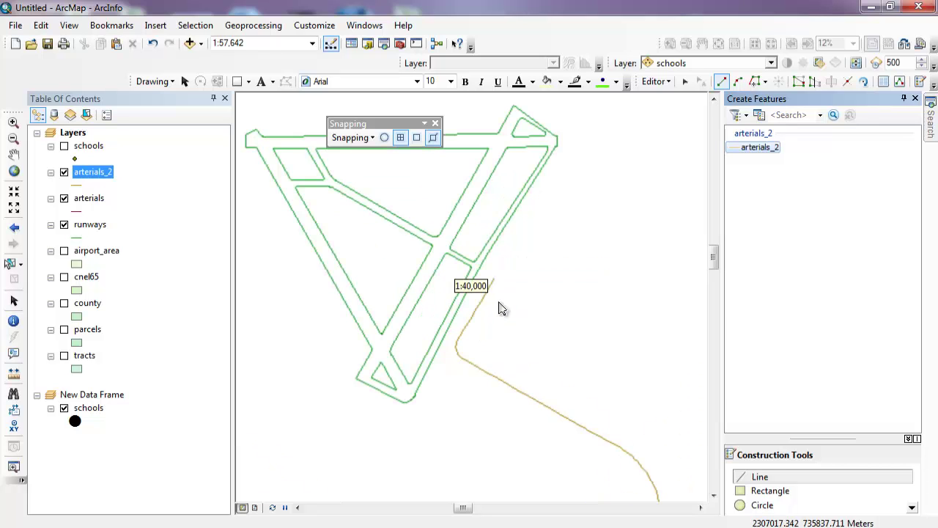
click(494, 279)
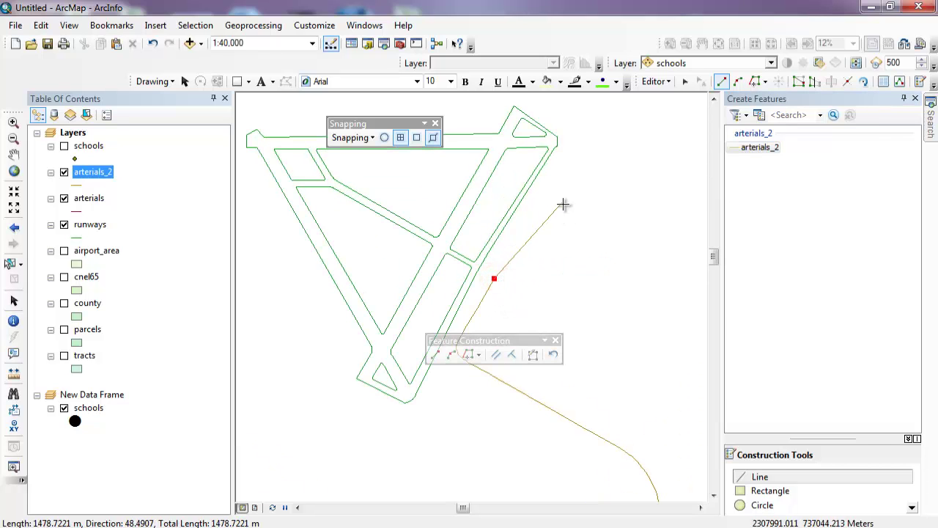
right_click(470, 326)
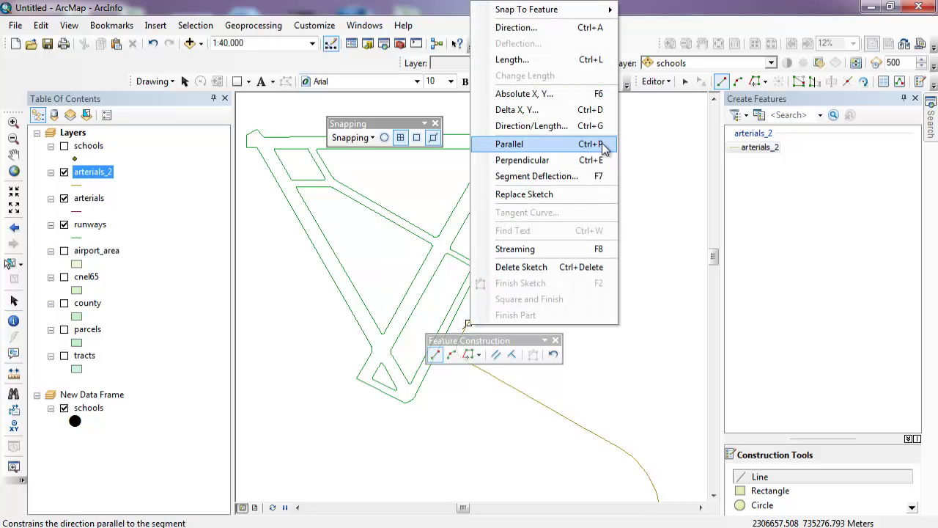
click(590, 147)
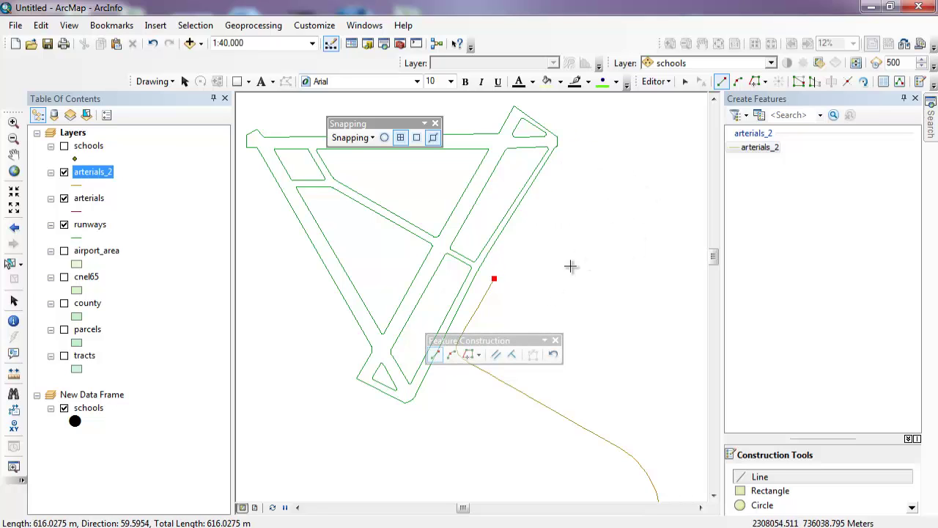
right_click(602, 216)
key(Escape)
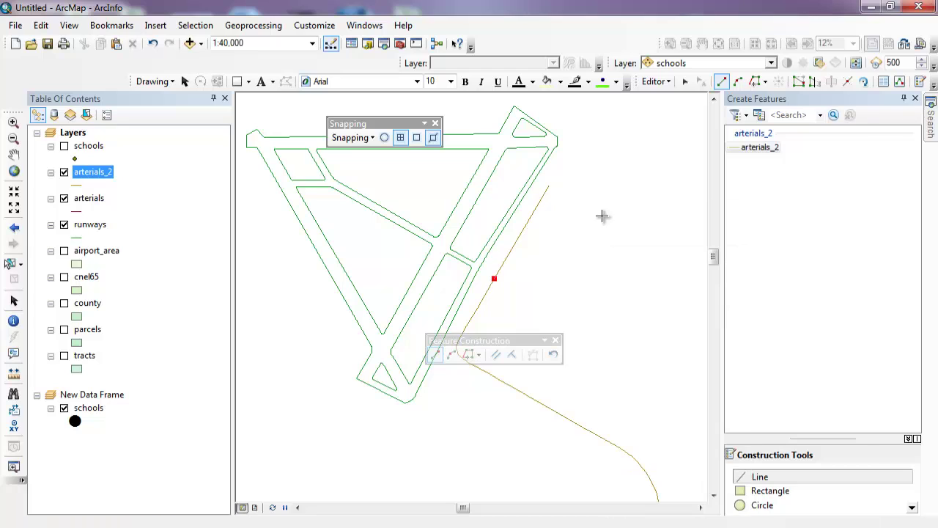
click(555, 355)
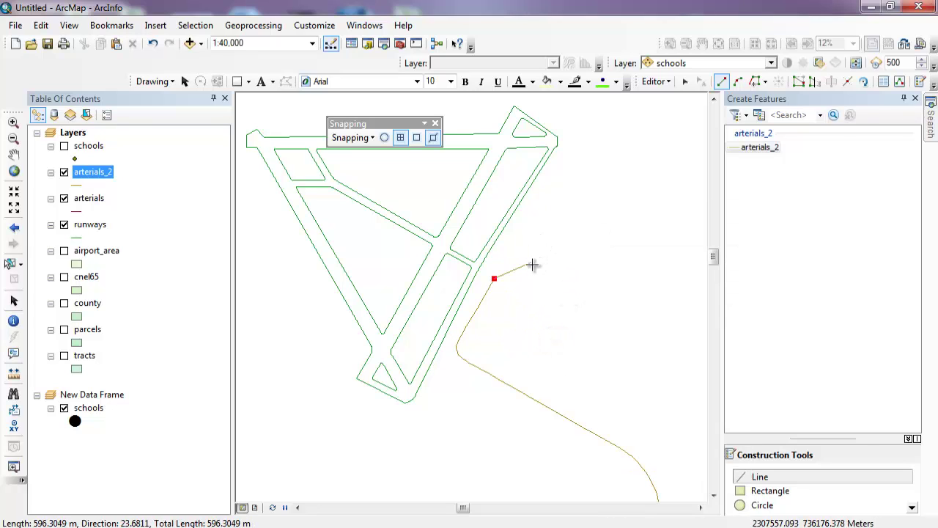
Step: Constrain the new line's first segment parallel to the road segment it extends and set its length to 900 m
right_click(472, 315)
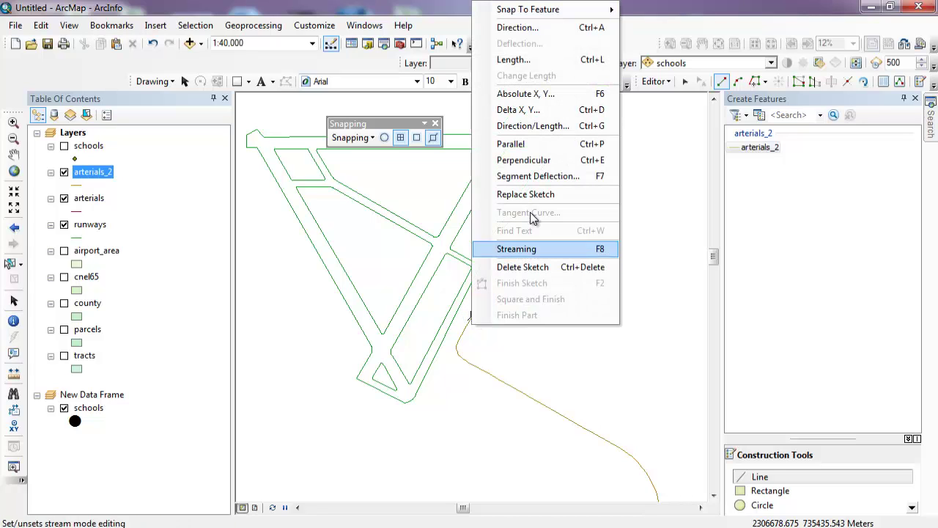
click(561, 150)
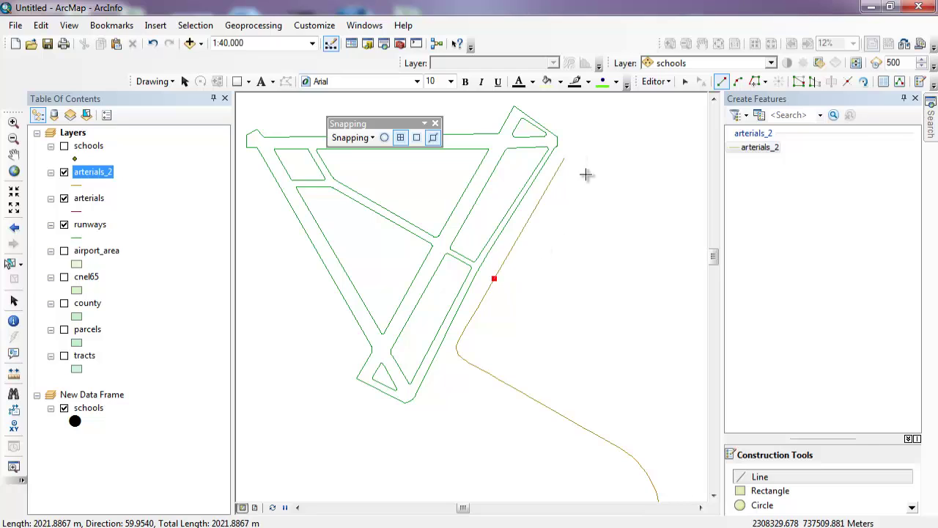
right_click(565, 232)
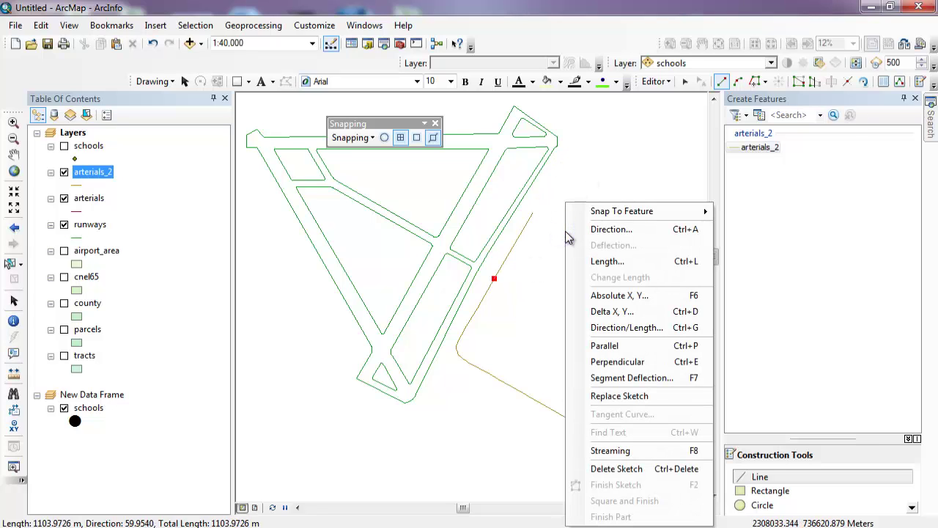
click(633, 264)
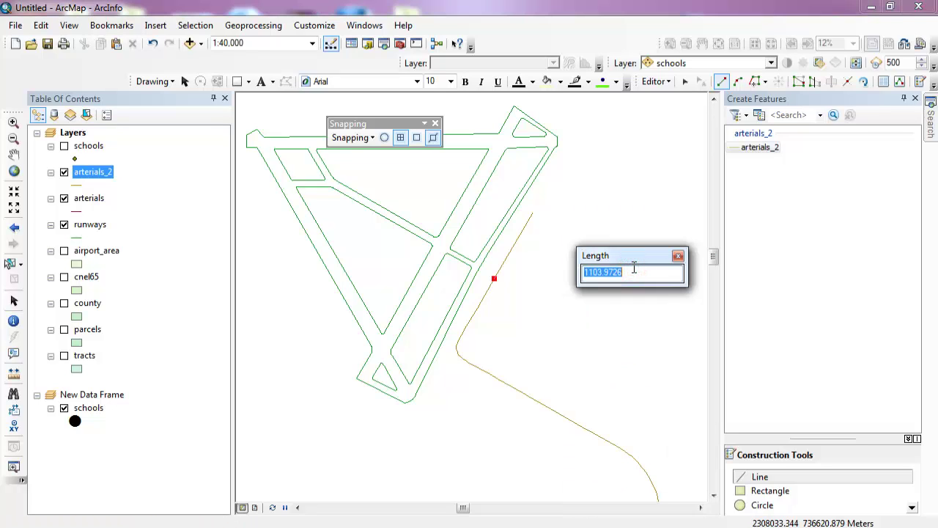
text(900)
key(Return)
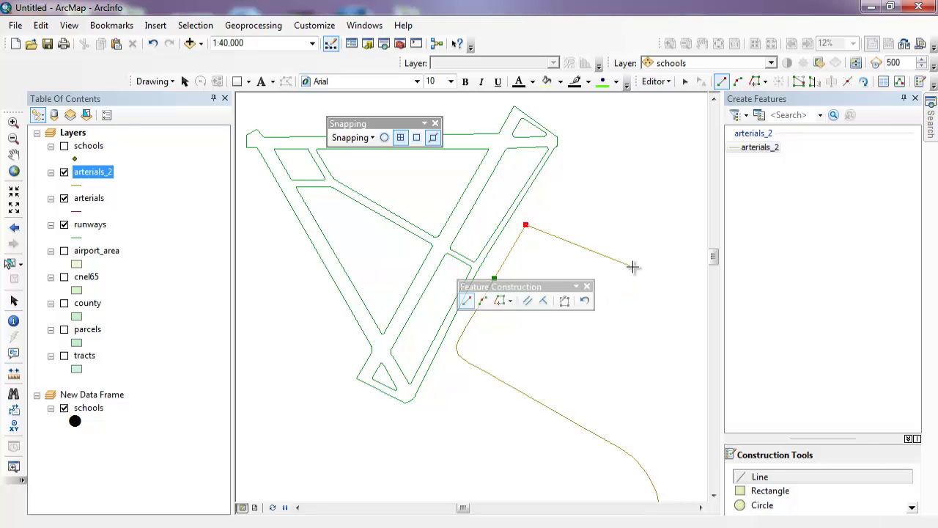
Step: Add a tangent curve to the sketch with a chord of 400 and a delta angle of 90, turning right
right_click(557, 212)
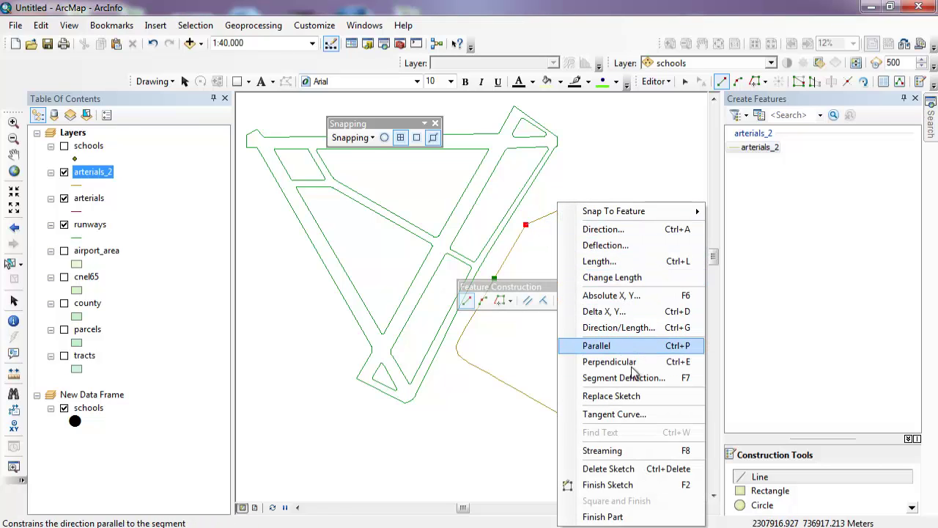
click(652, 414)
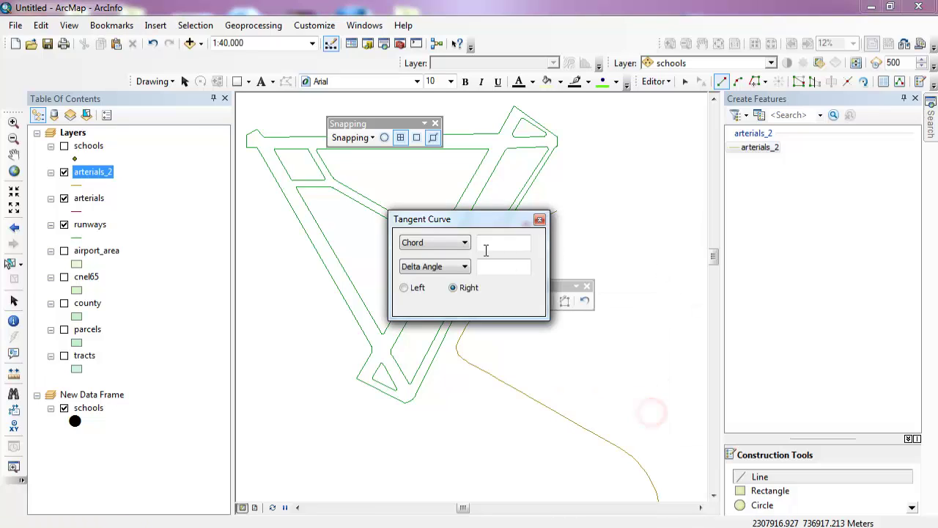
text(400)
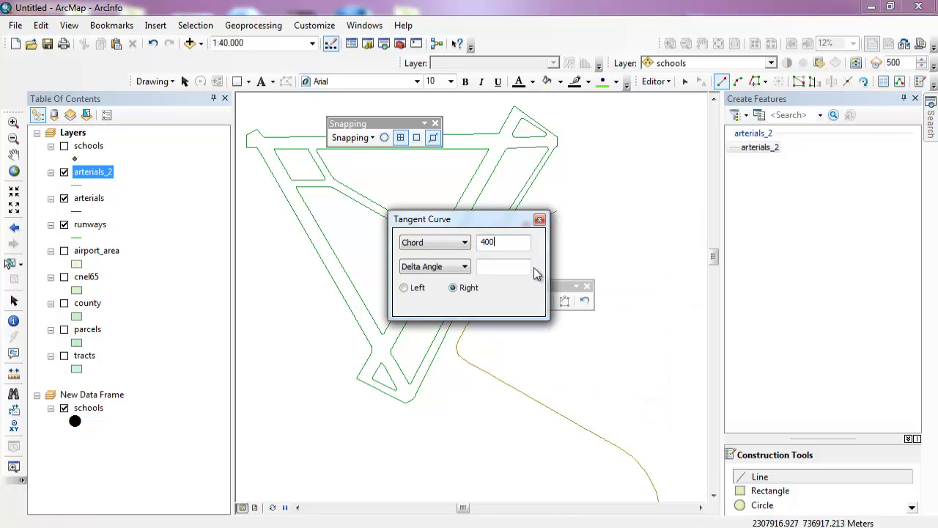
click(510, 264)
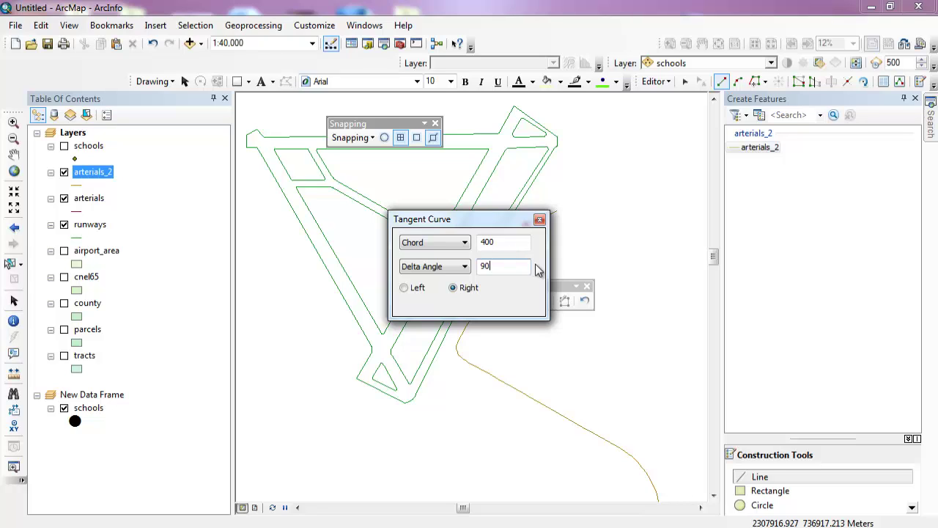
key(Return)
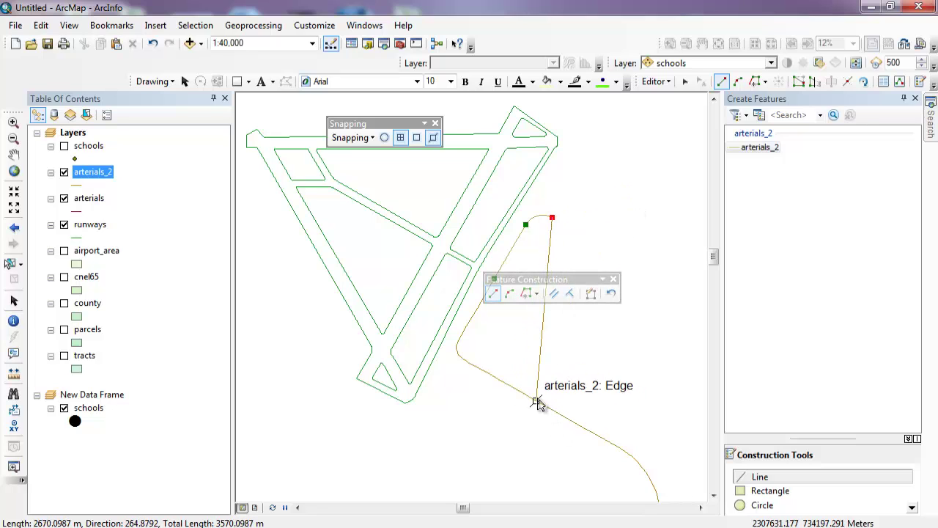
Step: Try to finish the part with a segment from the curve's end parallel to the lower road, reaching the eastern road
right_click(569, 424)
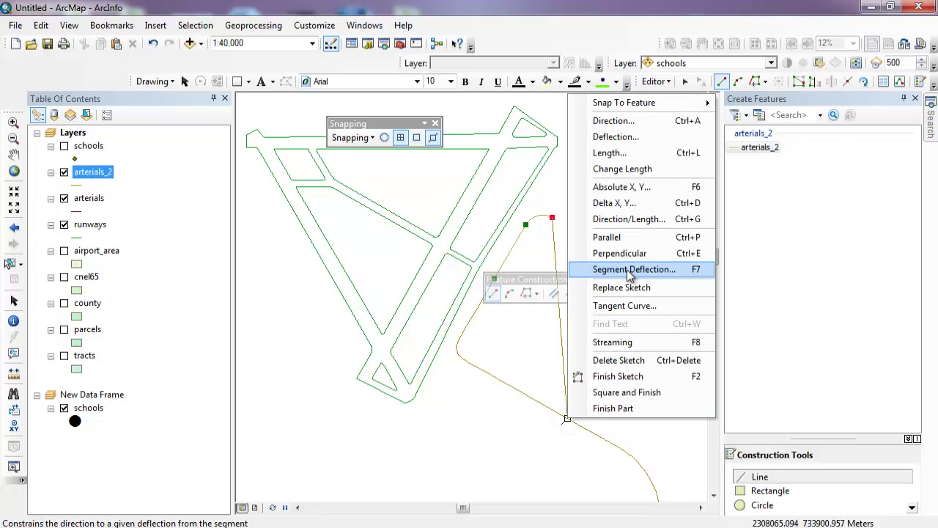
click(638, 237)
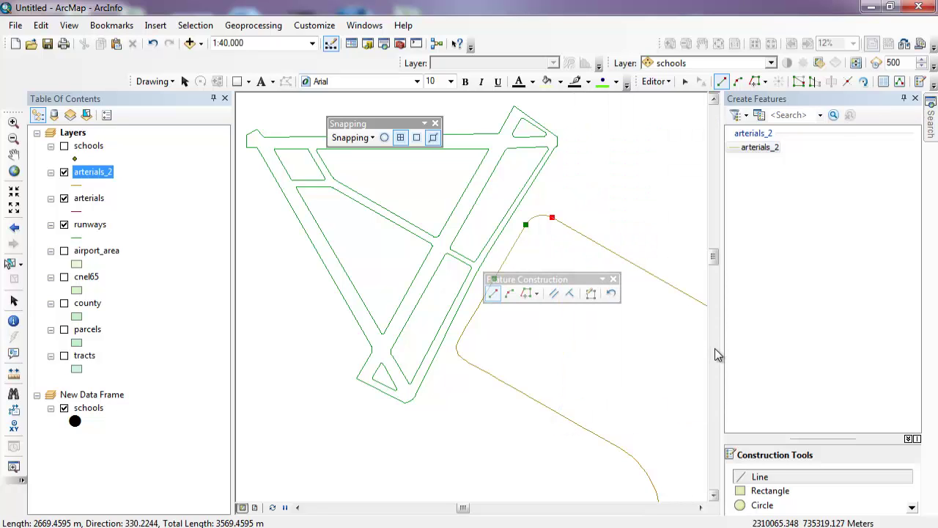
mouse_move(641, 349)
mouse_down()
mouse_move(496, 266)
mouse_move(507, 261)
mouse_up()
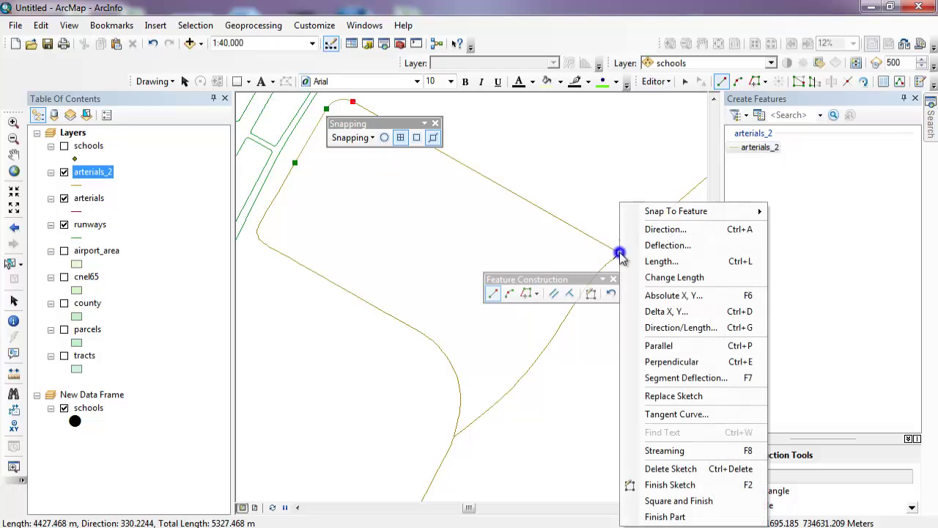
right_click(620, 256)
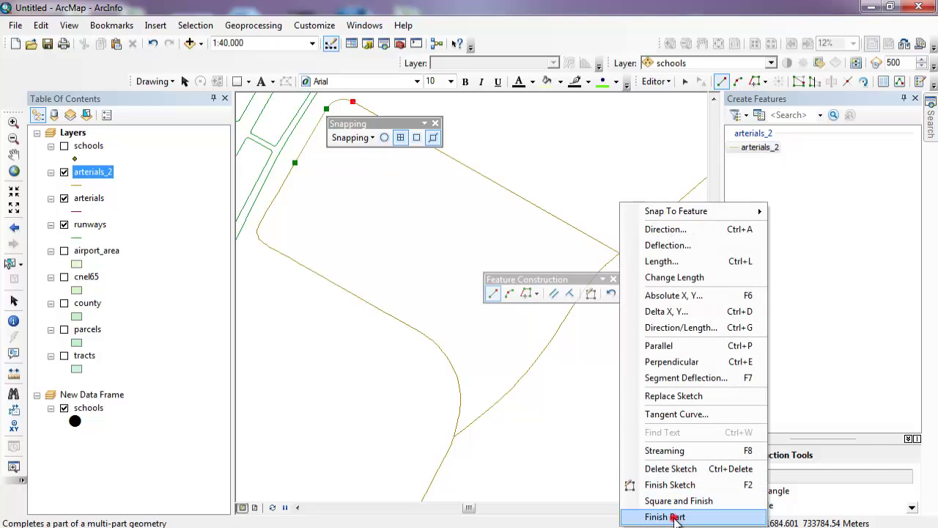
click(651, 516)
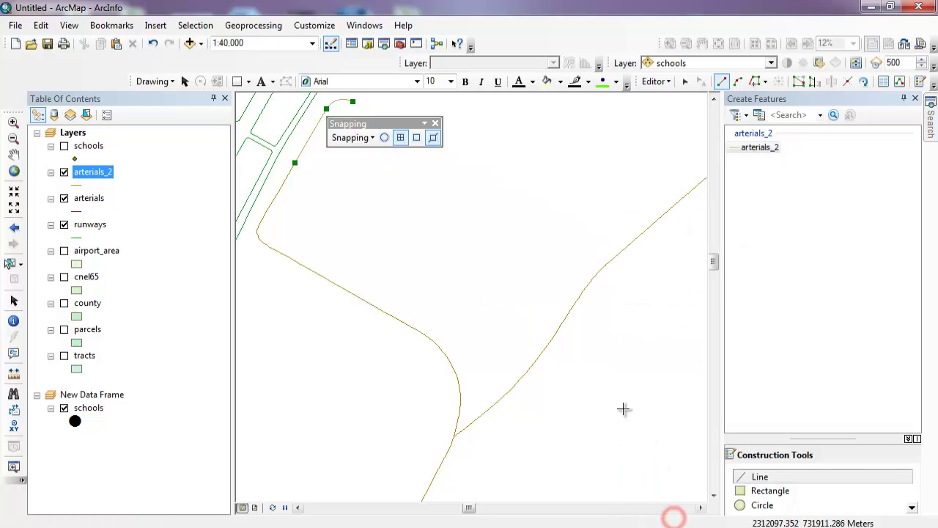
Step: Undo the misplaced vertex and resume the sketch from the end of the tangent curve
right_click(353, 102)
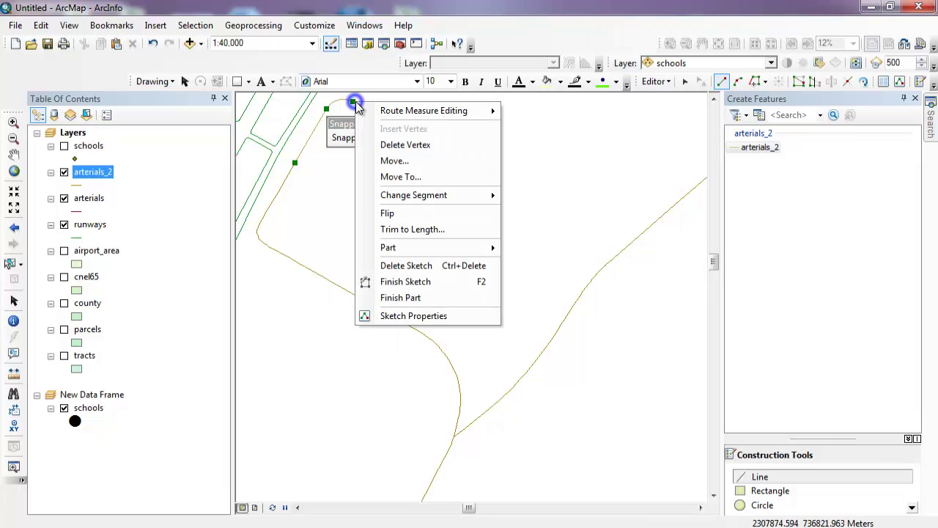
click(338, 183)
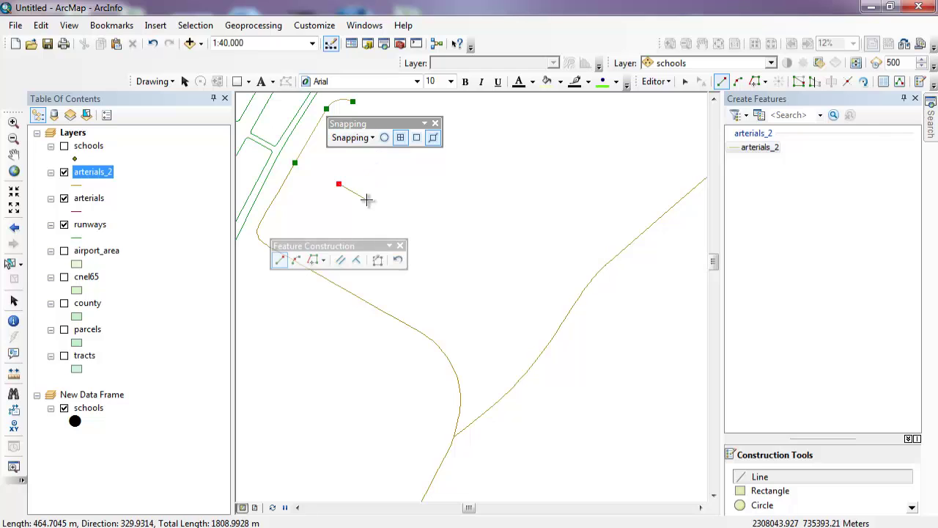
key(ctrl+z)
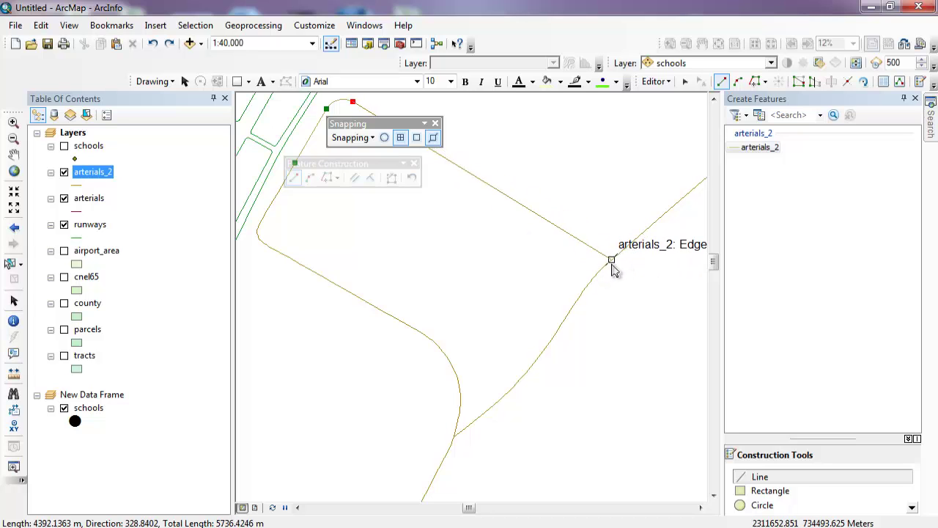
Step: Finish the line with a segment parallel to the lower road that ends on the eastern road, and close the Snapping toolbar
right_click(350, 293)
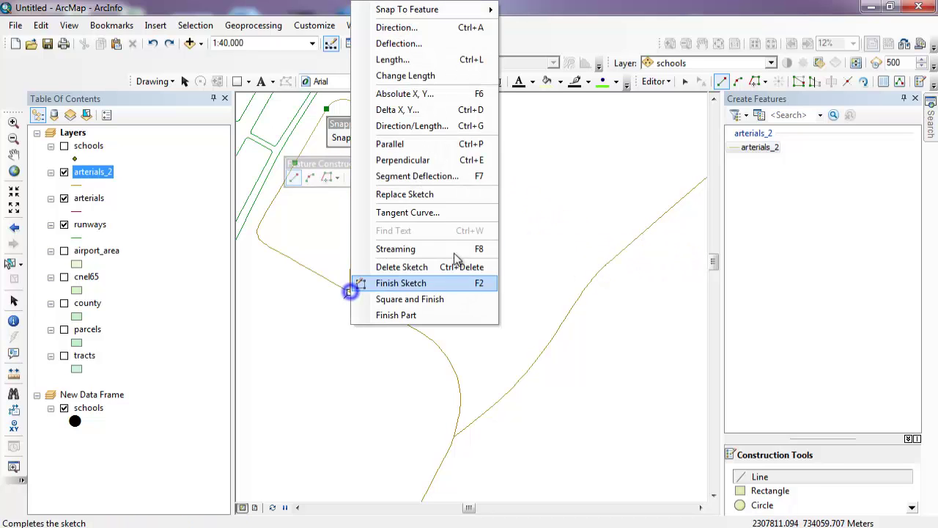
click(464, 145)
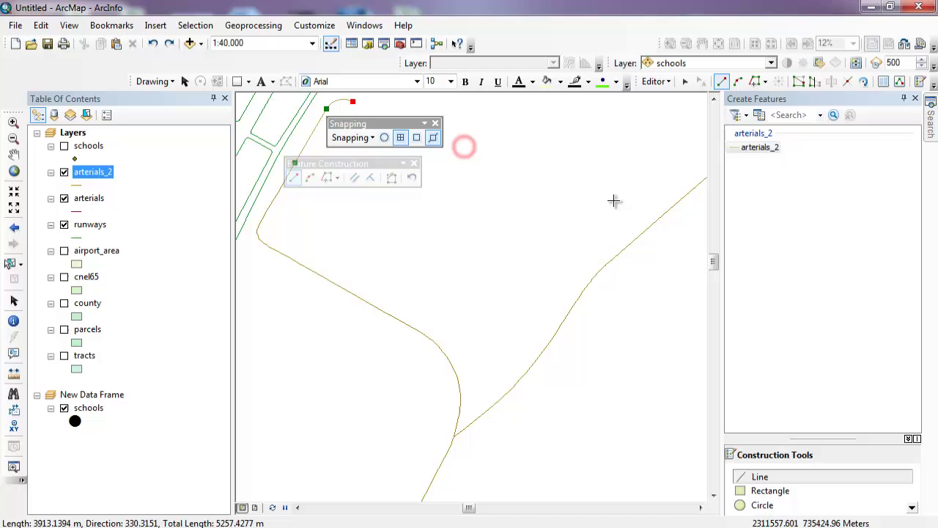
double_click(620, 255)
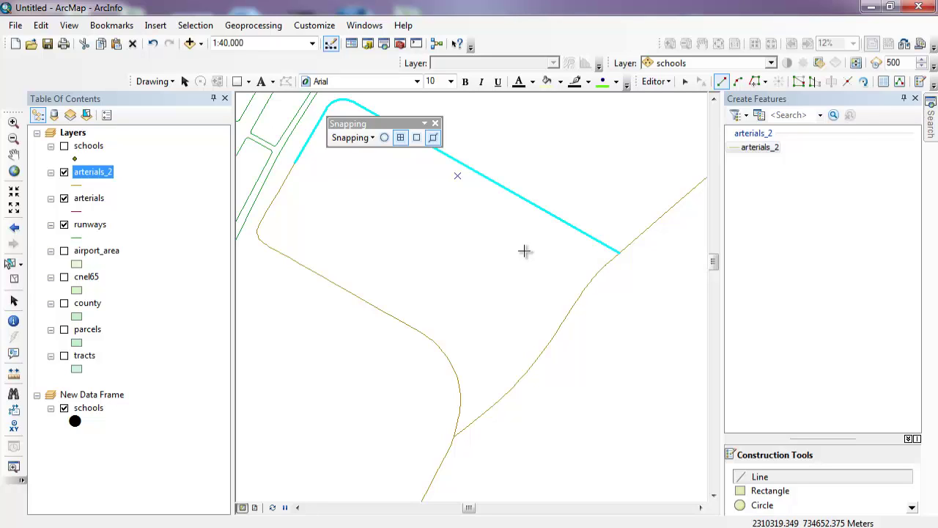
click(435, 124)
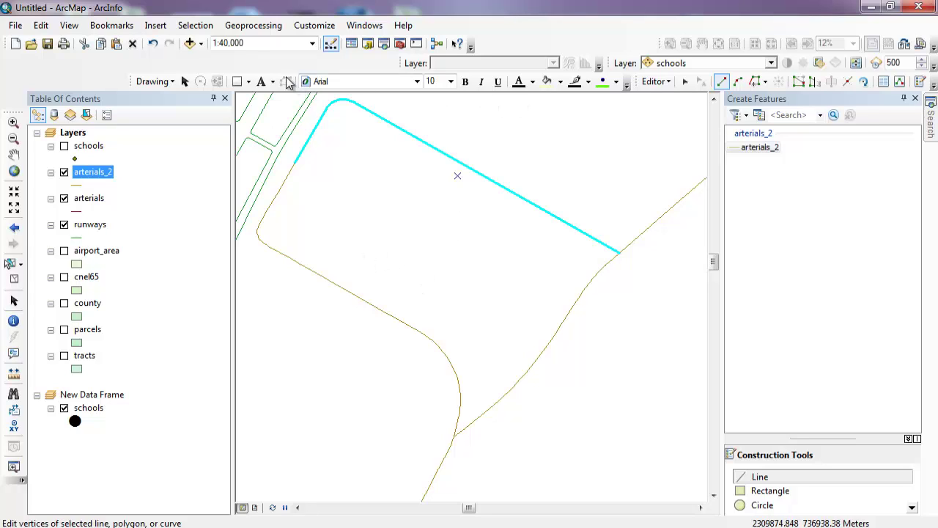
Step: Save the newly drawn road line in arterials_2 and stop editing
click(668, 81)
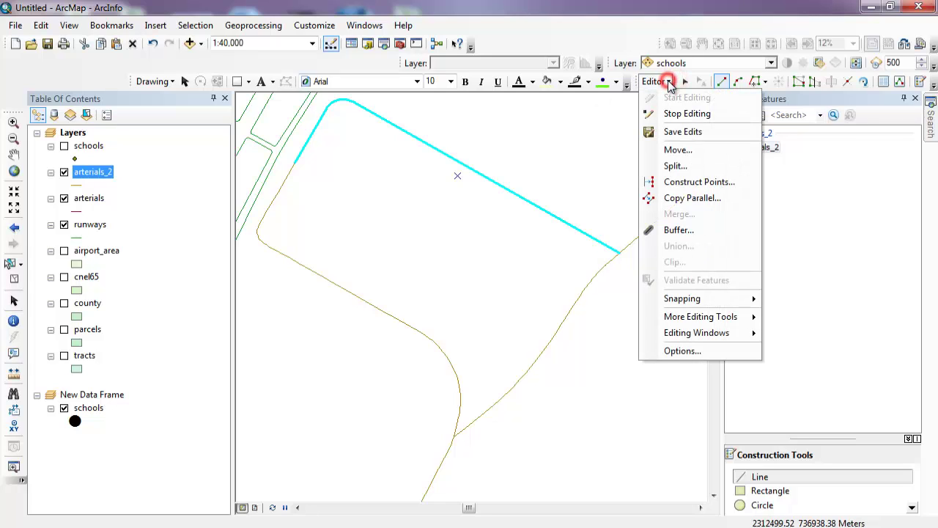
click(678, 133)
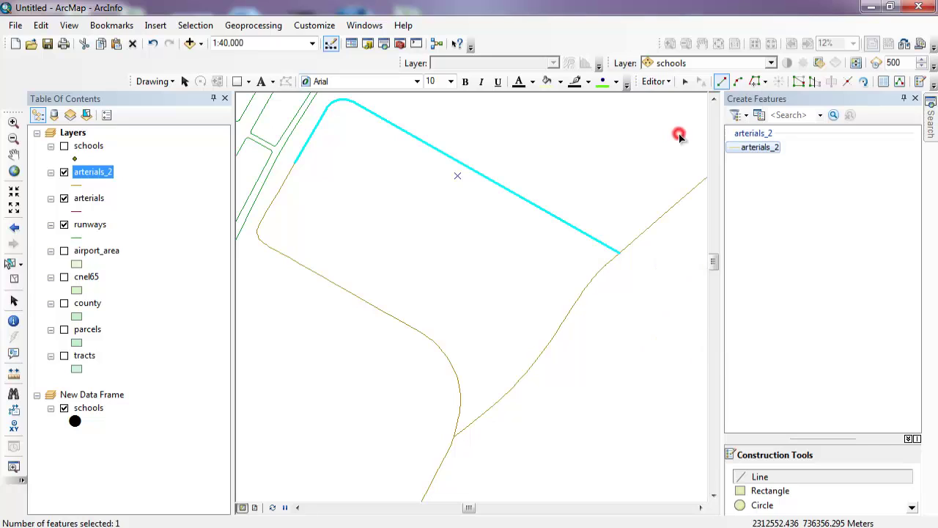
click(655, 81)
click(671, 119)
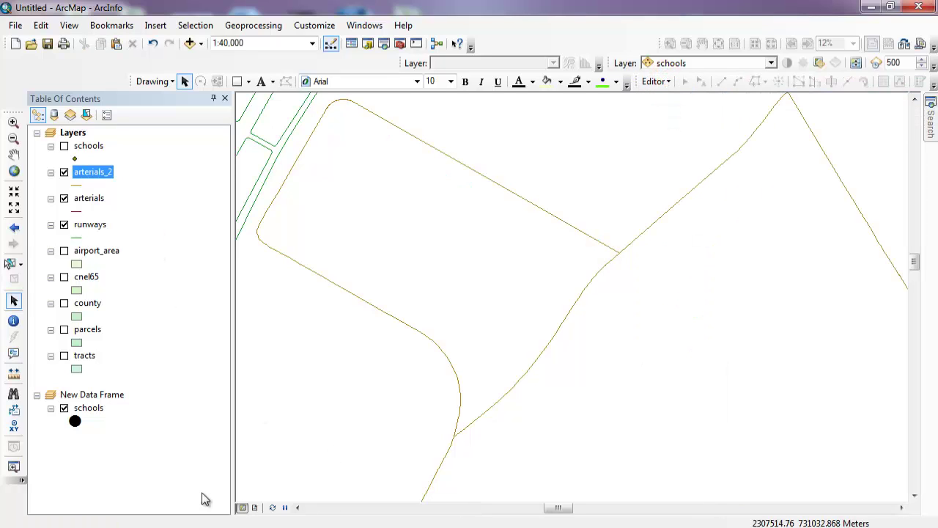
Step: Review the attribute table and the symbology properties of the arterials_2 layer, and close both without changes
click(88, 409)
right_click(84, 175)
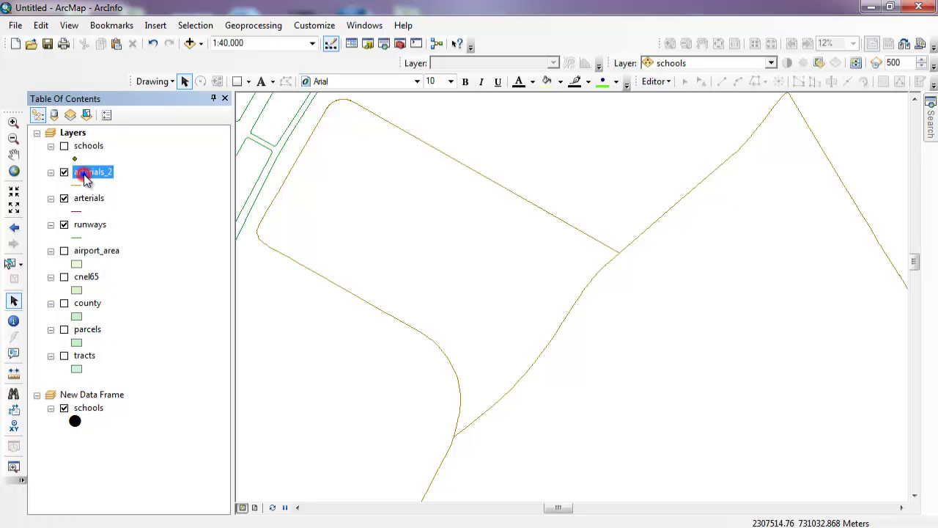
click(111, 220)
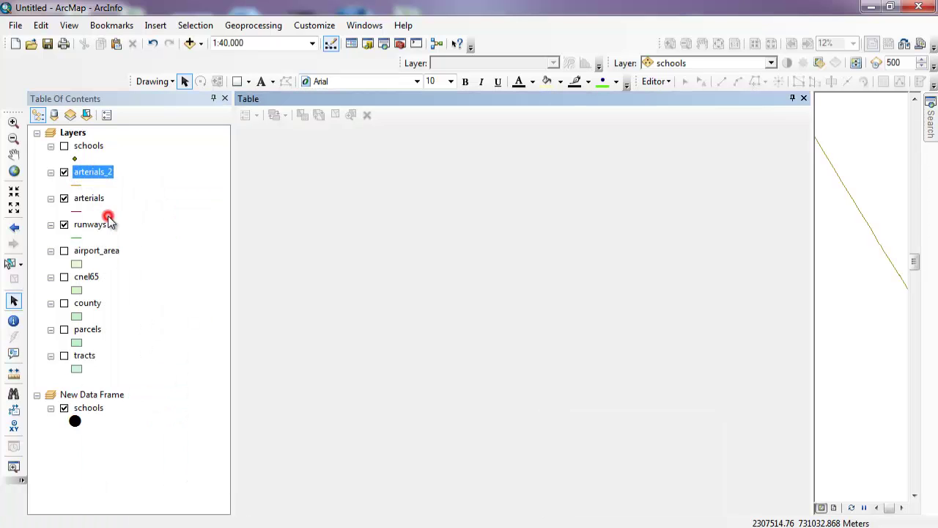
right_click(119, 177)
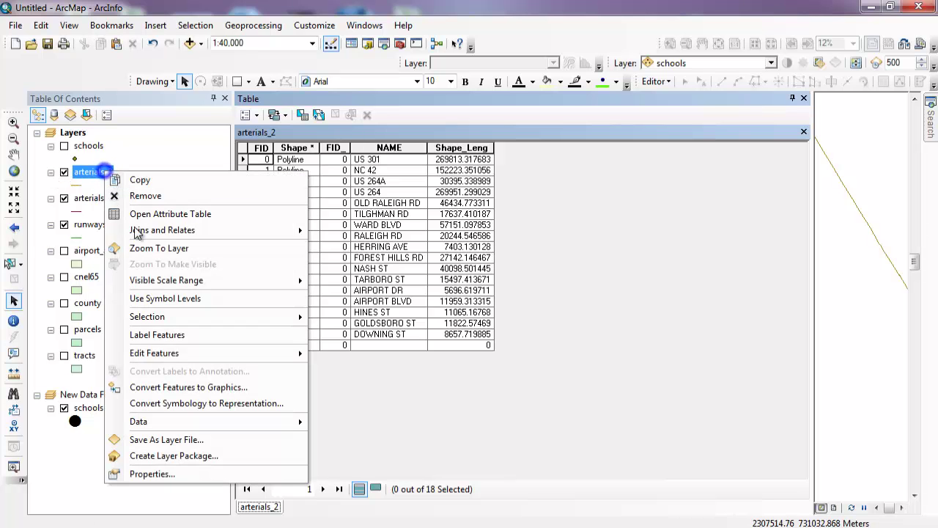
click(158, 474)
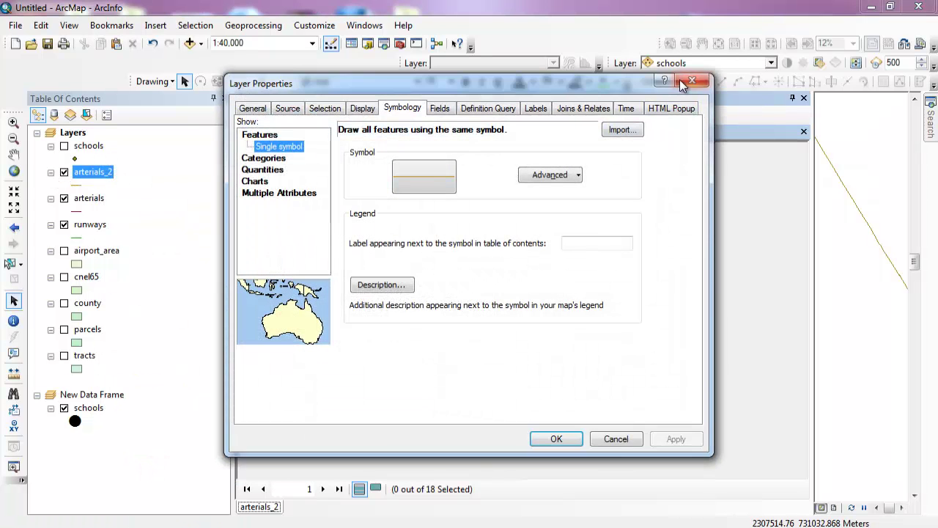
click(679, 80)
click(804, 97)
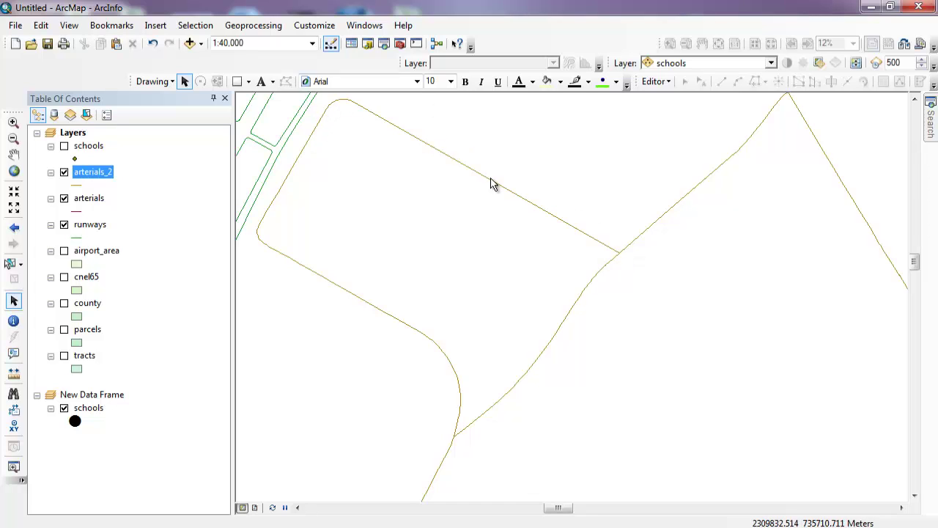
Step: Start a new edit session on the arterials_2 layer
click(438, 149)
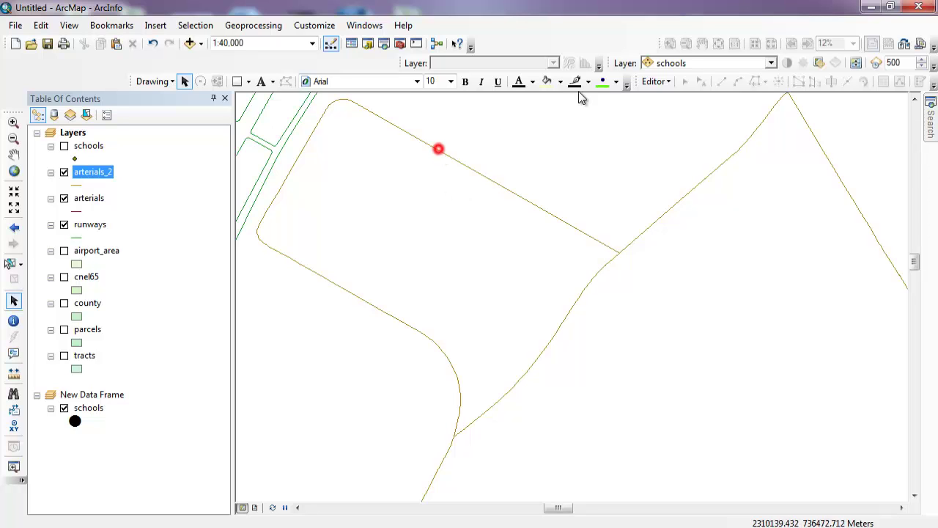
click(653, 81)
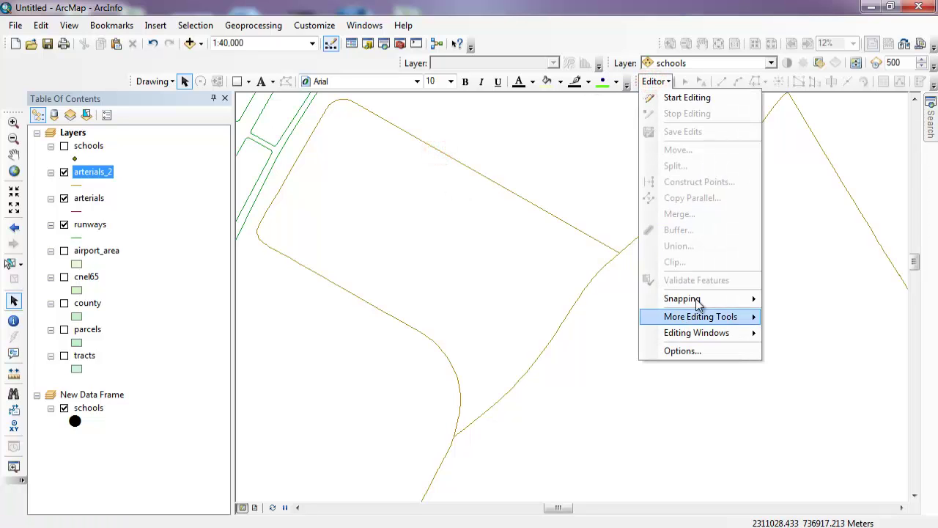
click(688, 98)
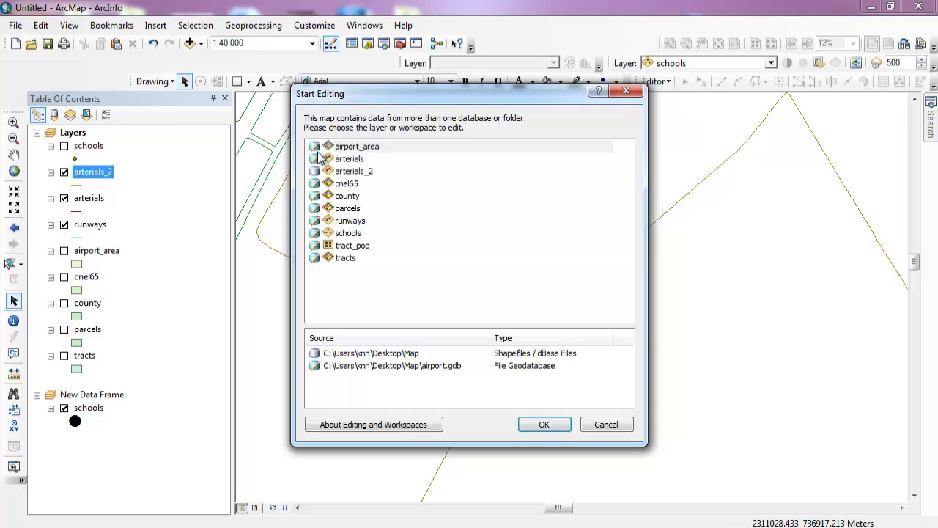
click(349, 171)
click(546, 424)
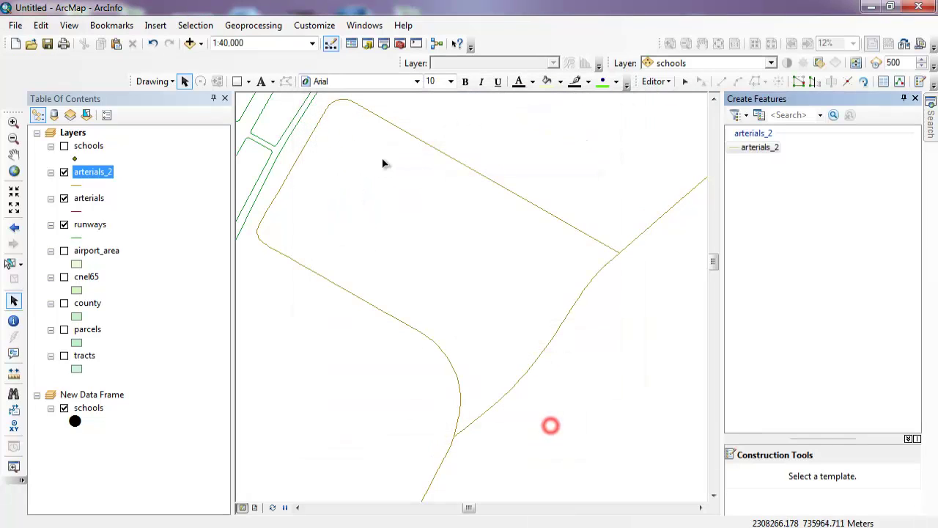
Step: Set the NAME attribute of the new road line beside the runways to AIRPORT DR
click(482, 176)
right_click(482, 176)
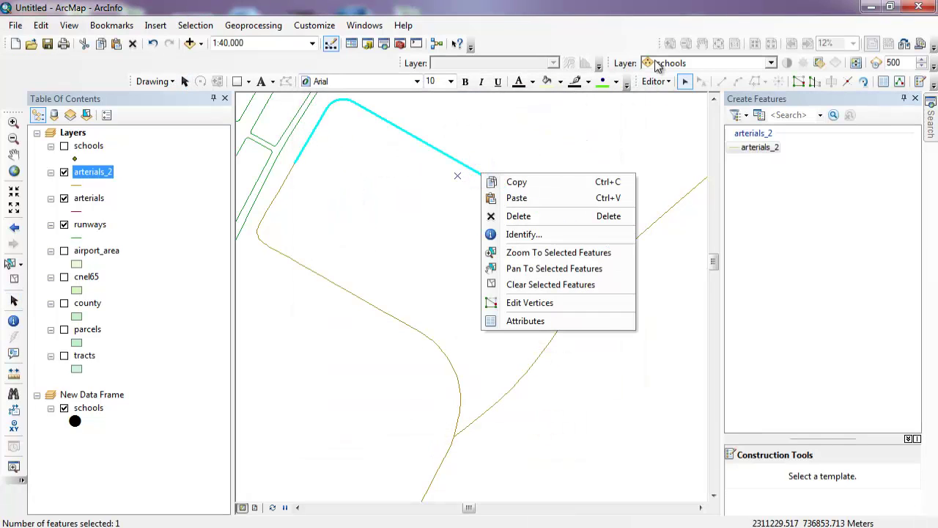
click(884, 81)
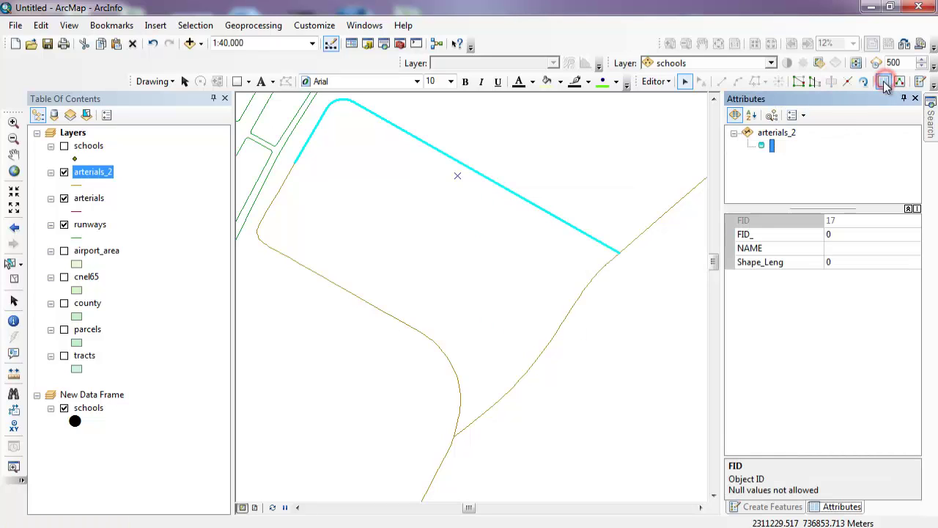
click(838, 248)
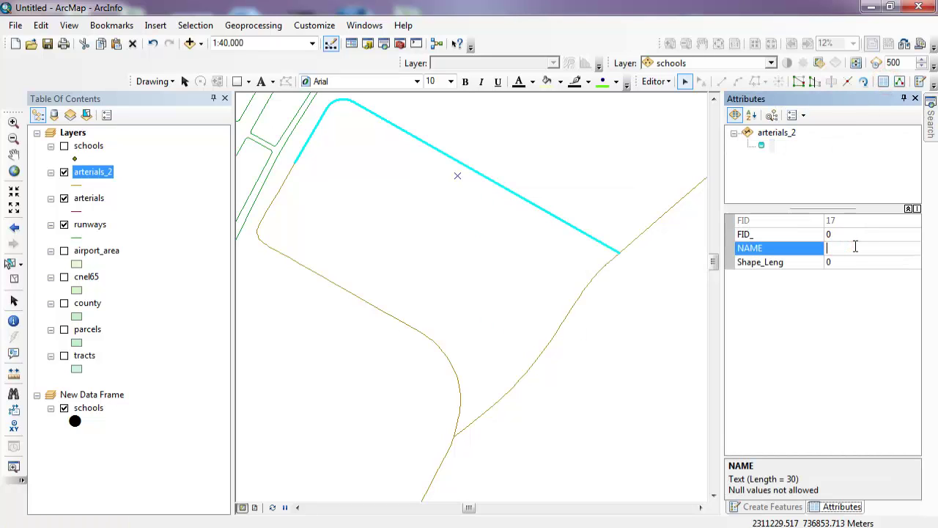
text(Al)
key(Return)
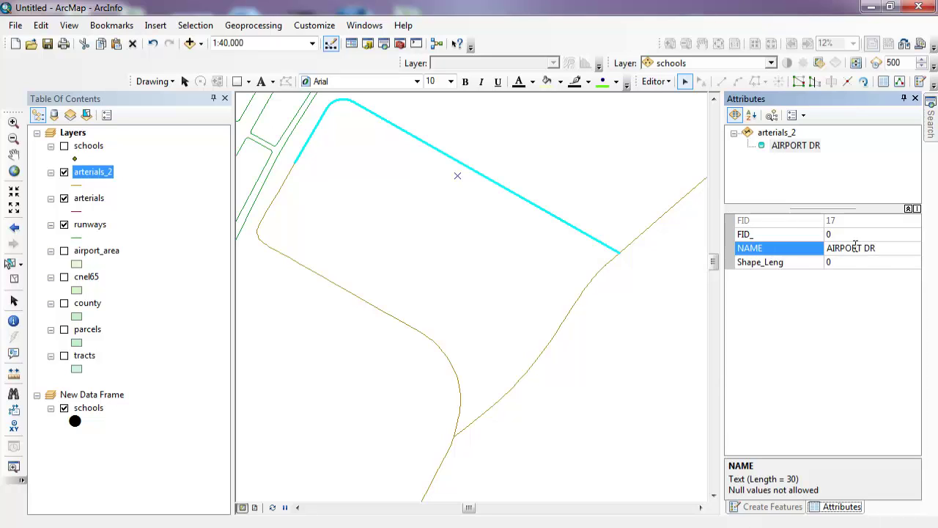
Step: Turn on feature labels for the arterials_2 layer and check them across the road network and near the airport
right_click(105, 174)
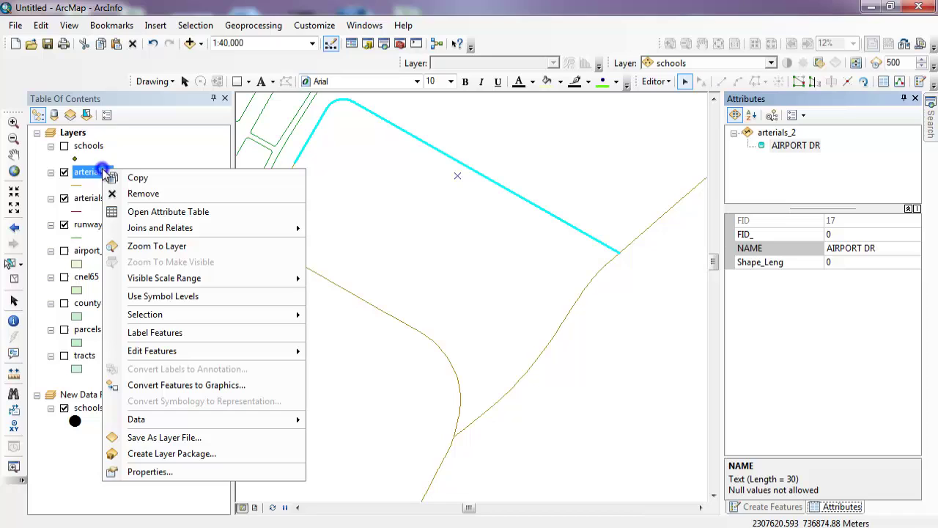
click(182, 334)
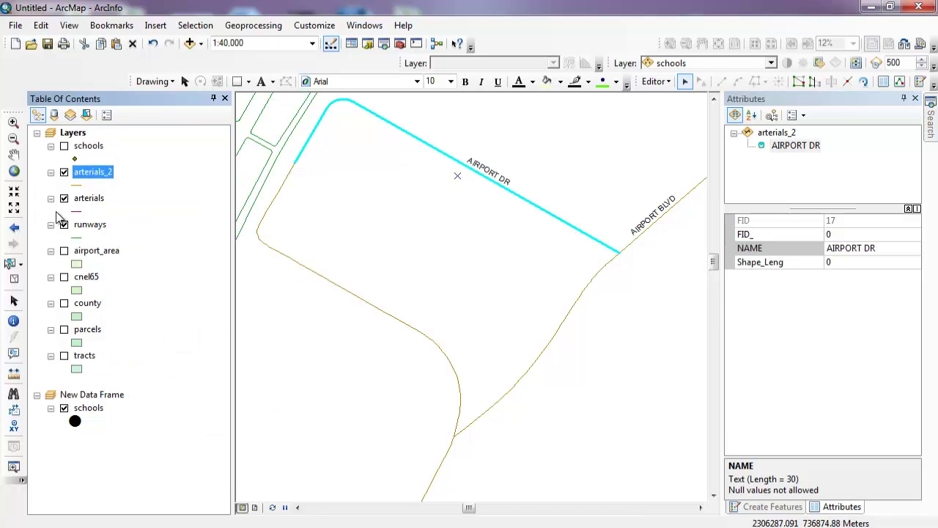
click(13, 171)
scroll(405, 266, up, 5)
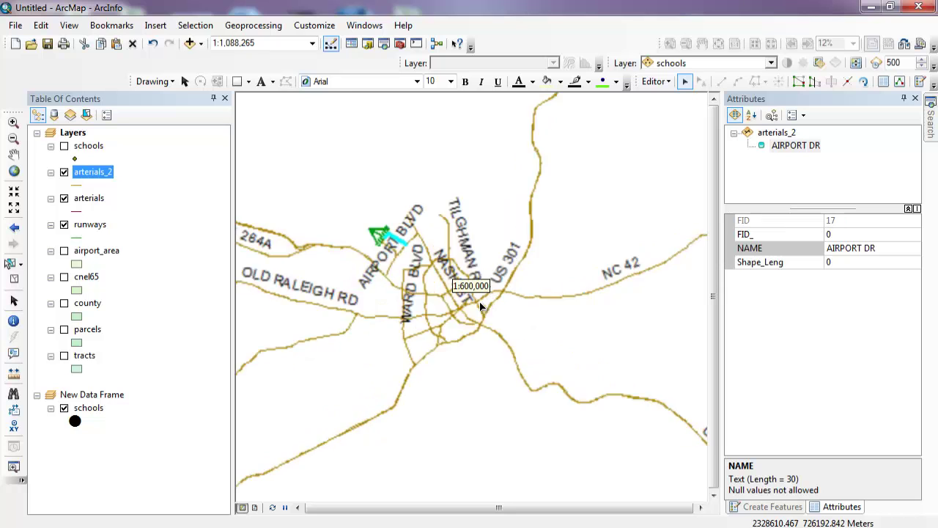
scroll(362, 188, up, 3)
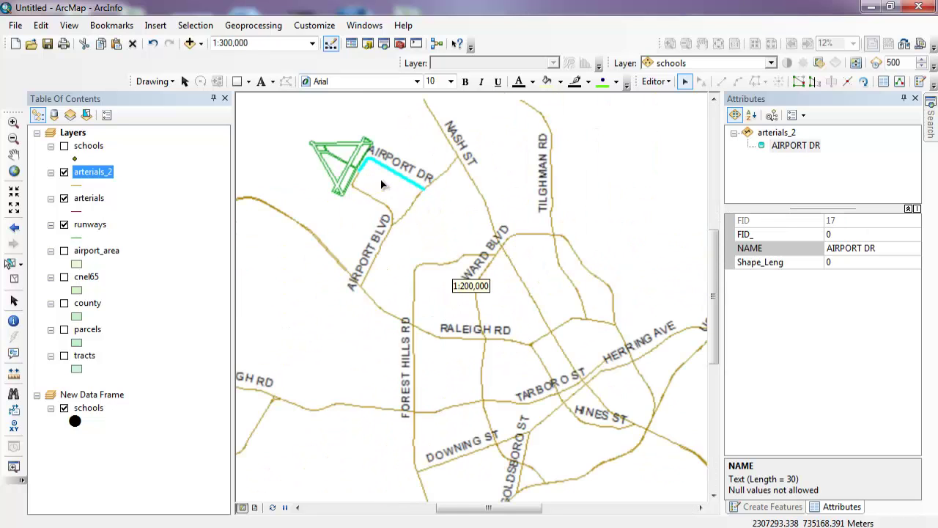
scroll(388, 187, up, 2)
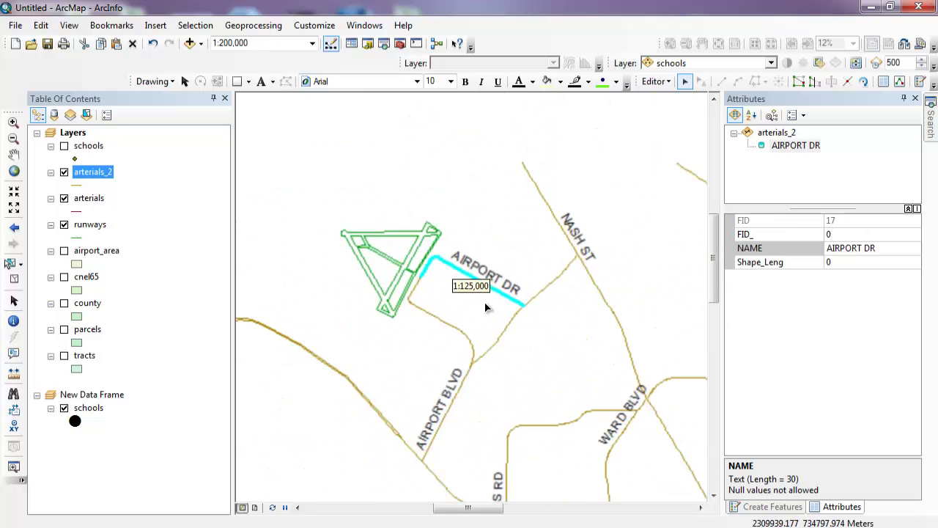
Step: Inspect the map around the airport in layout view and return to data view
click(254, 507)
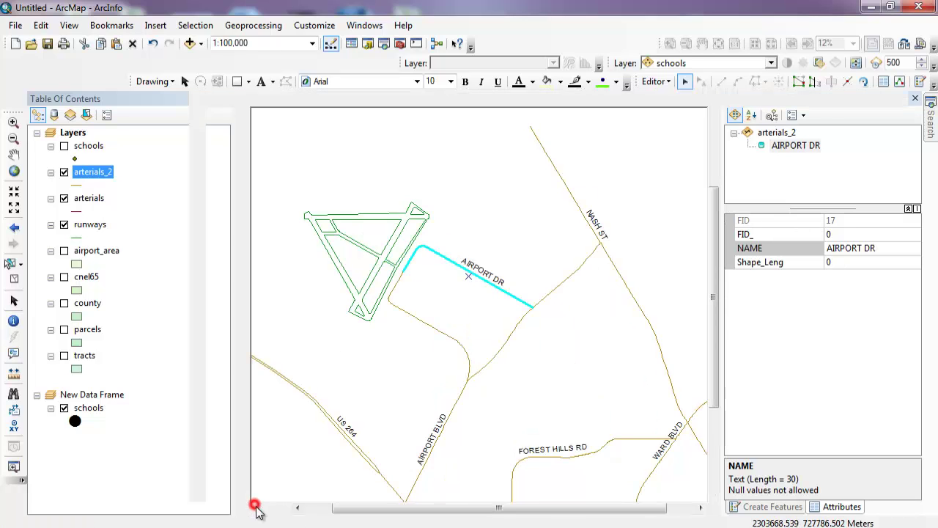
scroll(481, 326, up, 3)
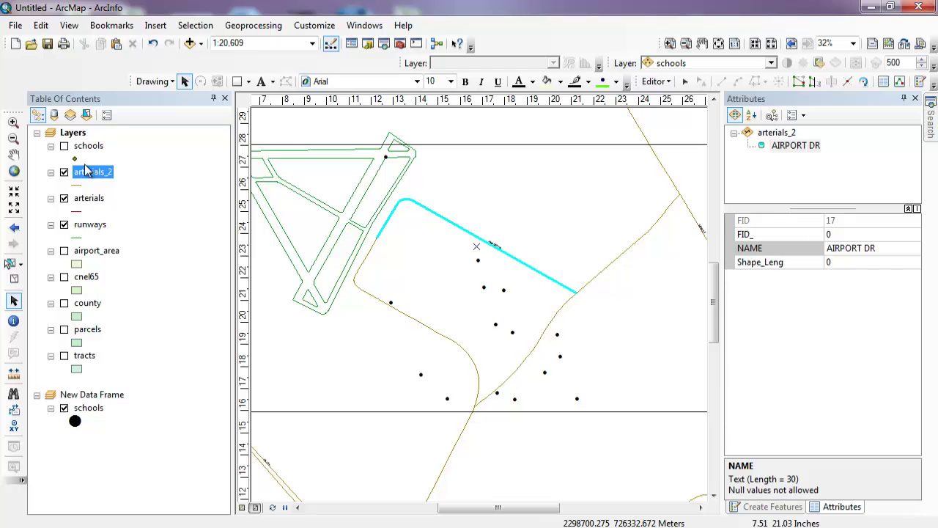
click(242, 507)
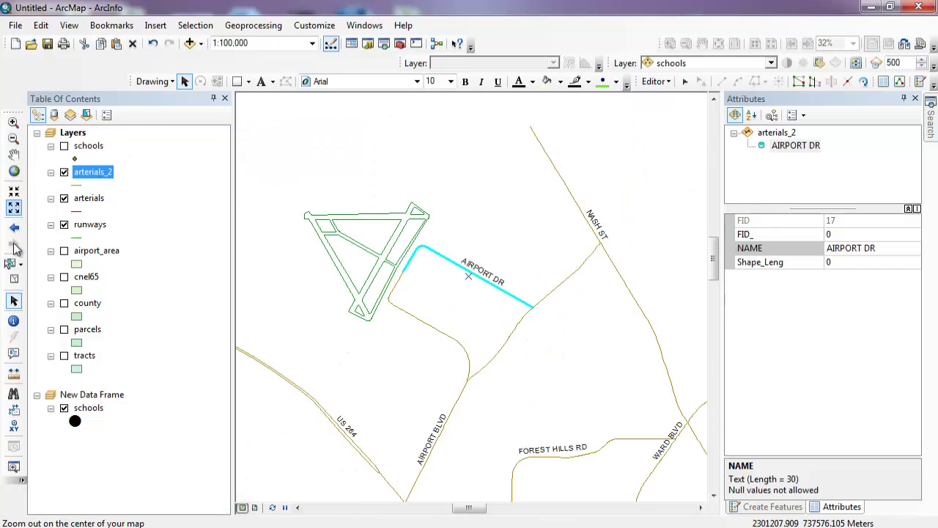
click(13, 301)
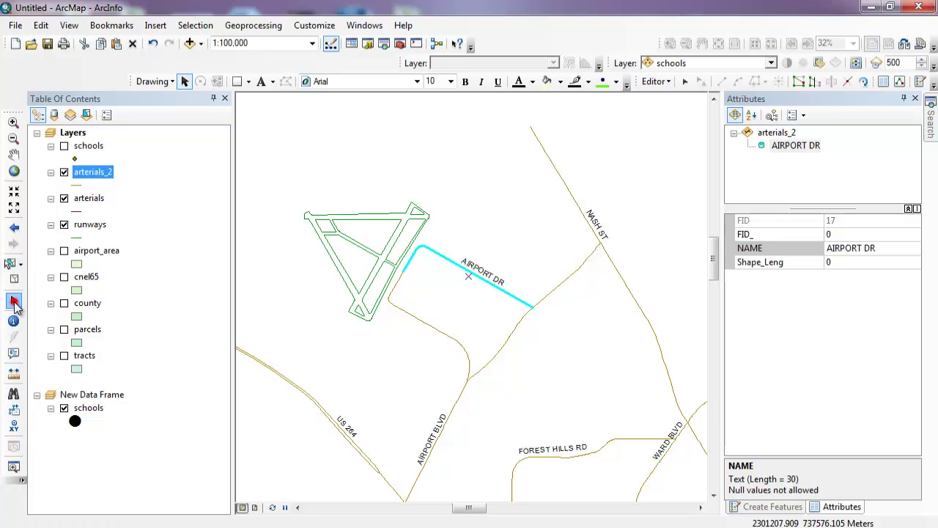
click(419, 318)
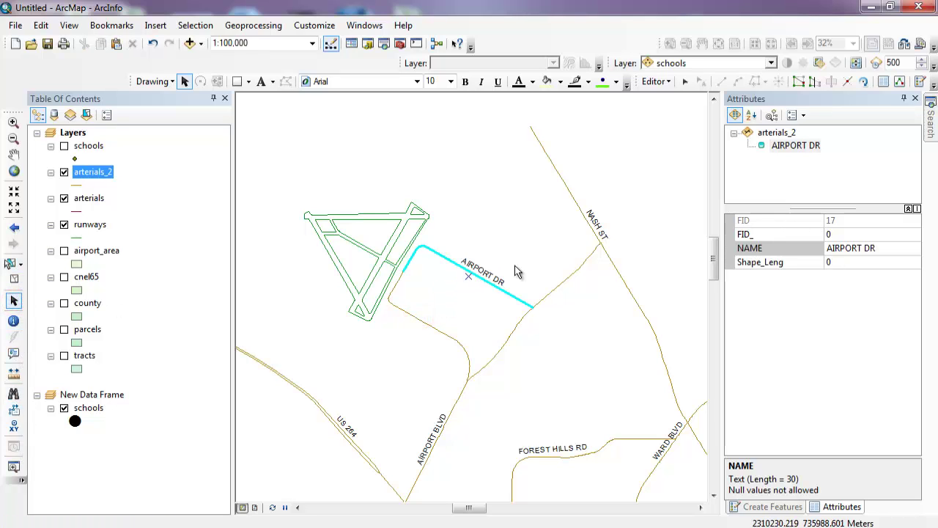
Step: Save the road name edit and end the edit session
click(660, 82)
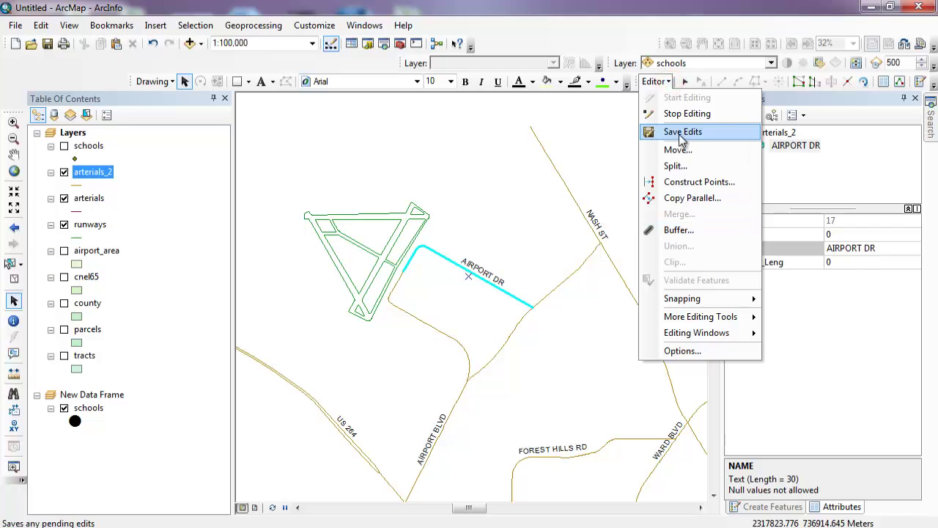
click(675, 132)
click(659, 82)
click(672, 115)
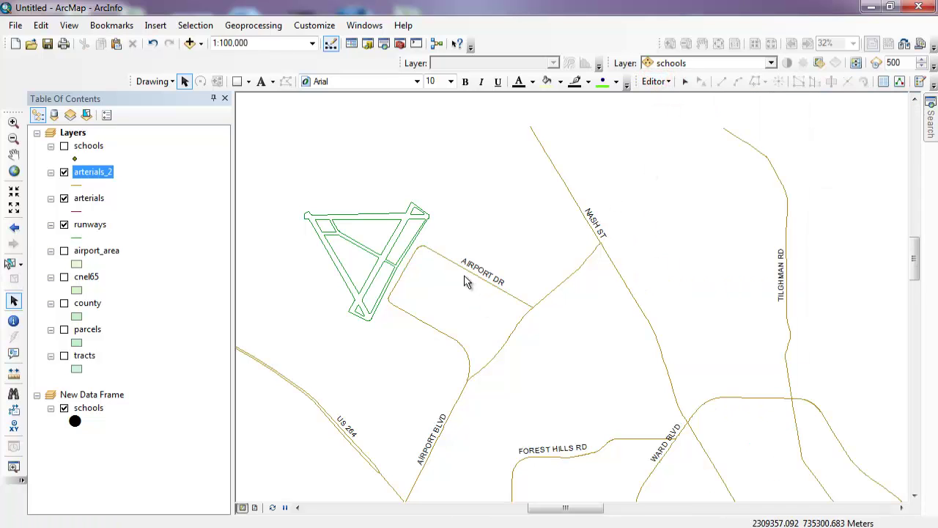
Step: Compare arterials_2 with the original arterials by toggling their visibility, leaving arterials hidden and arterials_2 shown
scroll(424, 342, down, 2)
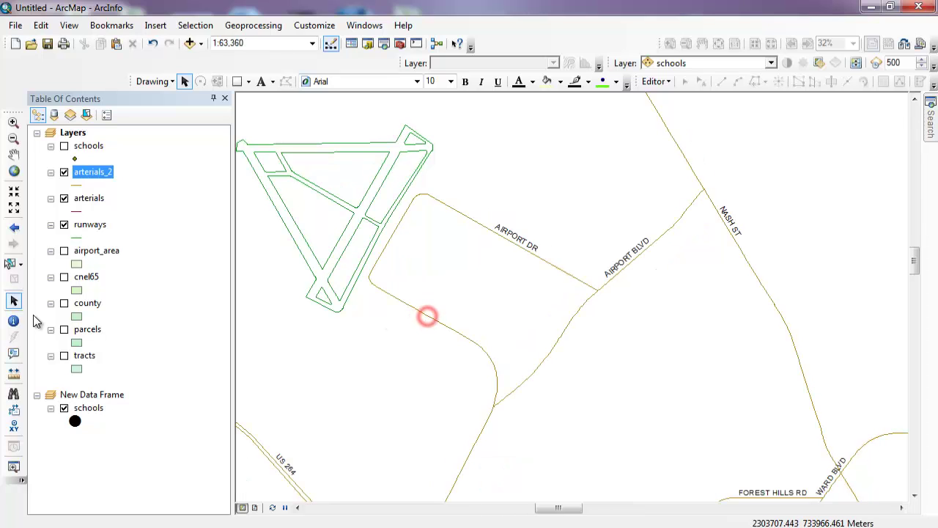
click(64, 172)
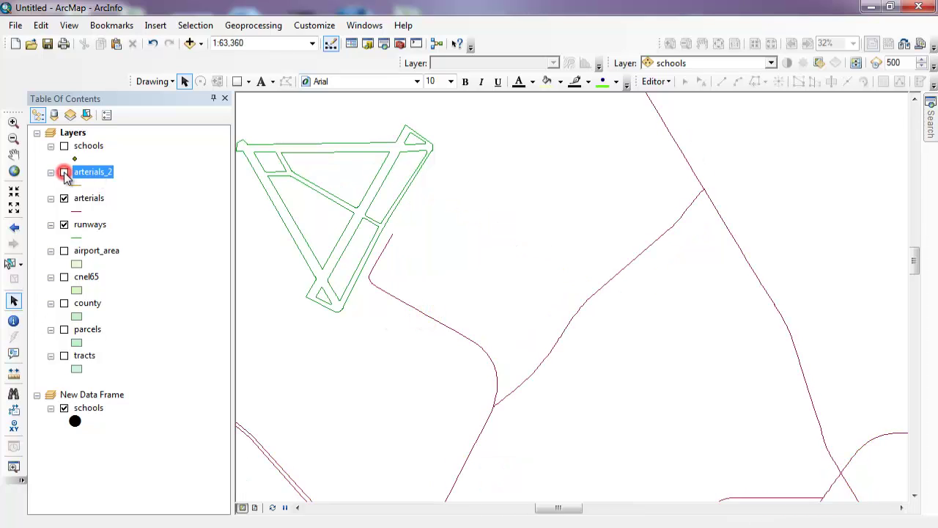
click(63, 171)
click(64, 199)
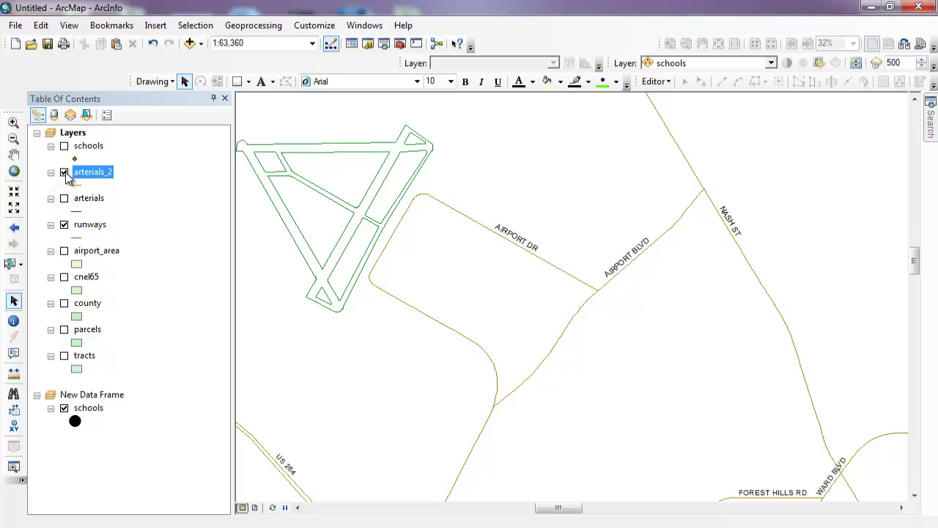
click(64, 172)
click(63, 172)
click(63, 172)
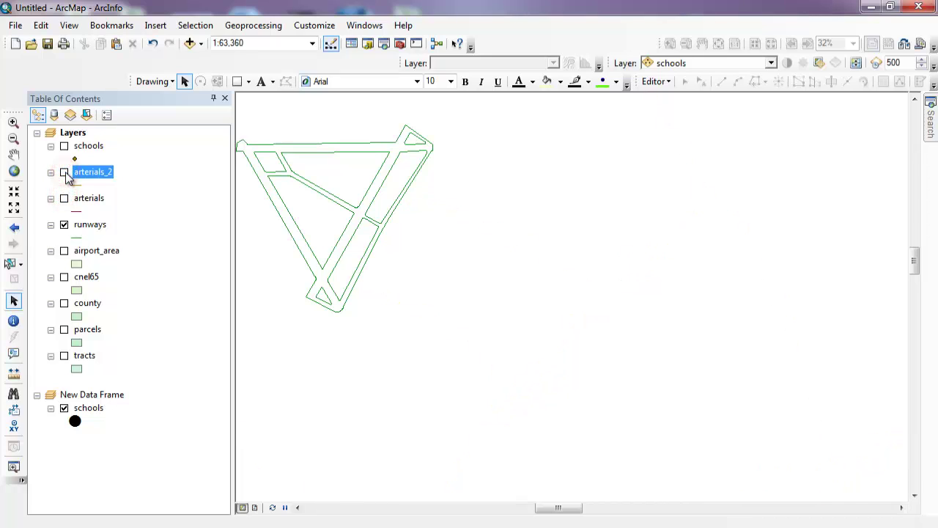
click(64, 172)
Step: Open the arterials_2 attribute table and examine the record of the newly added road
right_click(93, 176)
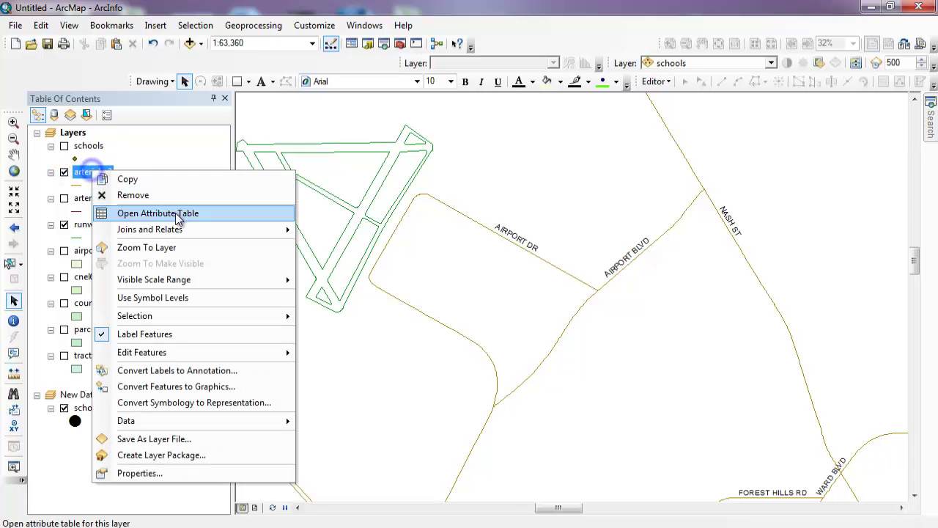
click(178, 214)
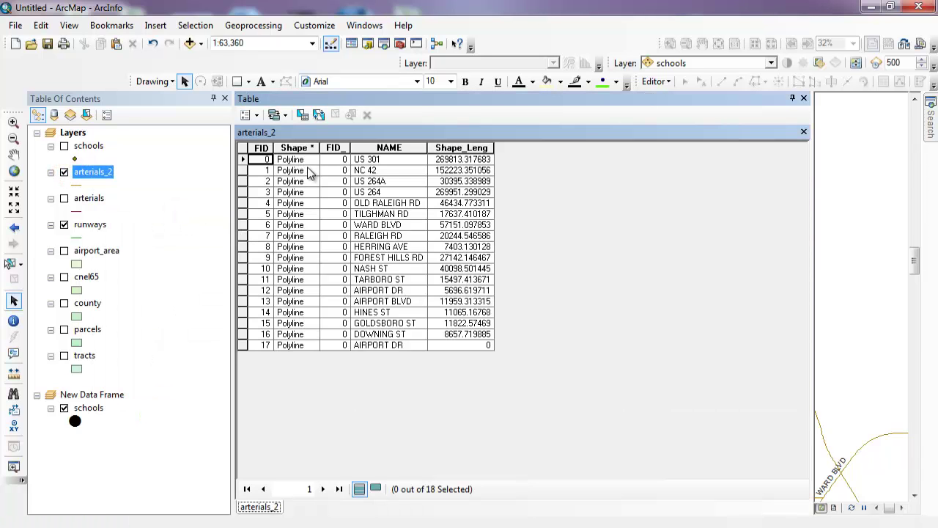
click(361, 345)
click(267, 346)
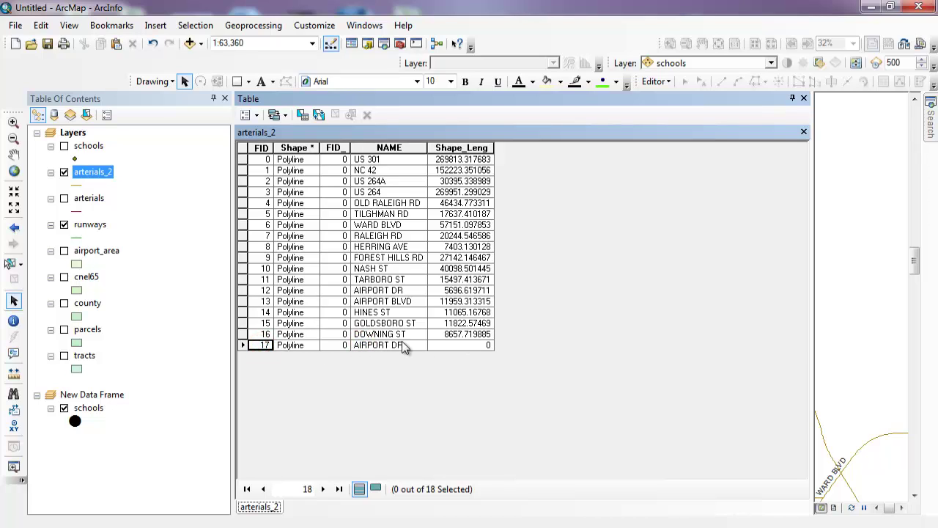
Step: Compare the last two records in the arterials_2 attribute table, DOWNING ST and the new AIRPORT DR, and close the table
click(262, 334)
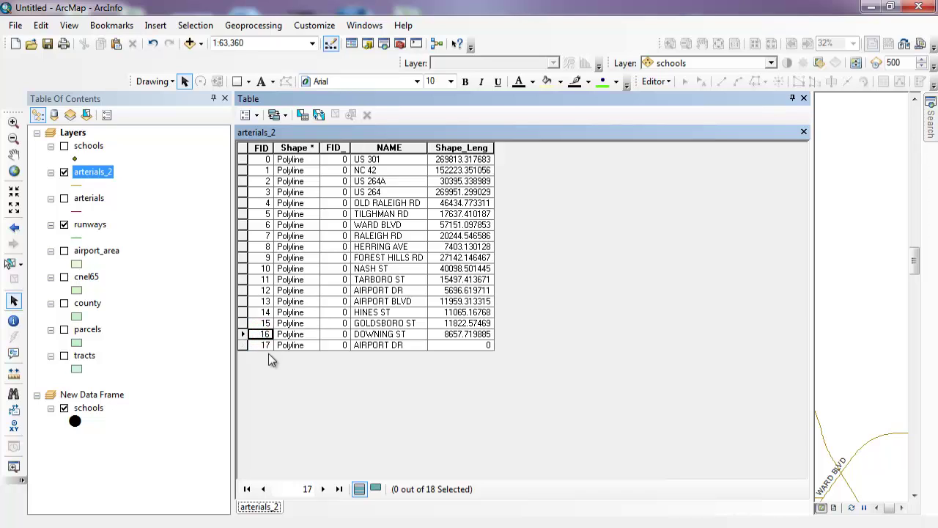
click(267, 346)
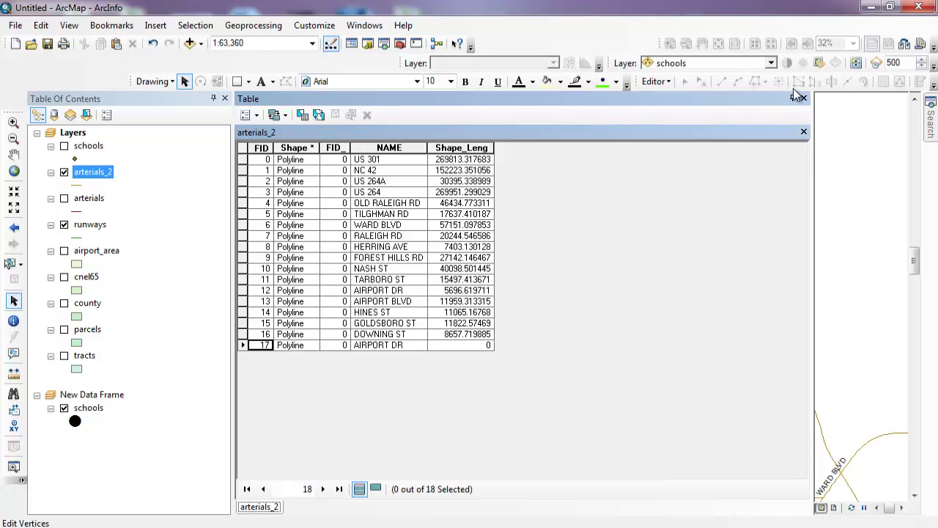
click(260, 335)
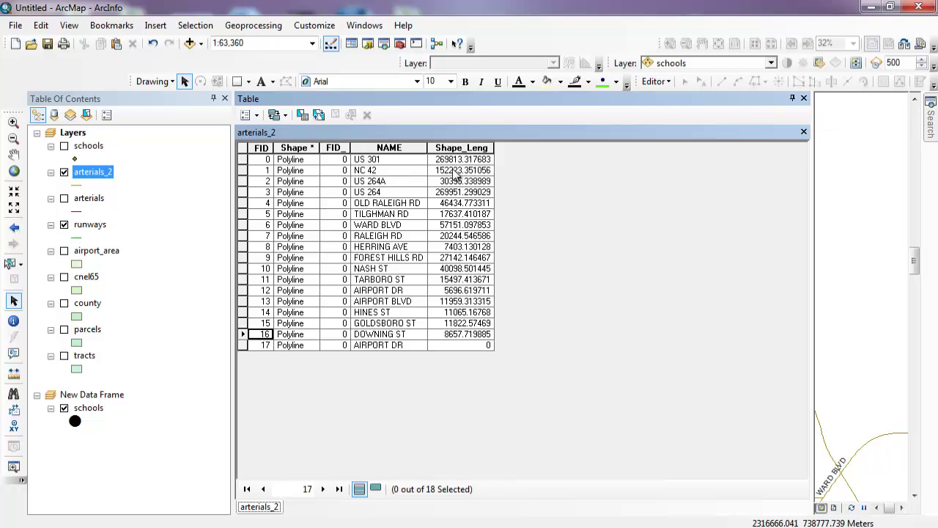
click(803, 98)
mouse_move(930, 117)
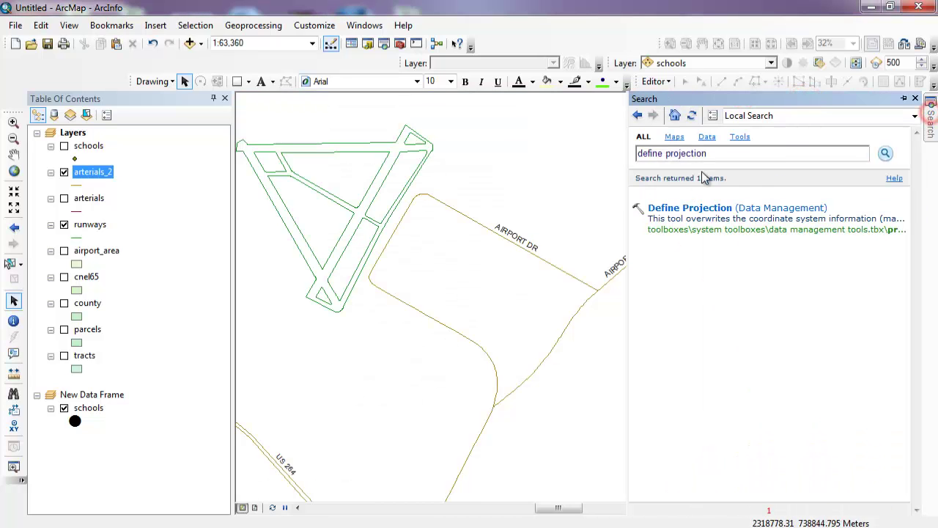
click(738, 152)
key(BackSpace)
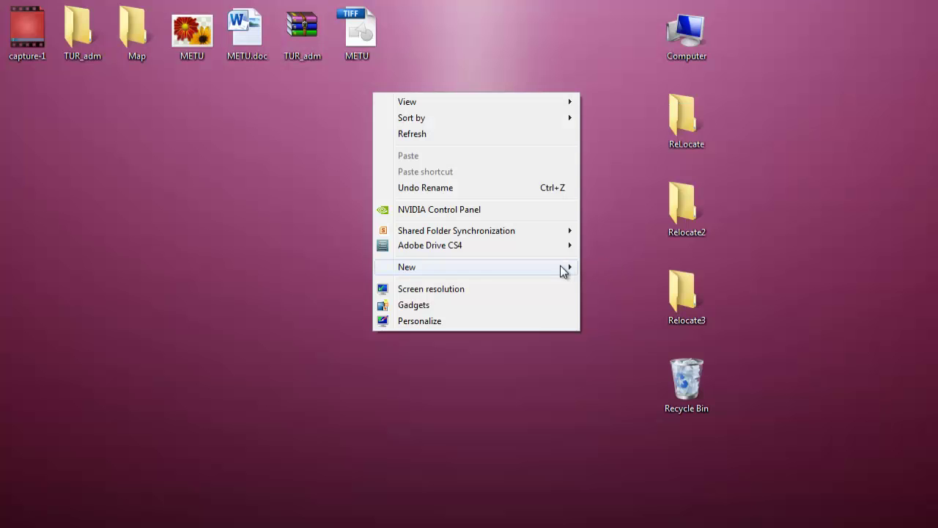
Step: Create a new folder named Digitization on the desktop
click(126, 195)
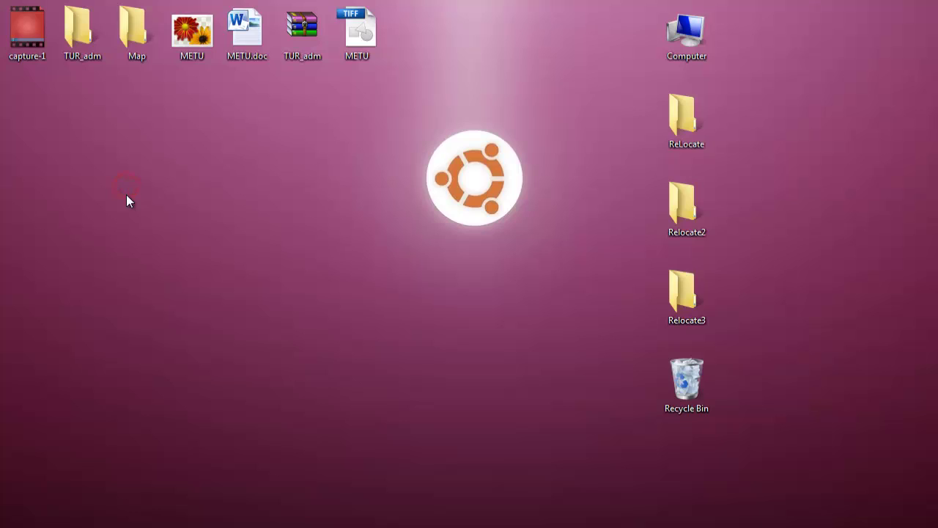
text(Dgi)
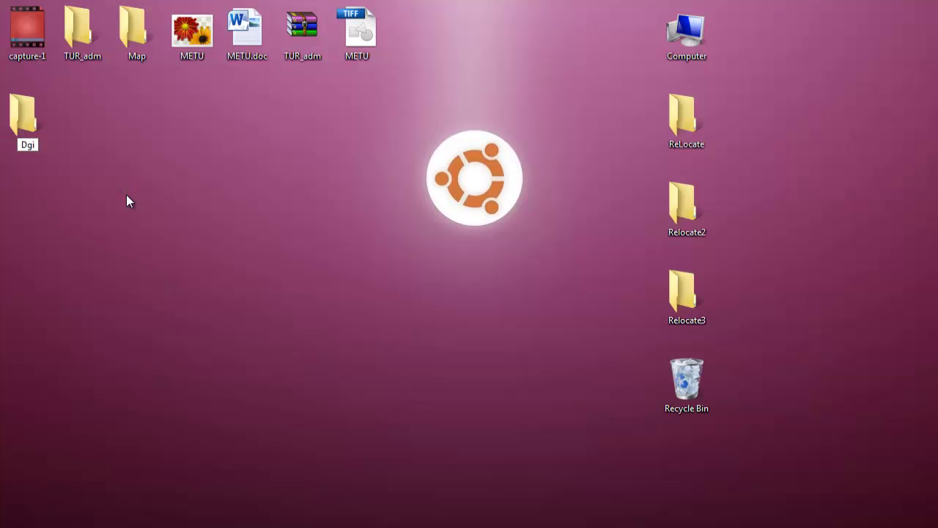
key(BackSpace)
key(BackSpace)
text(igitization)
key(Return)
click(126, 194)
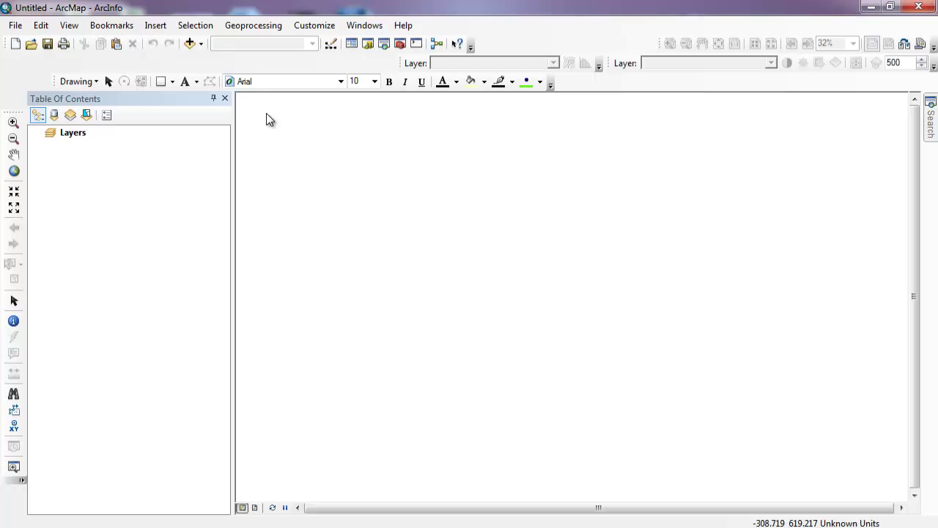
click(263, 256)
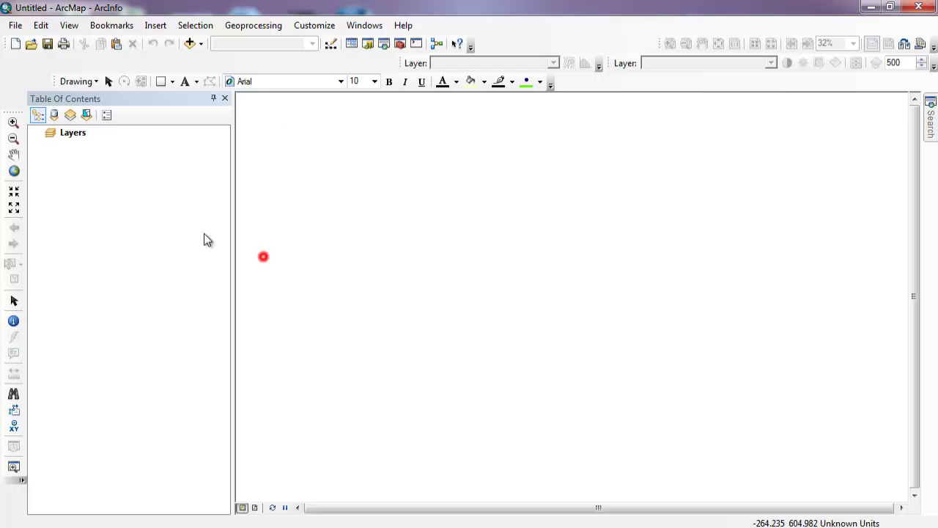
click(114, 192)
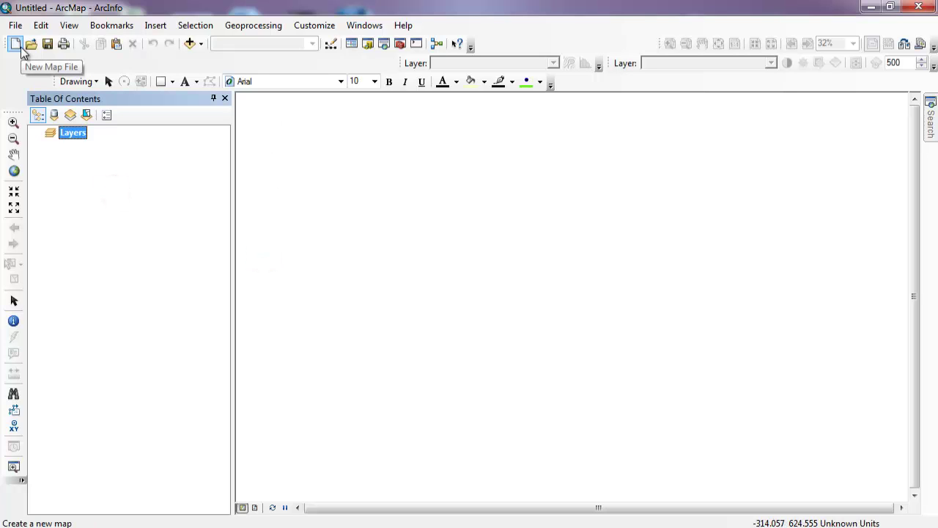
click(190, 44)
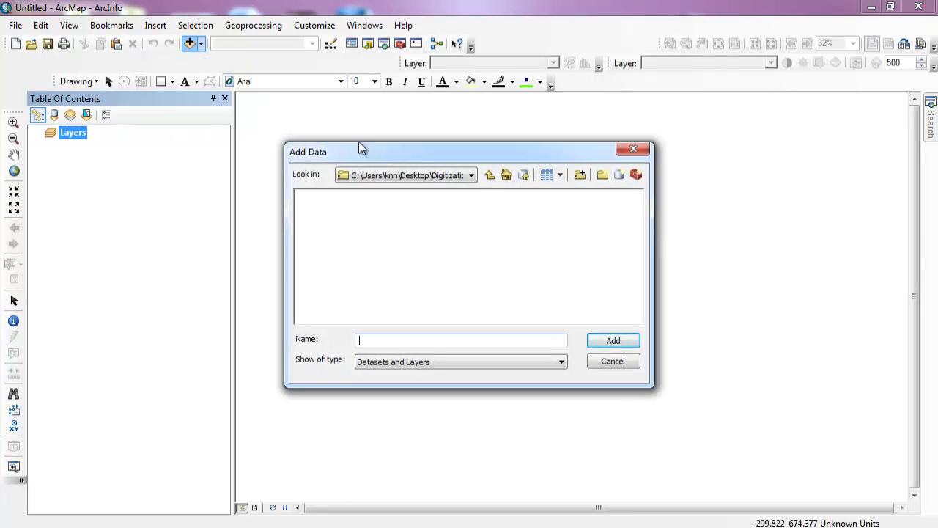
click(489, 176)
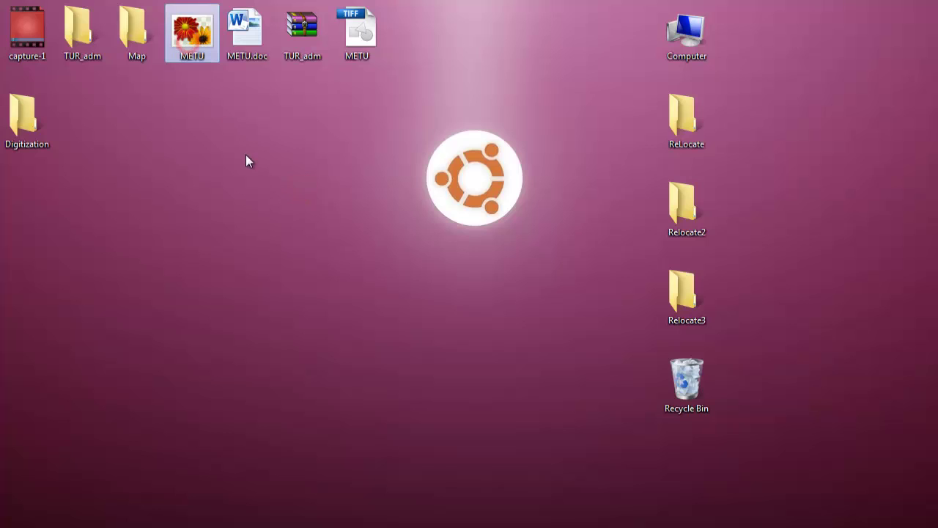
Step: Copy the METU image from the desktop into the Digitization folder and close the folder window
double_click(22, 117)
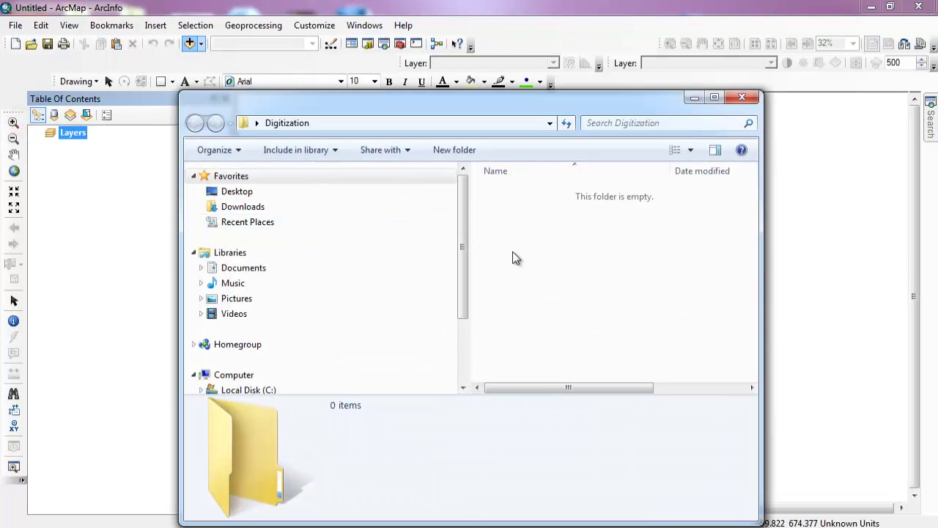
key(ctrl+v)
click(537, 247)
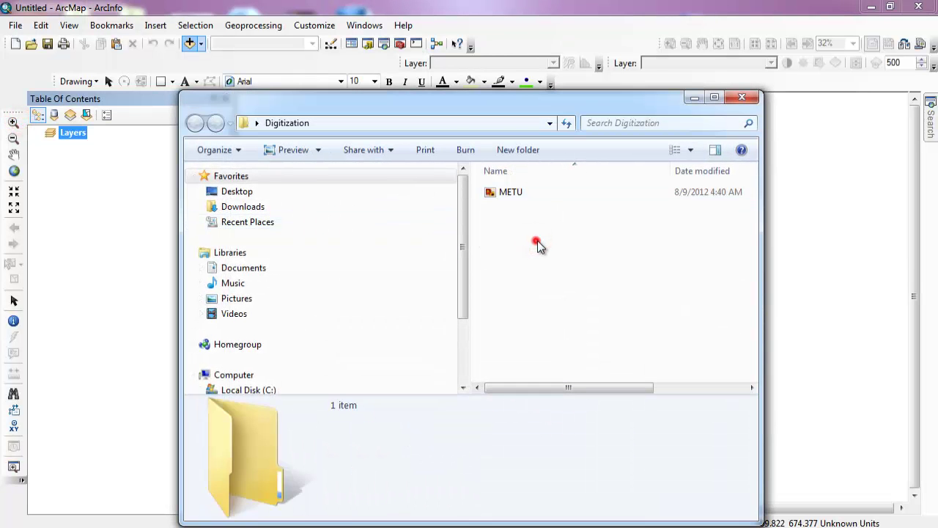
click(739, 99)
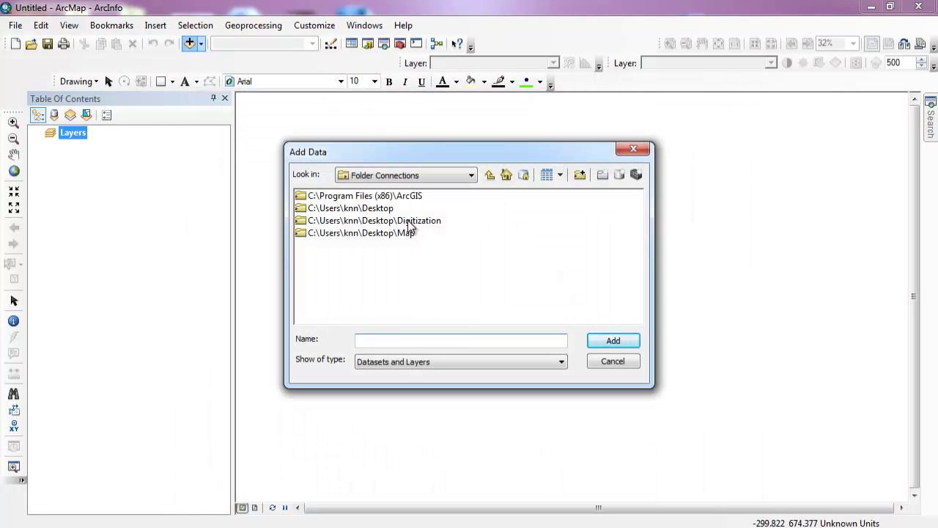
Step: Restart adding data, browse to the Digitization folder, and inspect the individual bands inside METU.png
click(612, 361)
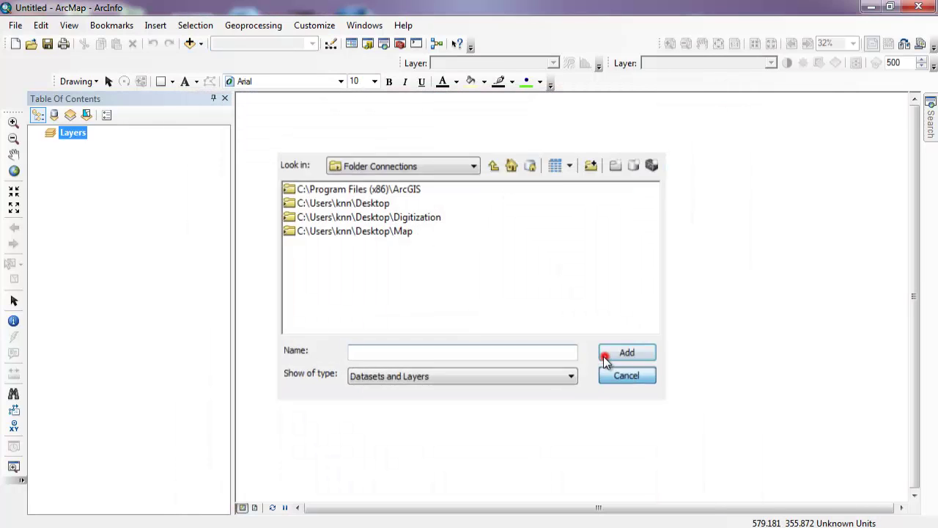
click(192, 44)
double_click(392, 219)
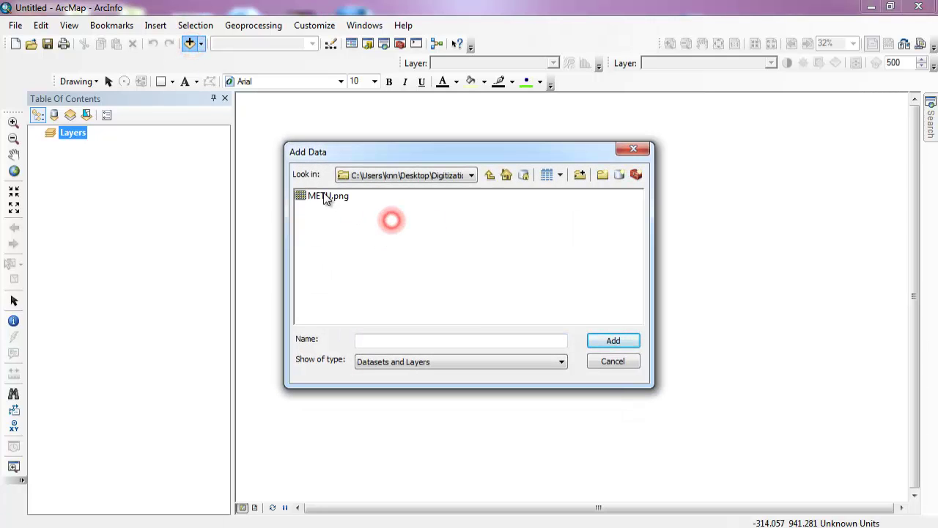
click(323, 196)
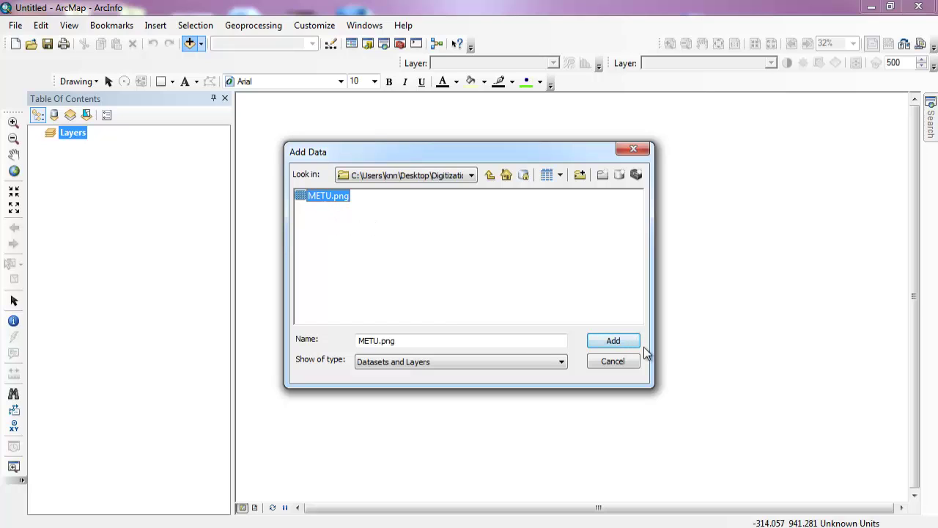
double_click(322, 196)
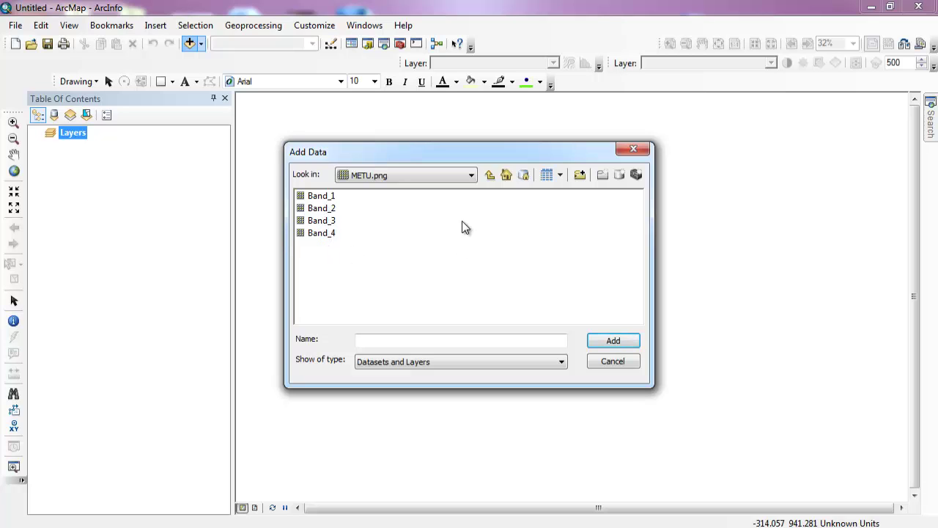
click(490, 176)
Step: Add the whole METU.png raster to the map, building pyramids and acknowledging the spatial reference notice
click(343, 197)
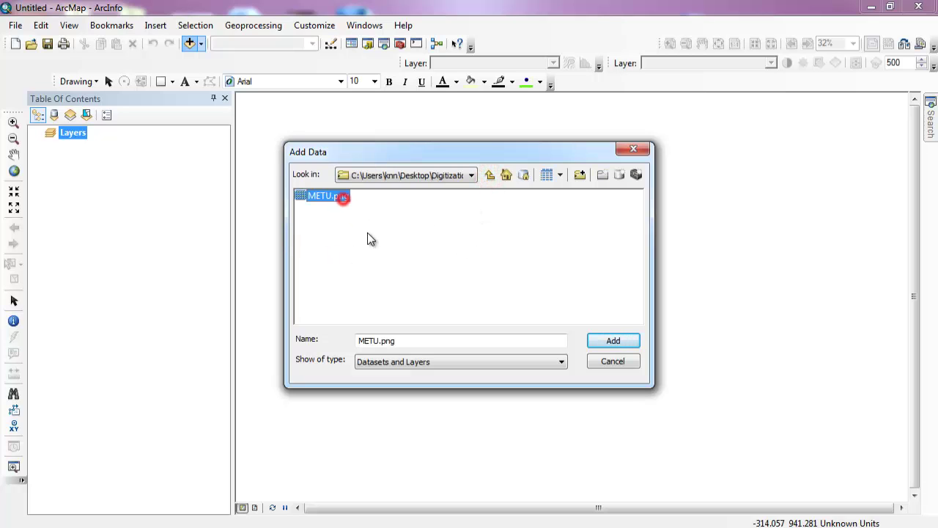
click(616, 340)
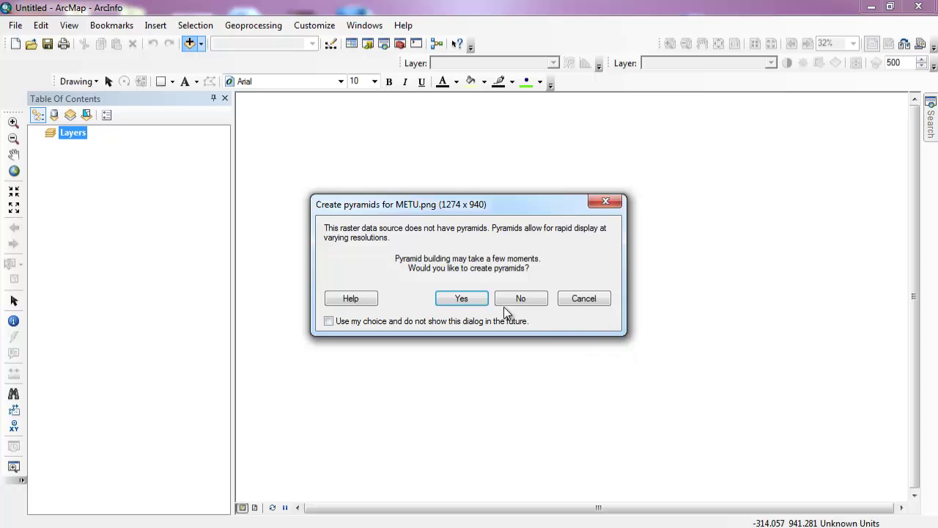
click(467, 302)
click(571, 332)
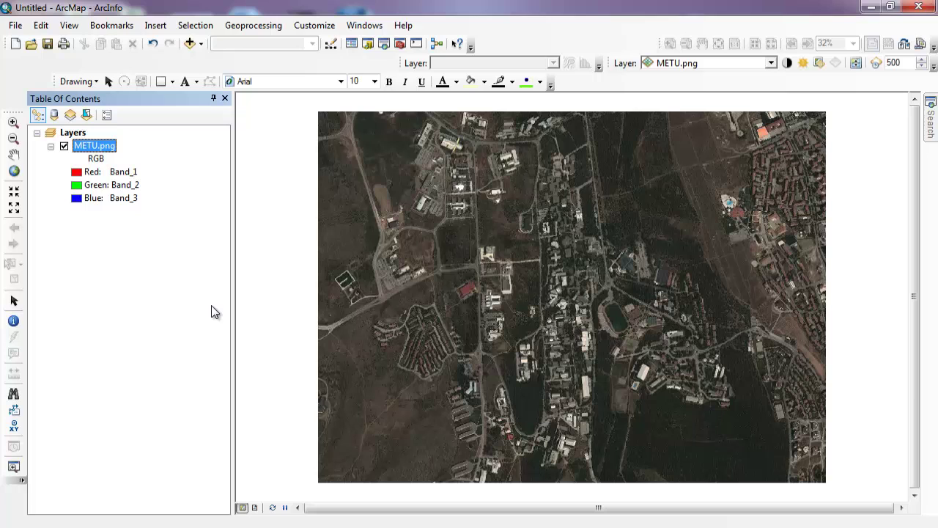
Step: Open the Digitization folder on the desktop and examine the auxiliary files METU.png.aux and METU.png beside the METU image
key(super+d)
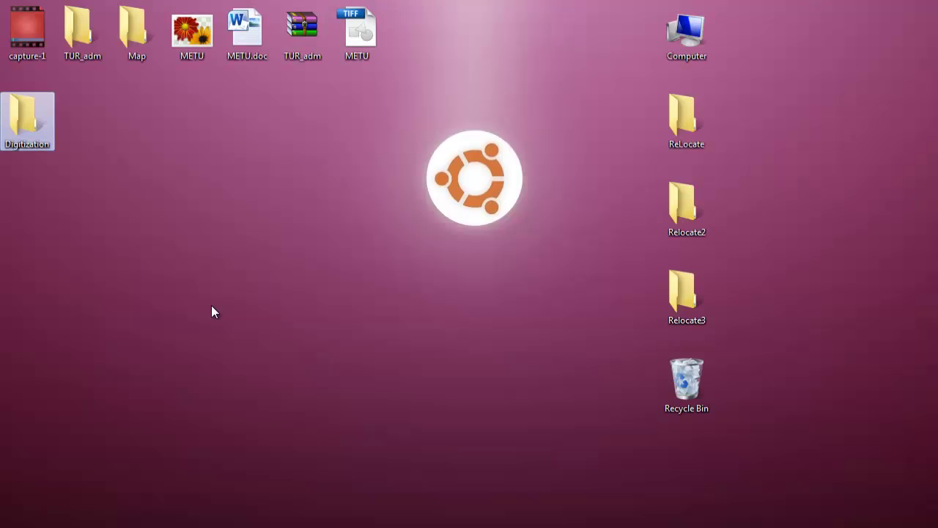
click(199, 46)
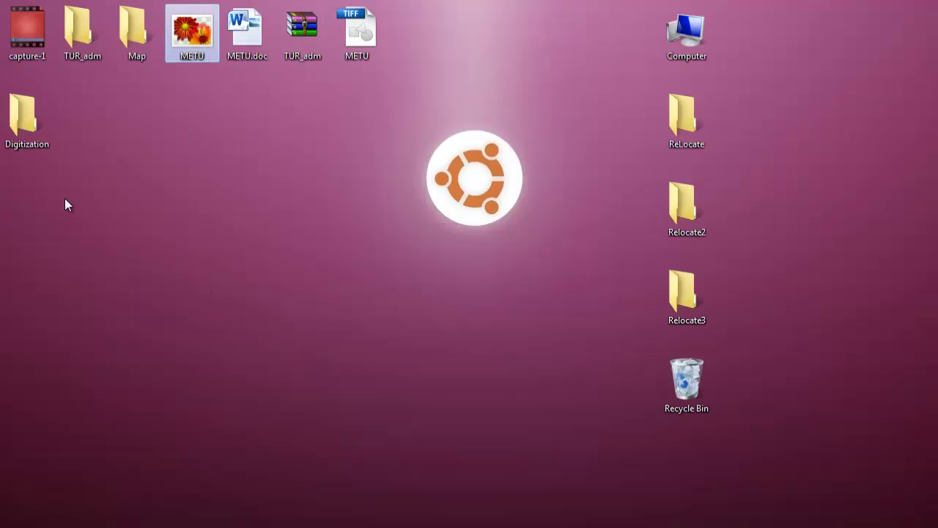
double_click(22, 134)
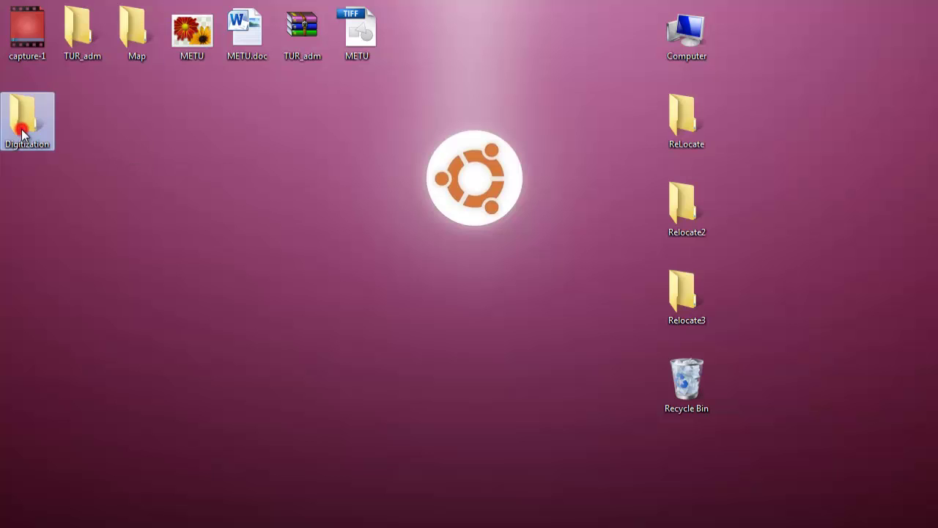
click(531, 103)
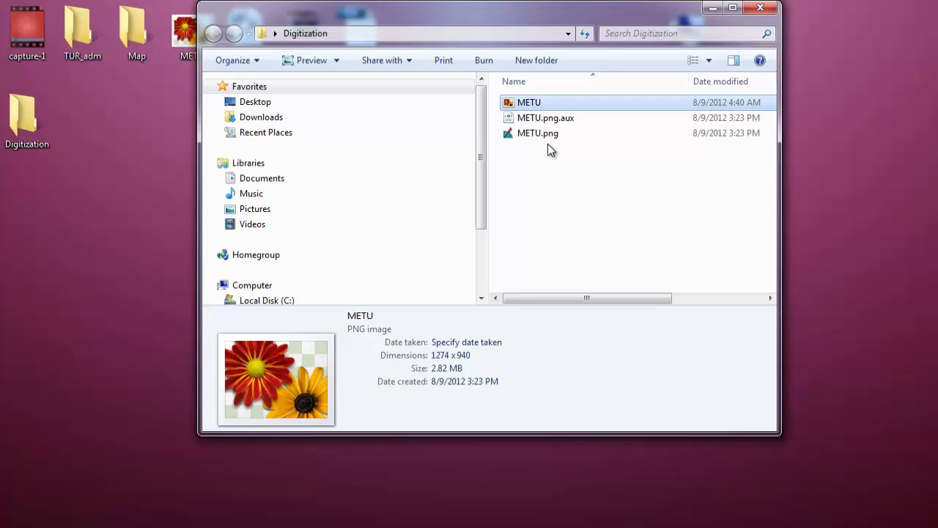
click(565, 118)
shift+click(562, 134)
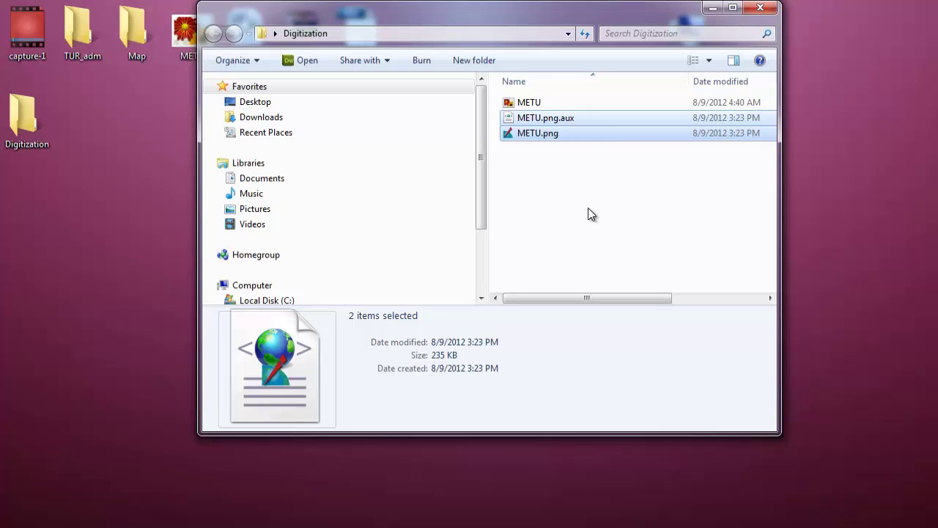
Step: Recheck the METU image and its companion files in the Digitization folder, and switch back to ArcMap
mouse_move(210, 435)
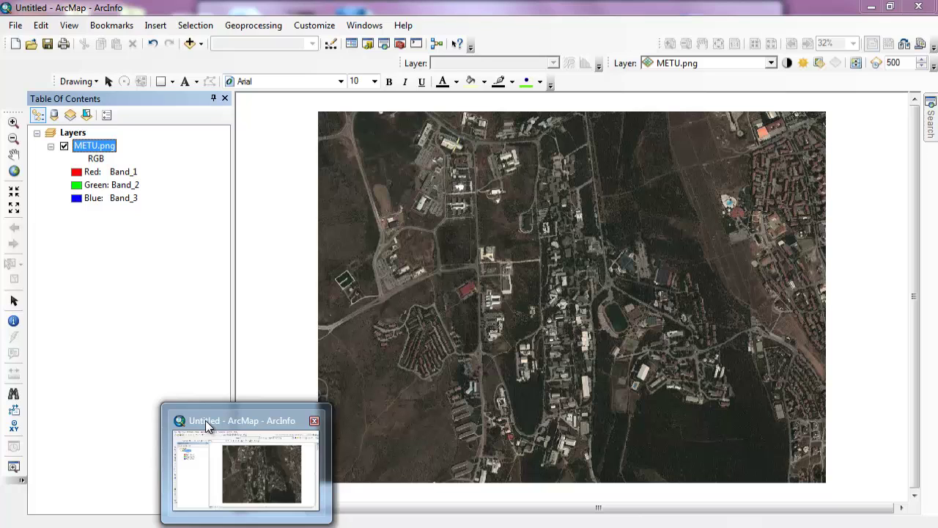
click(206, 425)
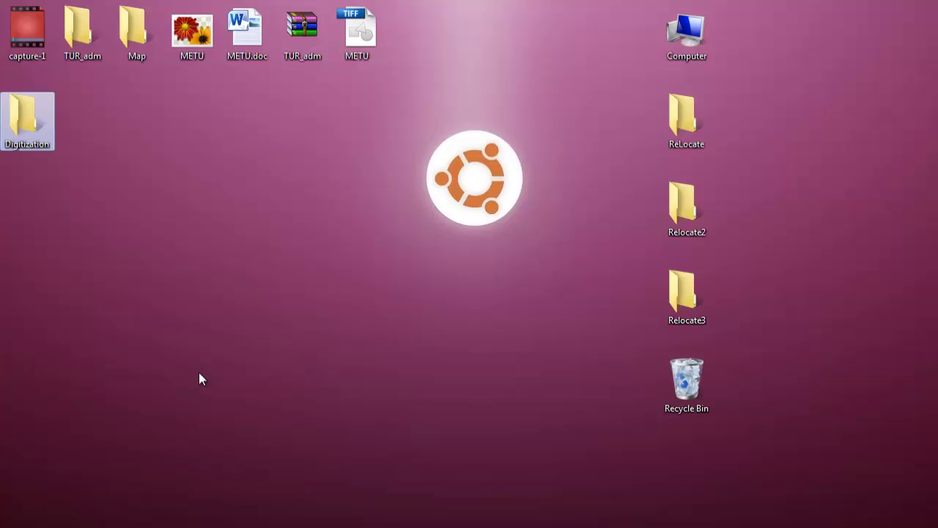
double_click(24, 127)
click(552, 167)
click(535, 102)
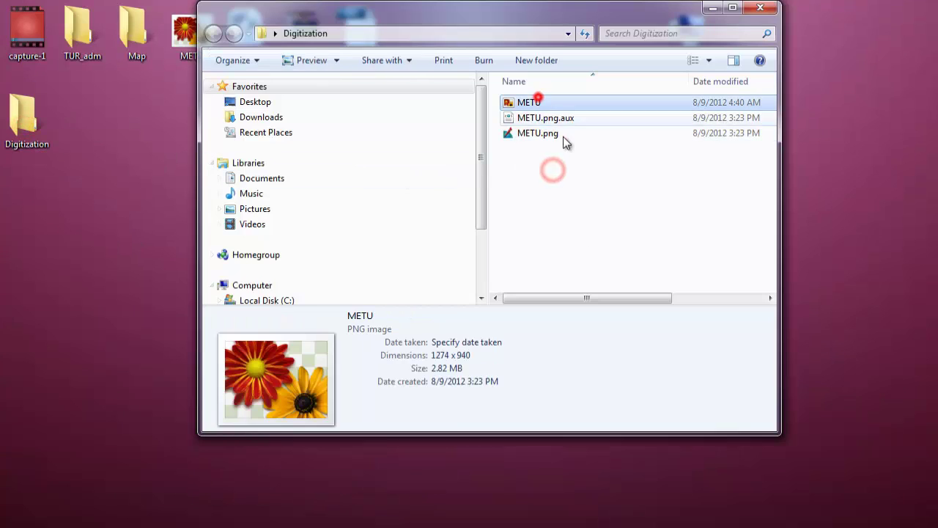
click(418, 491)
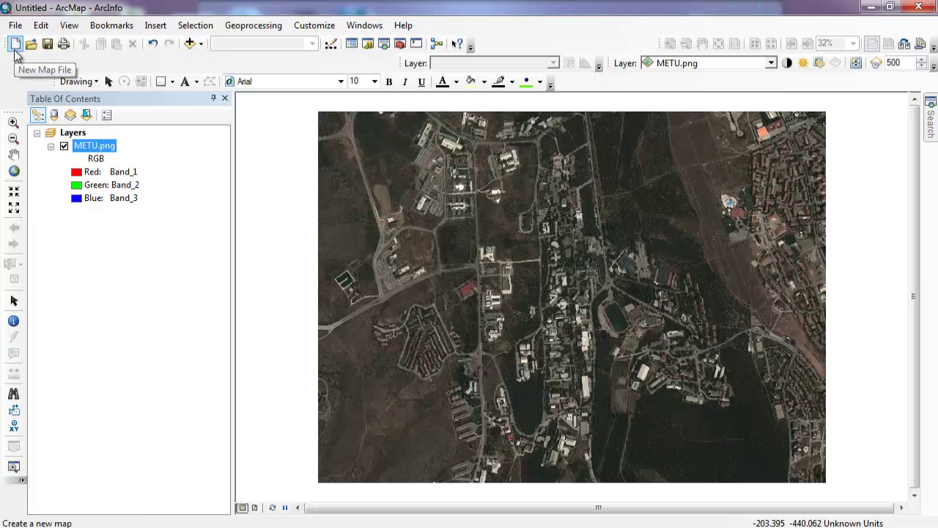
Step: Review the bands of METU.png in the Add Data dialog, cancel without adding, and select the raster layer's Red Band_1 entry
click(190, 42)
click(323, 198)
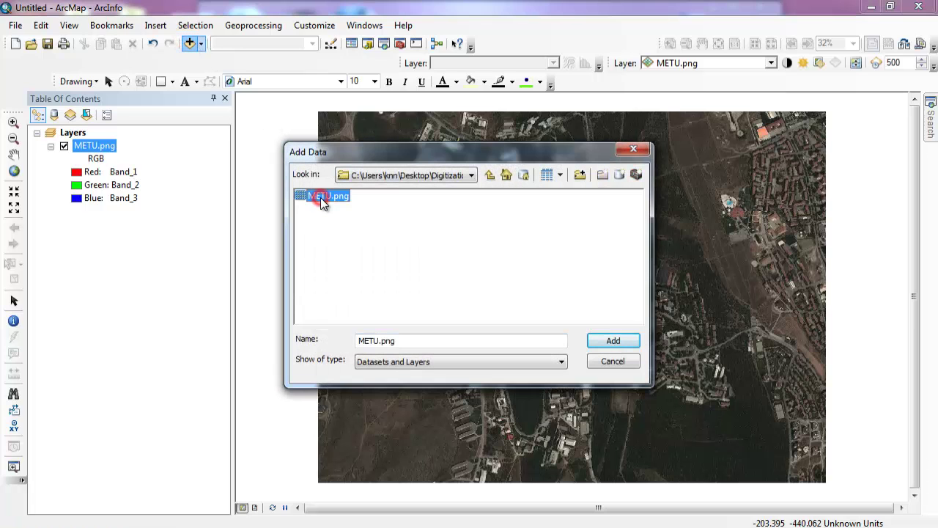
double_click(320, 203)
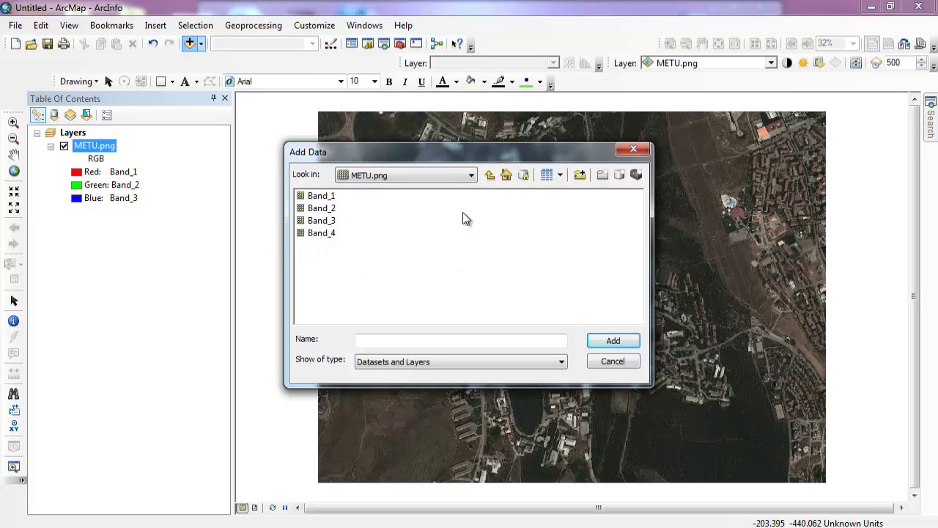
click(489, 181)
click(315, 196)
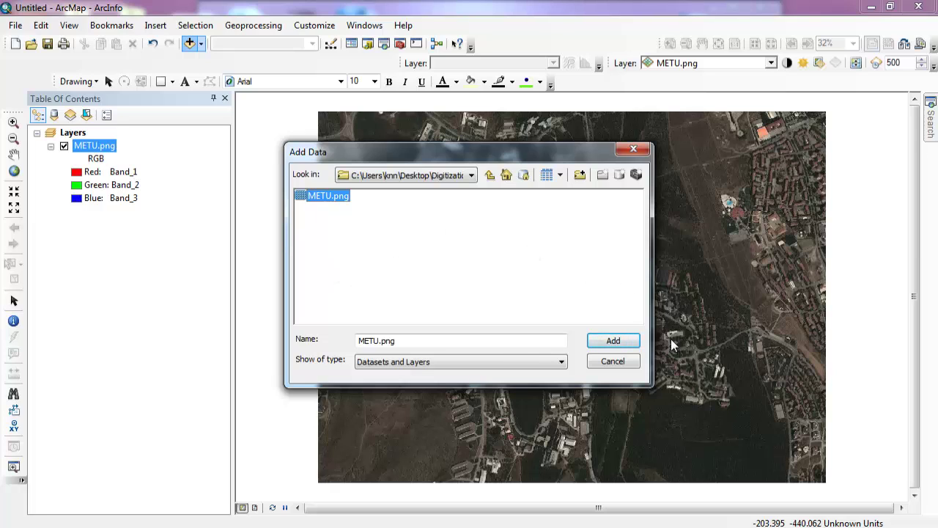
click(616, 363)
click(103, 173)
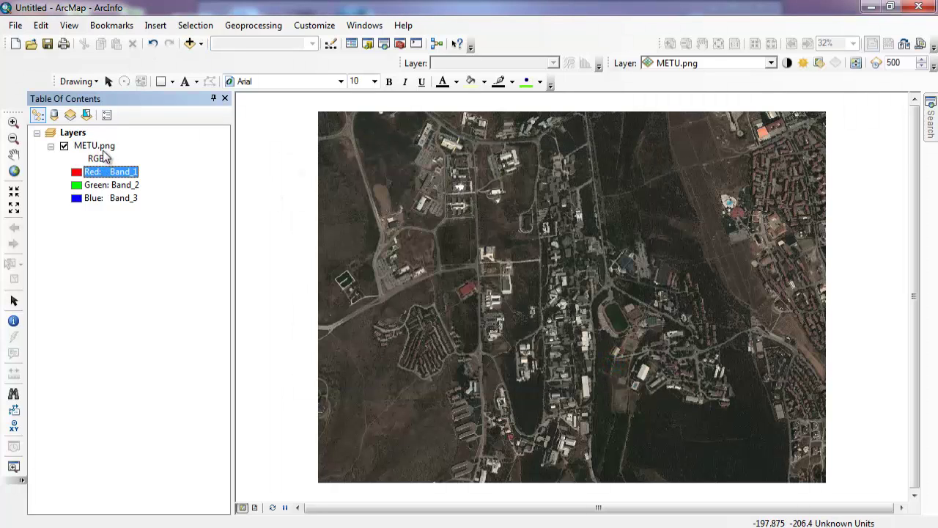
Step: Leave ArcMap for the desktop and open the METU.doc document in Word
click(103, 145)
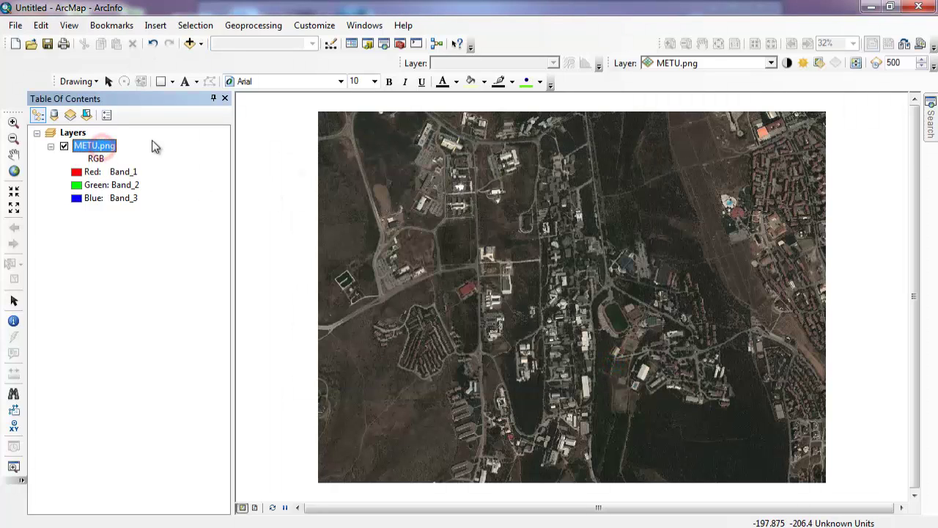
right_click(82, 132)
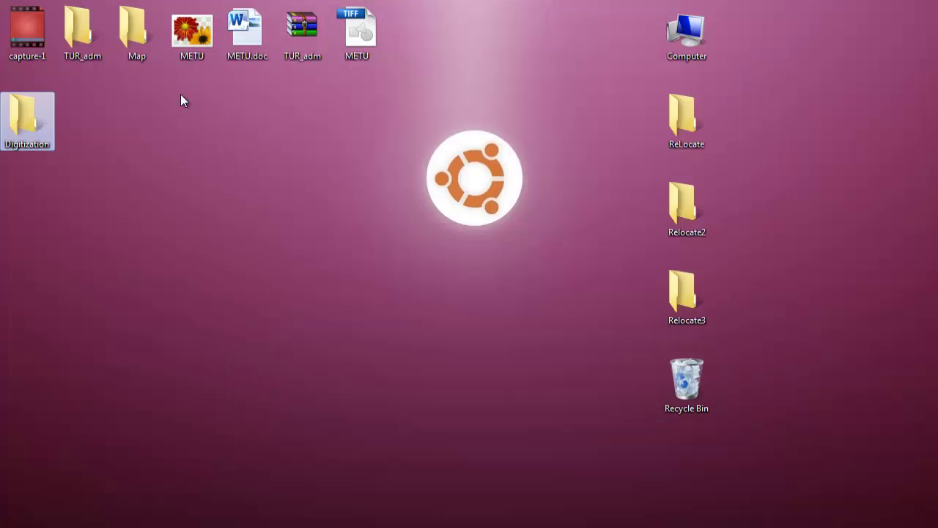
click(256, 52)
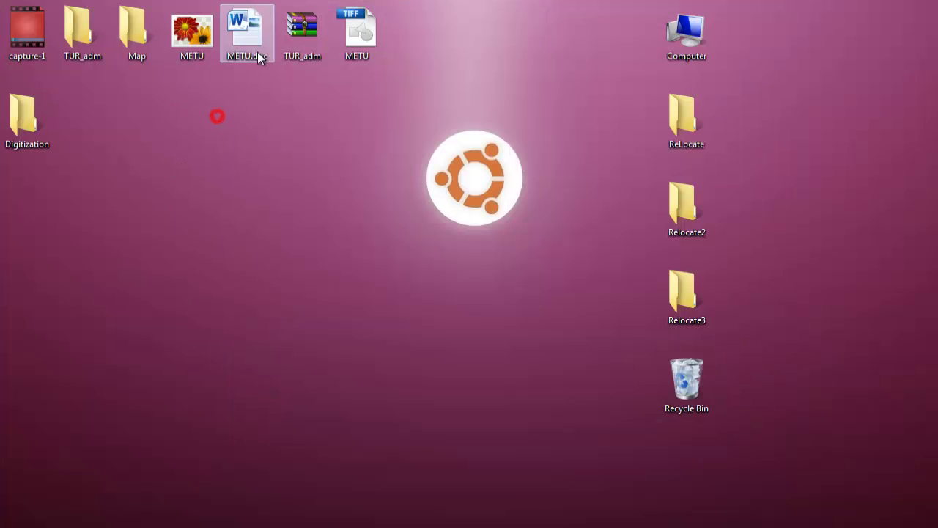
double_click(255, 50)
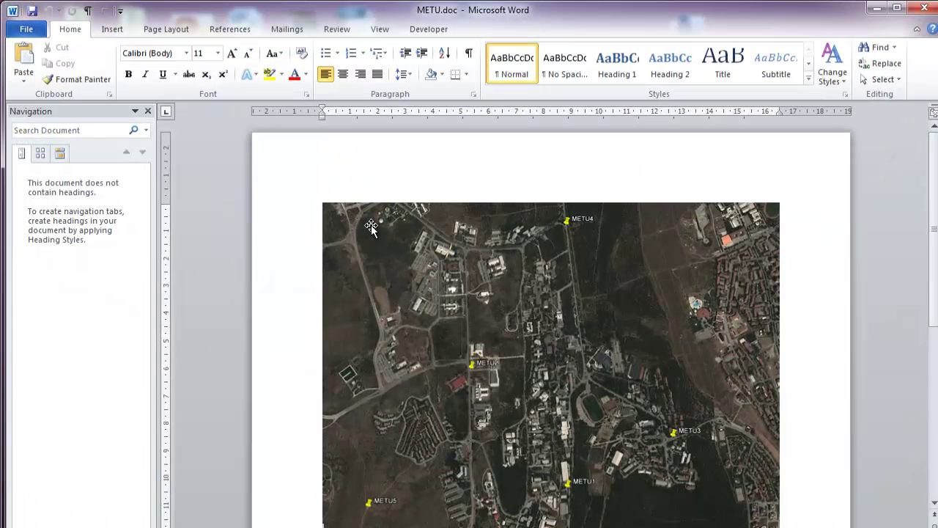
Step: Examine the METU1 to METU5 control points on the satellite image and their Lat, Long, UTM X and UTM Y table
scroll(371, 229, down, 2)
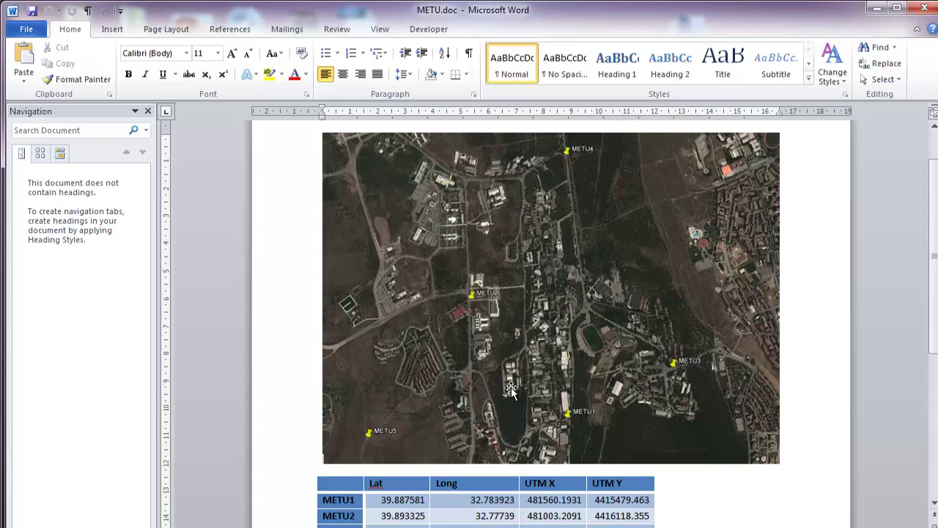
scroll(512, 392, down, 2)
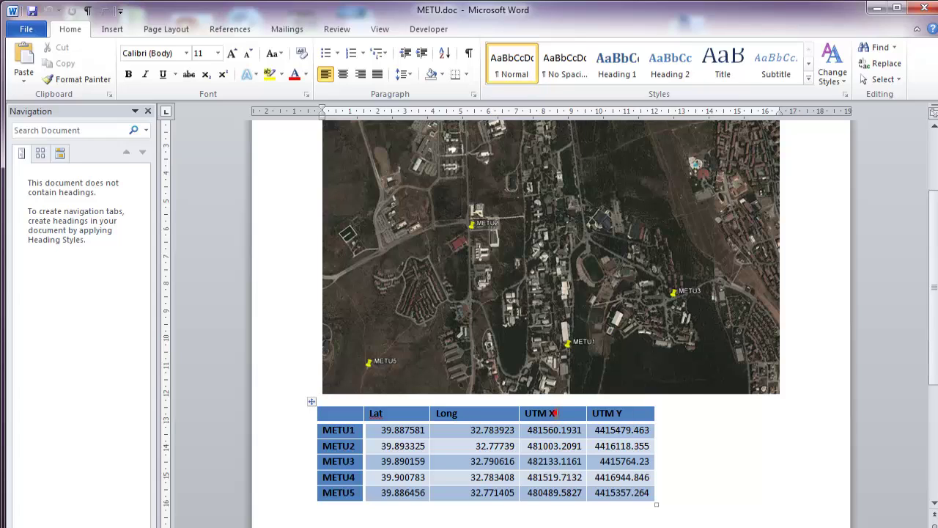
click(554, 413)
triple_click(628, 413)
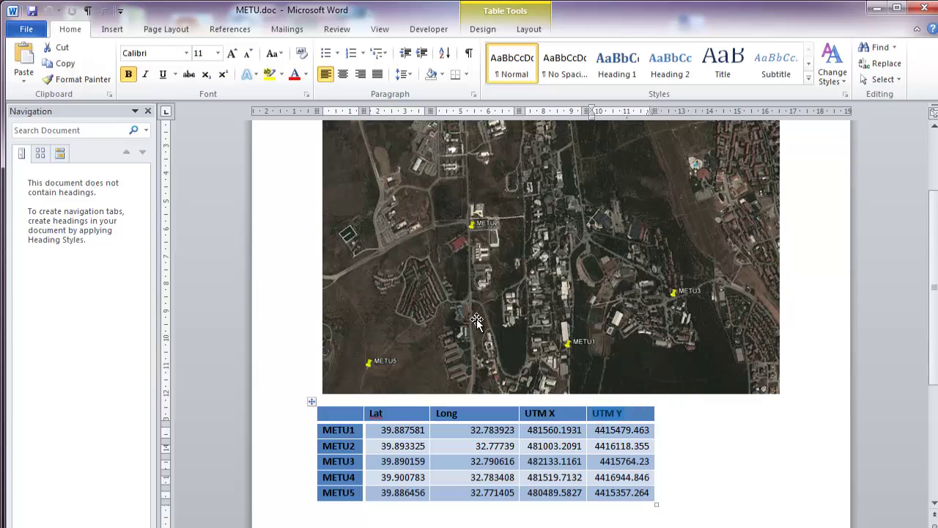
scroll(518, 357, up, 2)
scroll(518, 357, up, 1)
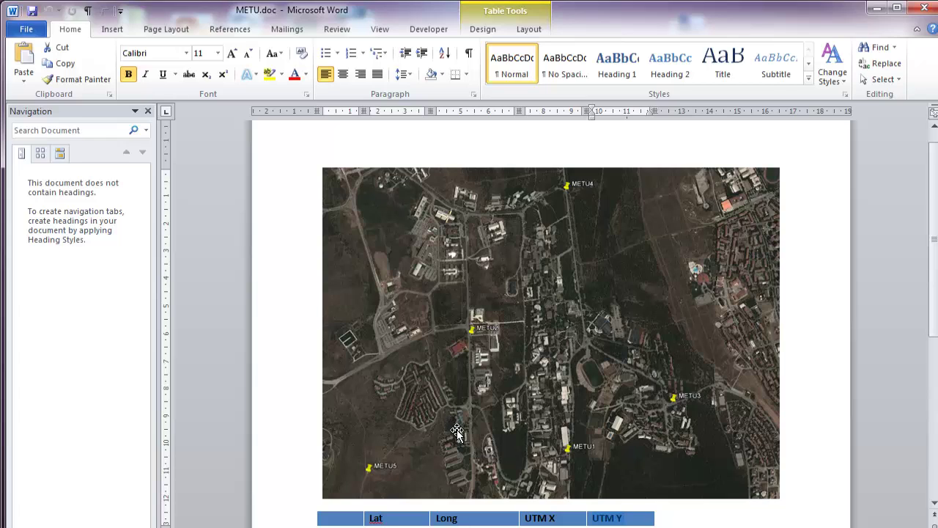
scroll(692, 418, up, 1)
scroll(693, 438, down, 1)
scroll(692, 438, down, 5)
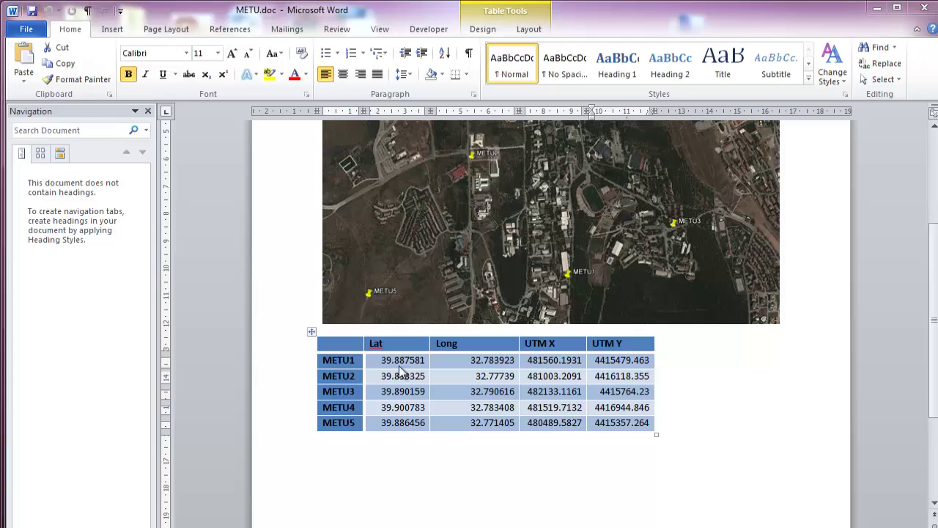
Step: Launch Google Earth and turn on the saved METU1 placemark, flying to its location
key(super)
text(goo)
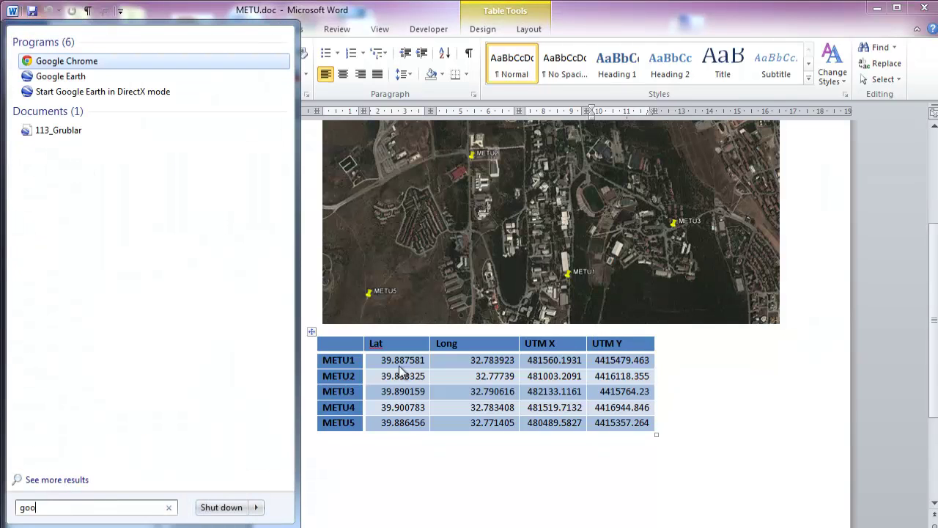
key(Down)
key(Return)
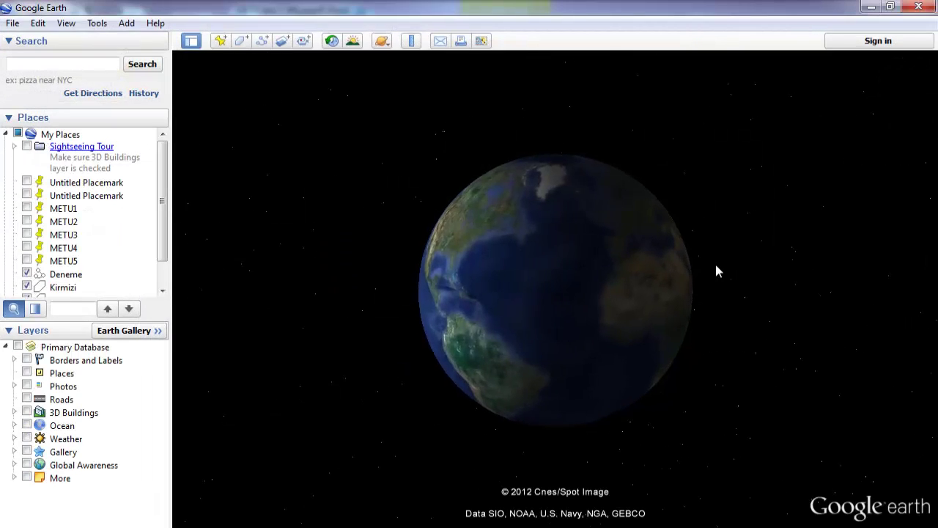
click(54, 210)
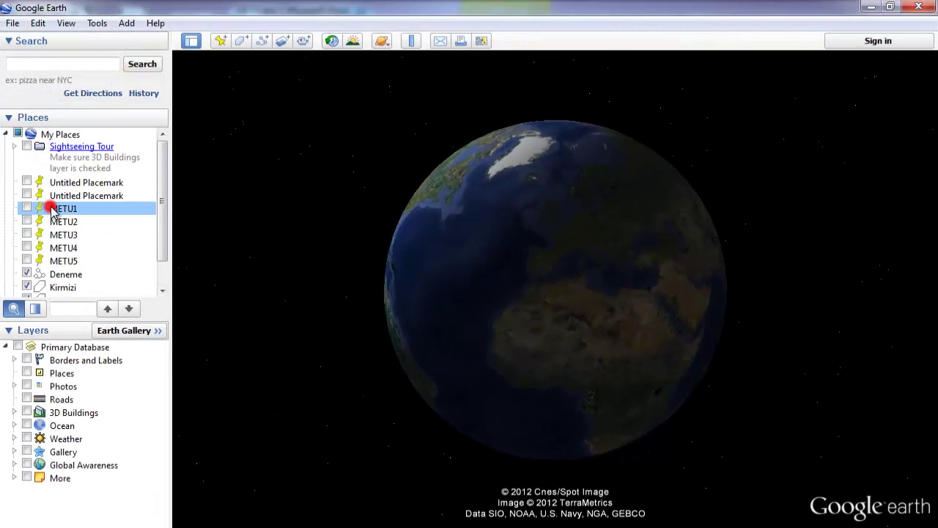
click(26, 208)
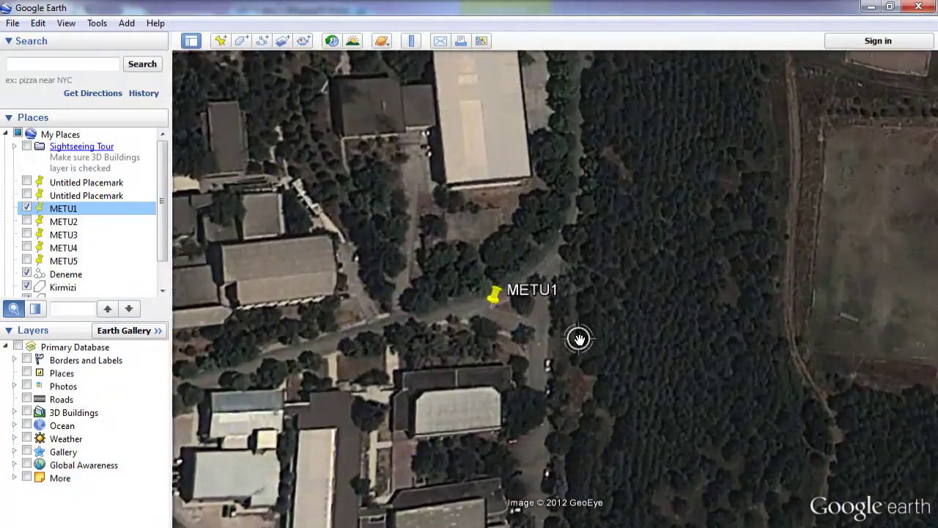
Step: Check the latitude and longitude in the METU1 placemark's properties and close them without changes
scroll(579, 338, up, 2)
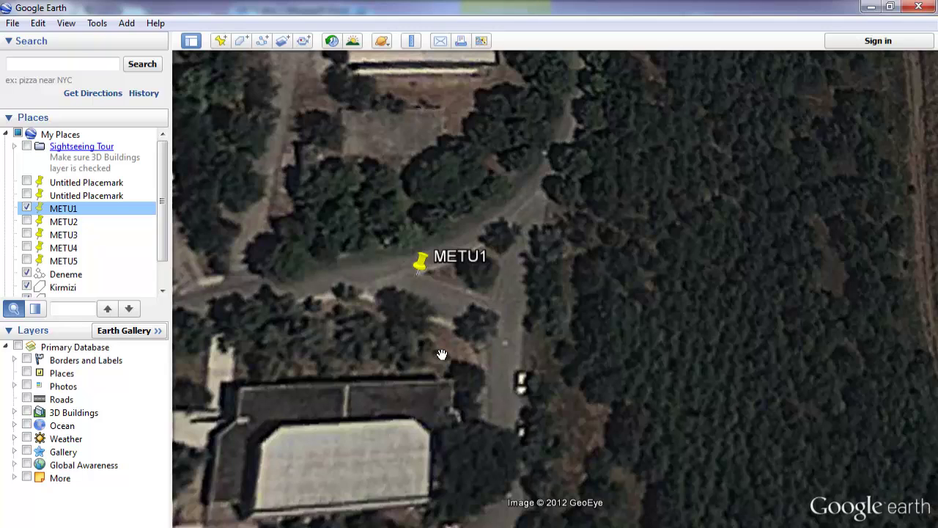
right_click(417, 249)
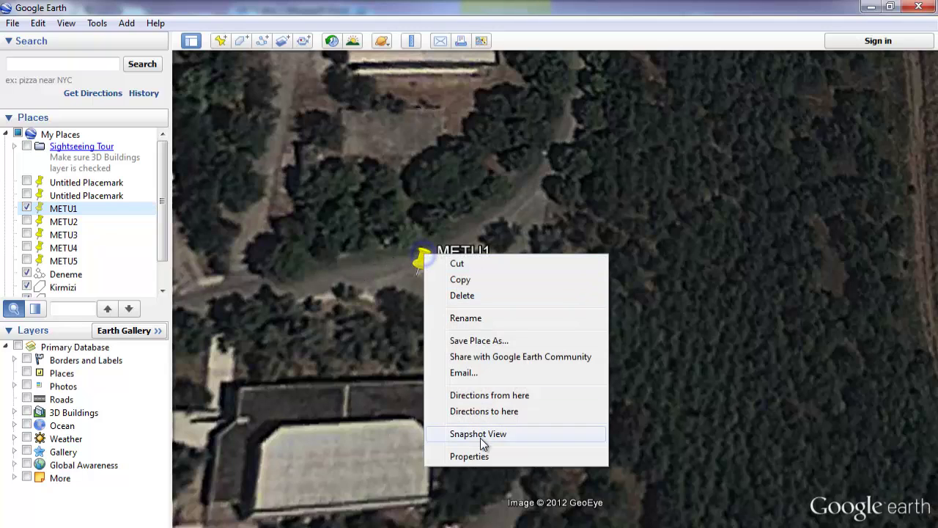
click(479, 452)
click(206, 138)
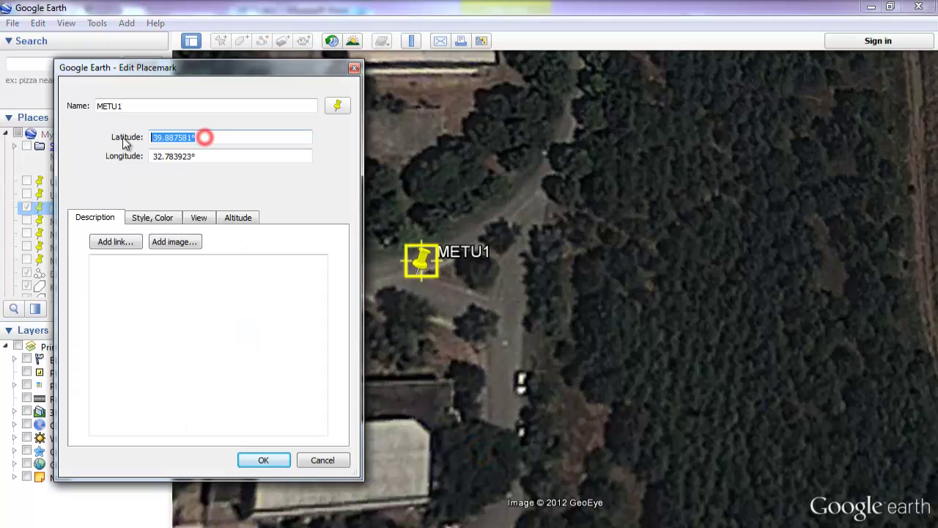
click(318, 460)
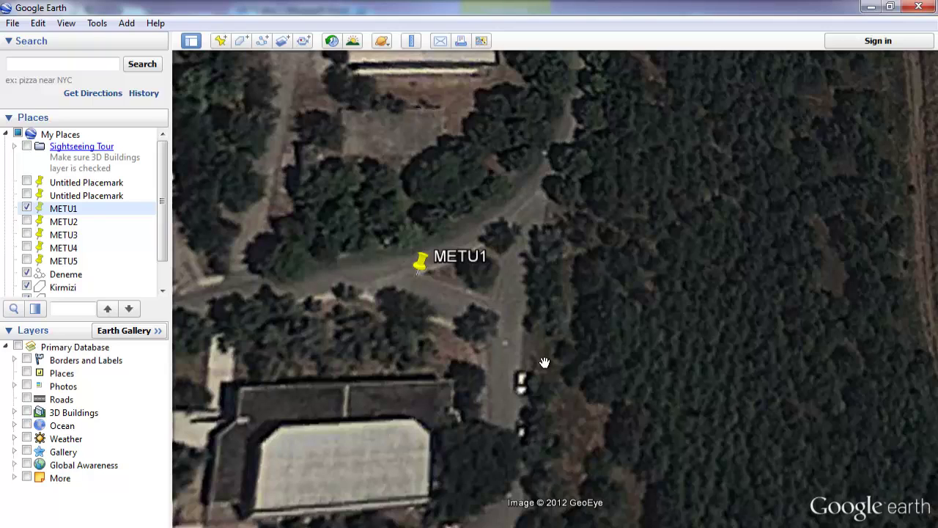
Step: Turn on the METU2, METU3, METU4 and METU5 placemarks across the whole campus area
scroll(467, 296, down, 1)
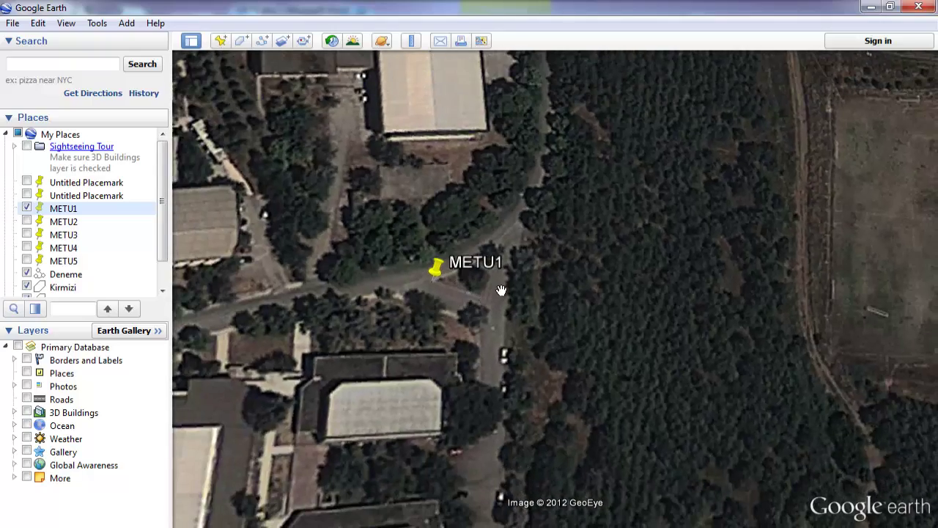
scroll(481, 250, down, 3)
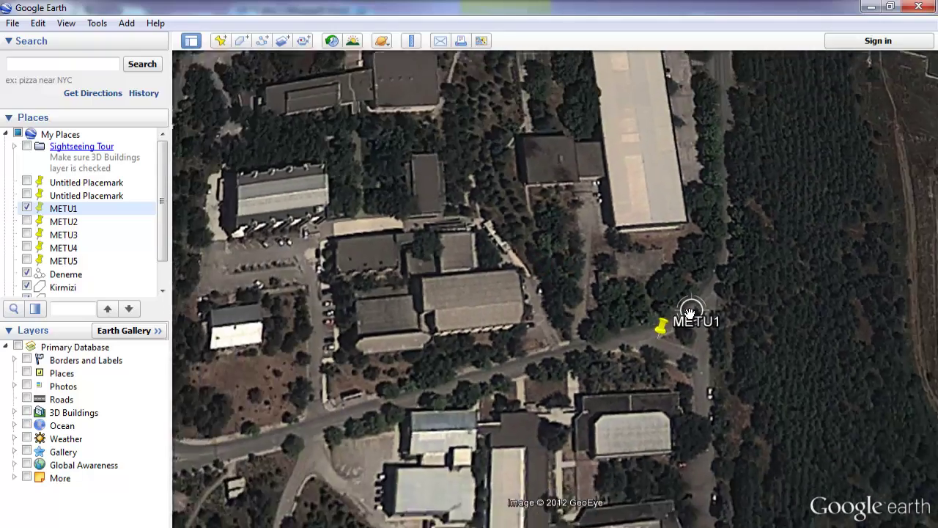
scroll(688, 312, down, 4)
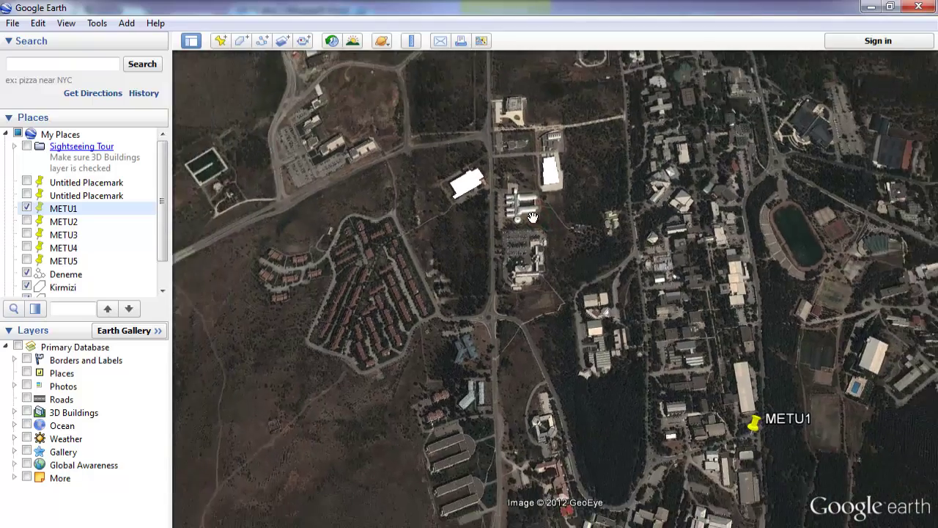
scroll(548, 264, down, 3)
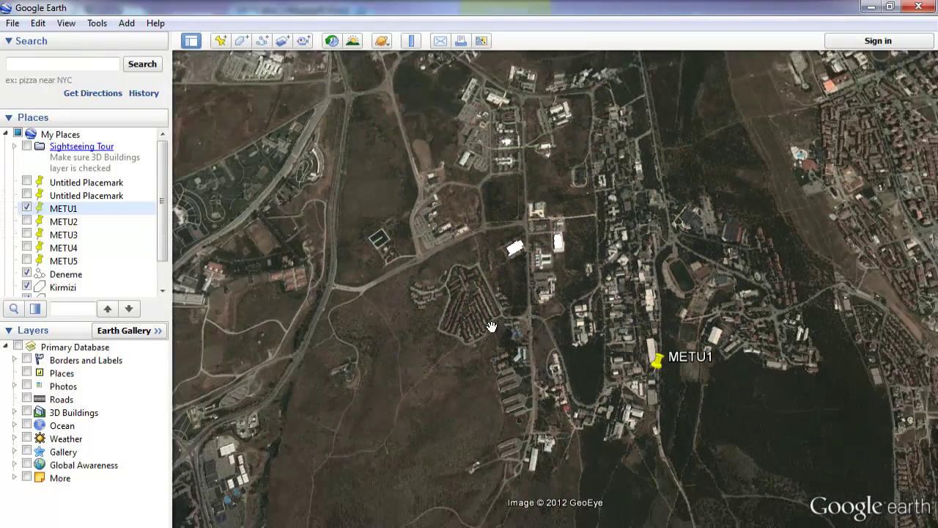
click(27, 222)
click(26, 235)
click(27, 248)
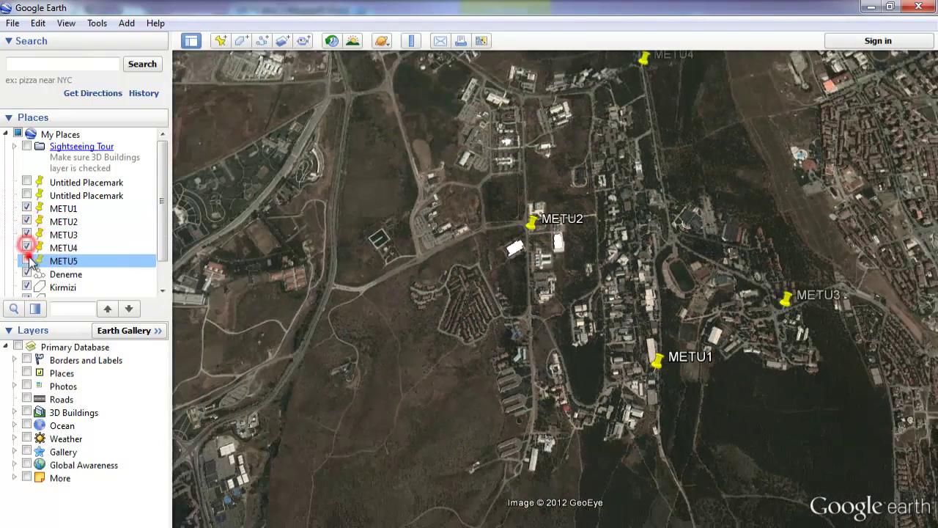
click(27, 260)
Step: Examine the METU2 and METU3 placemarks up close to see which road junctions they mark
scroll(517, 234, up, 5)
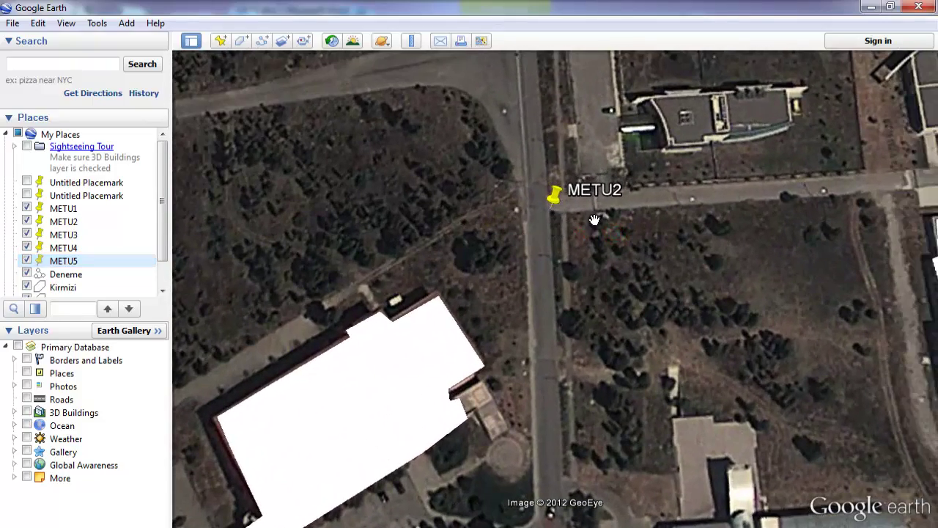
scroll(616, 242, down, 6)
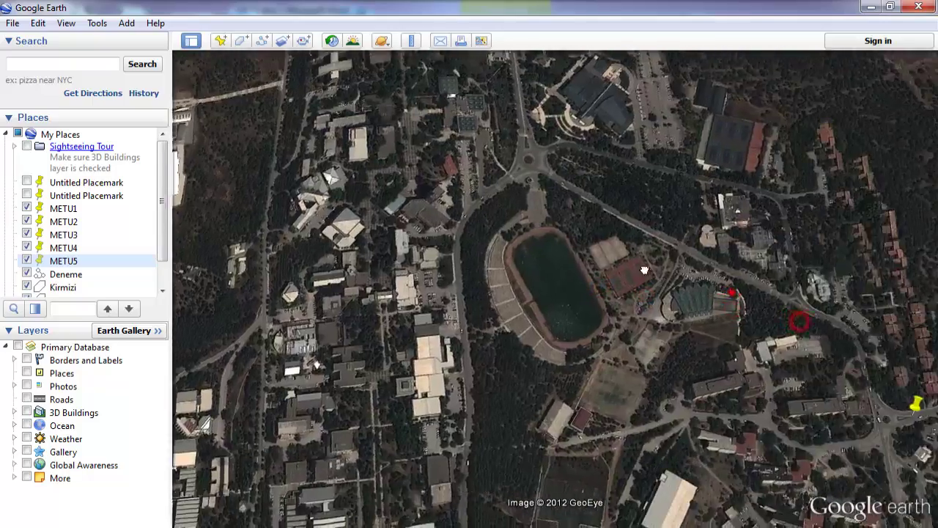
double_click(745, 345)
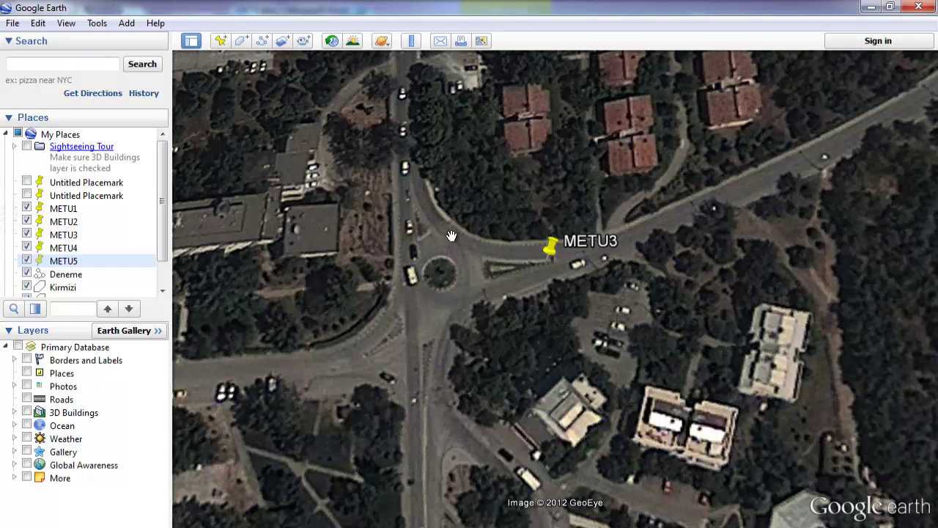
double_click(548, 264)
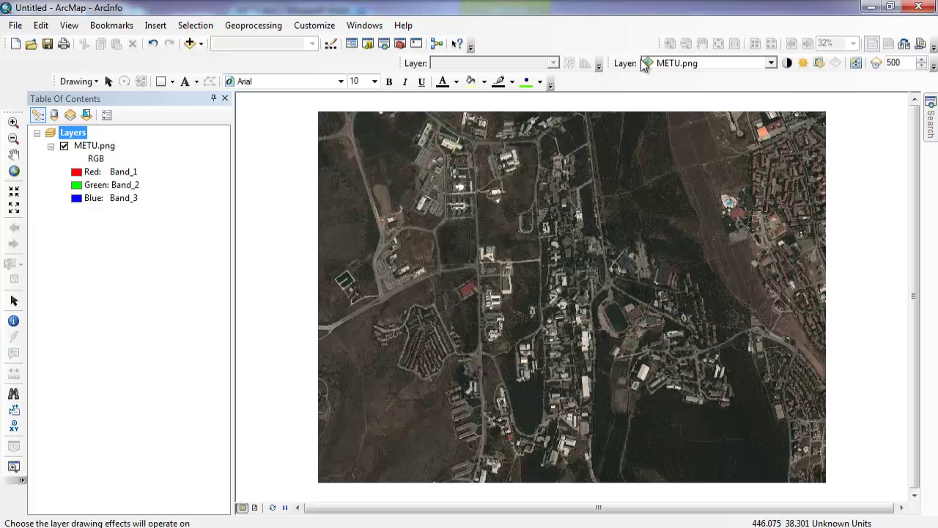
Step: Back in ArcMap, display the Georeferencing toolbar, dock it beside the Draw toolbar, and keep METU.png as its layer
click(95, 146)
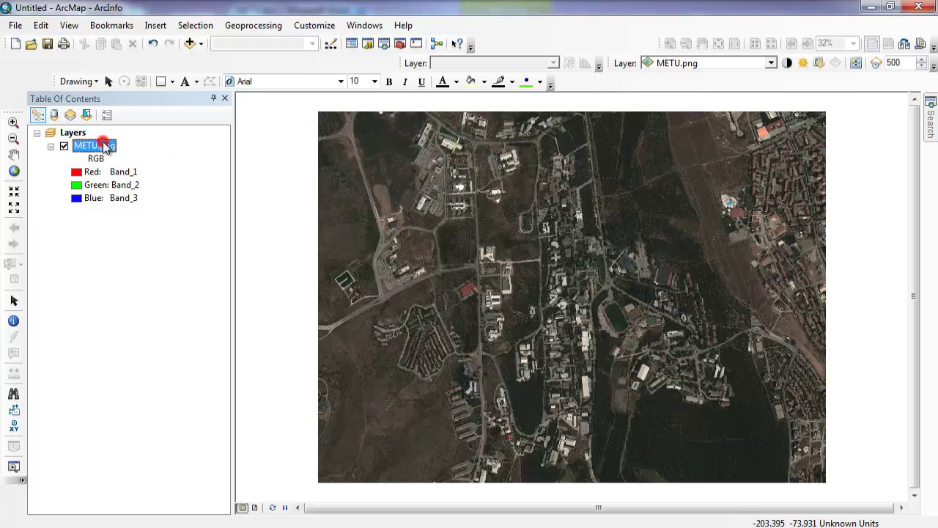
right_click(607, 74)
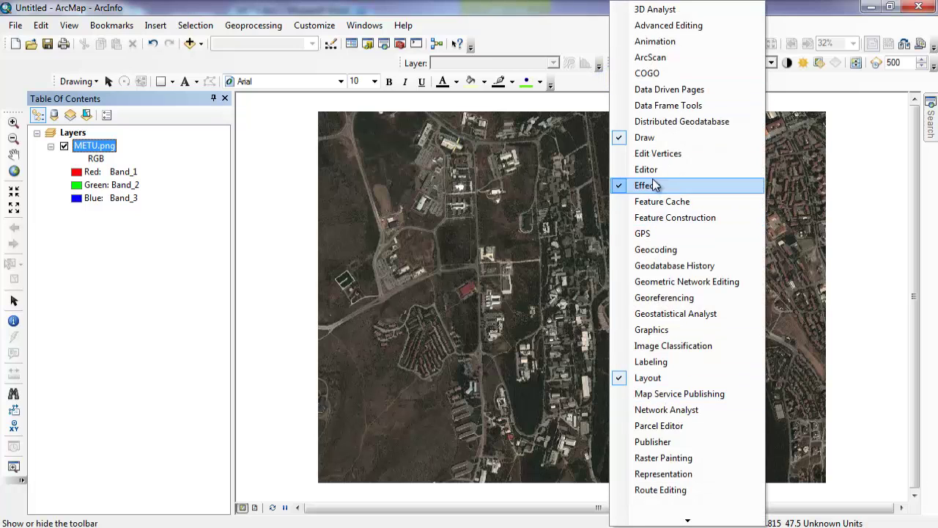
click(670, 297)
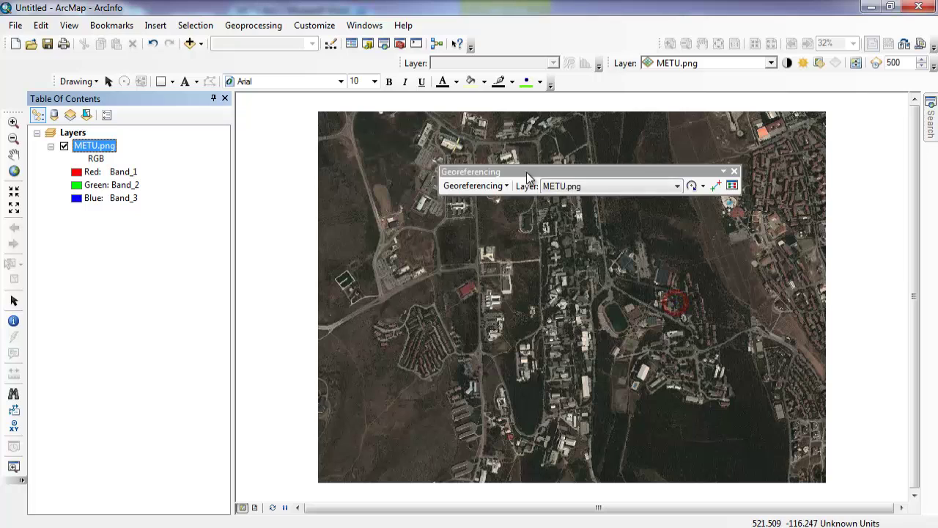
drag(528, 175, 609, 80)
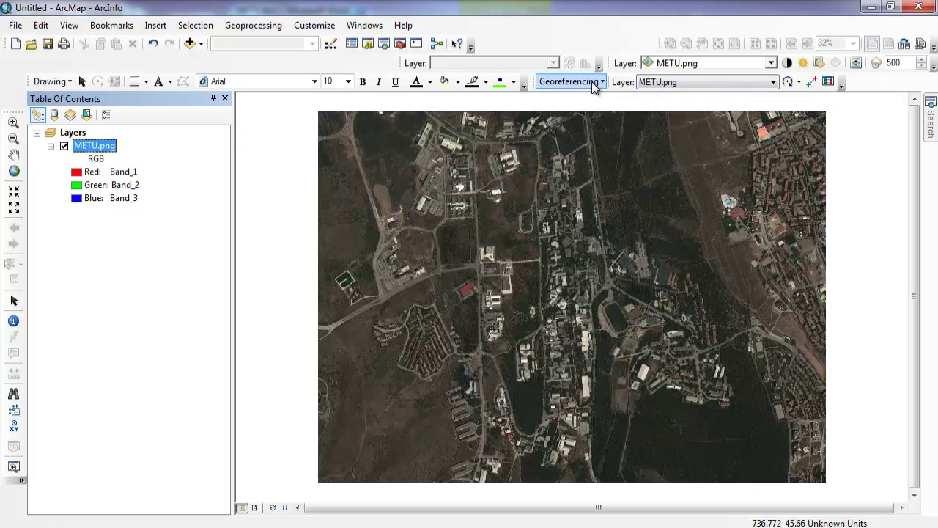
click(693, 82)
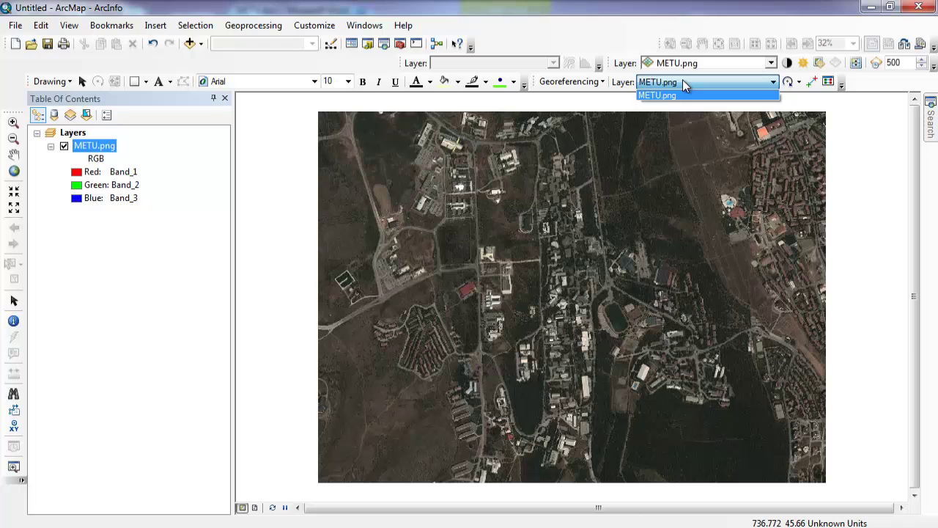
click(863, 81)
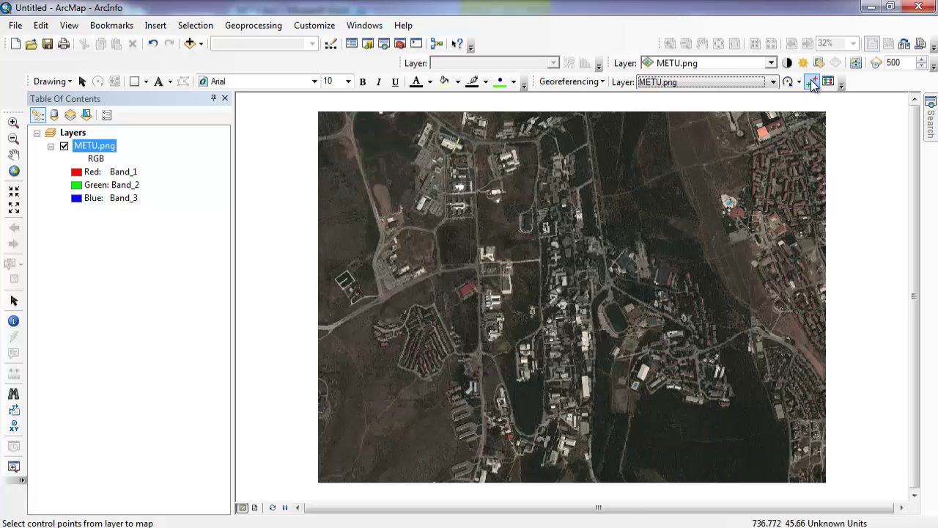
Step: Zoom in on the METU1 area, where the road passes just south of the long white-roofed building
click(13, 122)
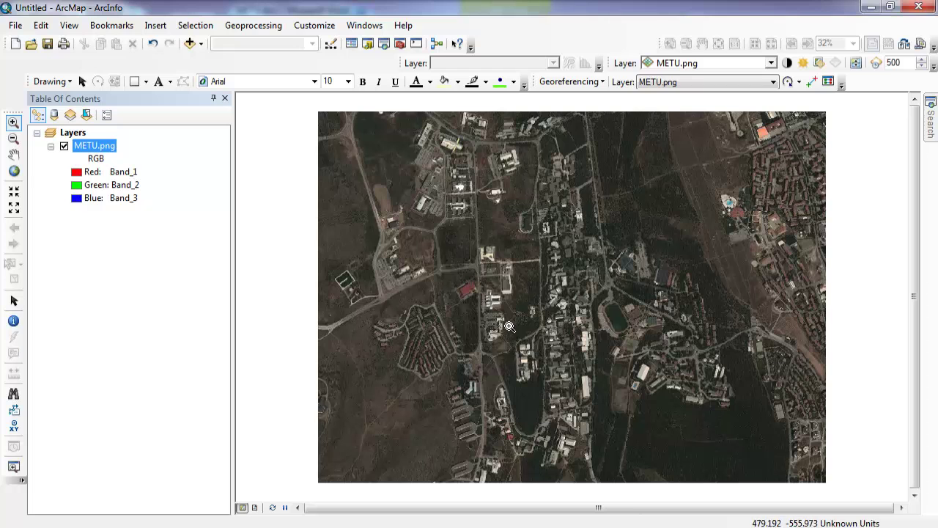
drag(531, 386, 614, 464)
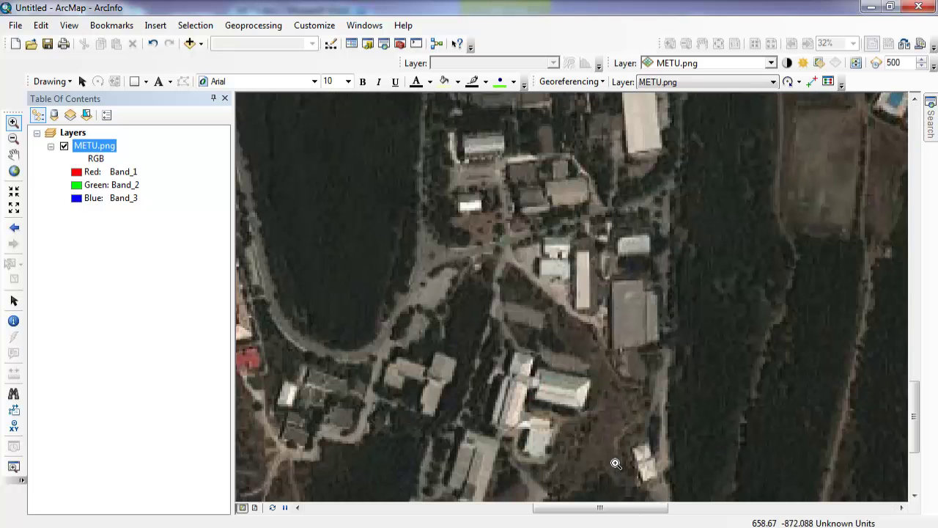
drag(668, 223, 659, 282)
scroll(651, 218, down, 2)
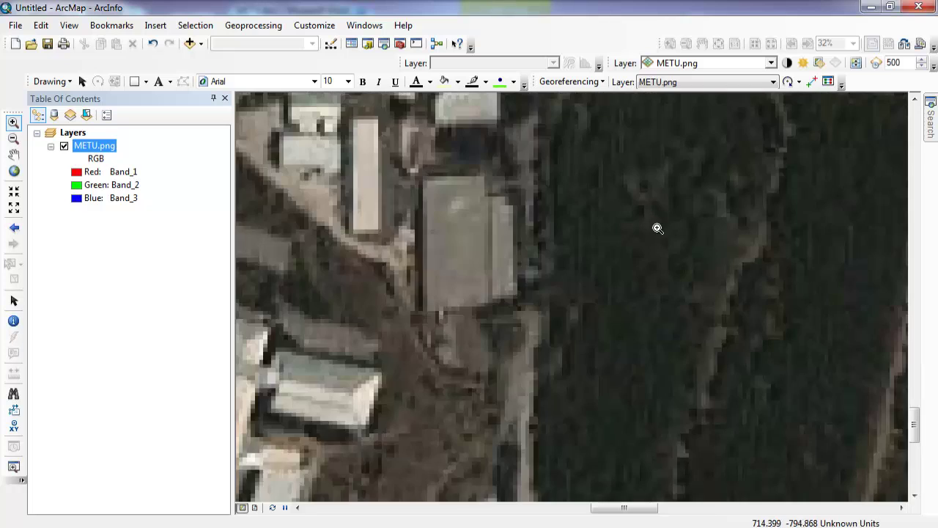
scroll(658, 228, down, 3)
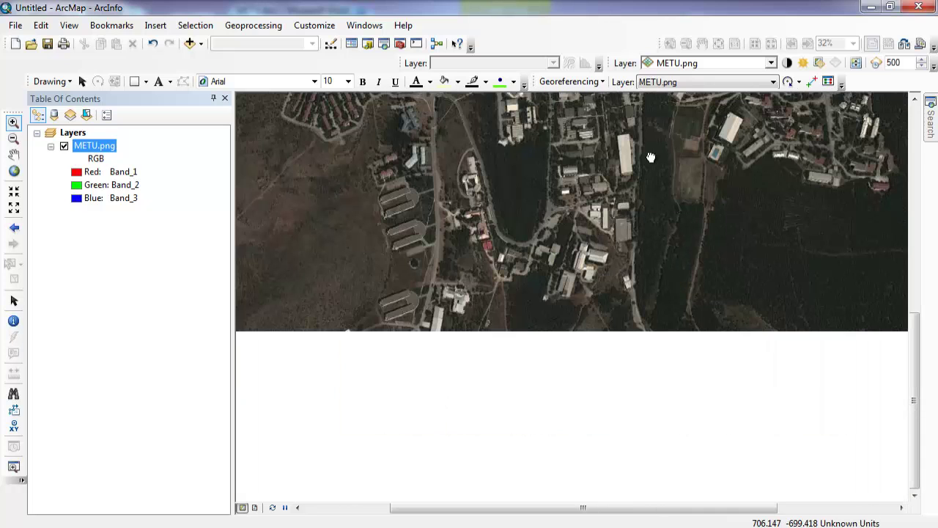
drag(652, 155, 648, 271)
scroll(645, 269, up, 3)
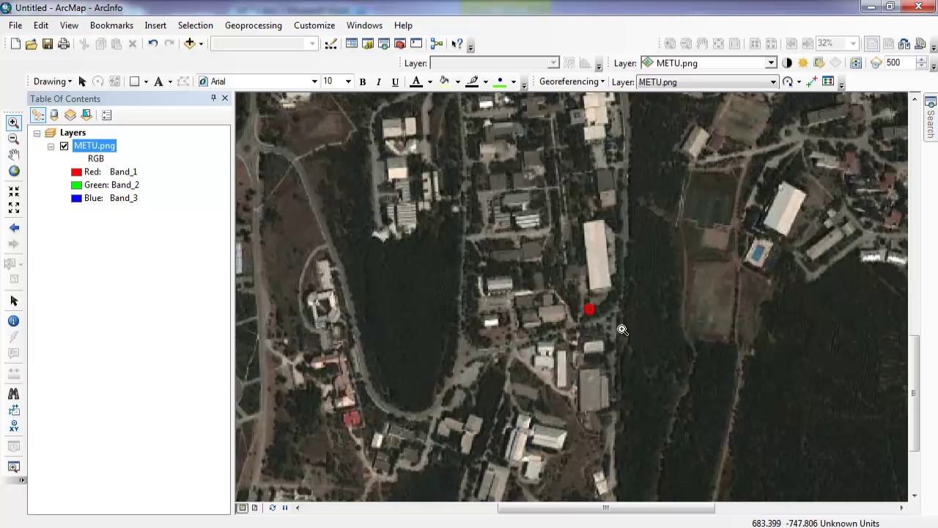
drag(591, 308, 626, 331)
scroll(626, 332, down, 3)
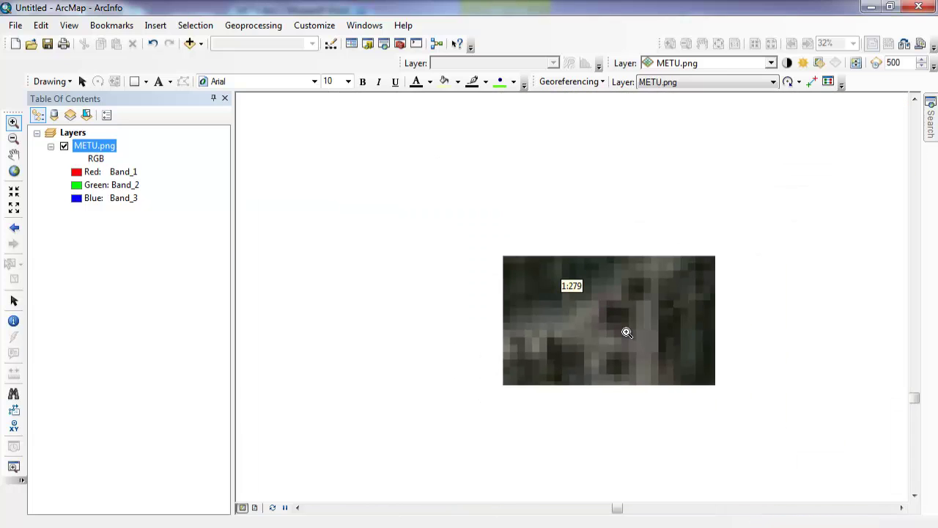
scroll(626, 332, down, 1)
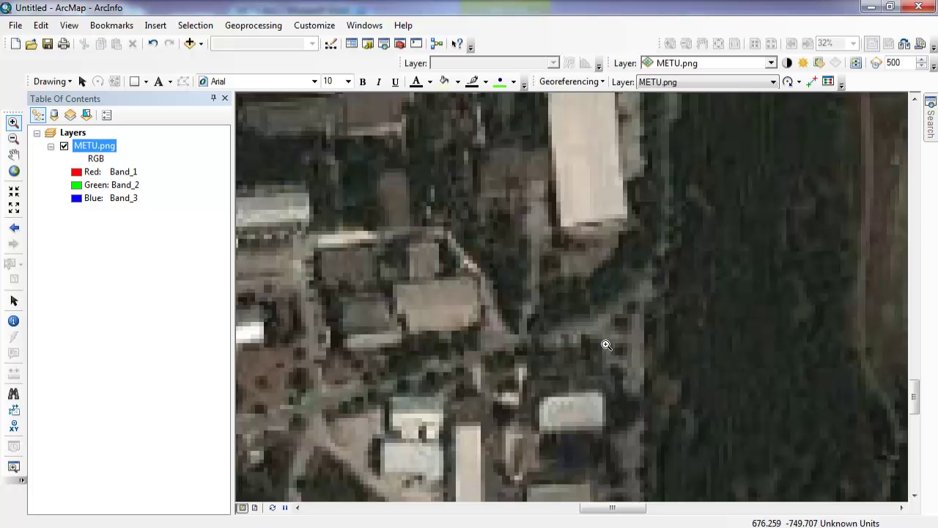
click(816, 82)
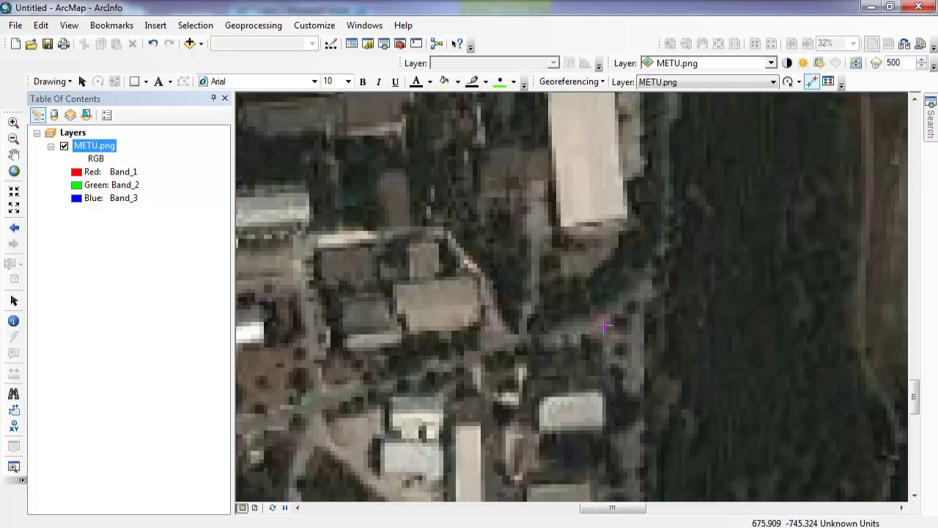
right_click(604, 326)
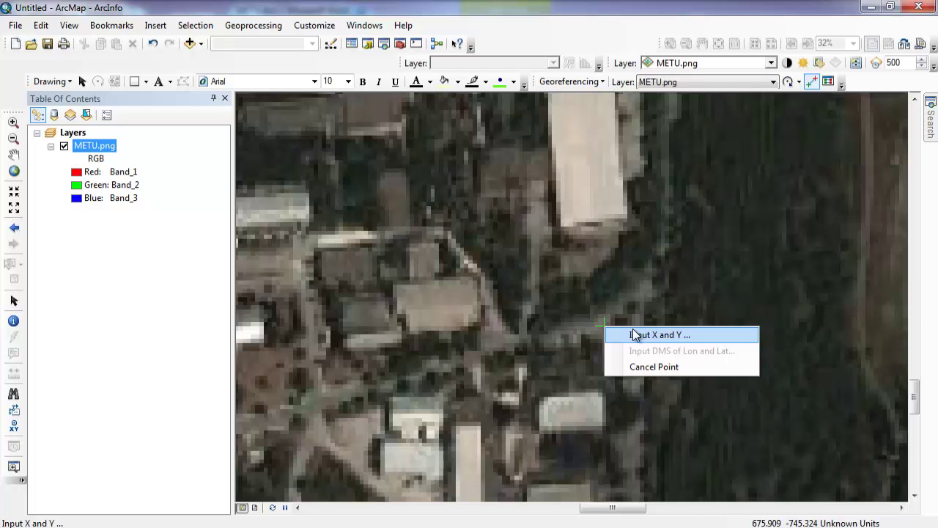
click(635, 334)
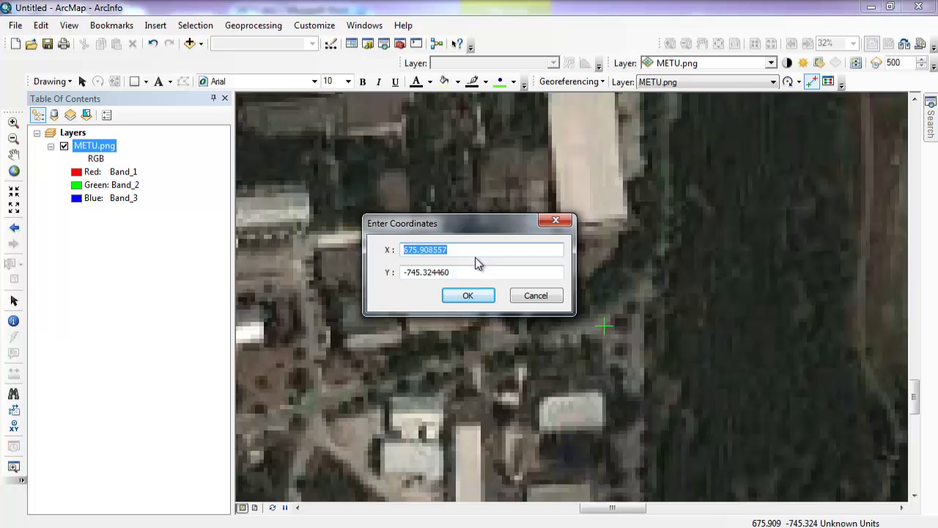
click(517, 295)
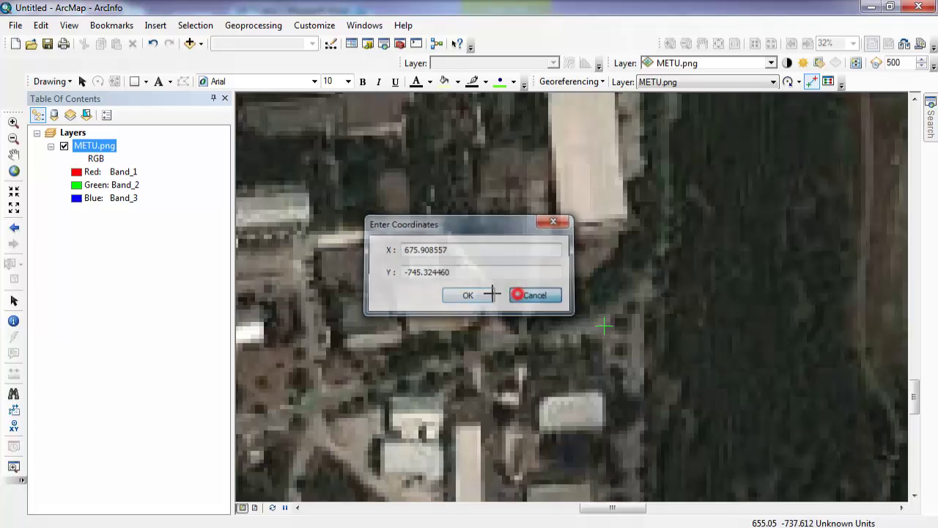
right_click(512, 236)
click(540, 277)
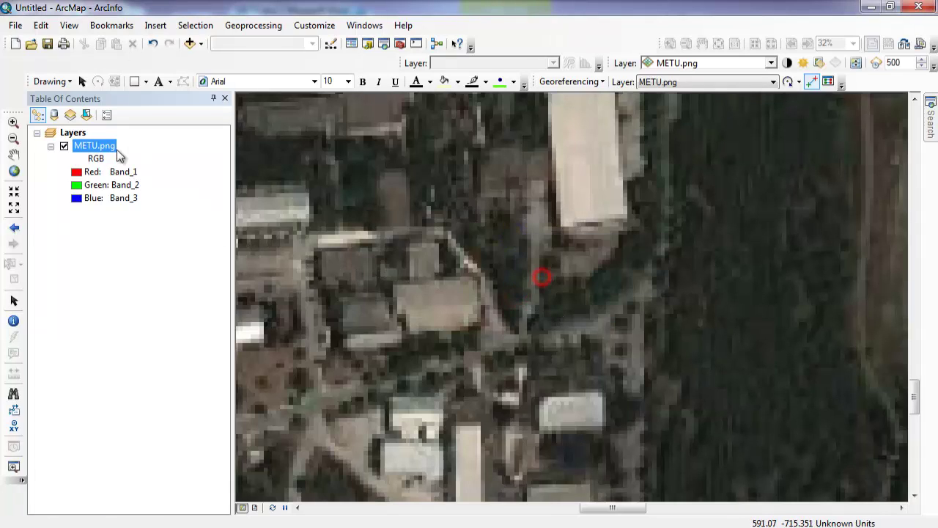
Step: Open the Layers data frame's coordinate system settings and expand the predefined projected UTM systems
right_click(70, 135)
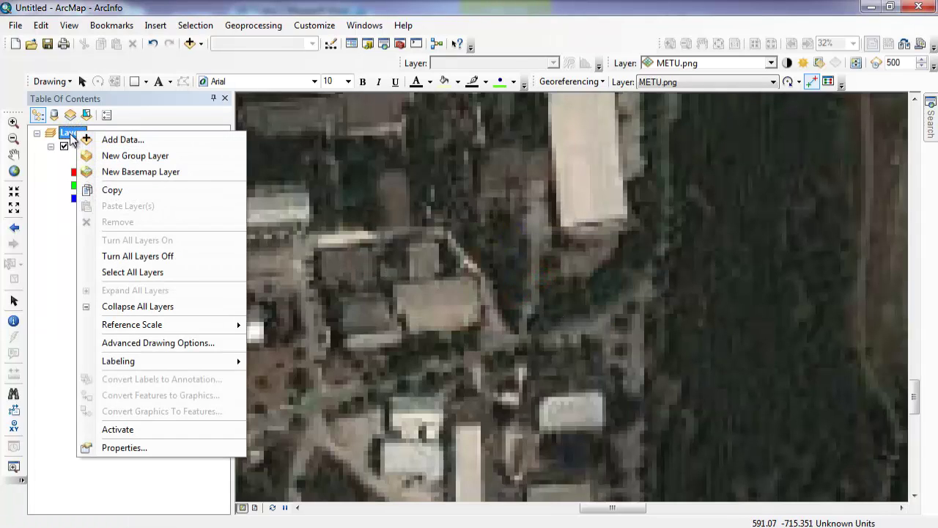
click(125, 447)
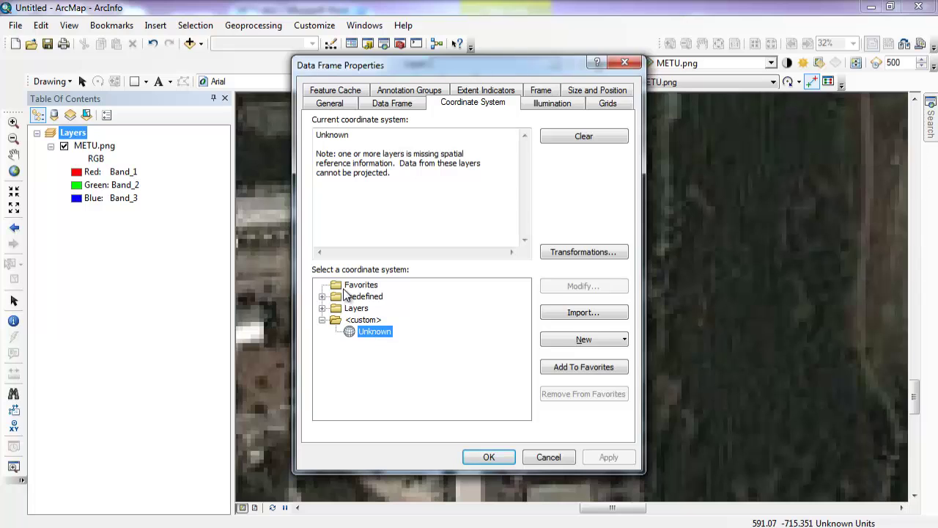
click(323, 296)
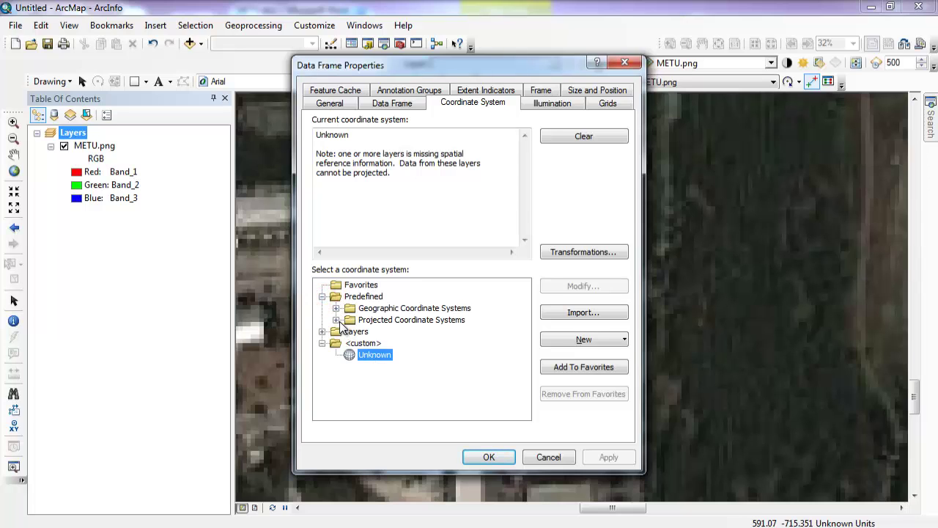
click(335, 319)
scroll(410, 370, down, 1)
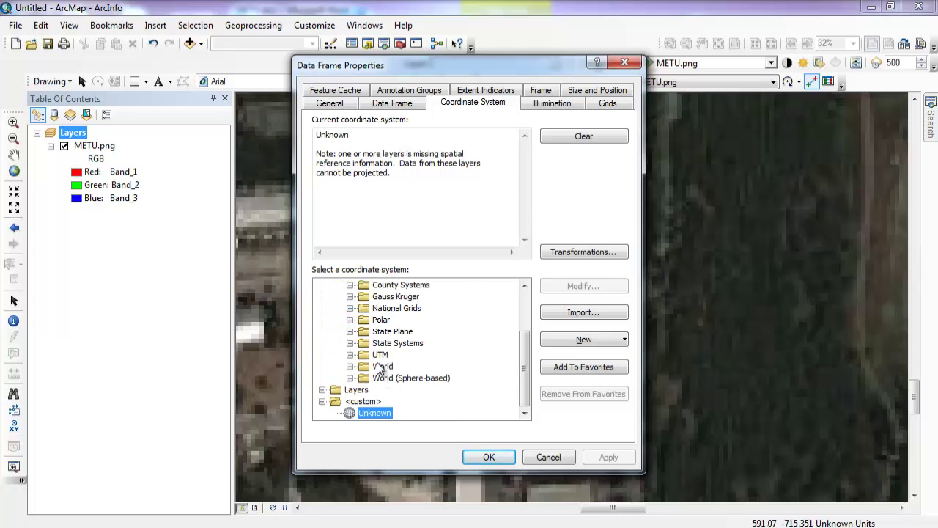
click(349, 354)
scroll(434, 375, down, 2)
double_click(412, 367)
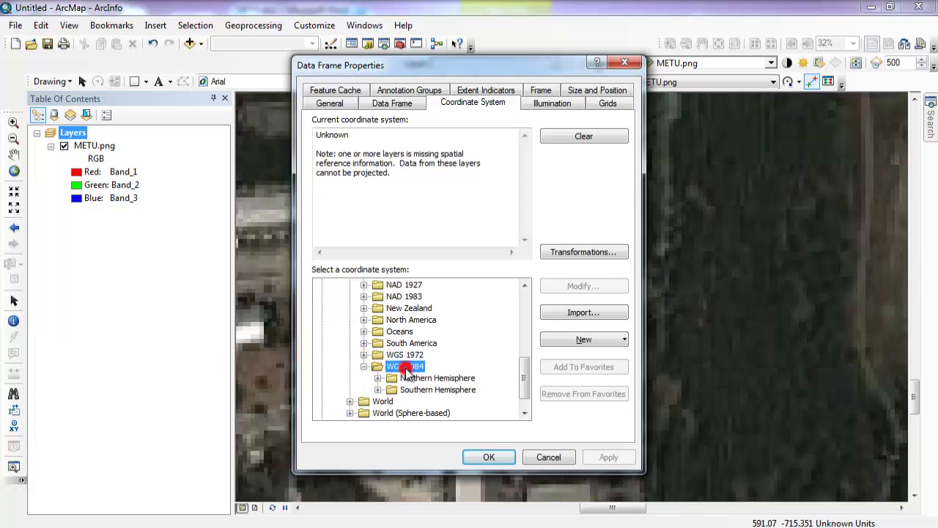
double_click(433, 378)
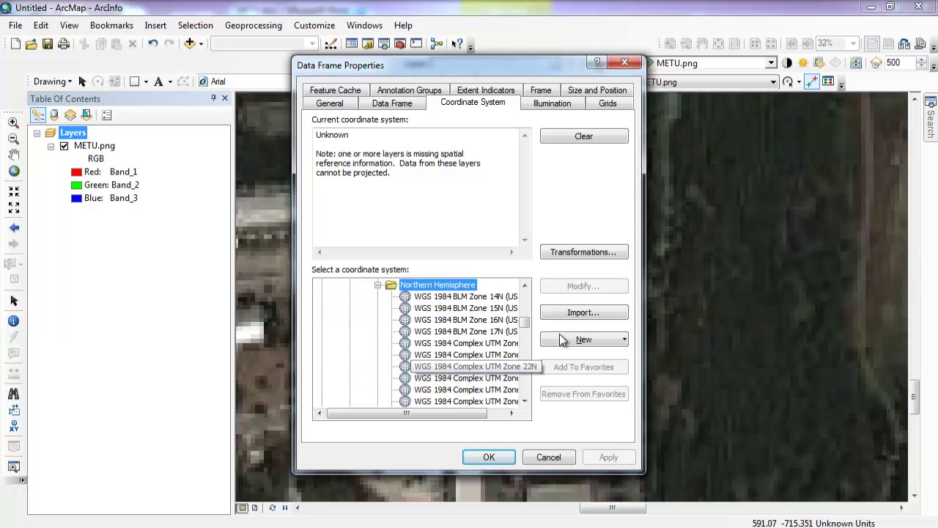
drag(457, 413, 510, 416)
scroll(492, 374, down, 13)
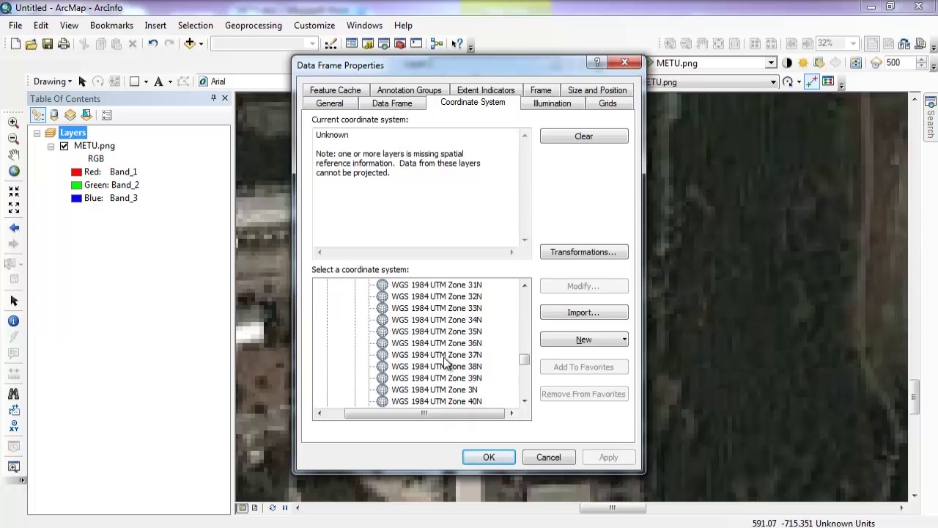
scroll(452, 395, down, 4)
scroll(452, 396, up, 17)
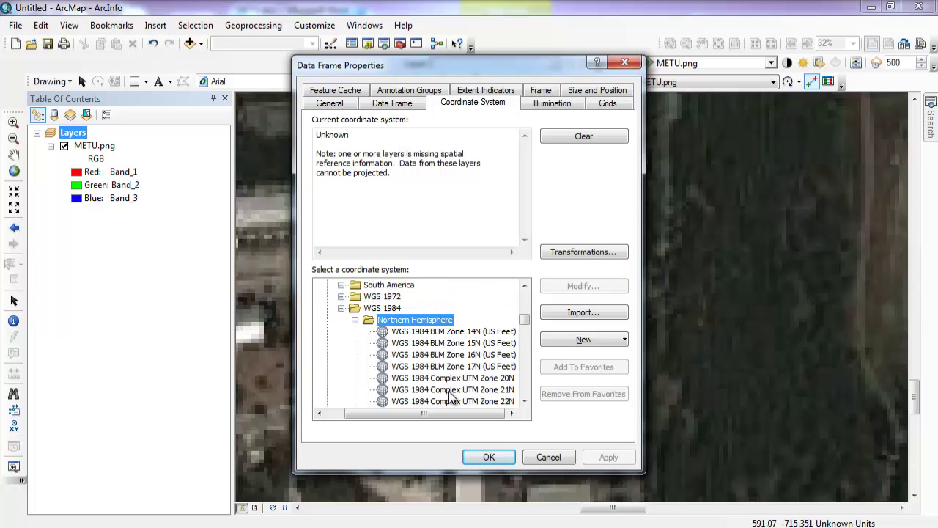
click(342, 308)
click(342, 308)
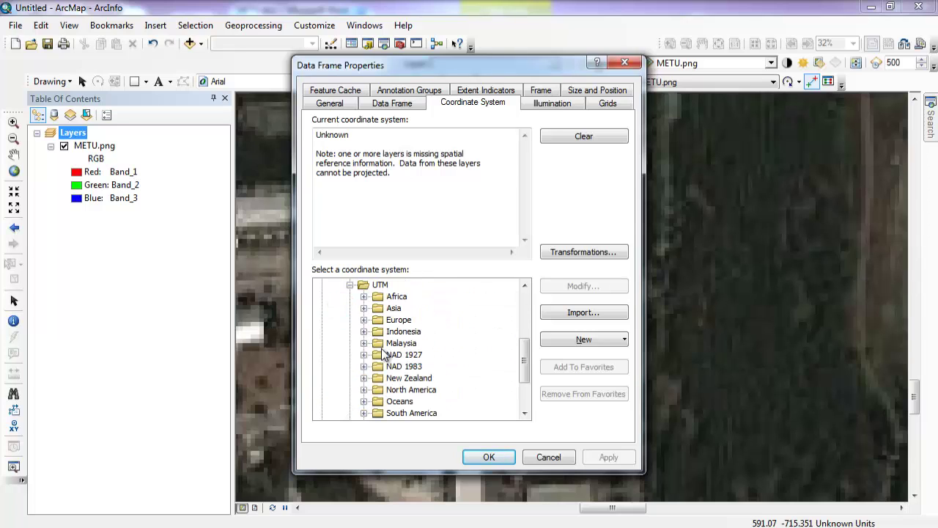
Step: Set the Layers data frame's coordinate system to European Datum 1950 UTM Zone 36N from the Europe group
click(364, 319)
scroll(466, 376, down, 3)
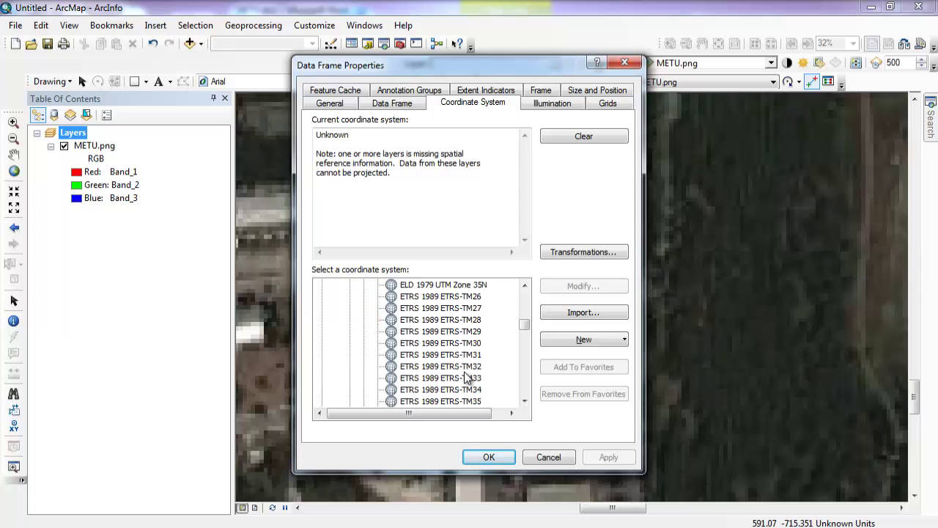
scroll(466, 376, down, 10)
drag(470, 414, 518, 401)
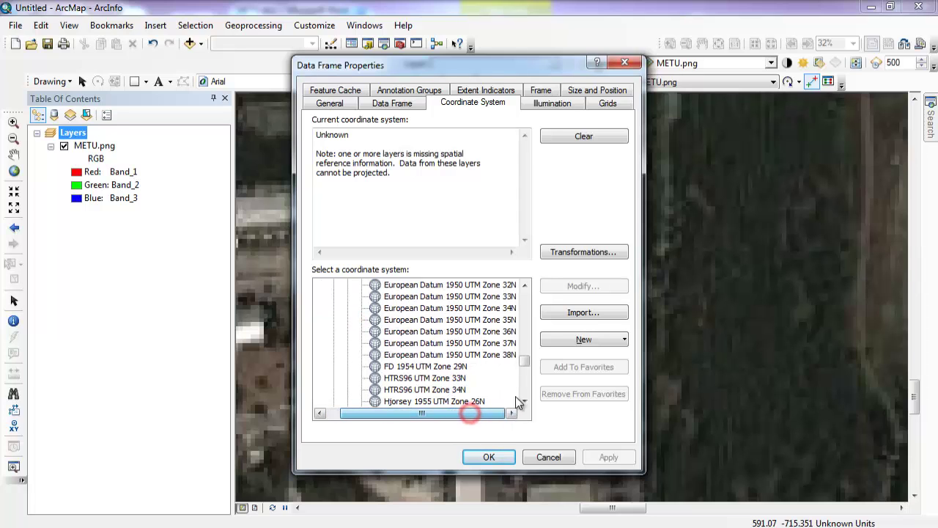
click(501, 331)
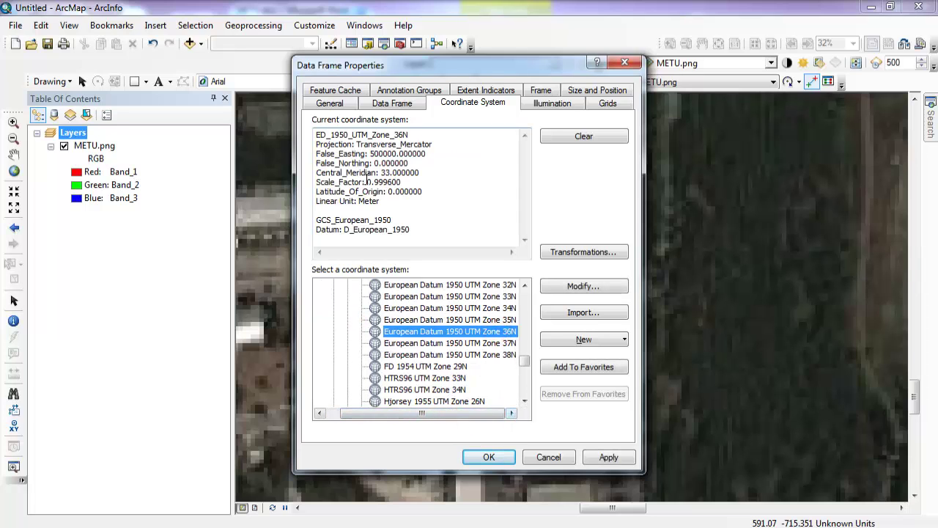
mouse_move(317, 137)
mouse_down()
mouse_move(381, 155)
mouse_move(425, 231)
mouse_move(445, 238)
mouse_up()
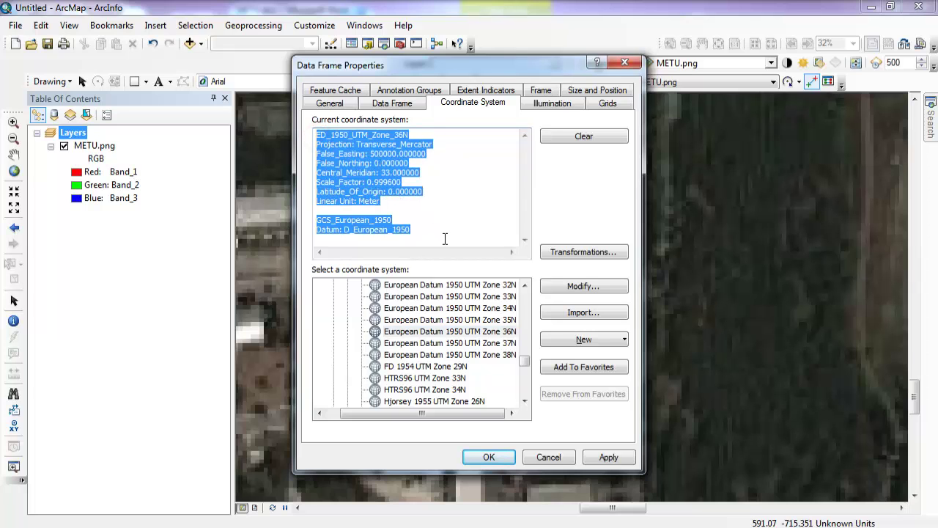
click(608, 457)
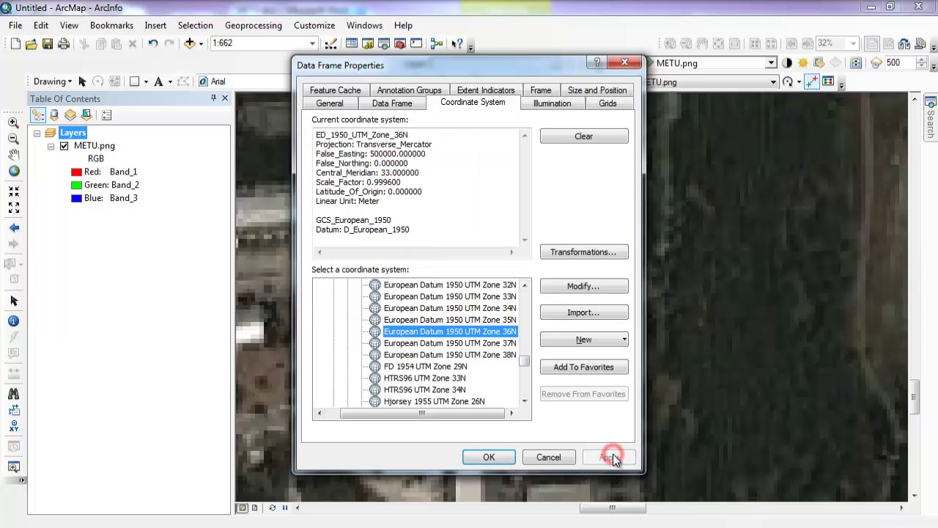
click(490, 457)
Step: Switch to METU.doc in Word to check the control point coordinate table, and dismiss the data frame properties back in ArcMap
key(alt+Tab)
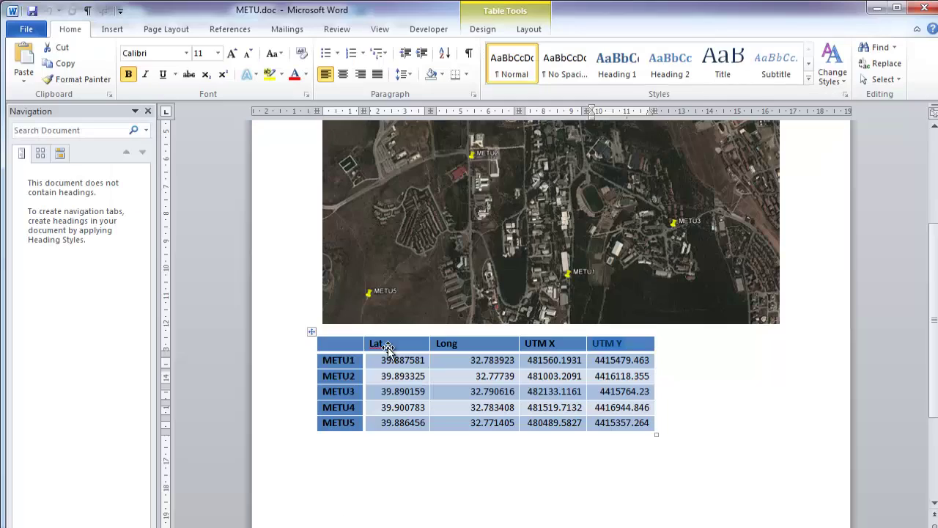
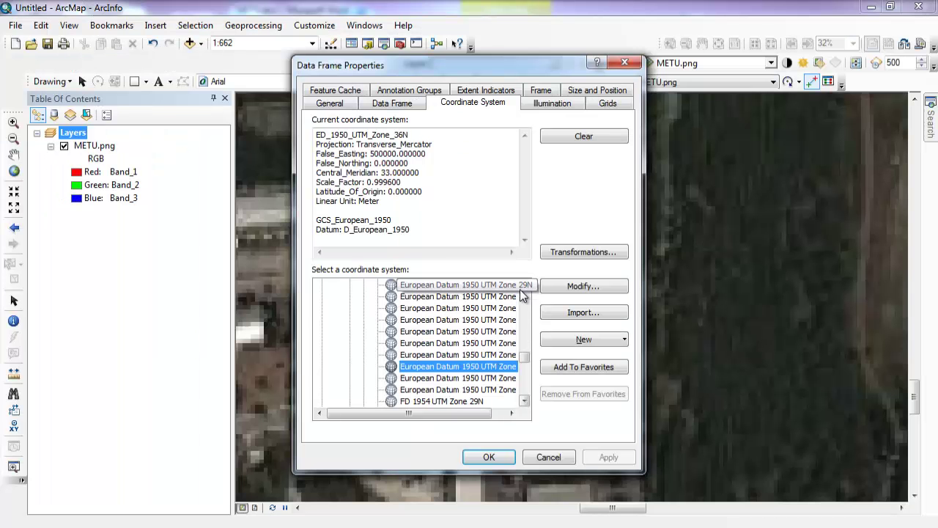
click(547, 455)
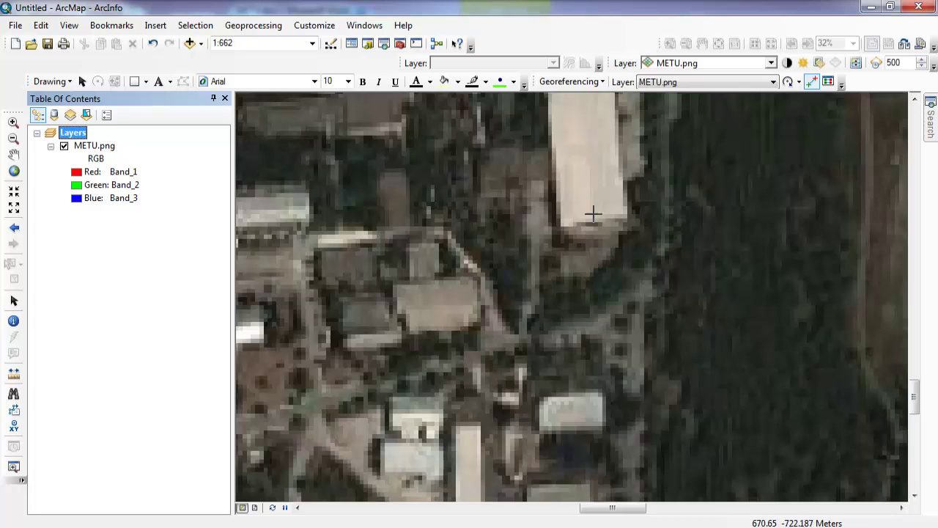
Step: Undock the Georeferencing toolbar and float it over the map
click(535, 80)
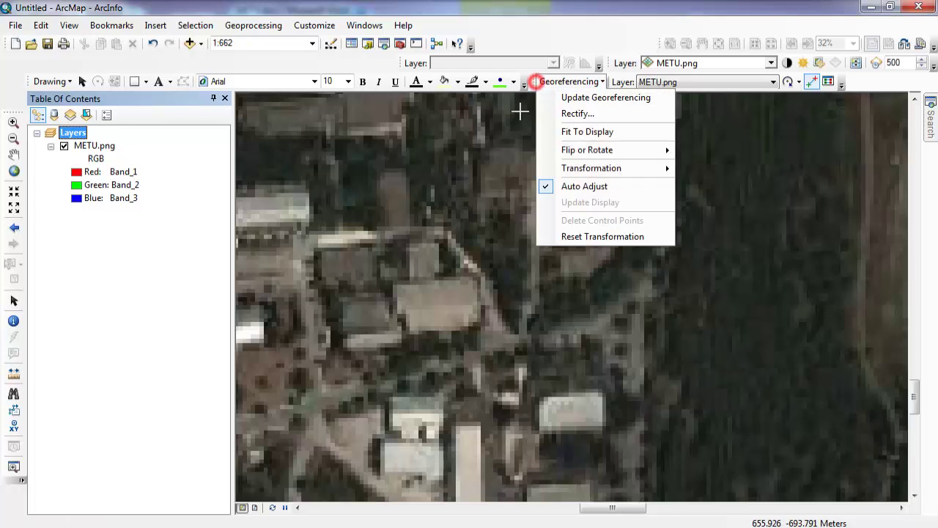
click(533, 80)
drag(534, 81, 329, 157)
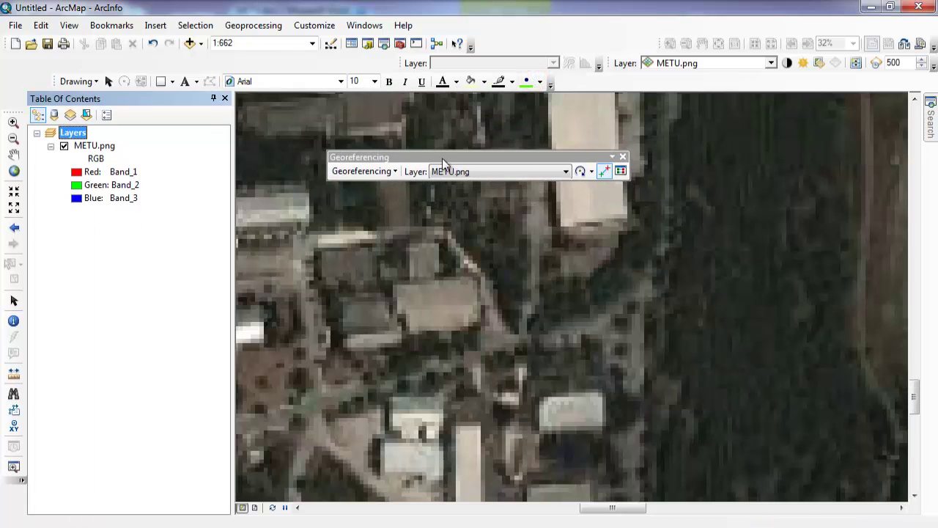
Step: Add the first control point at the METU1 location on the road and open its X and Y map coordinate entry
click(604, 171)
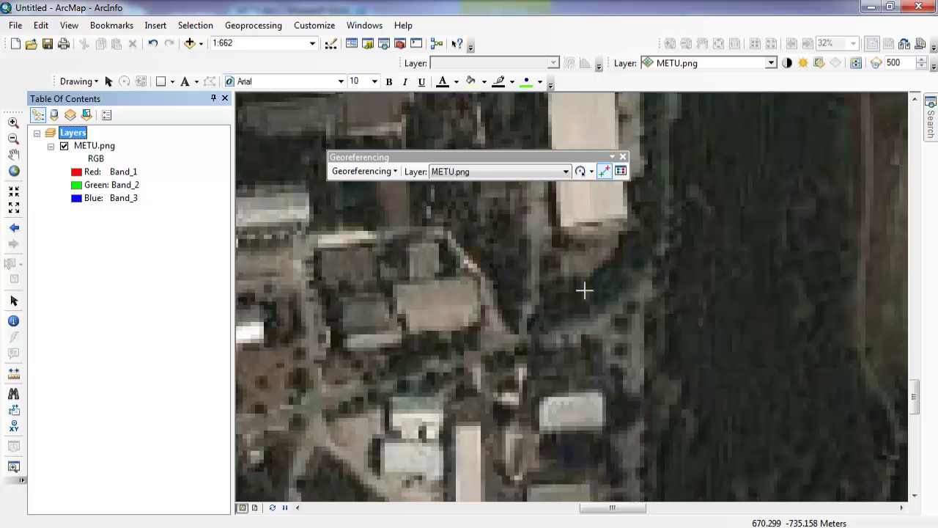
click(600, 328)
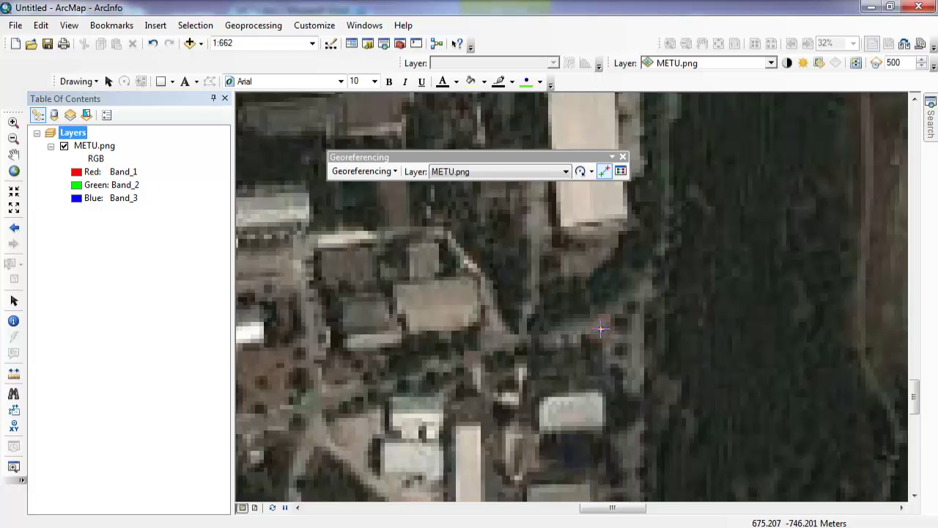
right_click(601, 330)
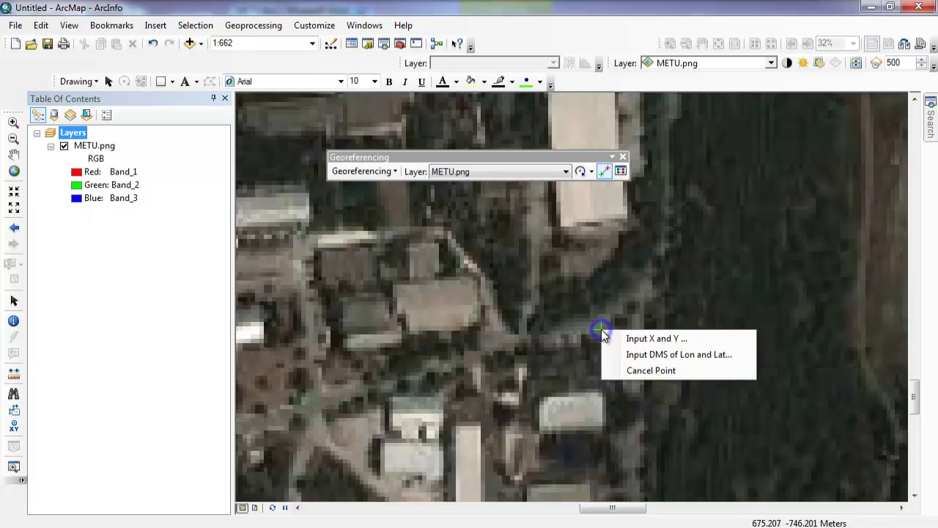
click(661, 357)
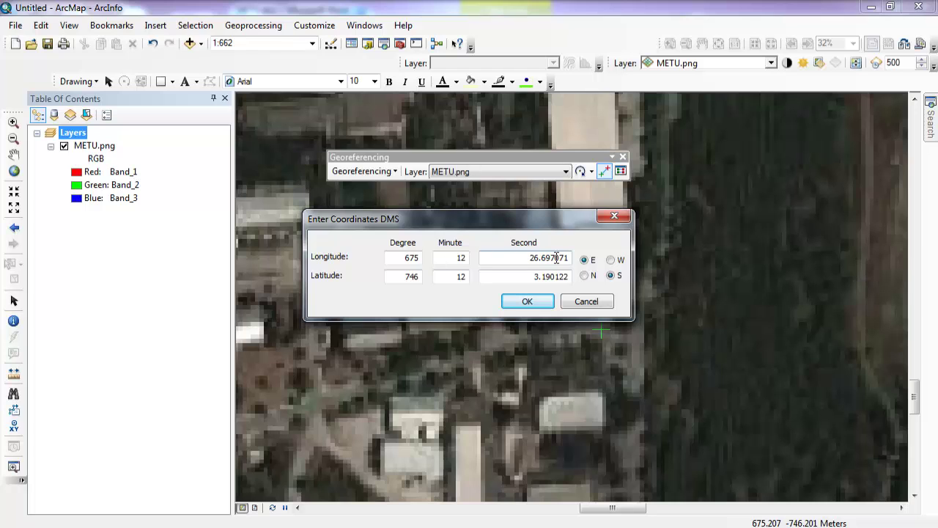
click(579, 300)
right_click(602, 329)
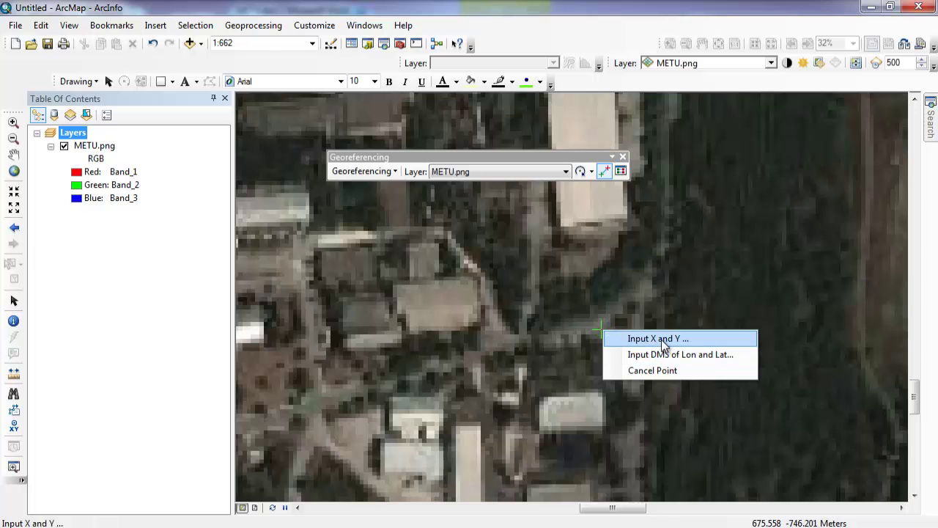
click(664, 344)
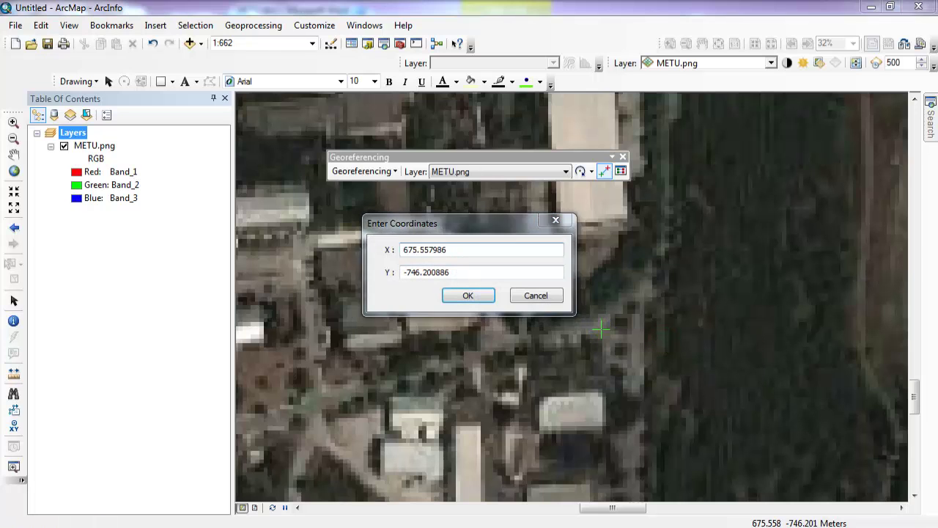
Step: Copy METU1's UTM X value, 481560.1931, from METU.doc in Word into the control point's X coordinate in ArcMap
key(alt+Tab)
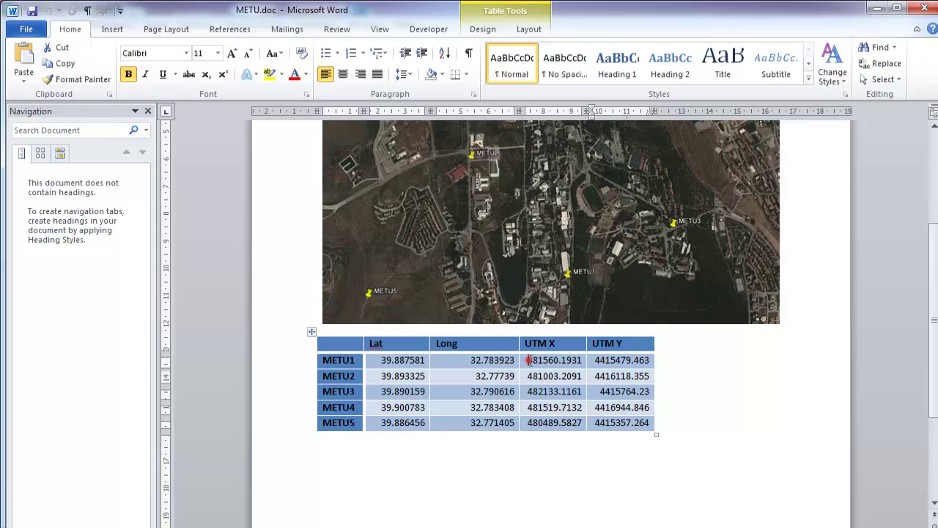
double_click(534, 360)
key(ctrl+c)
key(alt+Tab)
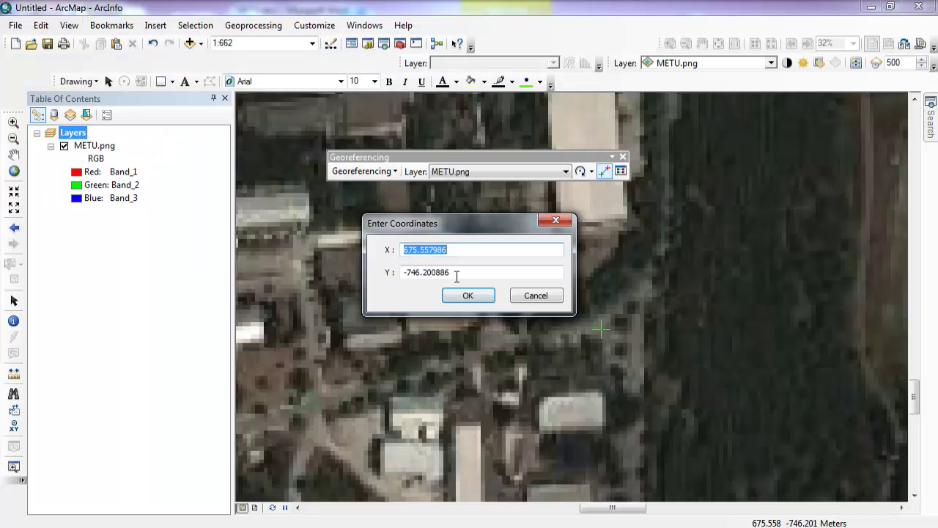
key(ctrl+v)
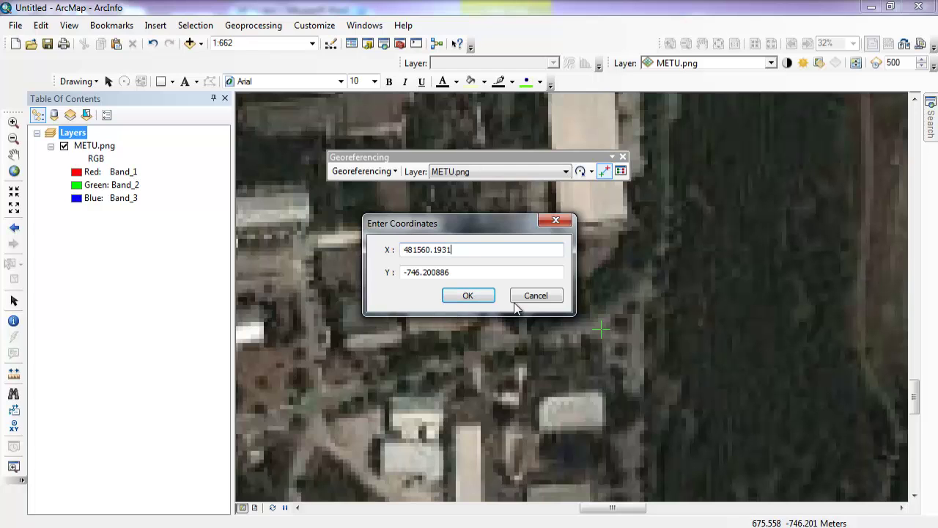
Step: Copy METU1's UTM Y value, 4415479.463, from METU.doc in Word into the Y coordinate in ArcMap and apply the link
key(alt+Tab)
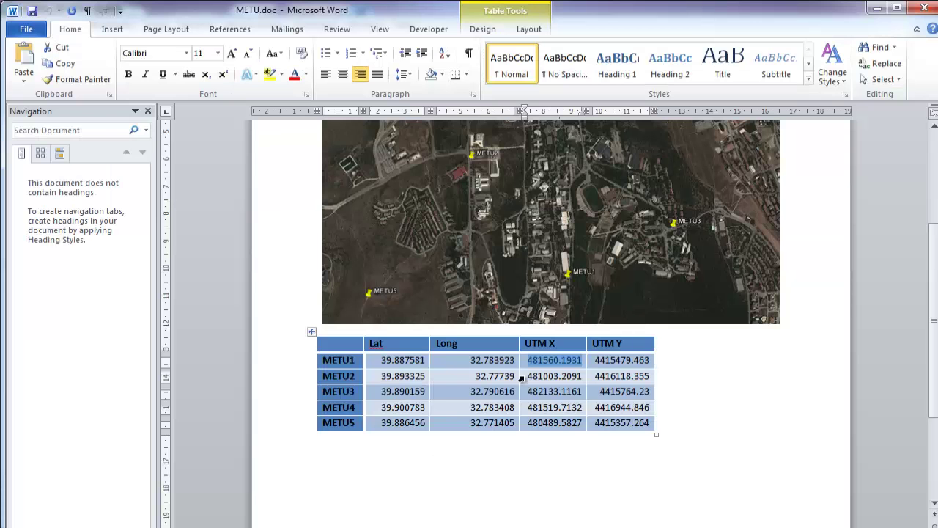
double_click(603, 359)
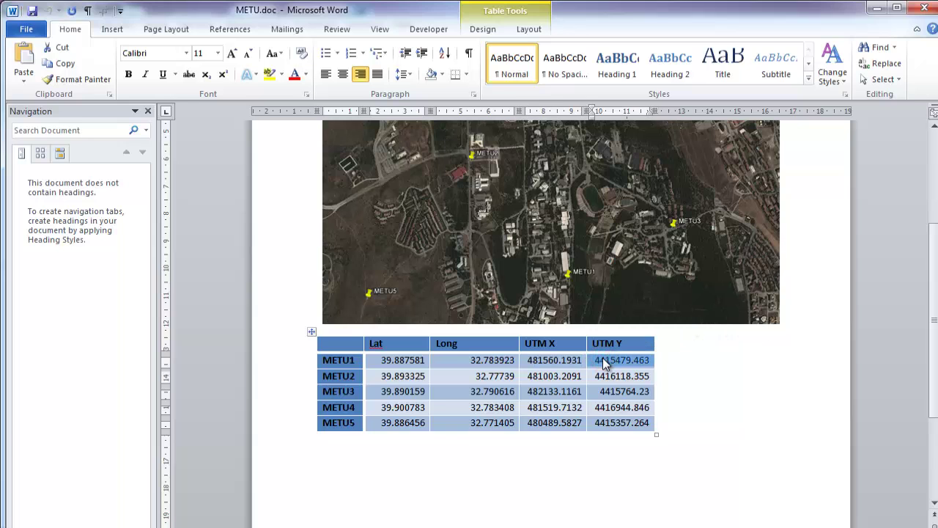
key(alt+Tab)
drag(485, 269, 347, 276)
key(ctrl+v)
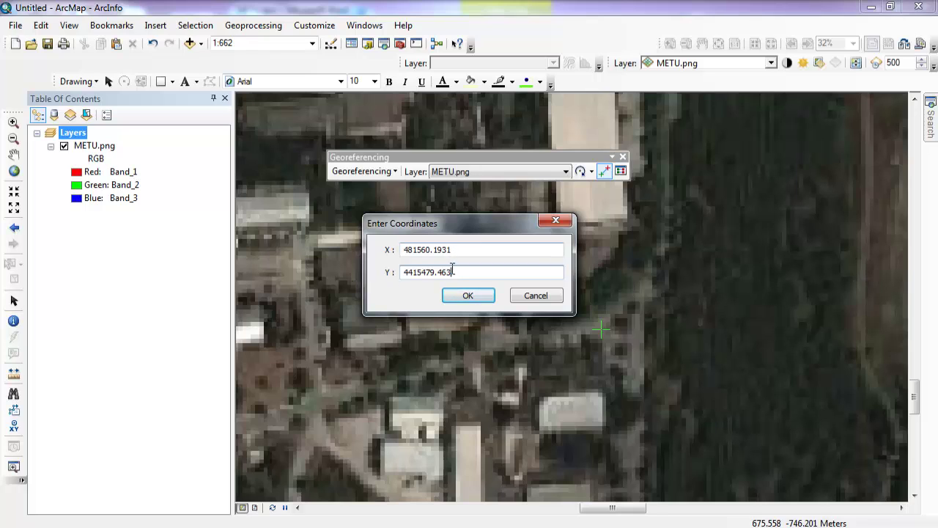
click(458, 296)
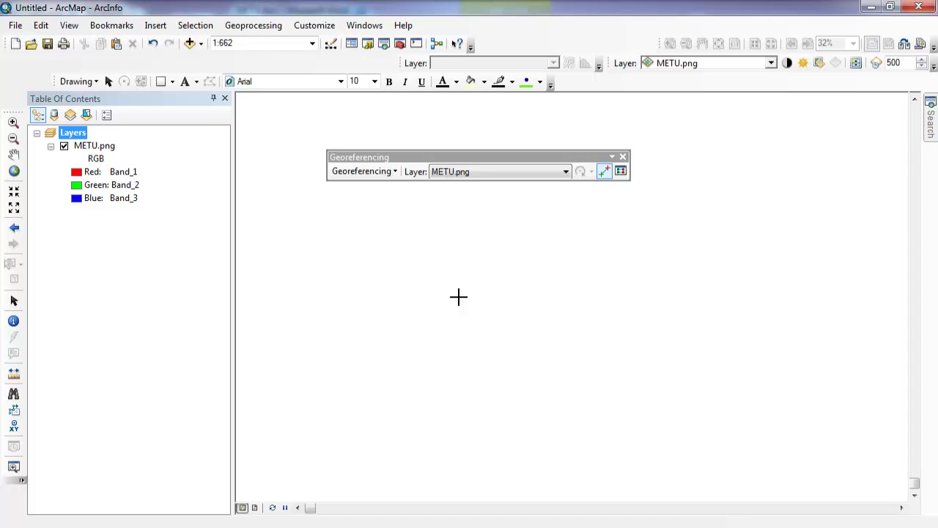
Step: Examine the whole METU.png image and compare it with METU.doc in Word to locate the METU2 control point
click(13, 171)
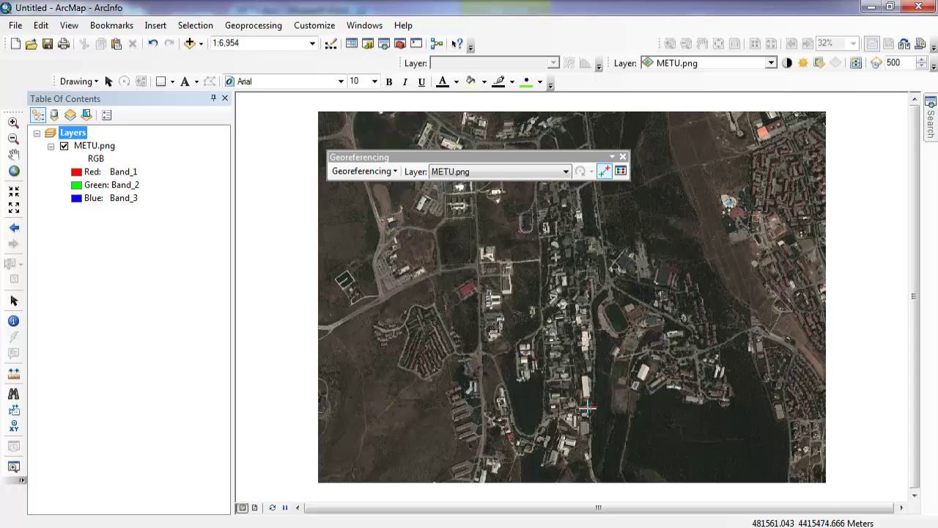
click(13, 123)
click(463, 262)
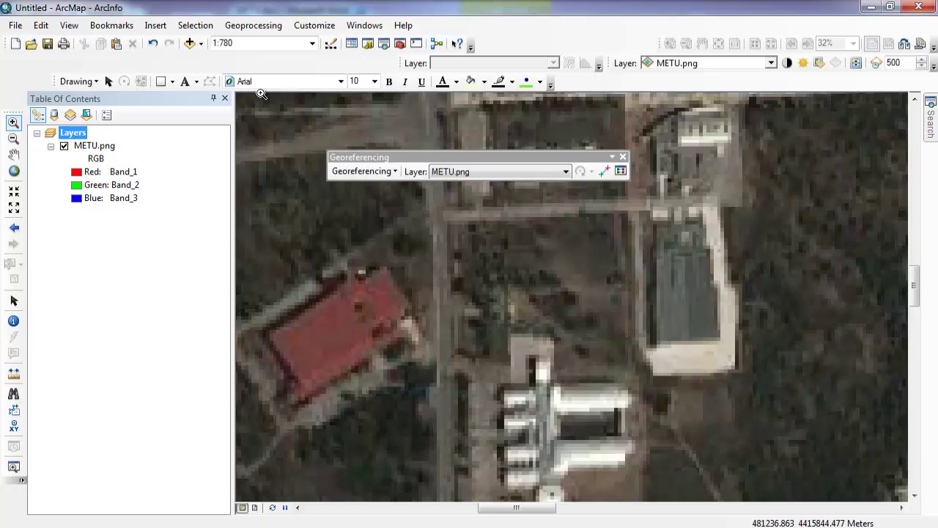
click(13, 171)
scroll(451, 246, up, 4)
scroll(468, 277, up, 3)
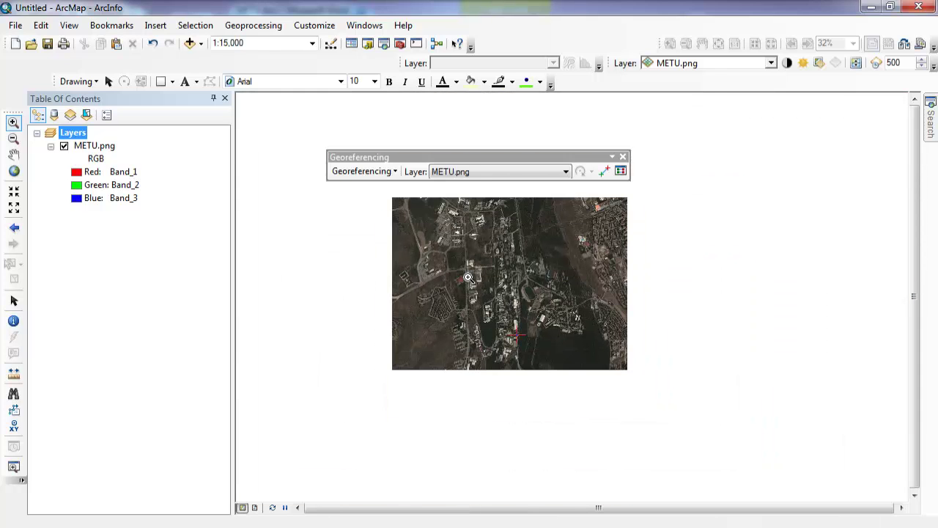
click(350, 525)
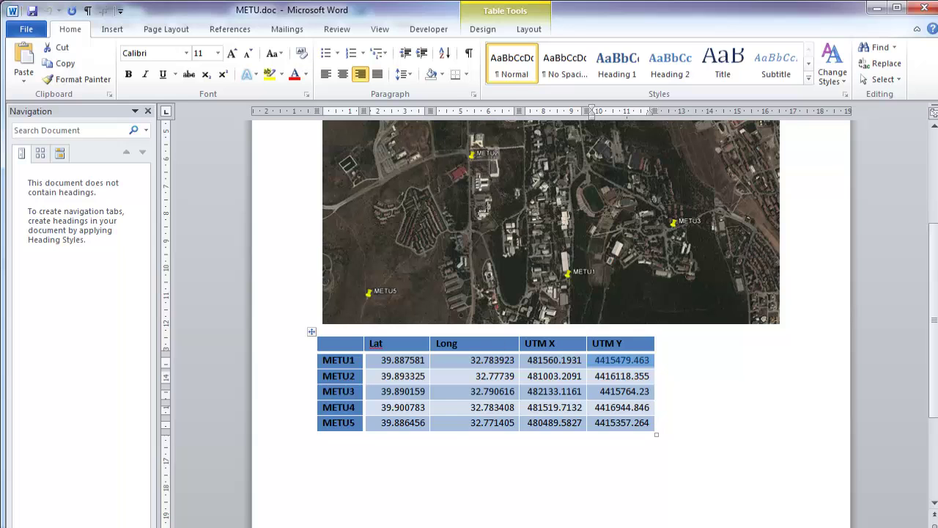
key(alt+Tab)
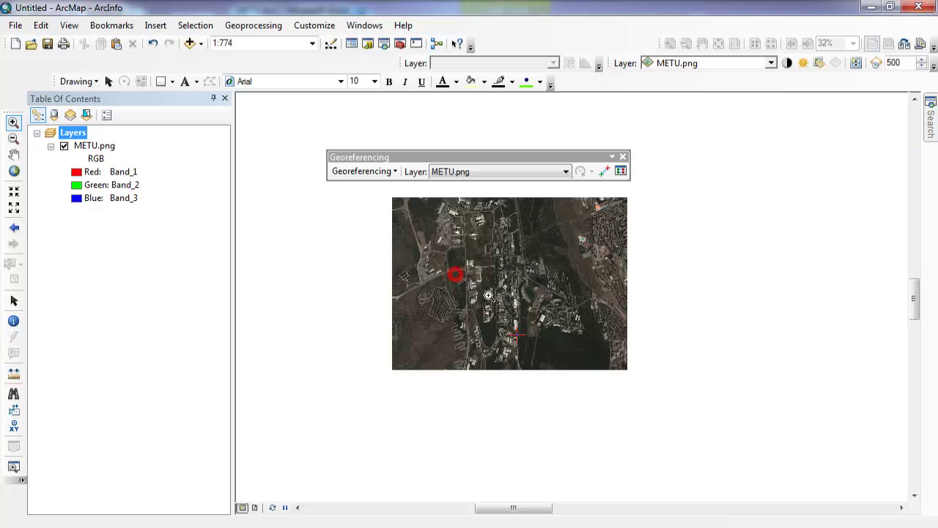
Step: Dock the floating Georeferencing toolbar and zoom in on the METU2 road junction near the red-roofed building
click(489, 296)
double_click(547, 156)
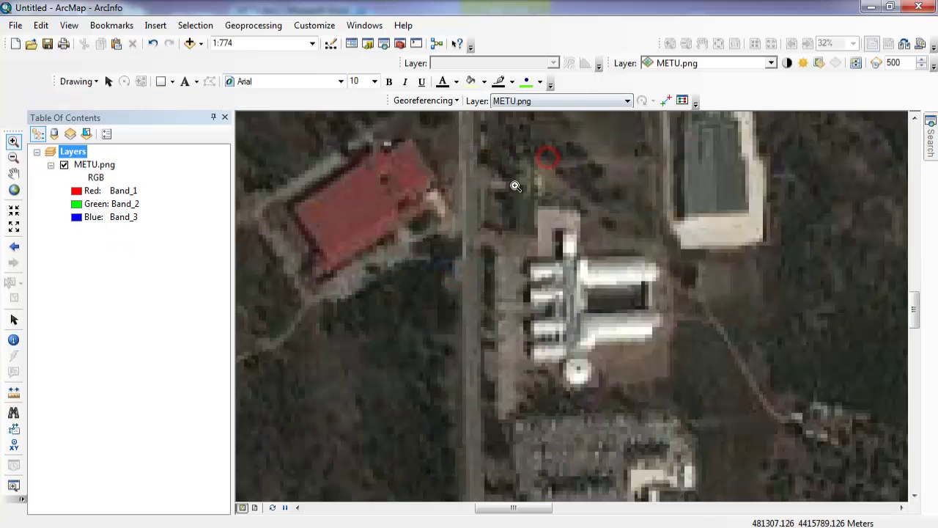
scroll(476, 168, up, 2)
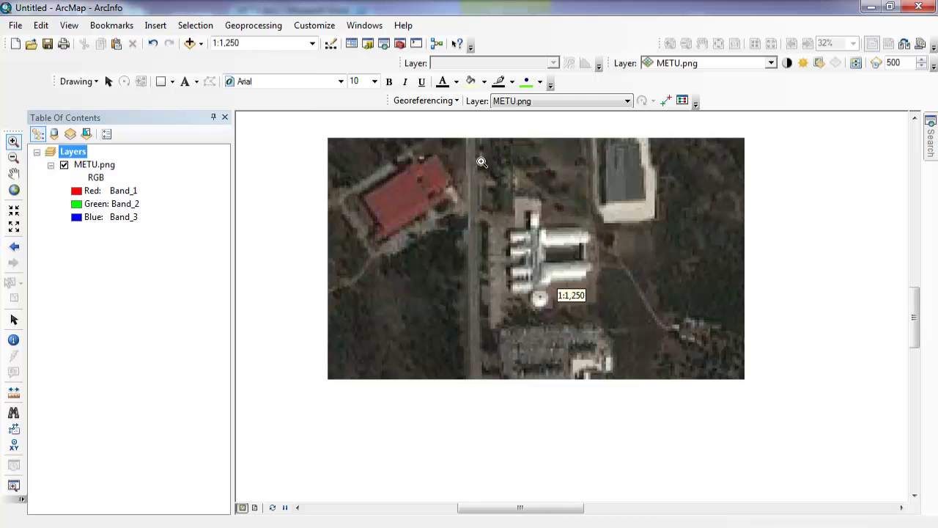
scroll(482, 182, down, 2)
drag(460, 187, 511, 238)
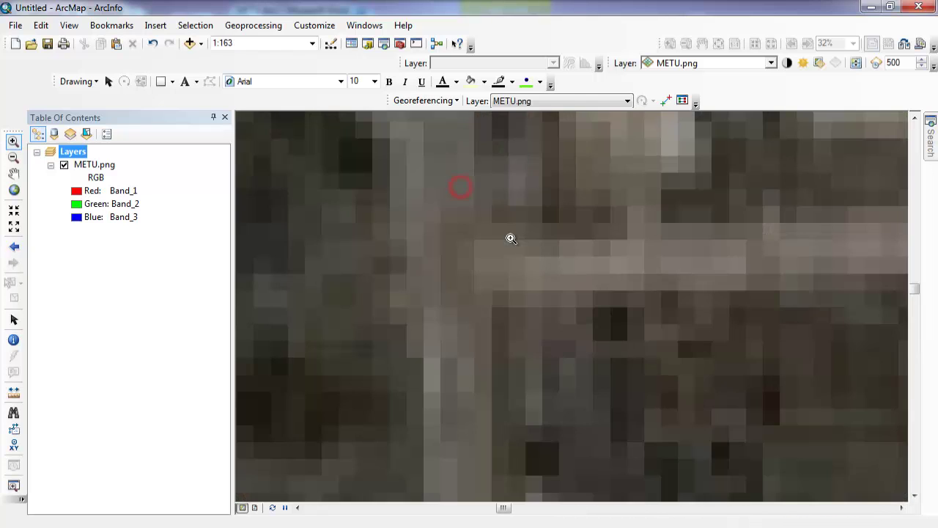
scroll(513, 242, up, 3)
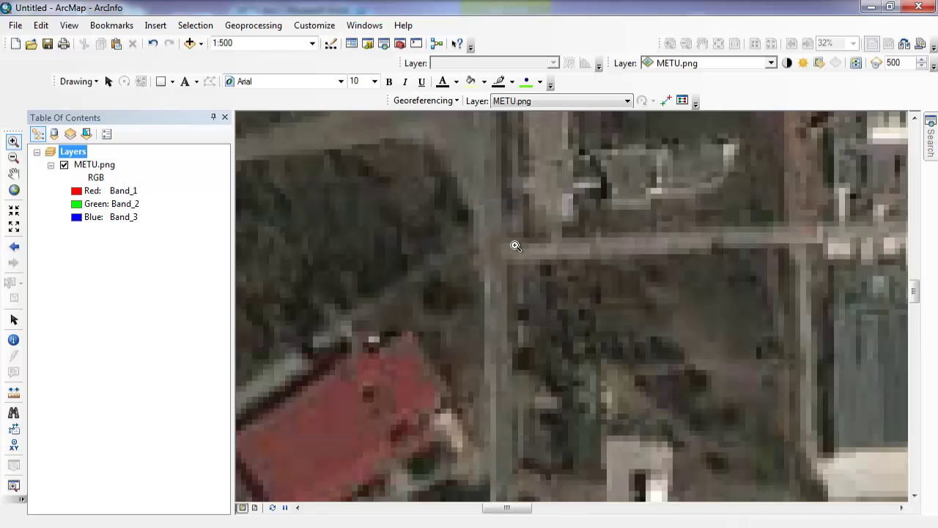
scroll(515, 246, up, 1)
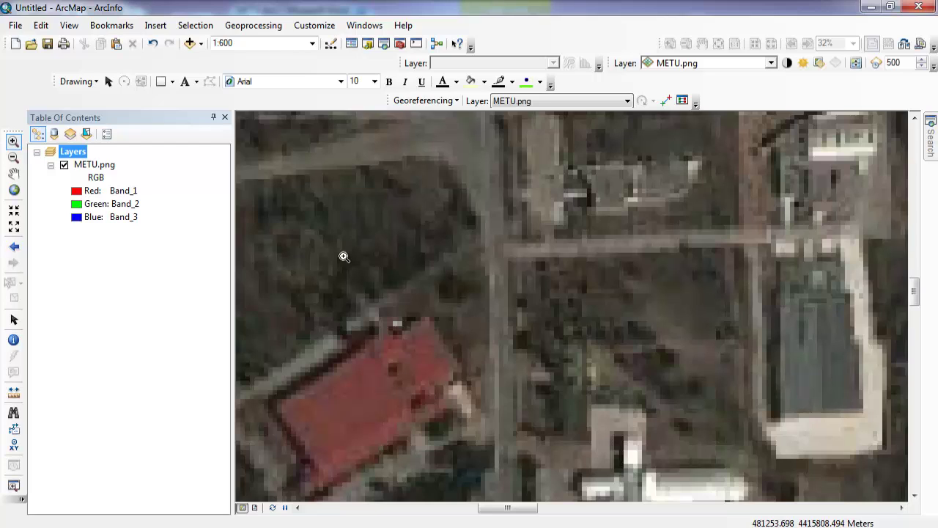
Step: Add the second control point at the METU2 road junction and open its X and Y map coordinate entry
click(666, 101)
click(666, 100)
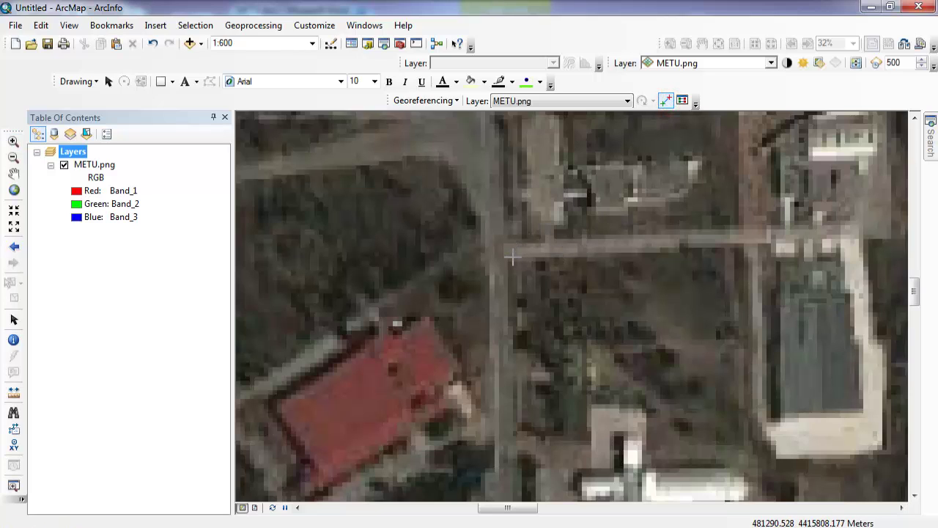
click(512, 255)
click(512, 256)
right_click(513, 256)
click(555, 266)
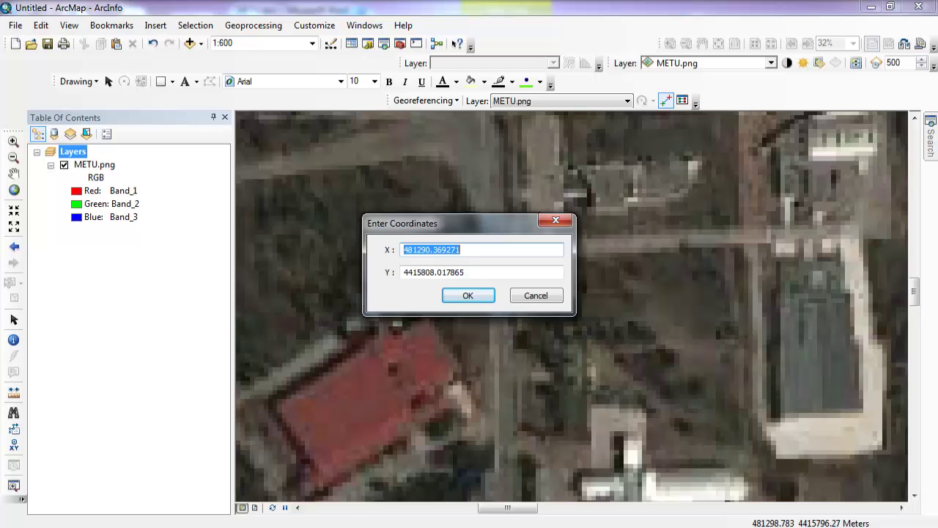
Step: Copy METU2's UTM X value, 481003.2091, from METU.doc in Word into the second control point's X coordinate in ArcMap
key(alt+Tab)
double_click(546, 376)
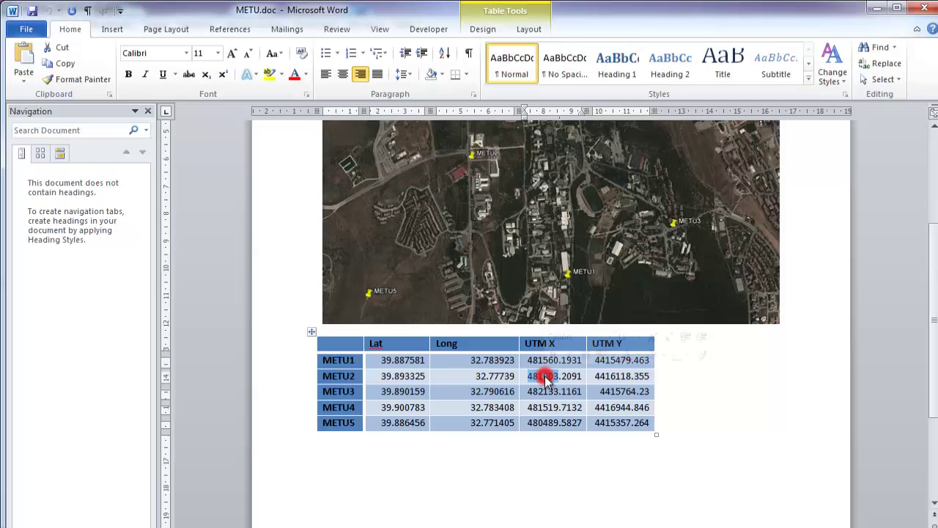
key(alt+Tab)
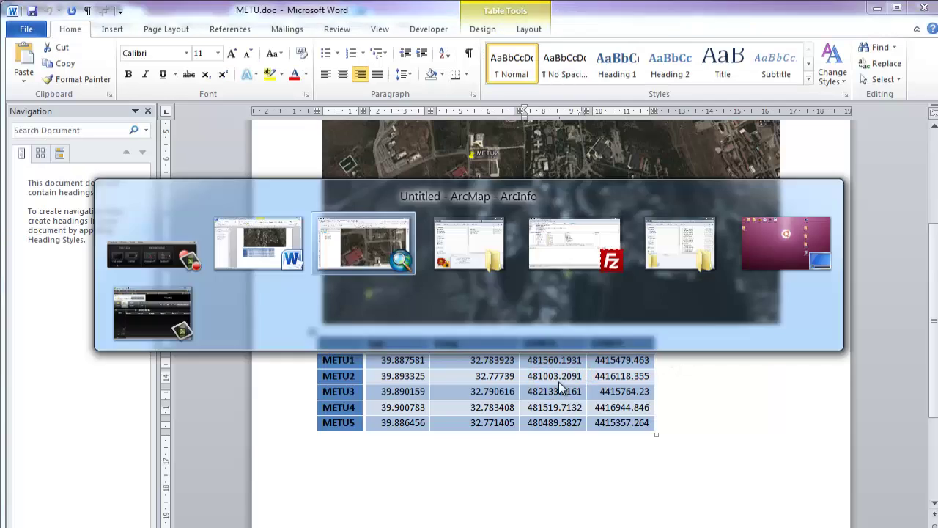
key(ctrl+v)
key(Tab)
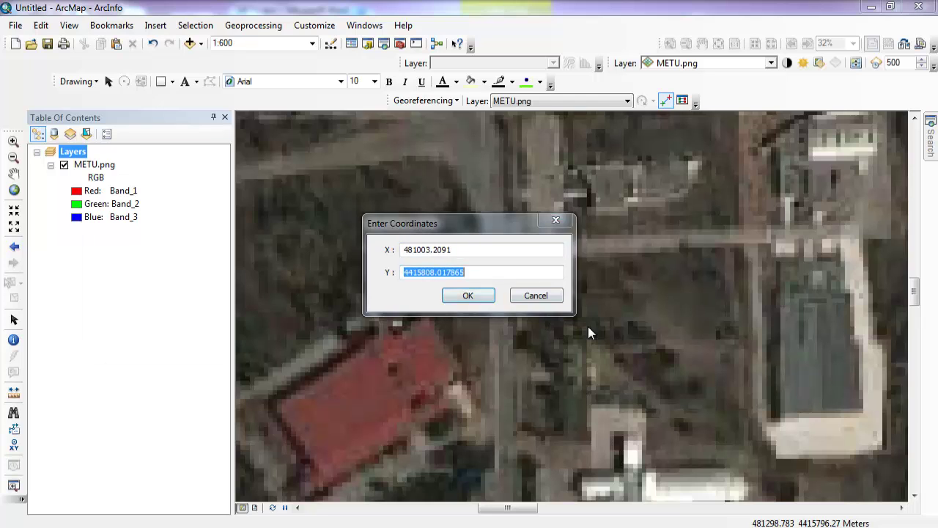
Step: Copy METU2's UTM Y value, 4416118.355, from METU.doc in Word into the Y coordinate in ArcMap and apply the link
key(alt+Tab)
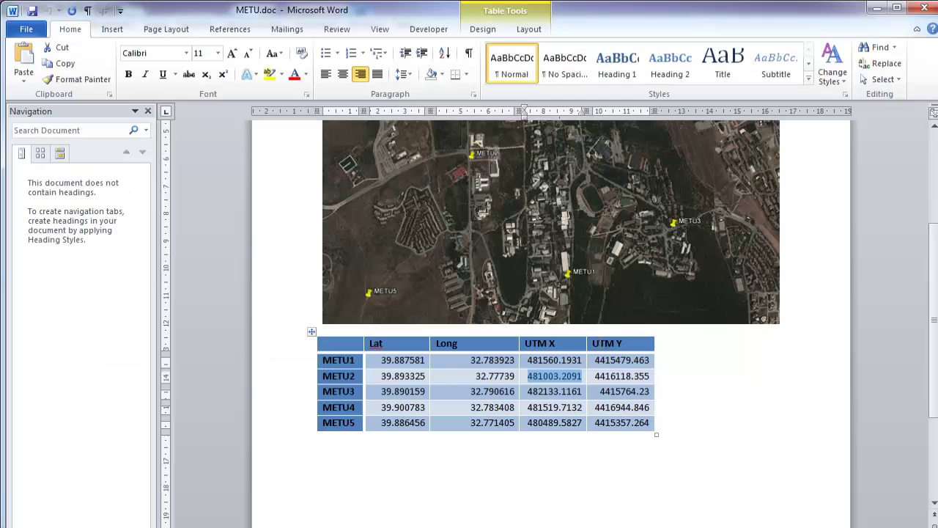
click(618, 375)
double_click(618, 375)
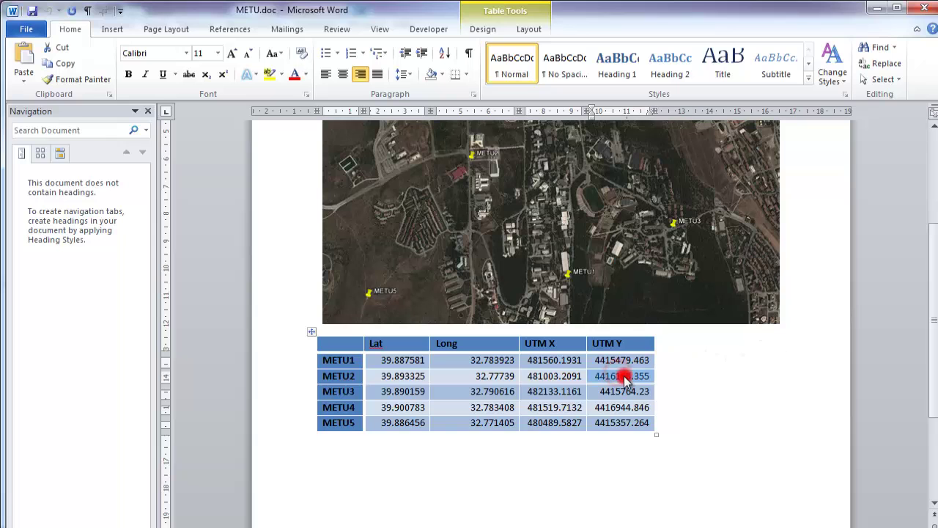
key(alt+Tab)
text(4416118.255)
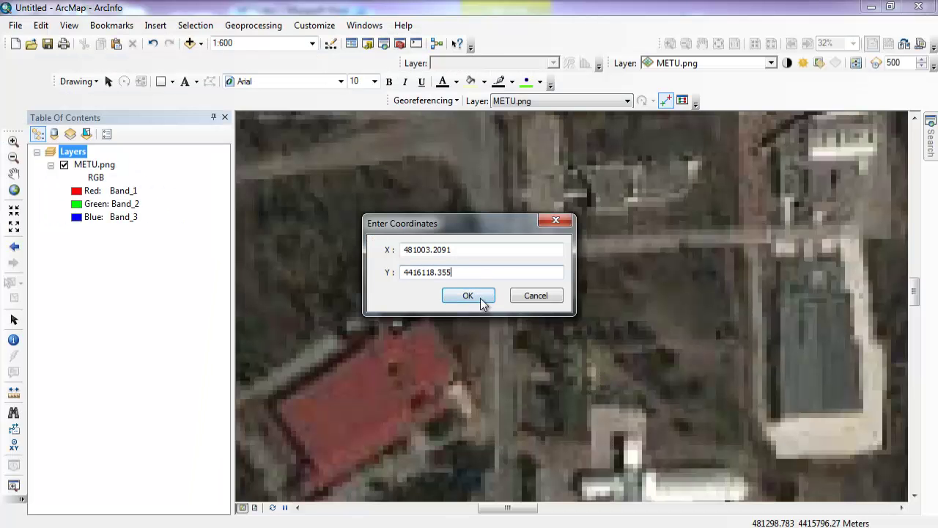
click(473, 296)
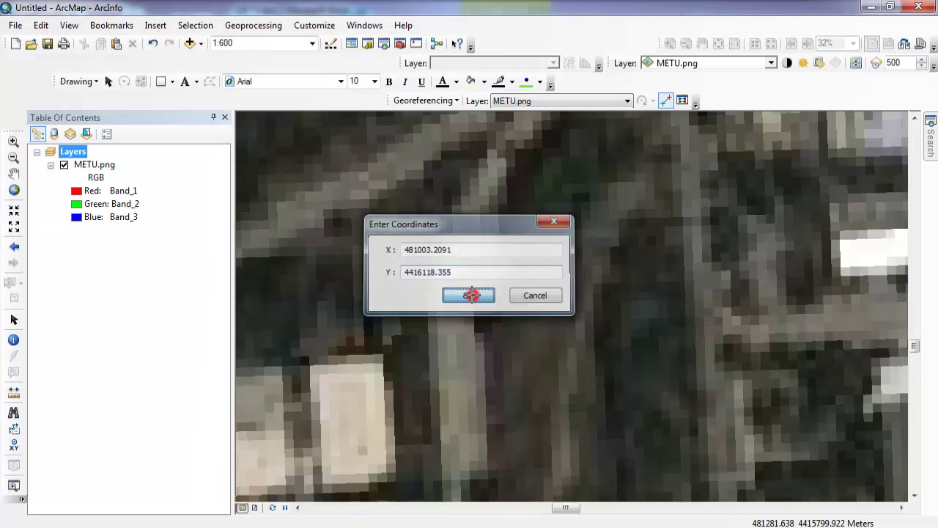
Step: View the full image extent and review the source and map coordinates of both control points in the link table
click(13, 190)
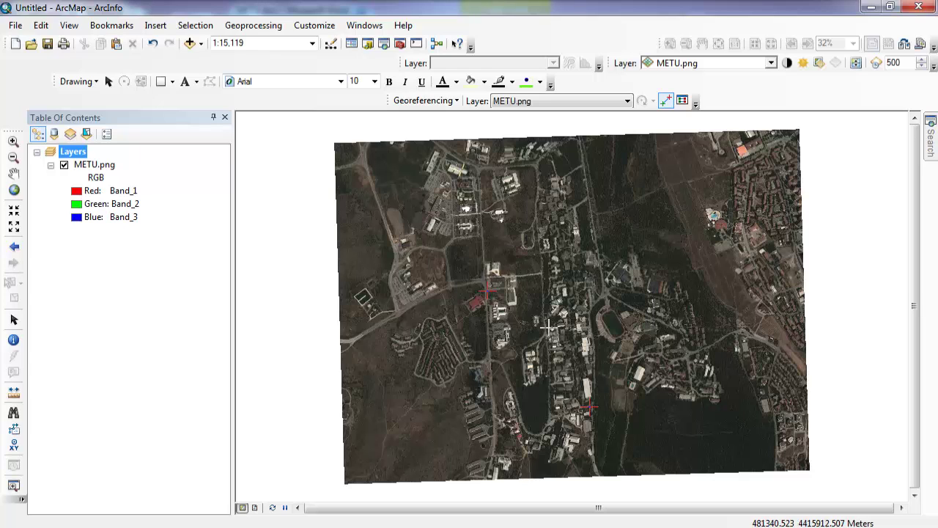
click(682, 101)
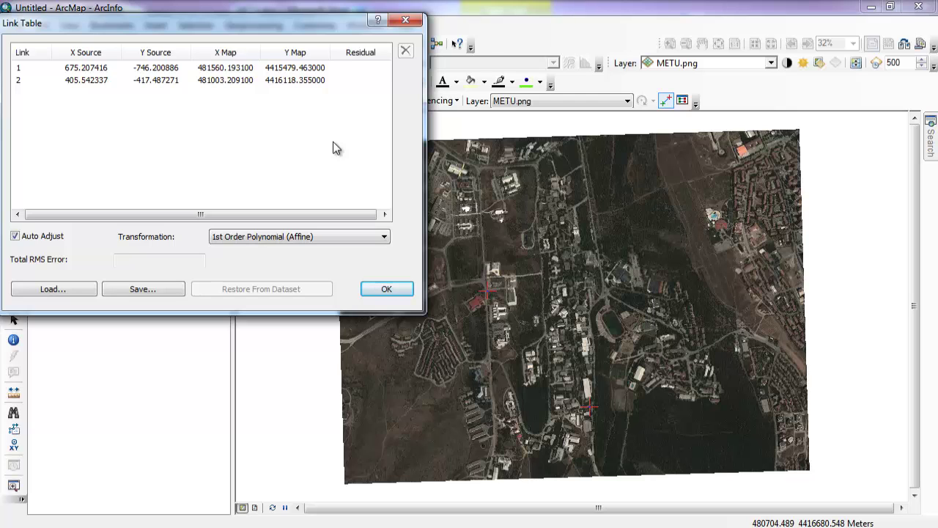
click(407, 20)
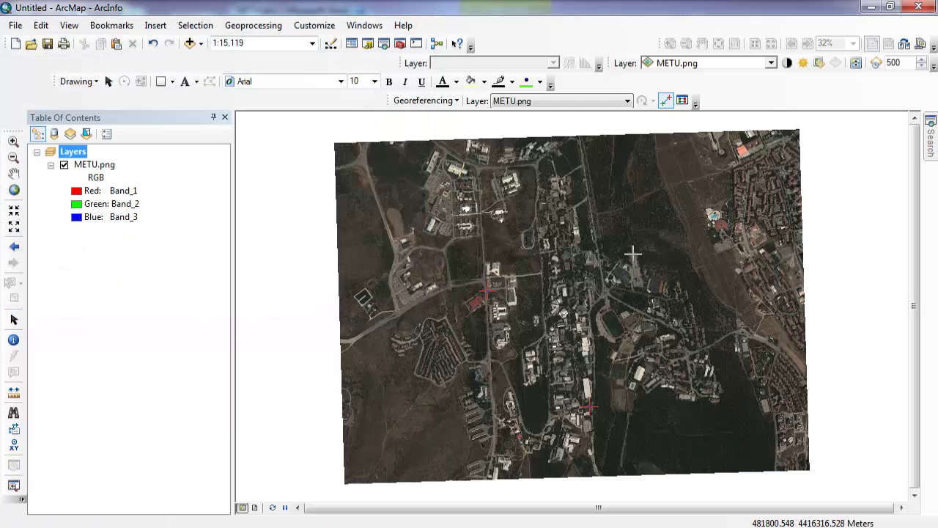
Step: Add the third control point at the METU3 road junction and open its X and Y map coordinate entry
scroll(712, 347, up, 1)
scroll(715, 366, up, 3)
scroll(636, 314, up, 5)
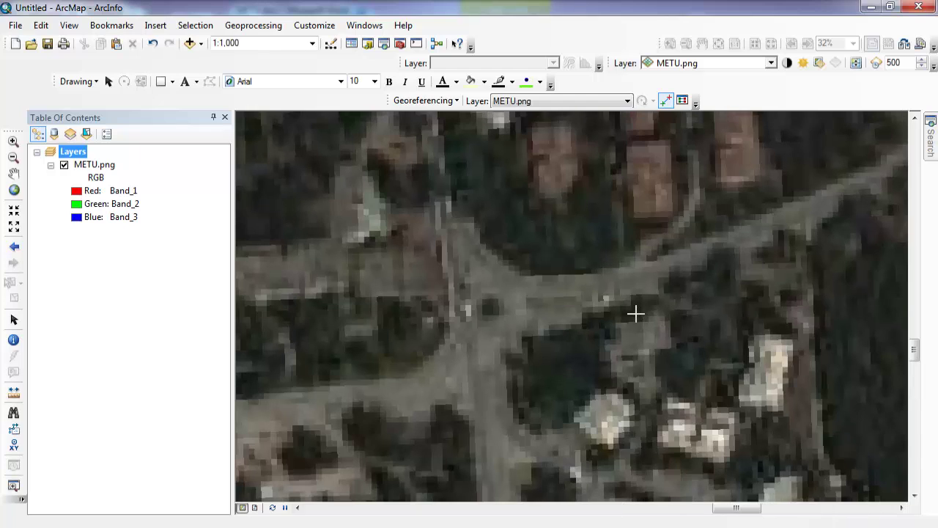
right_click(576, 295)
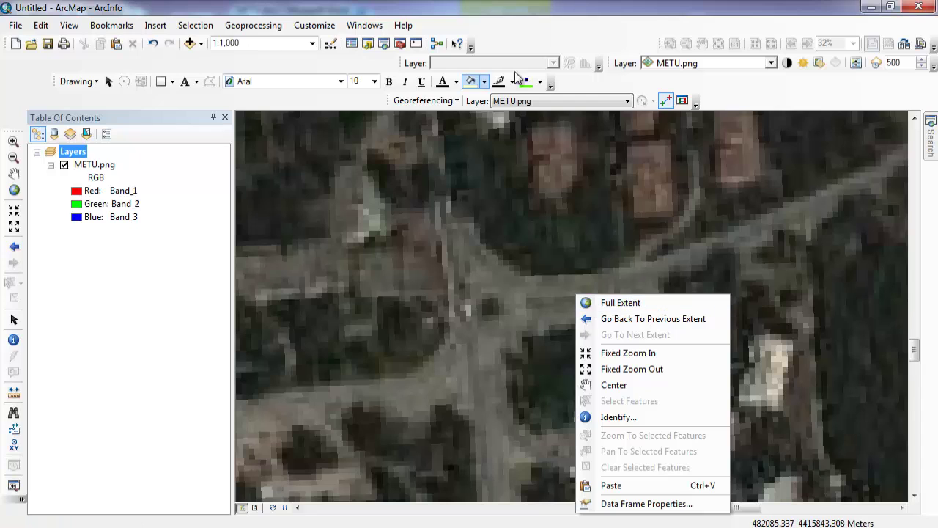
key(Escape)
click(667, 101)
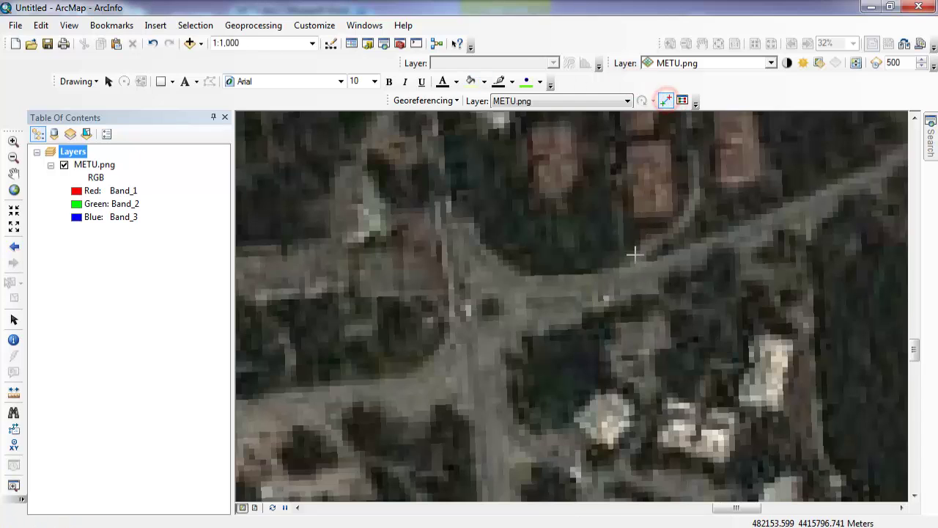
click(591, 291)
right_click(591, 291)
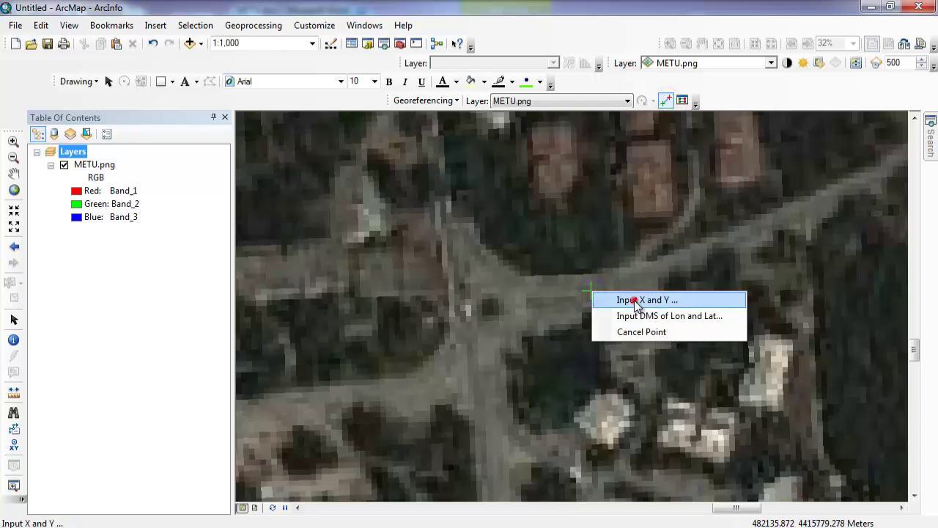
click(632, 300)
Step: Copy METU3's UTM X value, 482133.1161, from METU.doc in Word into the third control point's X coordinate in ArcMap
key(alt+Tab)
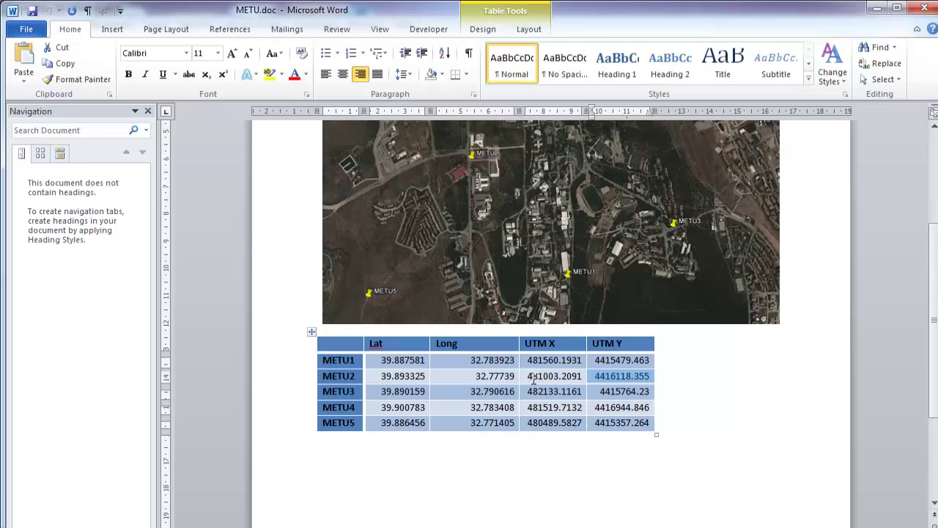
double_click(564, 391)
key(ctrl+c)
key(alt+Tab)
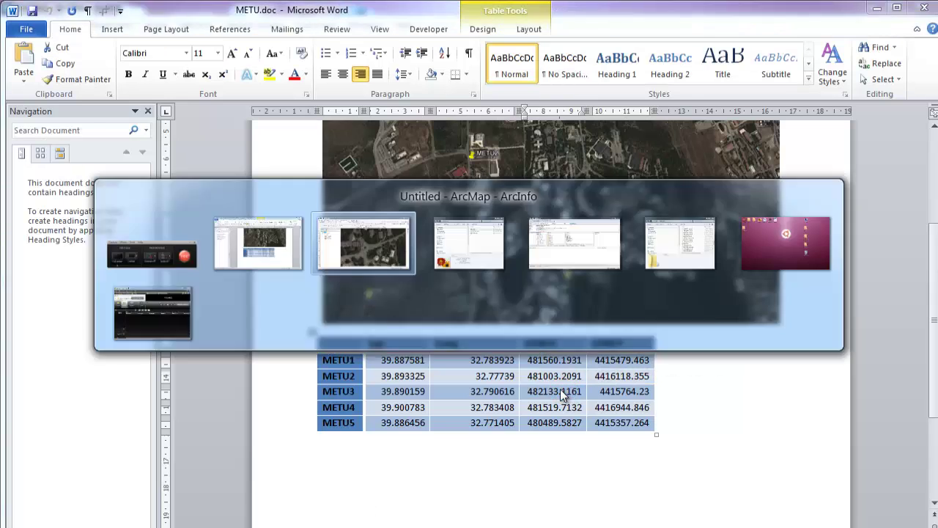
key(ctrl+v)
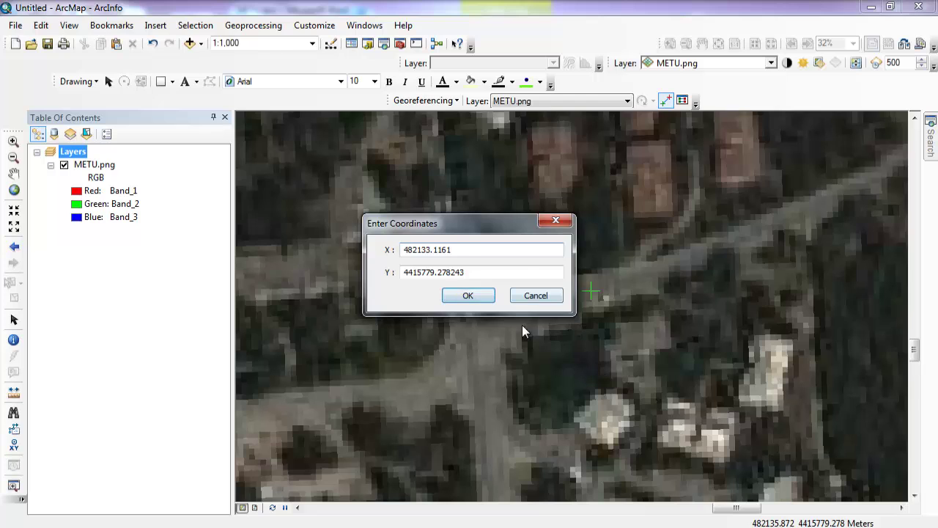
Step: Enter METU3's UTM Y value from METU.doc in Word, 4415764.23, as the Y coordinate in ArcMap and apply the link
key(alt+Tab)
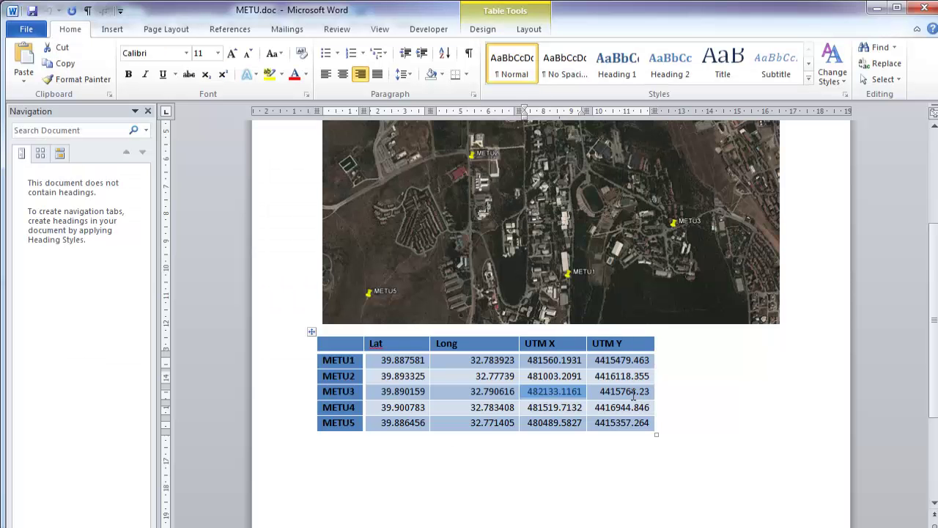
double_click(634, 391)
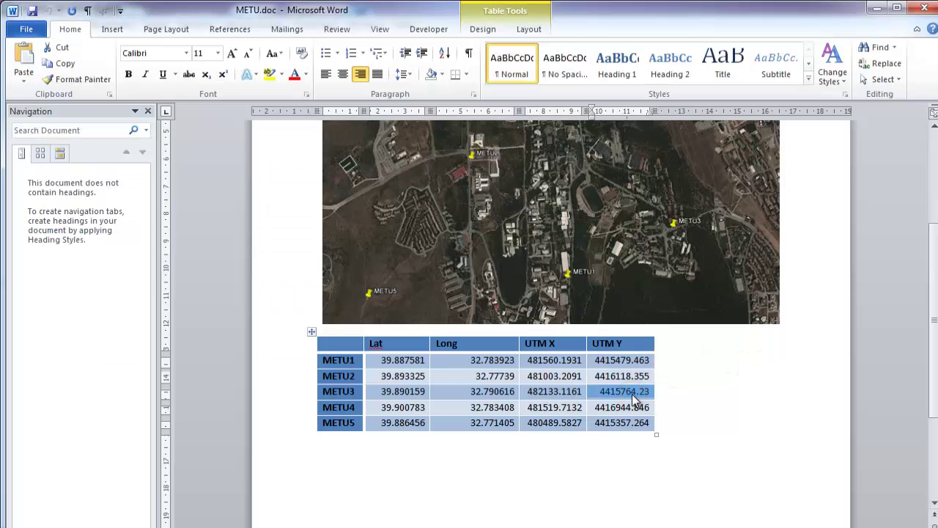
key(alt+Tab)
click(481, 272)
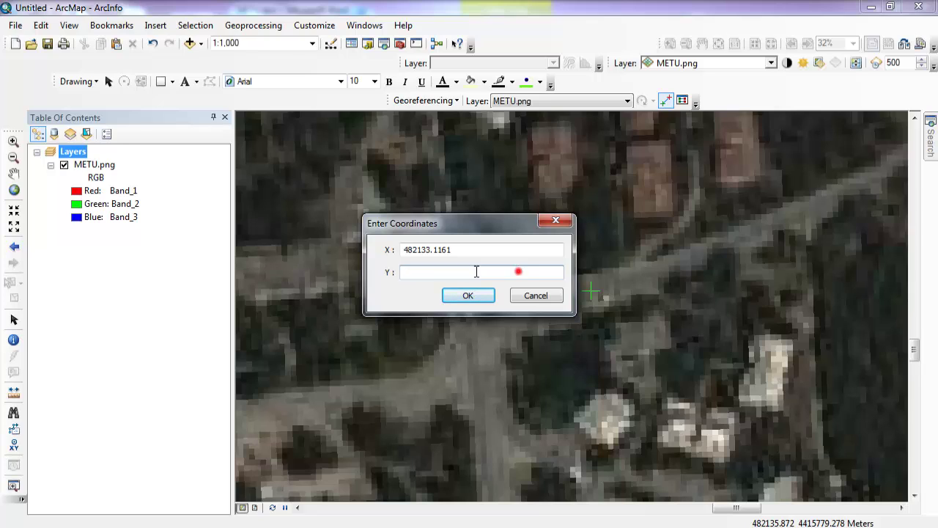
double_click(519, 271)
text(4415764.23)
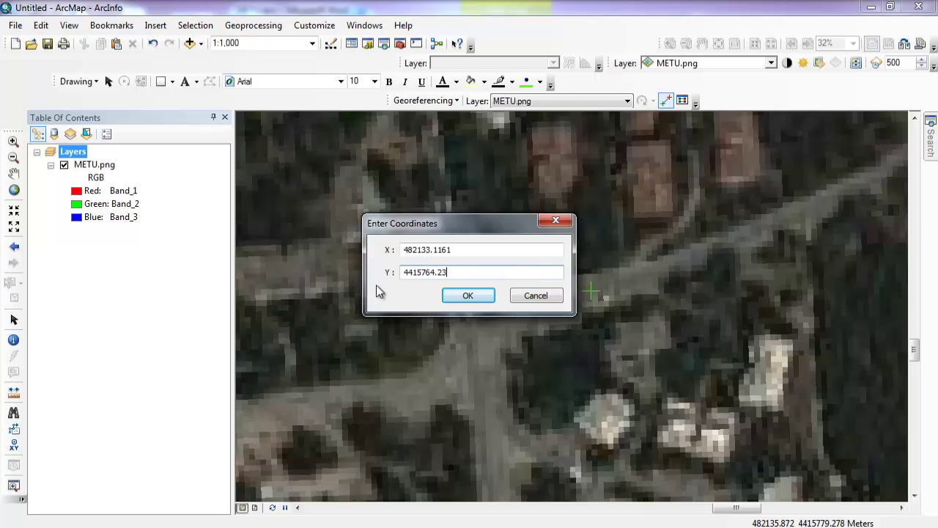
key(alt+Tab)
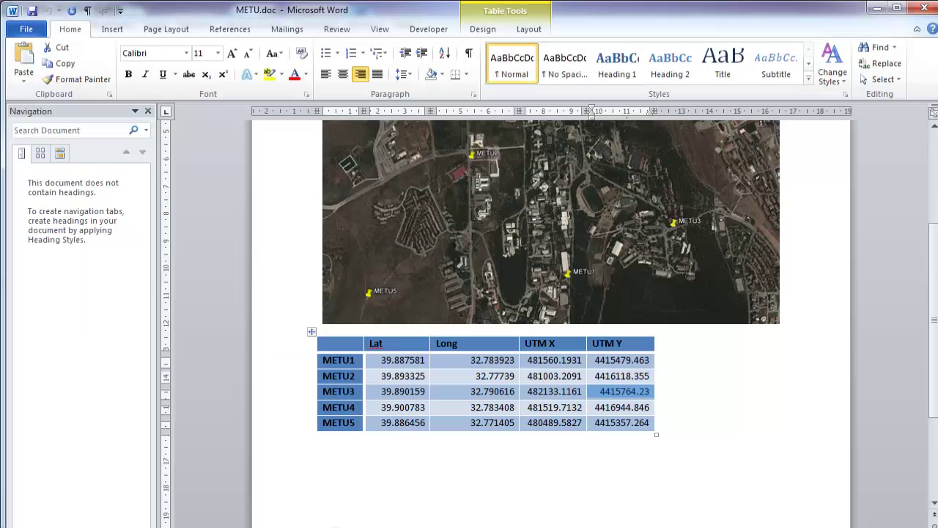
key(alt+Tab)
click(468, 295)
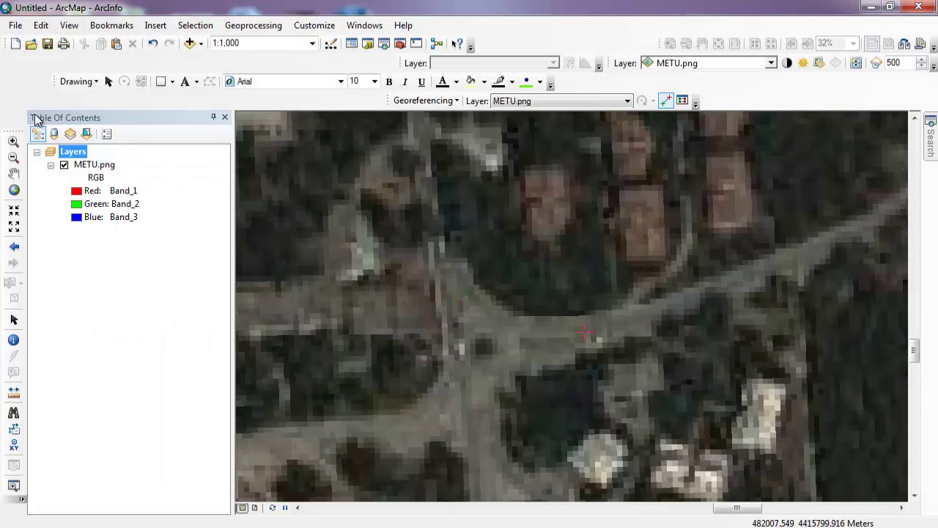
Step: Add the fourth control point at the METU4 road junction near the image's northern edge and open its X and Y map coordinate entry
click(13, 190)
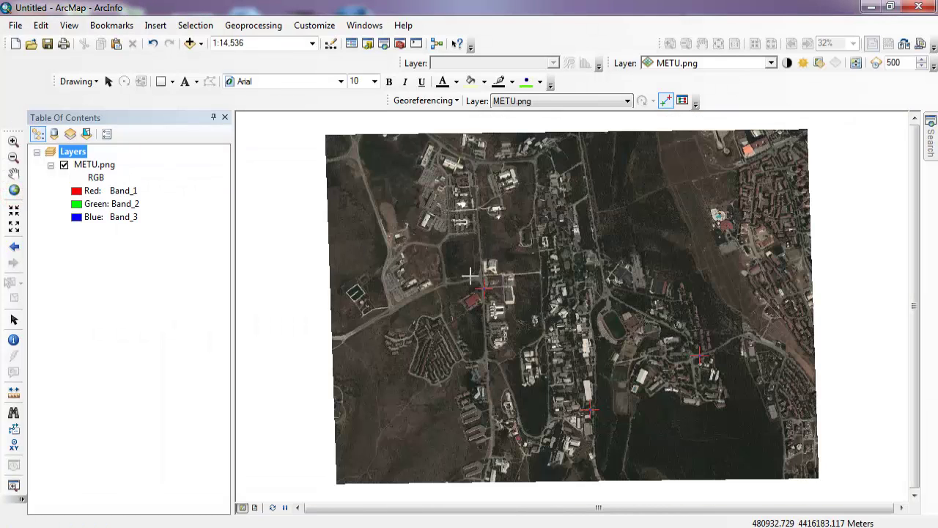
click(598, 145)
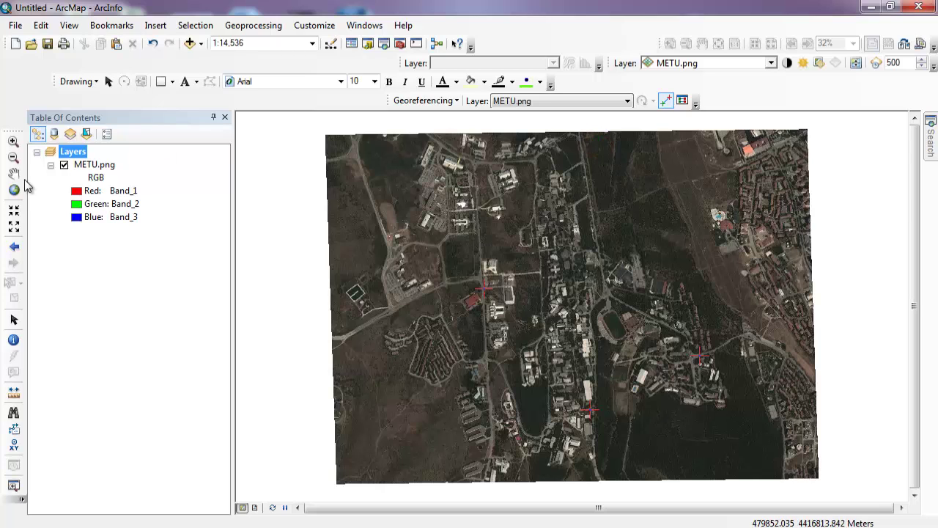
click(14, 140)
drag(560, 123, 586, 144)
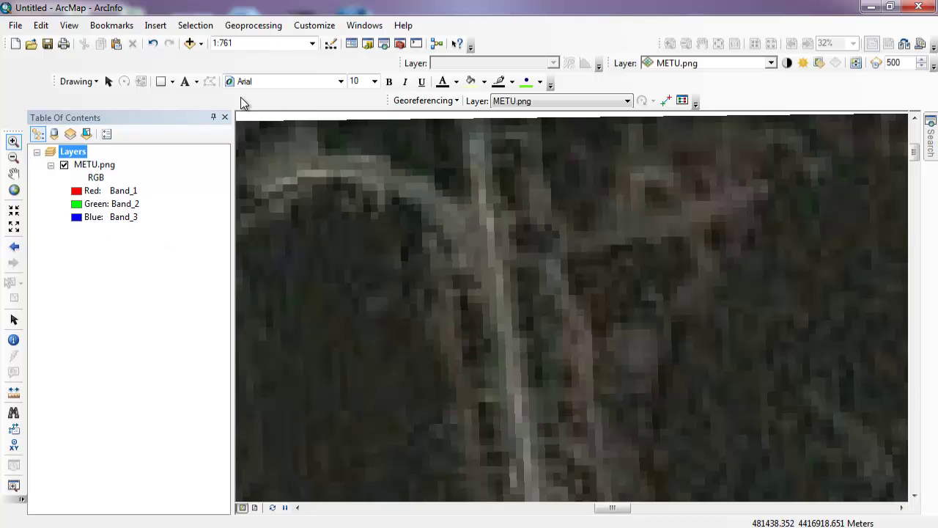
click(665, 102)
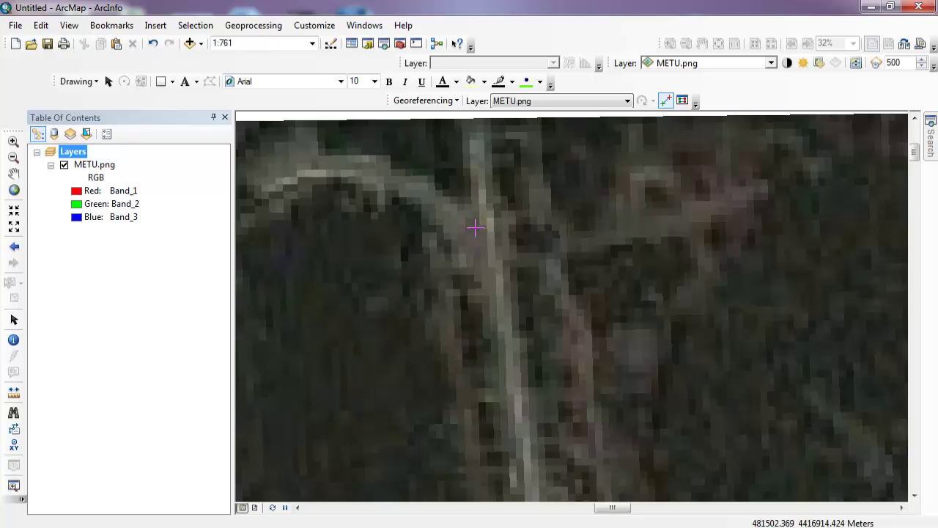
right_click(475, 228)
click(524, 237)
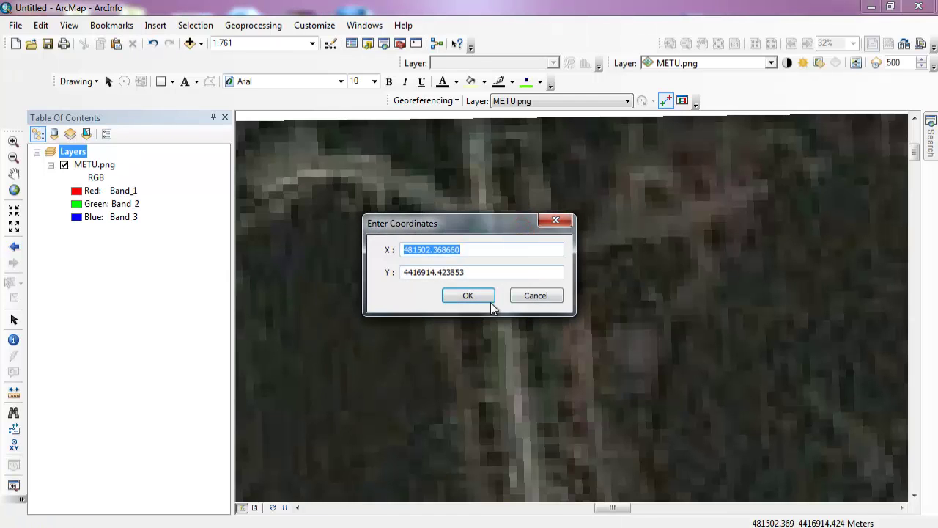
Step: Copy METU4's UTM X value, 481519.7132, from METU.doc in Word into the fourth control point's X coordinate in ArcMap
key(alt+Tab)
key(alt+Tab)
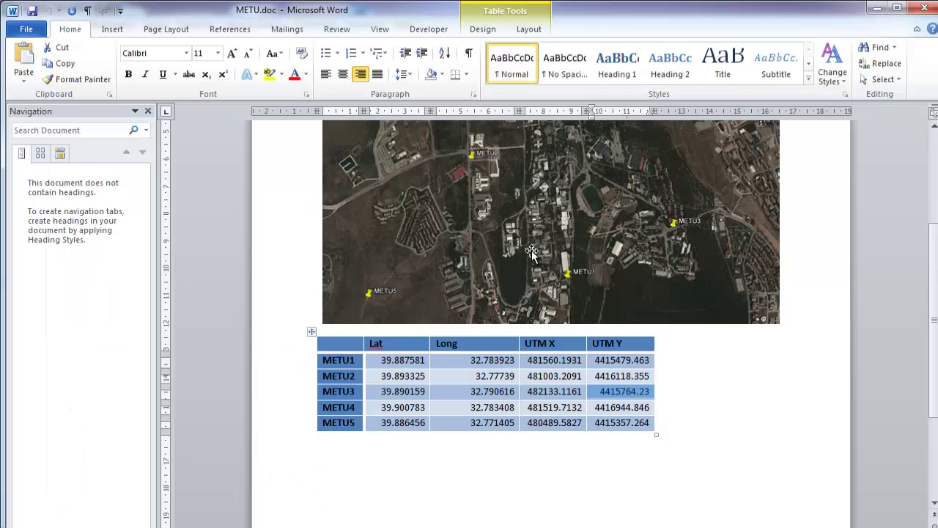
double_click(544, 409)
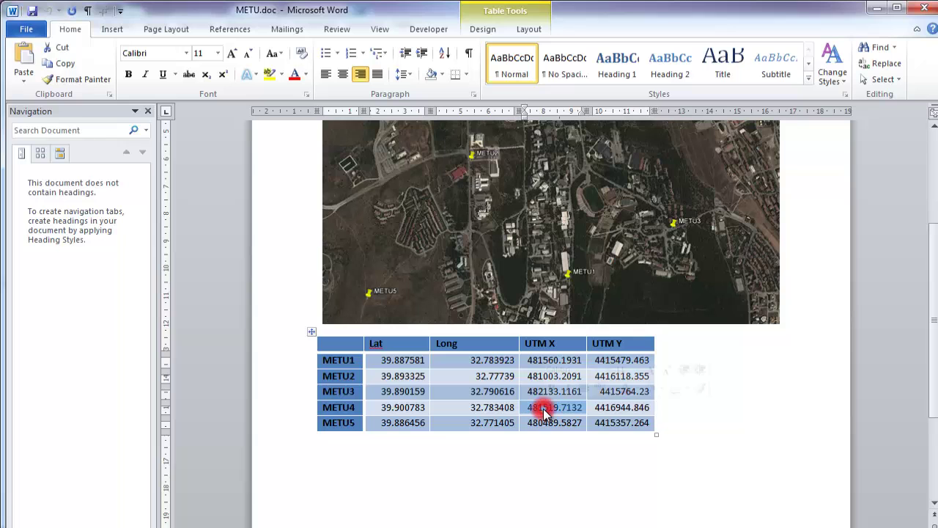
key(ctrl+c)
key(alt+Tab)
key(ctrl+v)
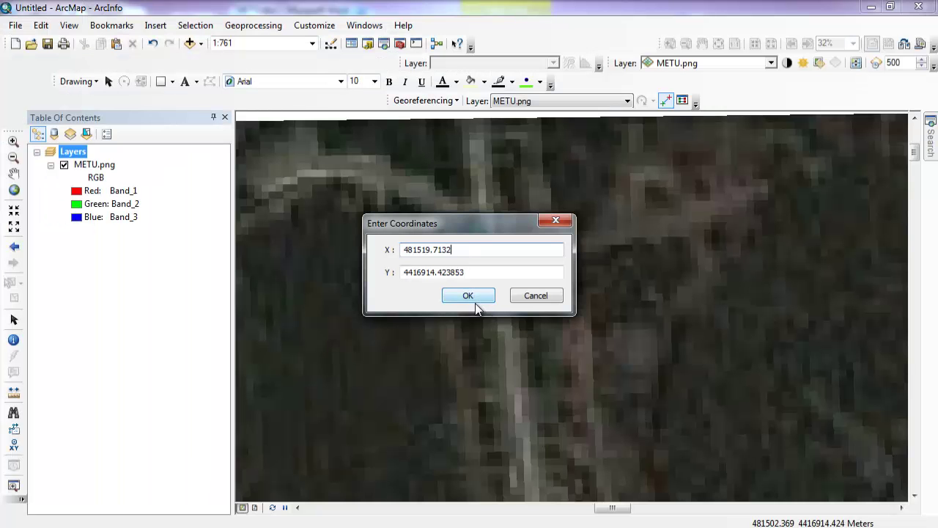
Step: Copy METU4's UTM Y value, 4416944.846, from METU.doc in Word into the Y coordinate in ArcMap and apply the link
key(alt+Tab)
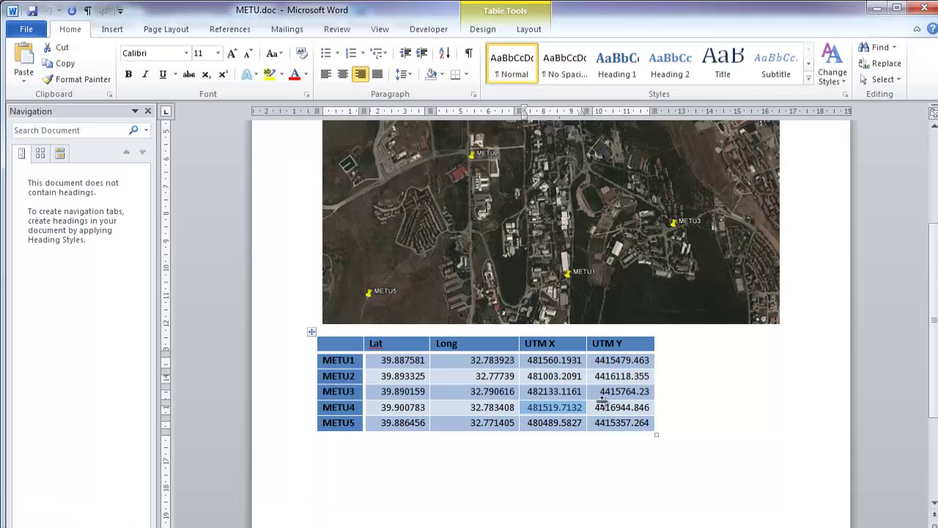
double_click(618, 408)
key(ctrl+c)
key(alt+Tab)
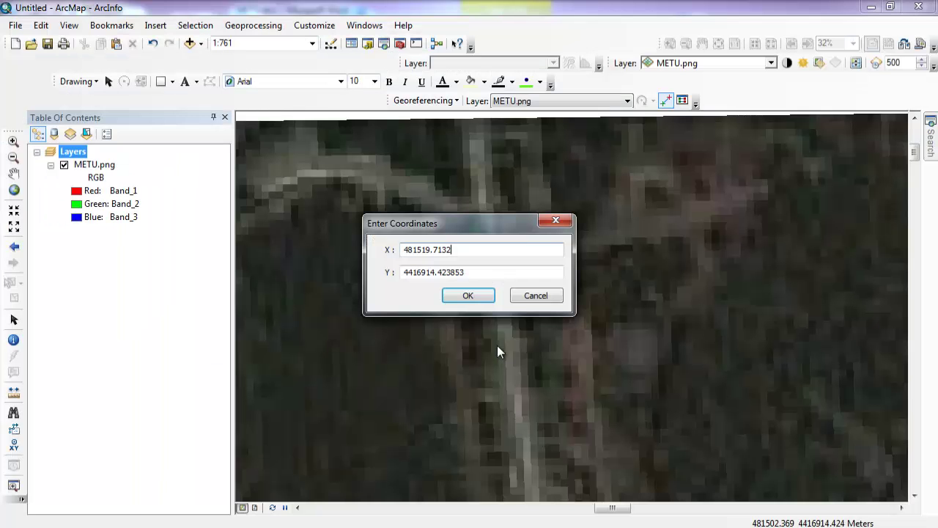
double_click(477, 273)
key(ctrl+v)
click(467, 295)
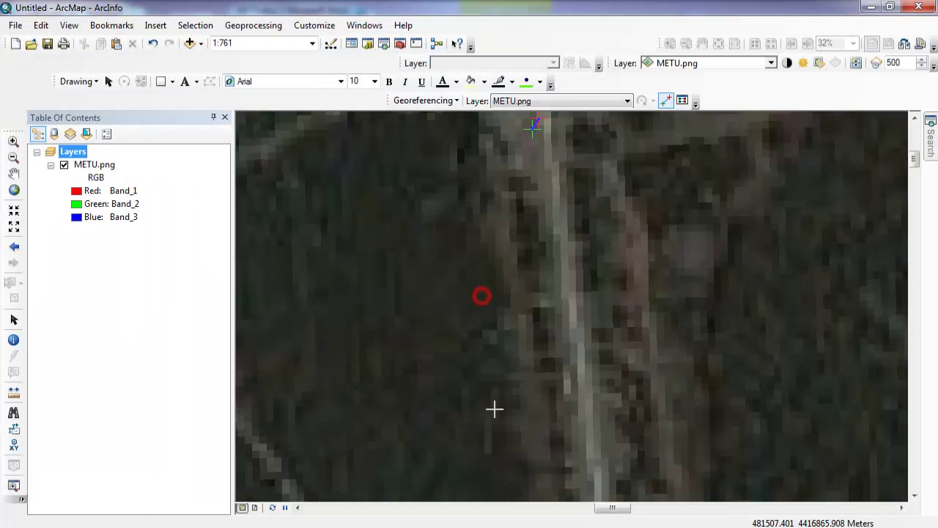
Step: View the full image extent and review the residuals and total RMS error of the four links in the link table
click(14, 189)
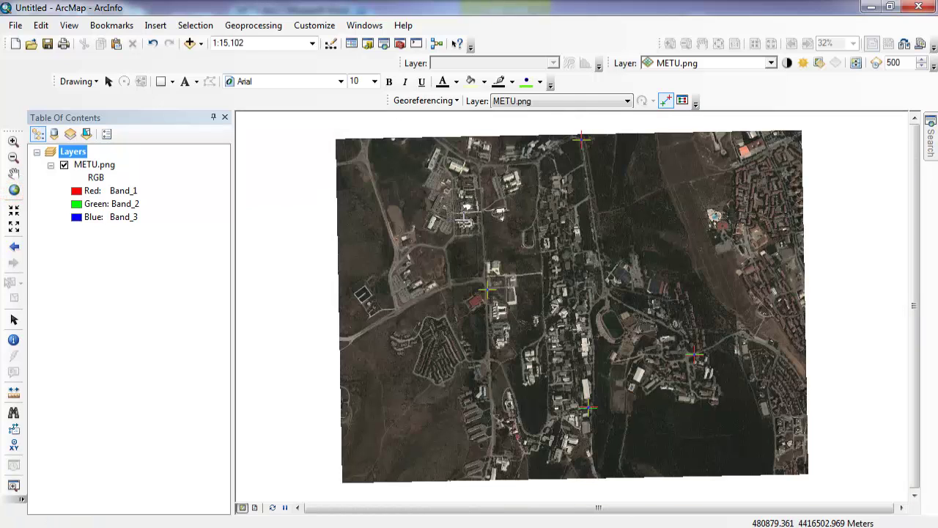
click(682, 102)
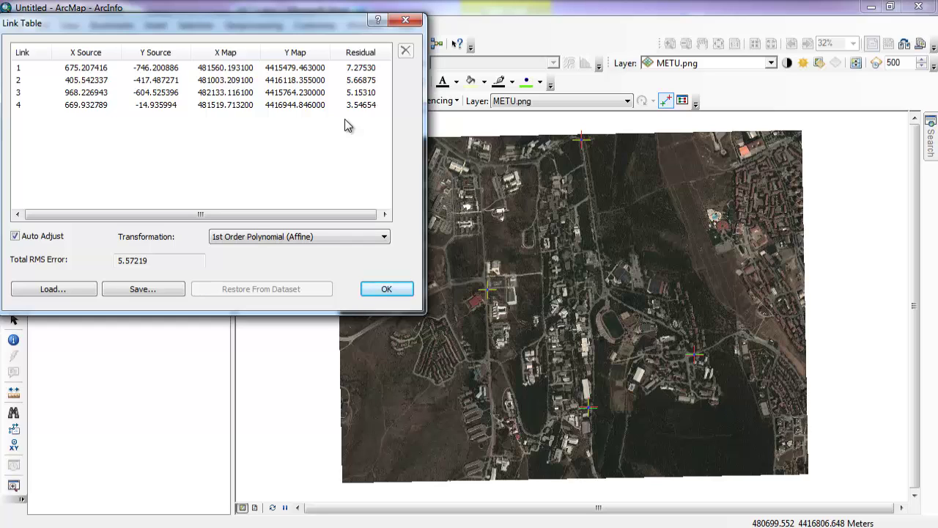
double_click(154, 261)
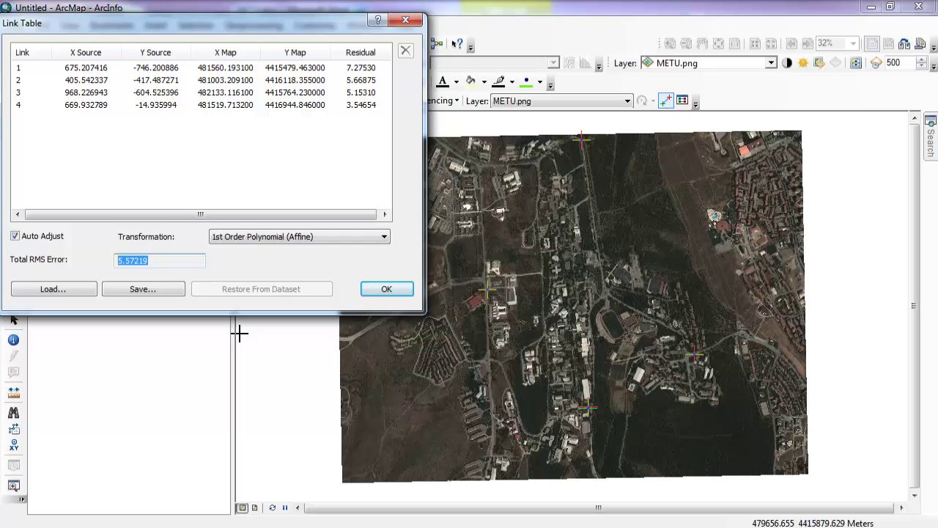
click(397, 290)
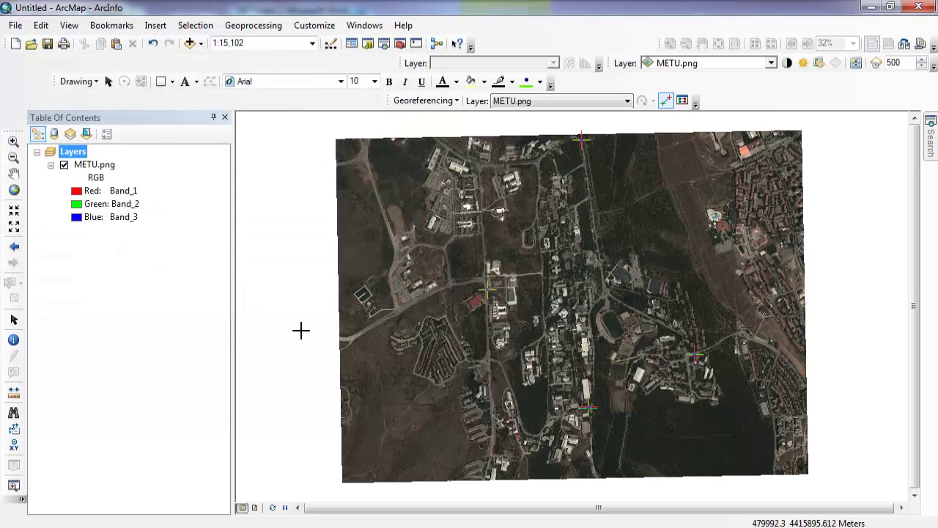
Step: Identify two spots on the georeferenced METU.png image and read their location coordinates in meters
scroll(545, 366, up, 1)
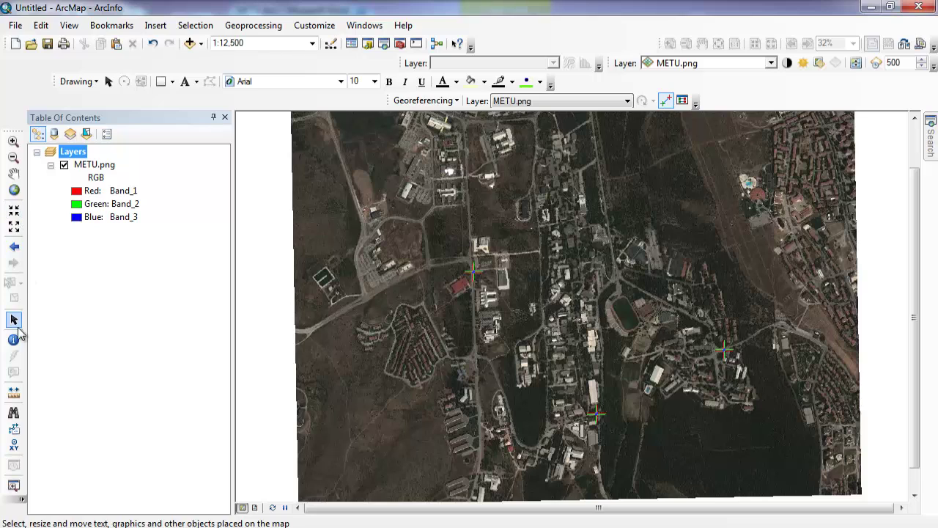
click(13, 339)
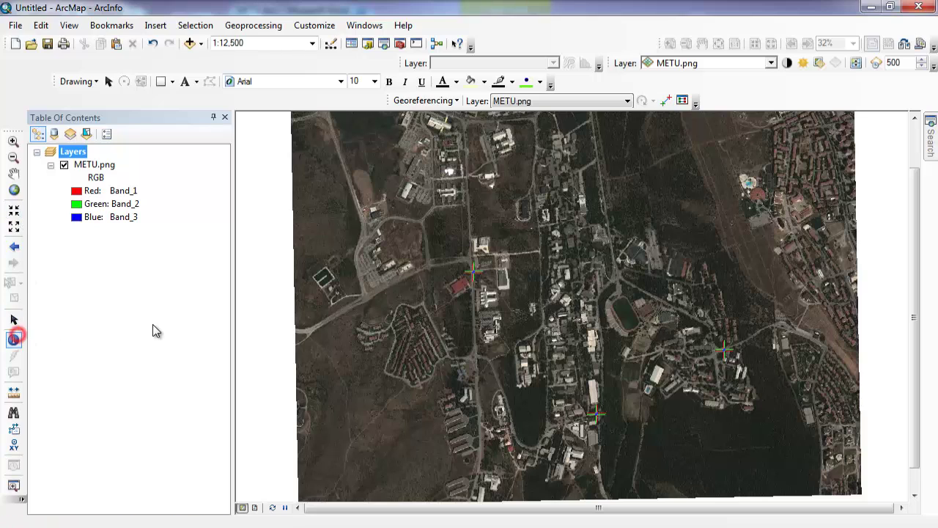
click(487, 362)
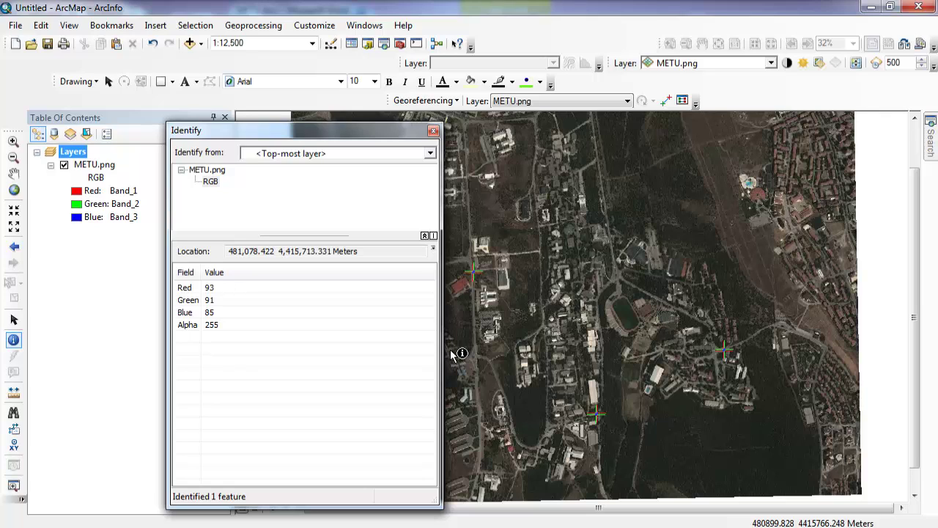
click(524, 204)
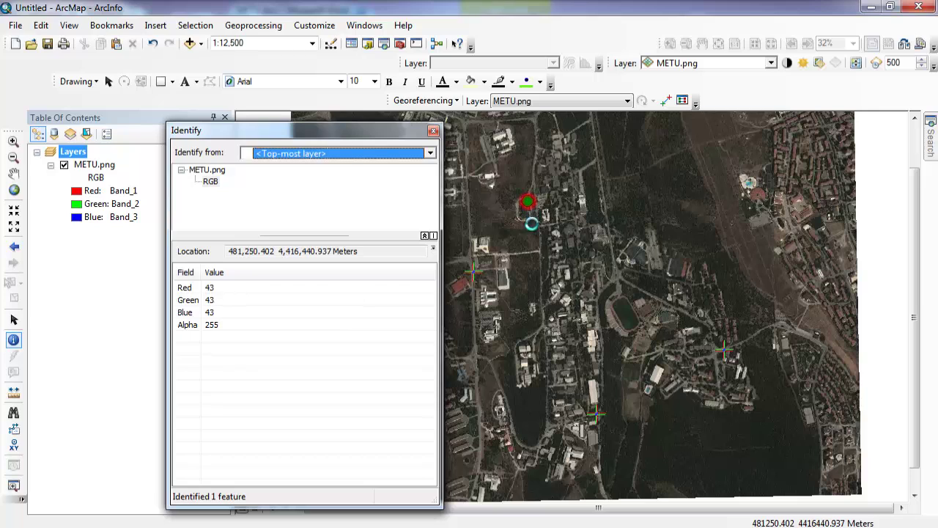
click(220, 288)
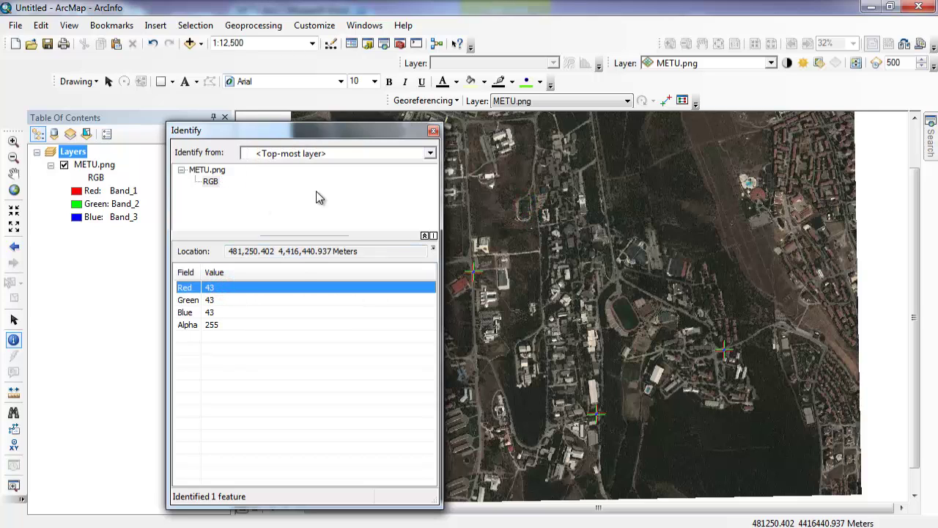
click(363, 251)
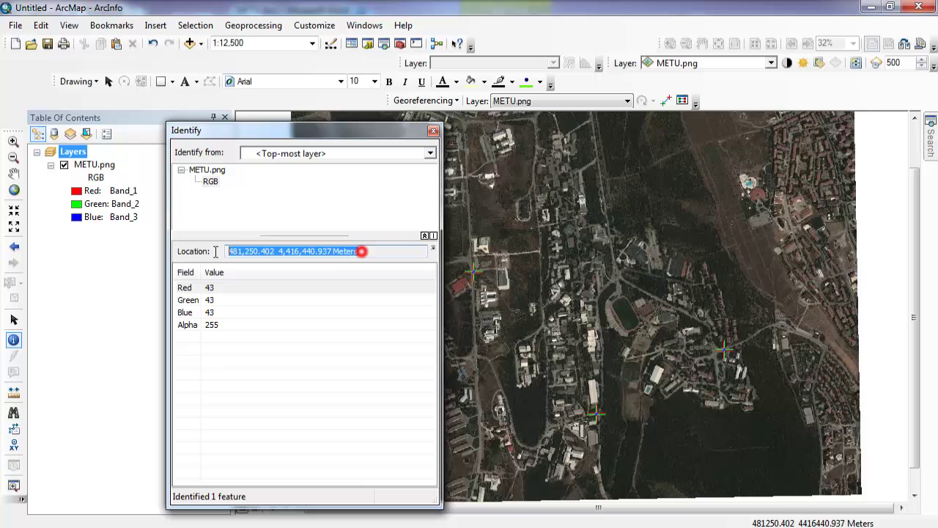
Step: Show the identified location in Decimal Degrees and close the Identify results
click(433, 248)
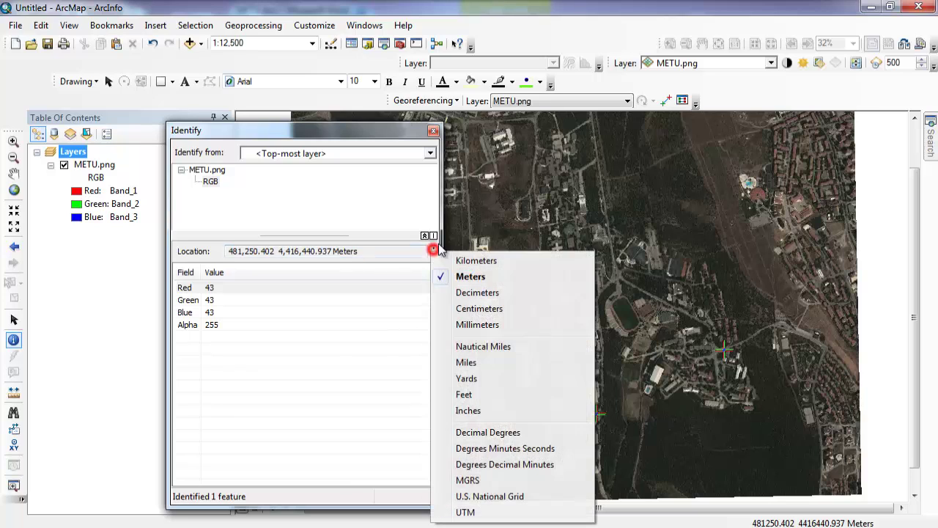
click(500, 432)
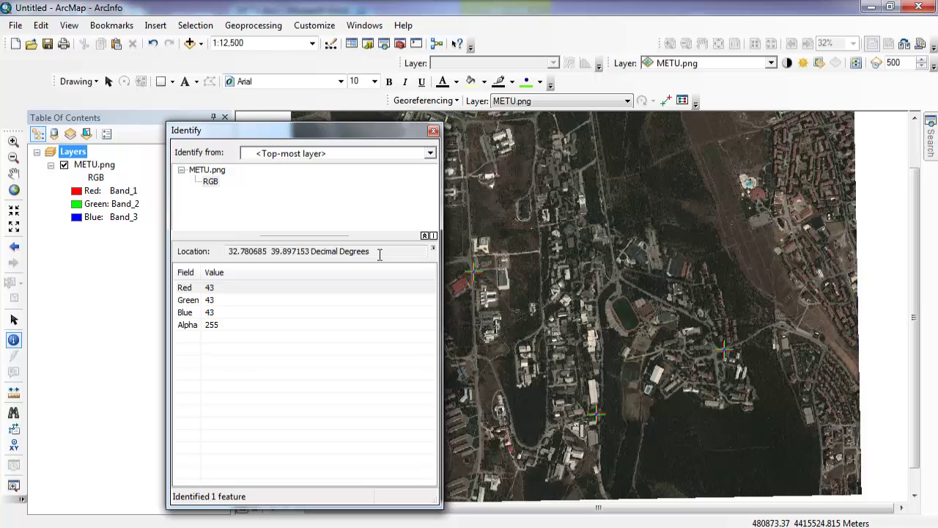
click(433, 130)
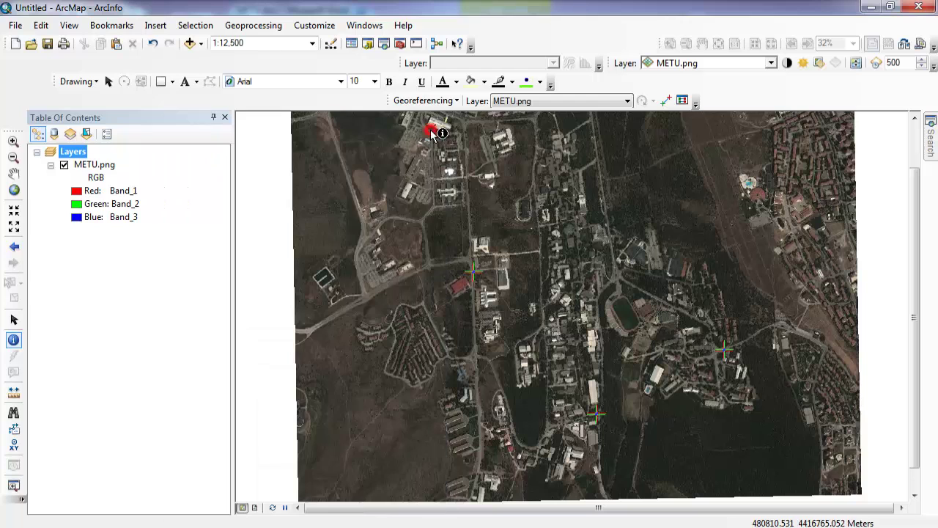
Step: Start exporting the METU.png layer's raster data with TIFF as the output format
click(92, 163)
right_click(90, 161)
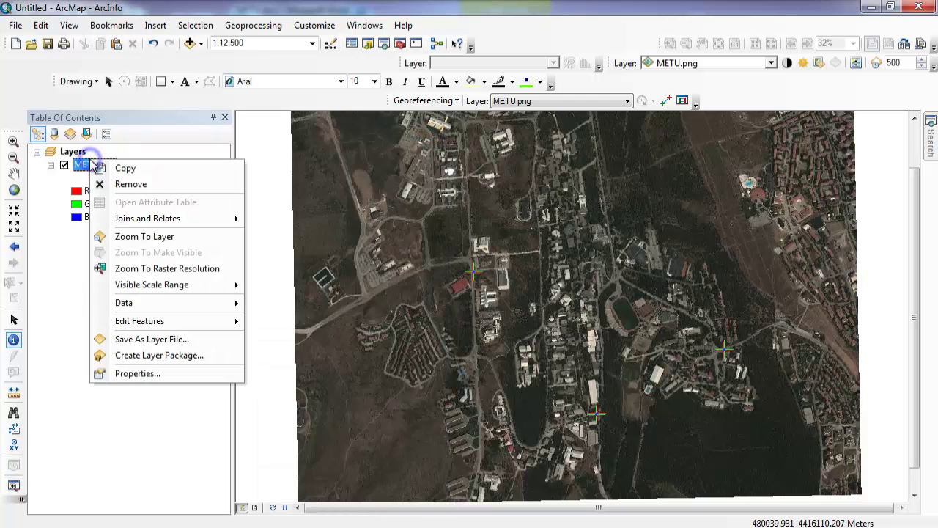
mouse_move(157, 307)
click(285, 321)
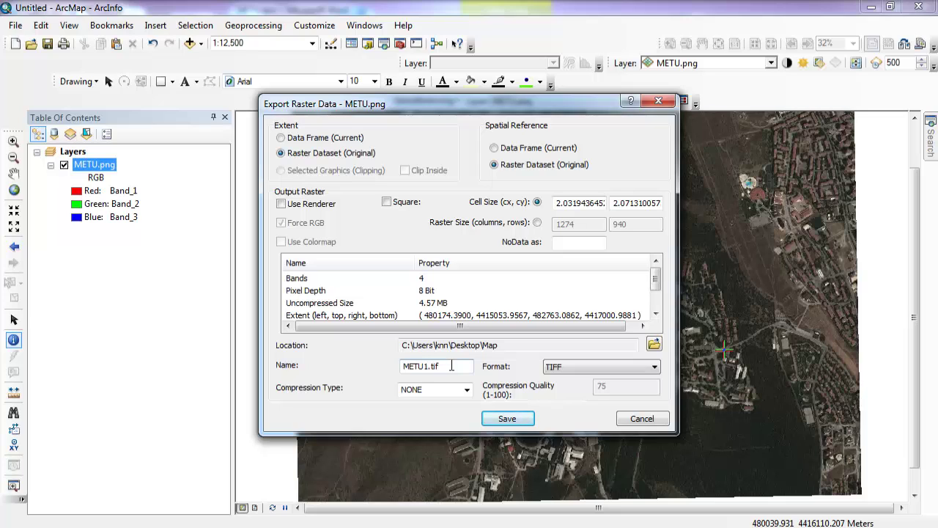
click(595, 366)
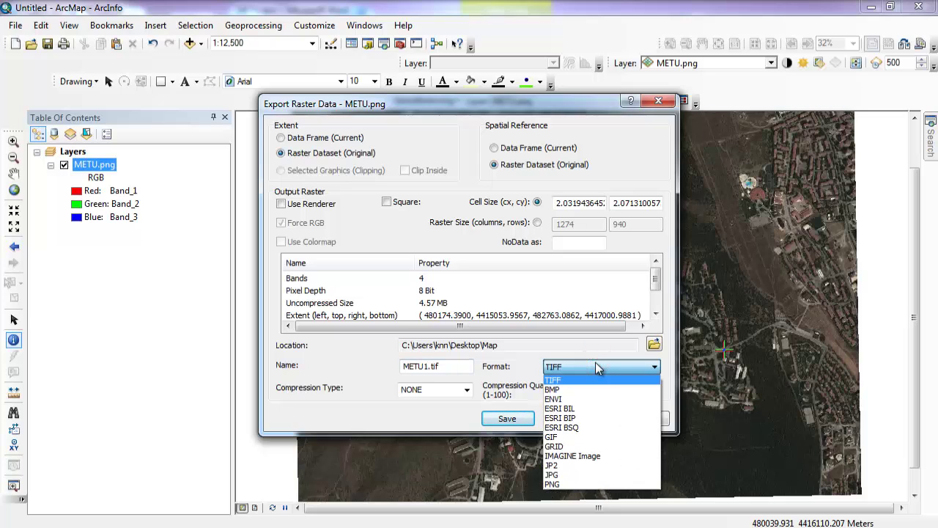
click(591, 376)
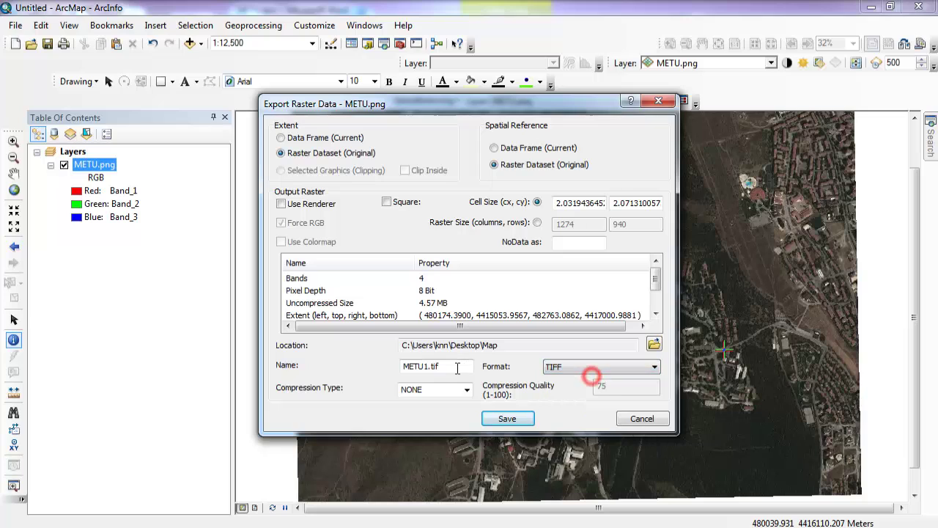
drag(458, 366, 402, 366)
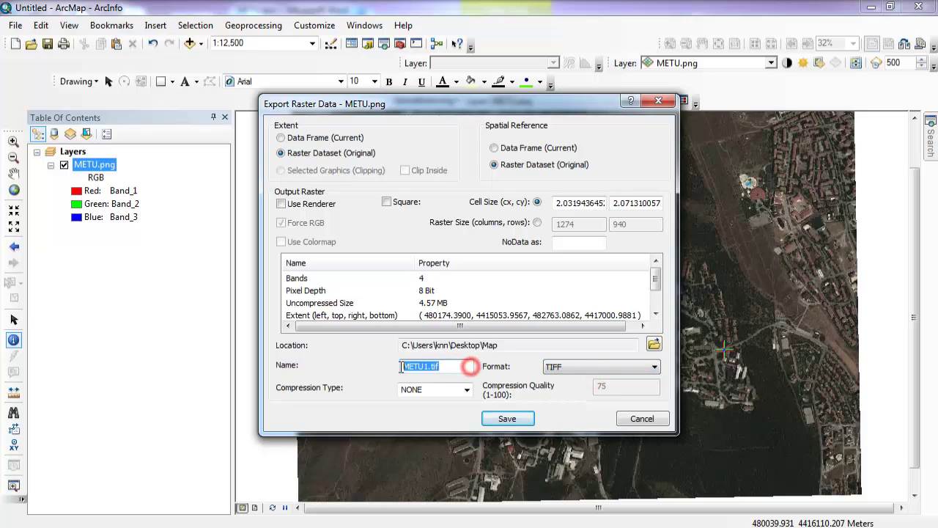
click(452, 367)
click(427, 366)
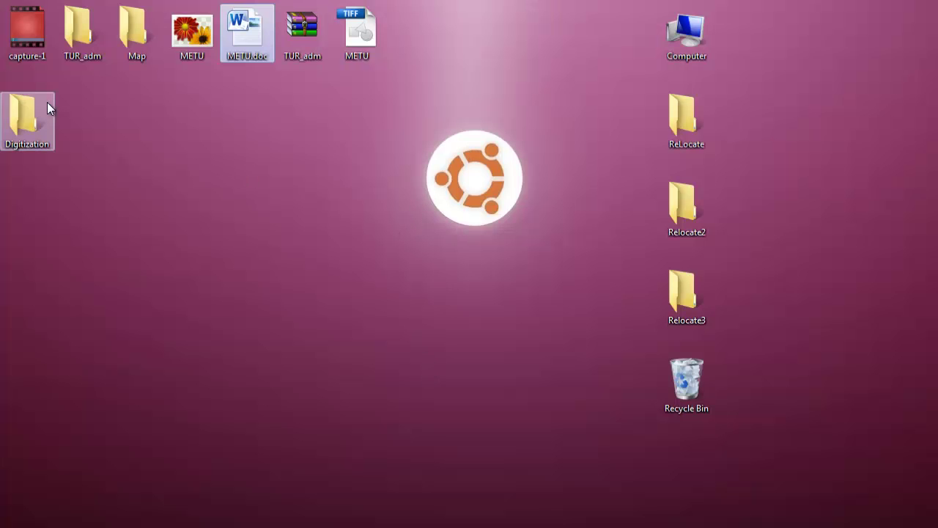
Step: Examine the METU image files in the Digitization folder and the coordinate table in METU.doc, and return to the raster export in ArcMap
click(32, 108)
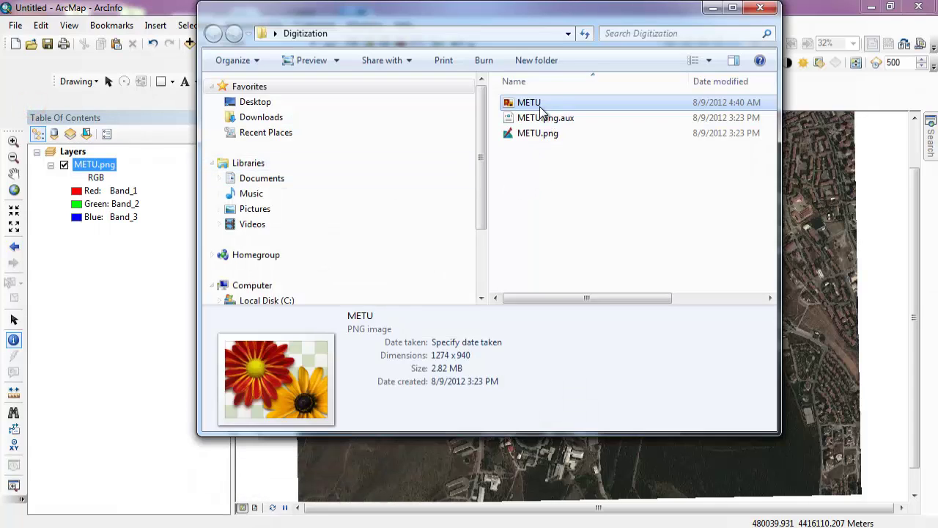
click(530, 103)
click(540, 120)
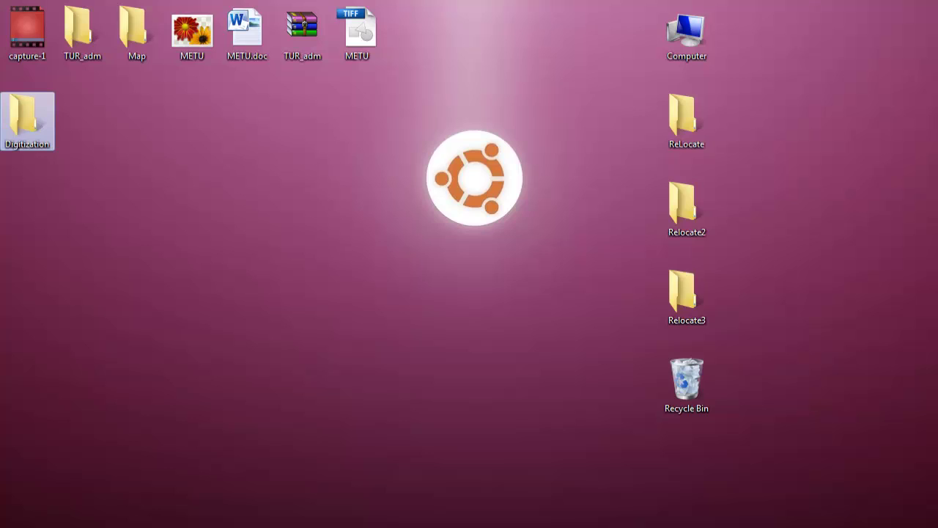
mouse_move(246, 527)
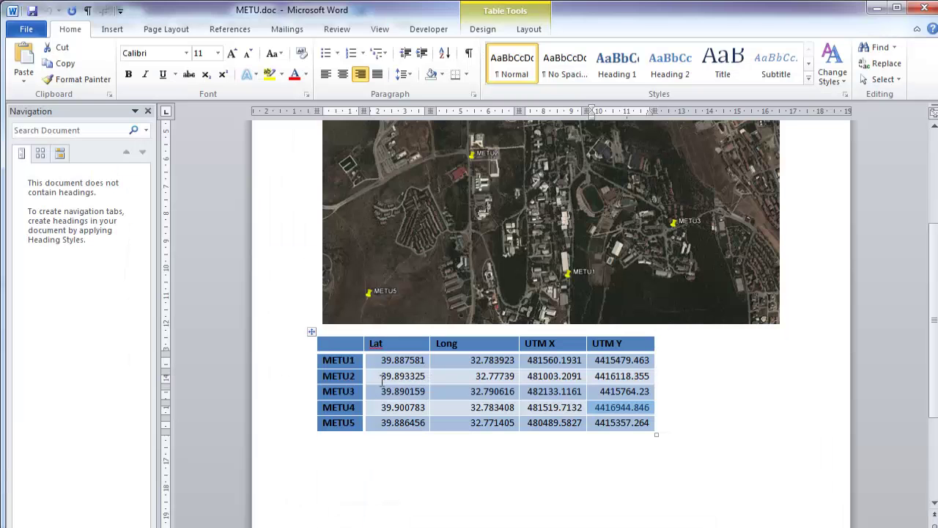
click(356, 491)
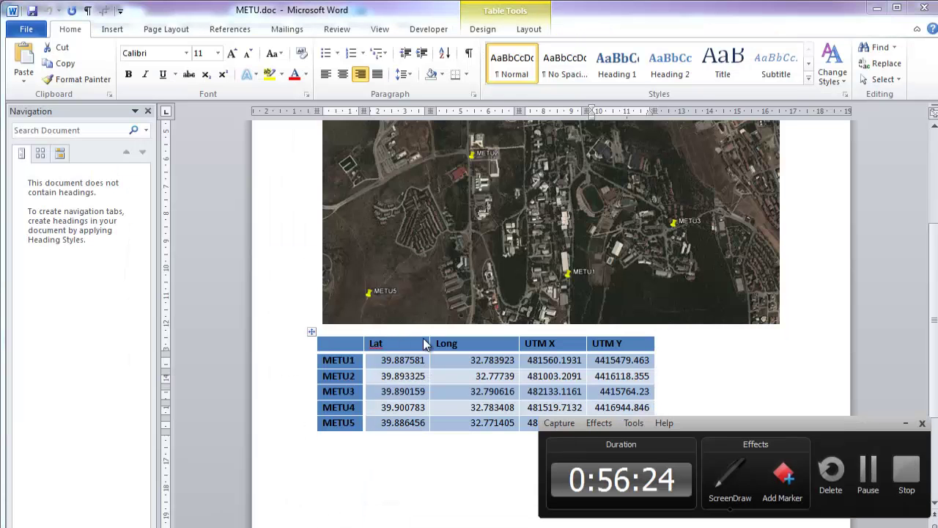
click(904, 425)
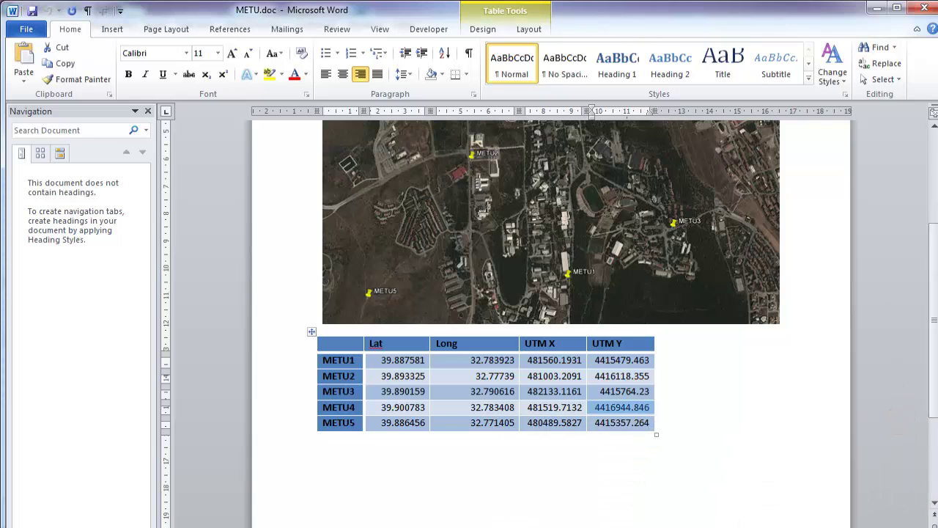
click(247, 527)
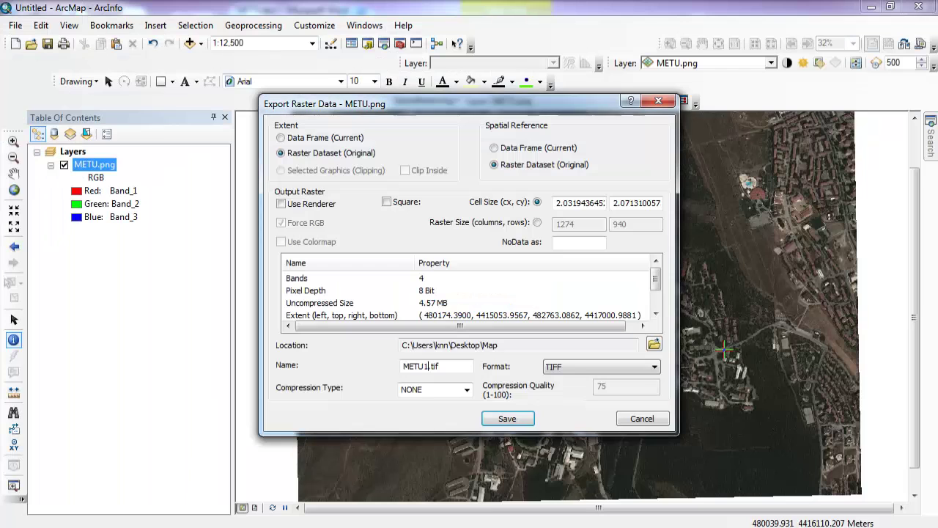
Step: Name the output raster METU1.tif, save it, and add the exported data to the map as a layer
text(1)
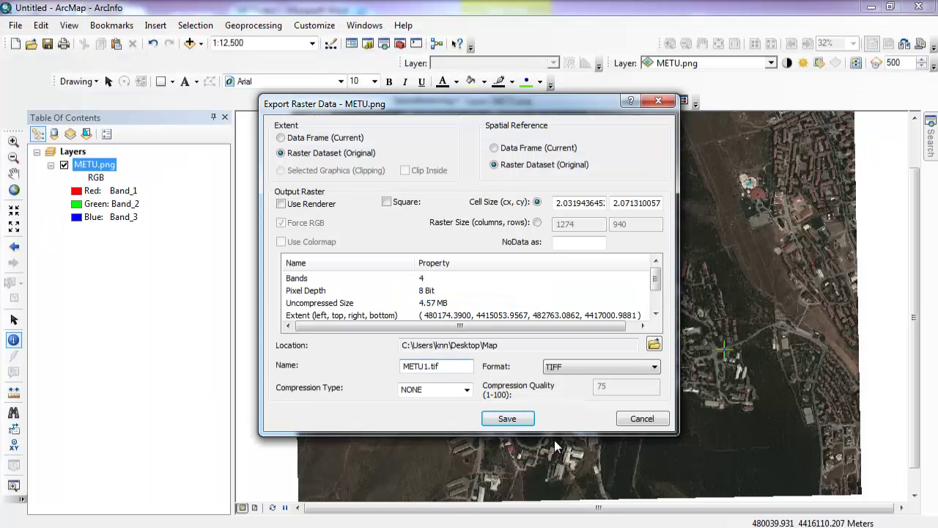
click(513, 419)
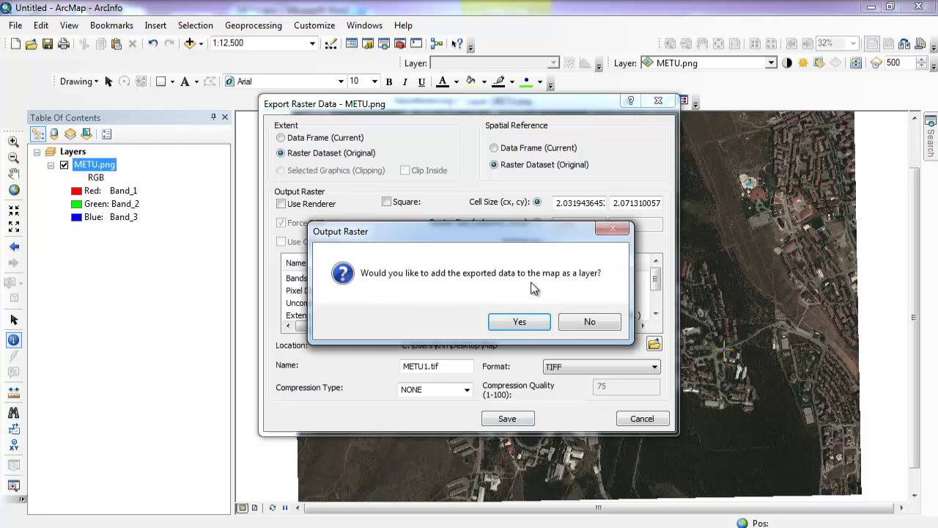
click(521, 322)
Step: Toggle the visibility of METU1.tif and METU.png to compare the exported raster with the original image
click(93, 164)
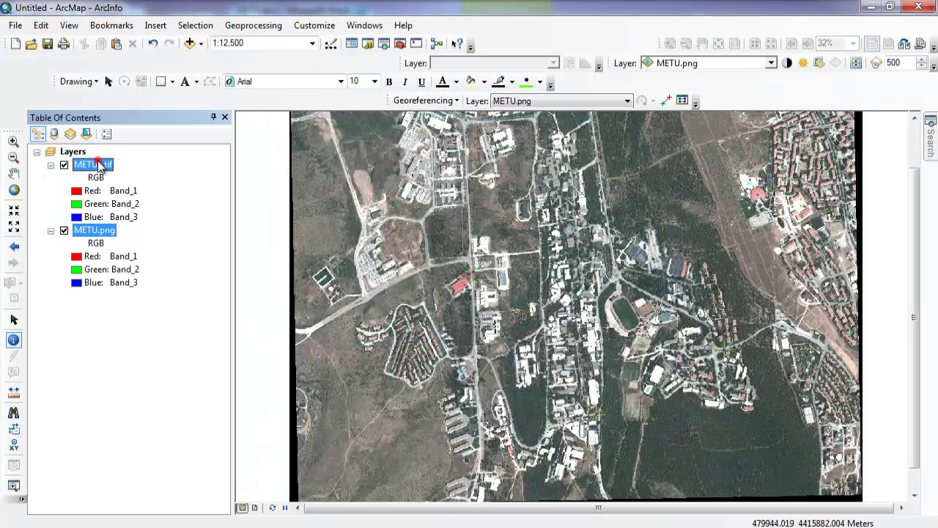
click(65, 165)
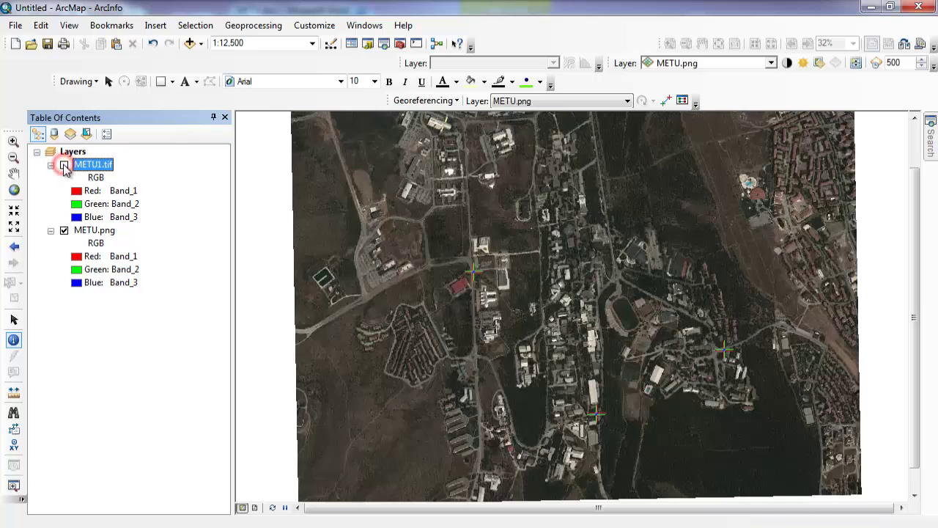
click(64, 165)
click(64, 230)
click(65, 166)
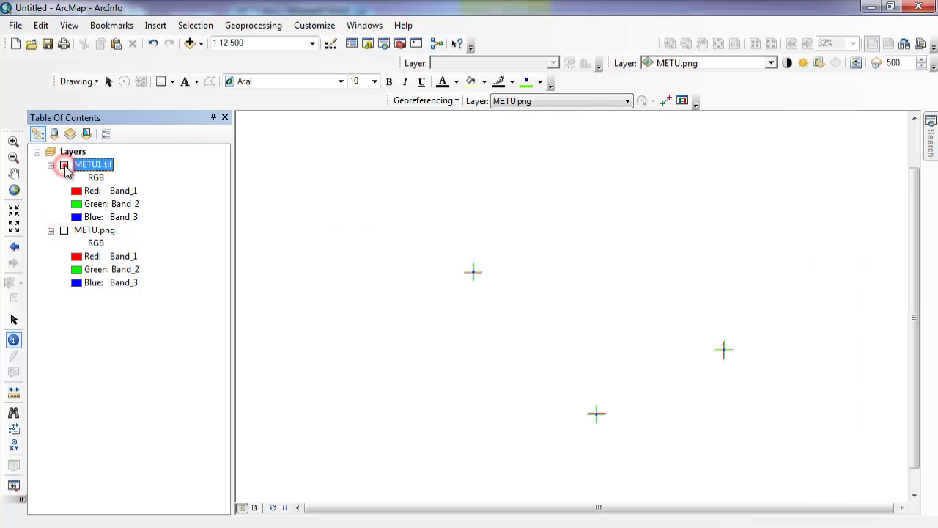
click(64, 165)
click(64, 166)
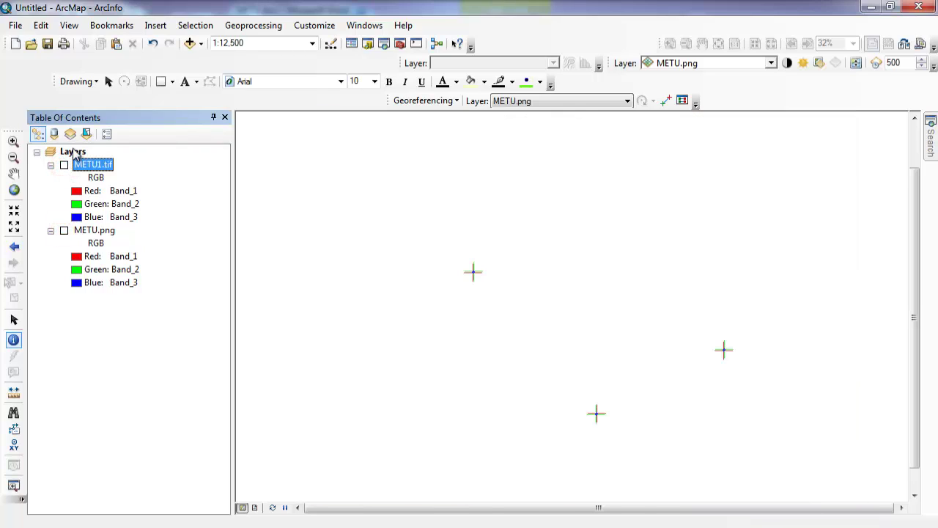
Step: Remove the METU.png layer from the map and turn on the METU1.tif layer
click(73, 152)
click(88, 164)
ctrl+click(93, 230)
right_click(93, 165)
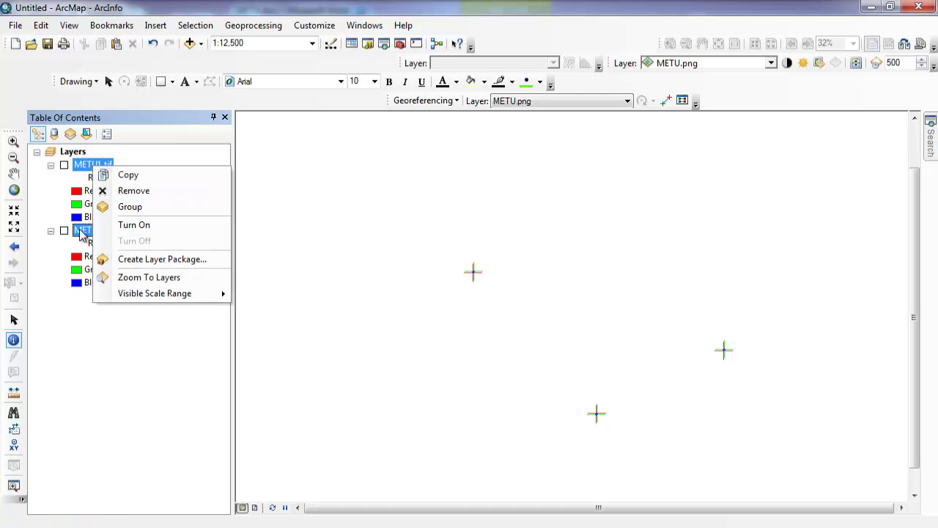
click(81, 232)
right_click(93, 229)
click(140, 253)
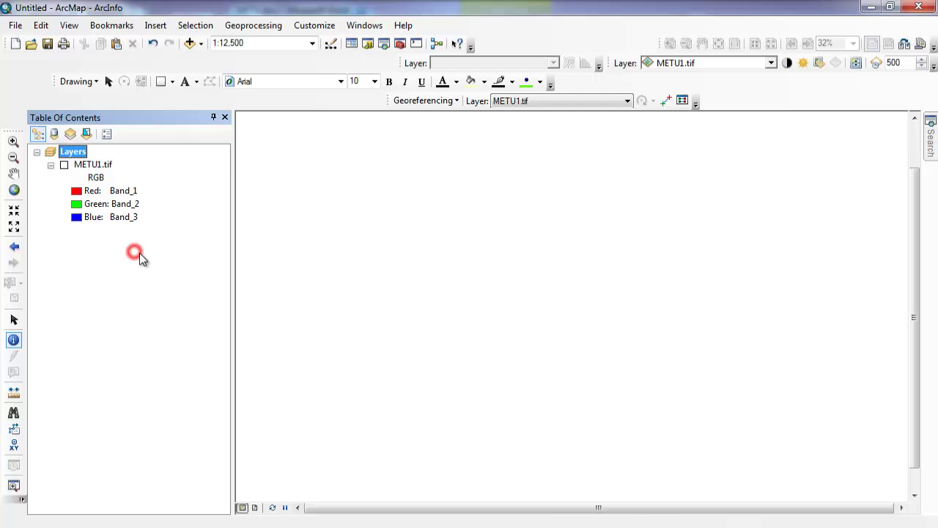
click(64, 165)
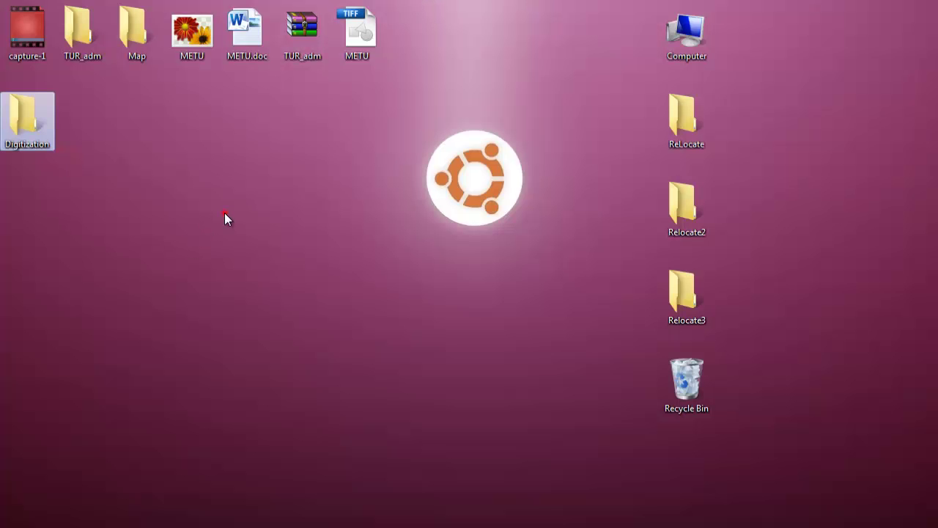
Step: Search the installed programs for "arcca" and launch ArcCatalog 10
click(224, 213)
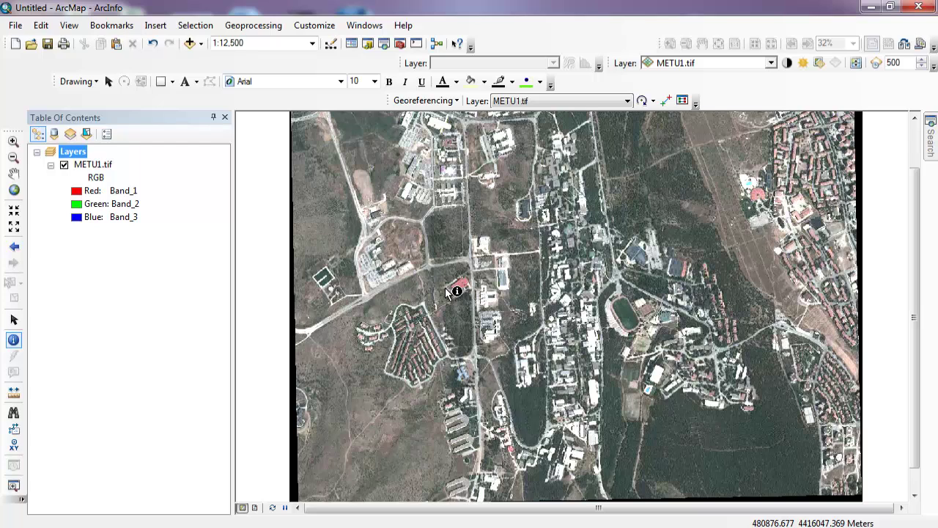
key(super+r)
key(Escape)
key(super)
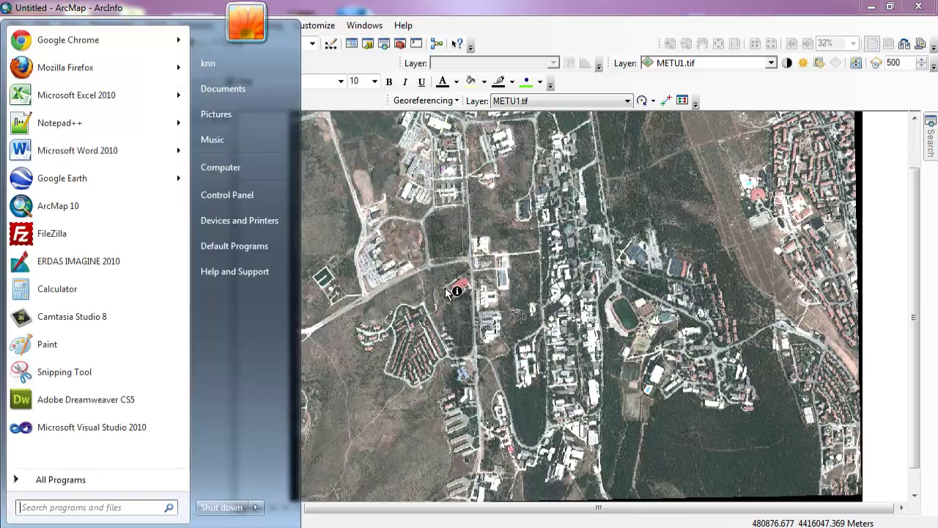
text(arcca)
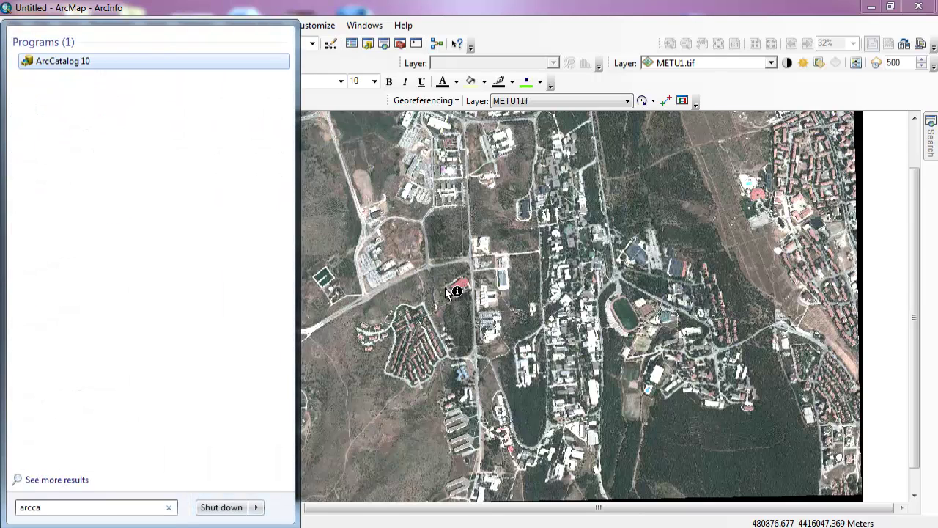
key(Up)
key(Up)
key(Up)
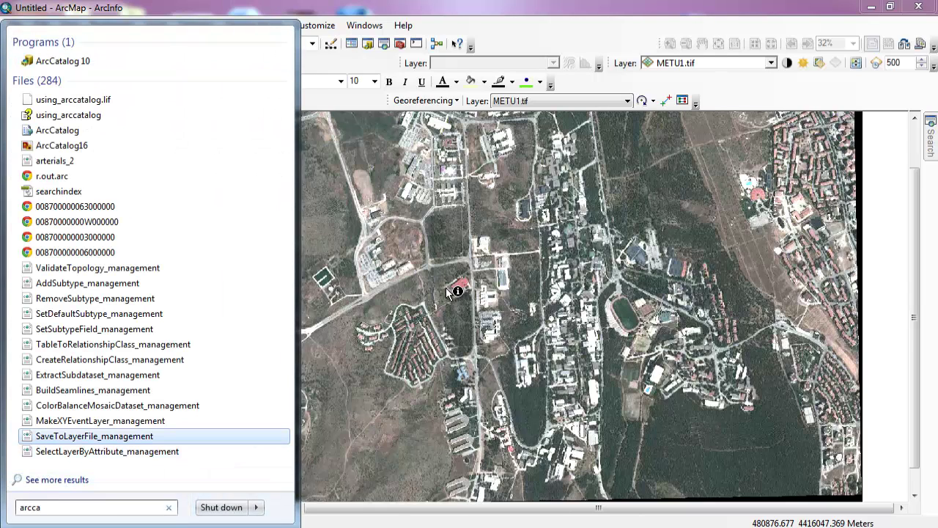
click(105, 61)
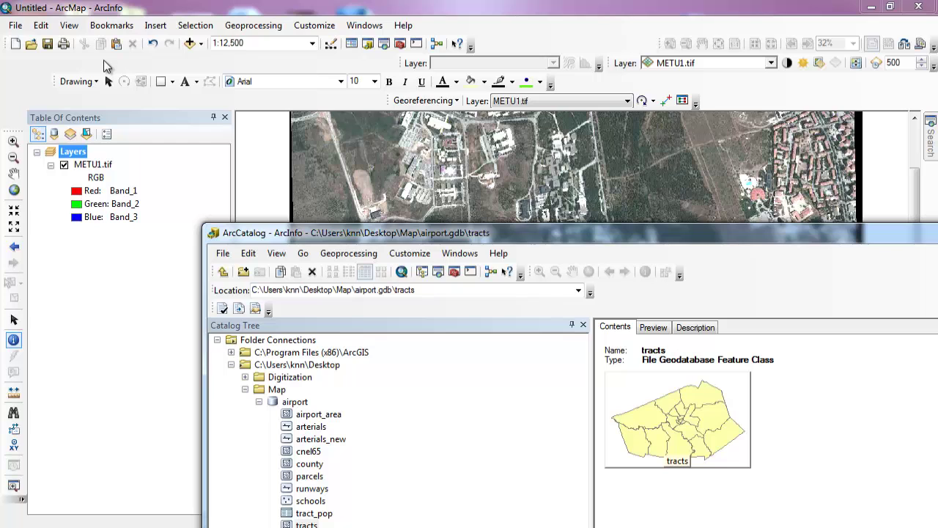
Step: Maximize the ArcCatalog window and expand the Desktop's Digitization folder in the catalog tree, collapsing the Map folder
drag(462, 238, 336, 61)
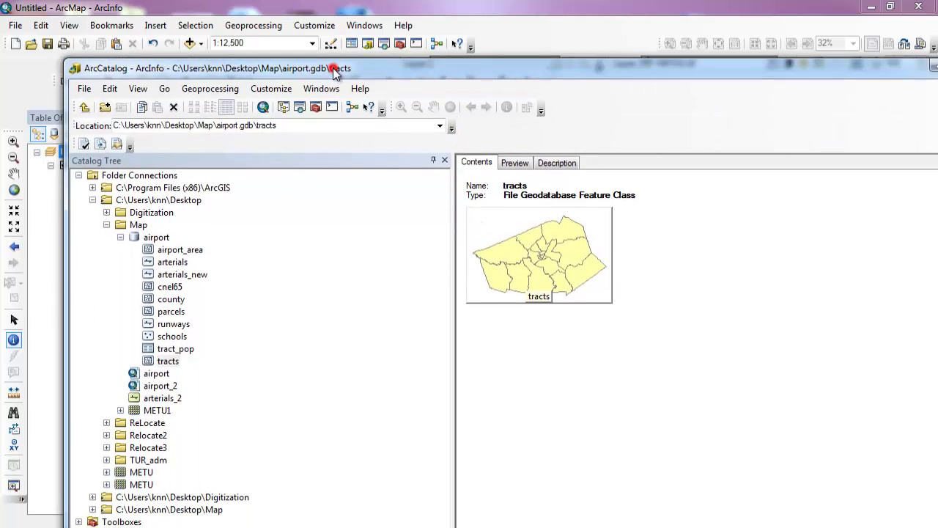
double_click(336, 62)
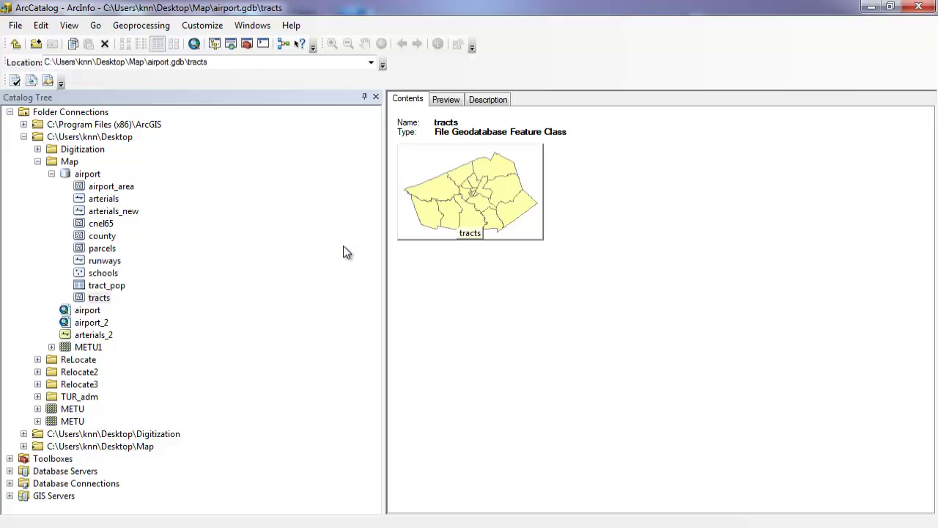
click(72, 149)
click(38, 149)
click(38, 174)
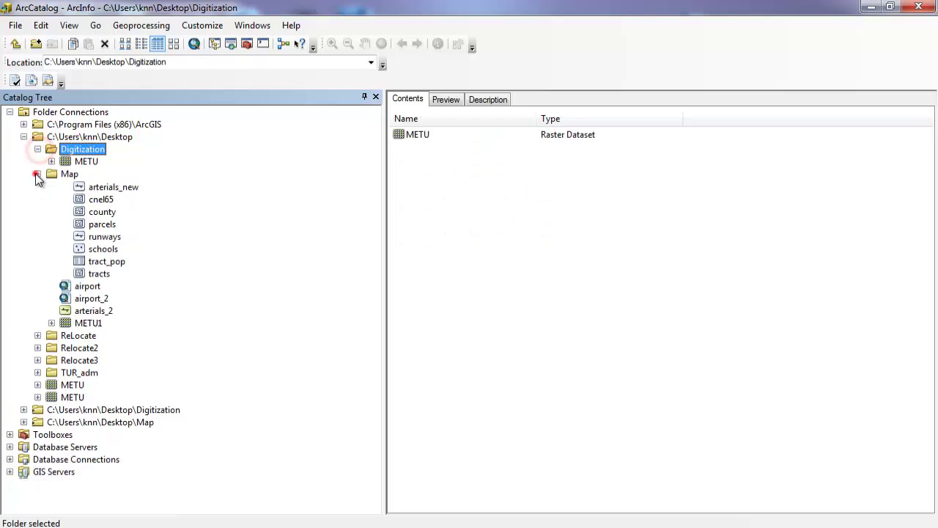
Step: Start a new shapefile in the Digitization folder, name it Bina and set its feature type to Polygon
click(450, 149)
right_click(451, 148)
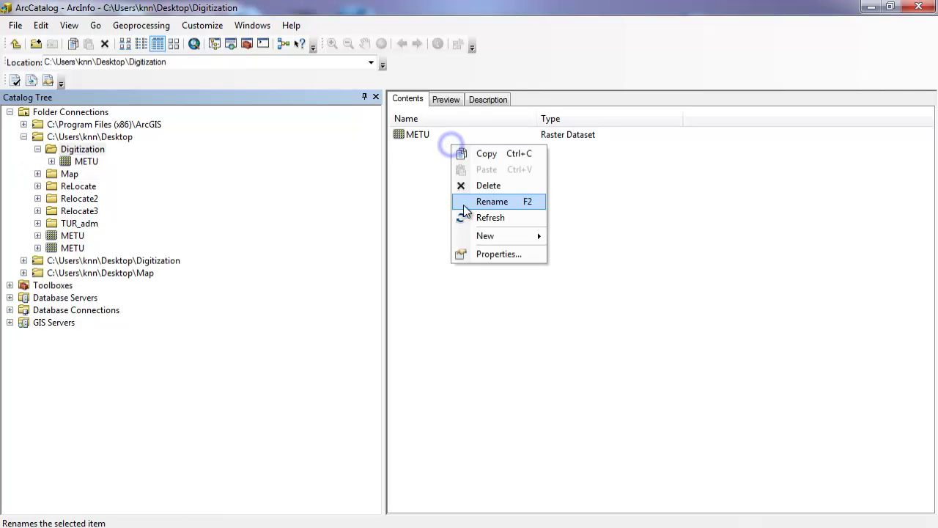
mouse_move(477, 238)
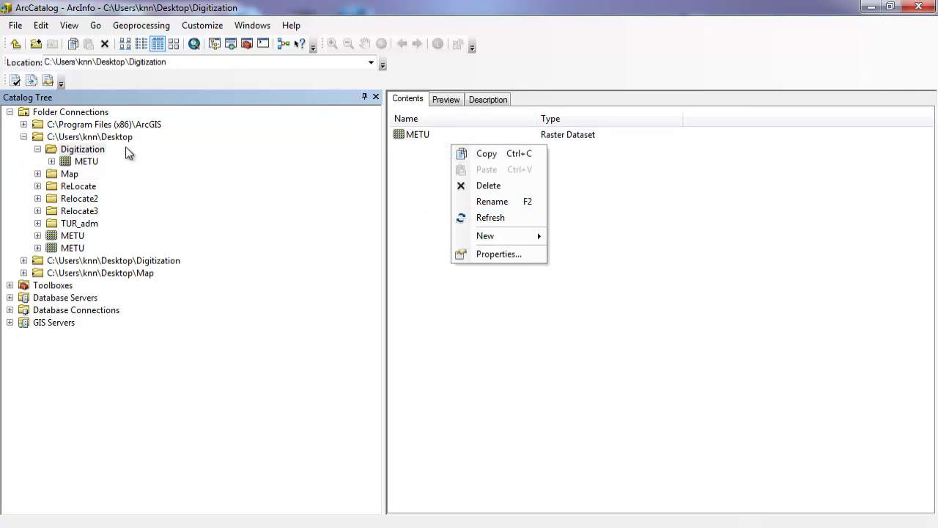
click(95, 150)
right_click(411, 183)
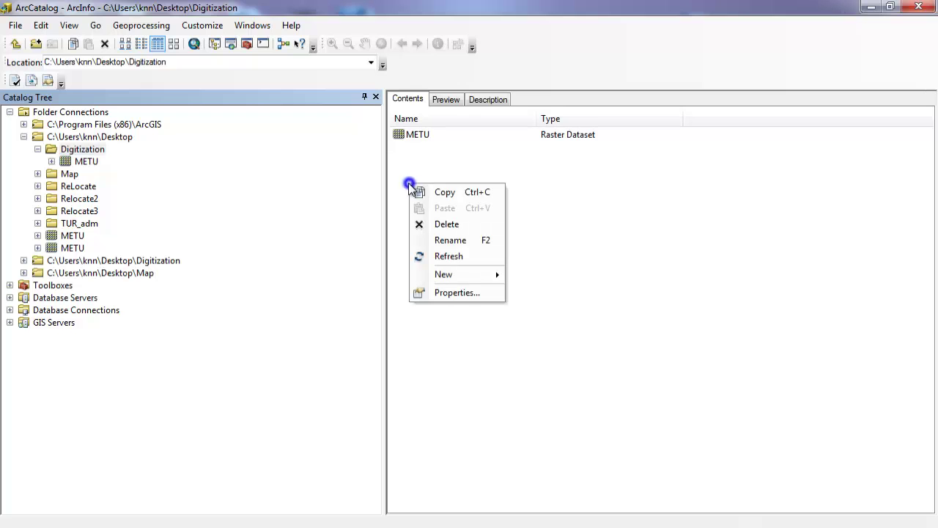
mouse_move(462, 278)
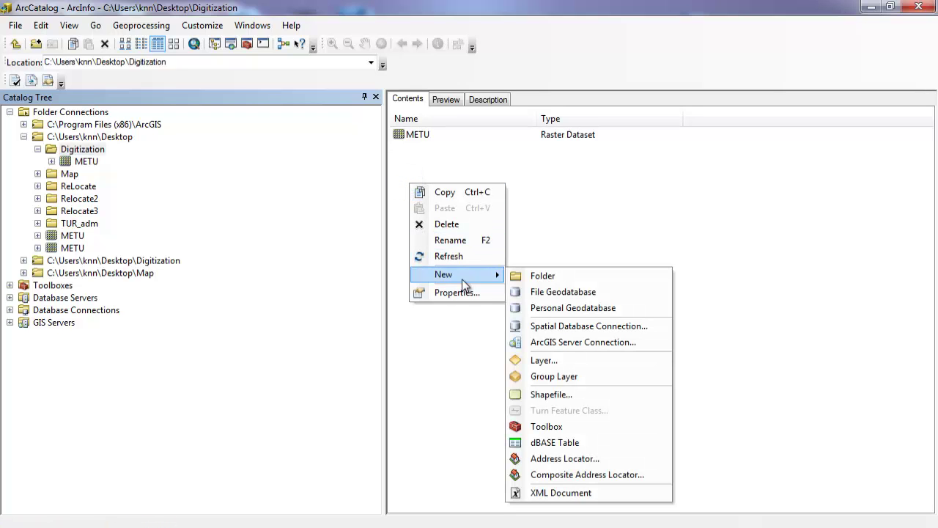
click(595, 399)
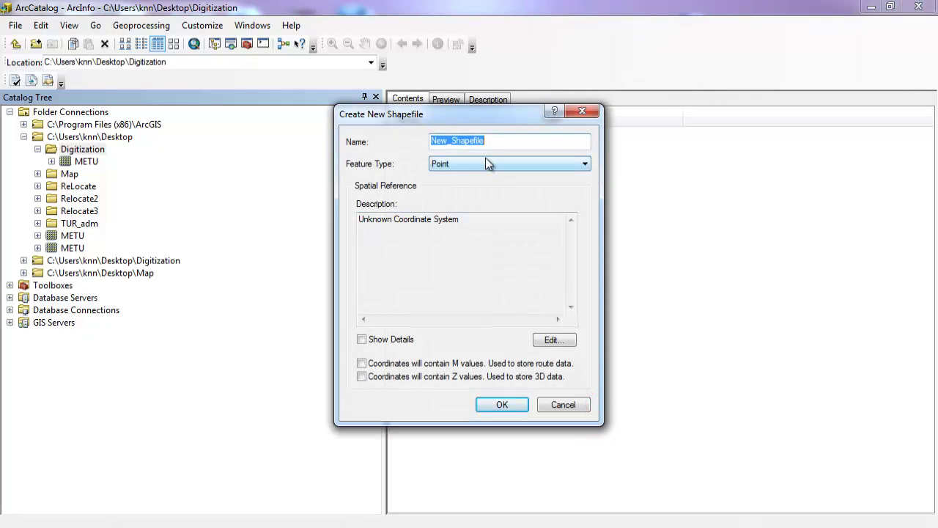
text(Bina)
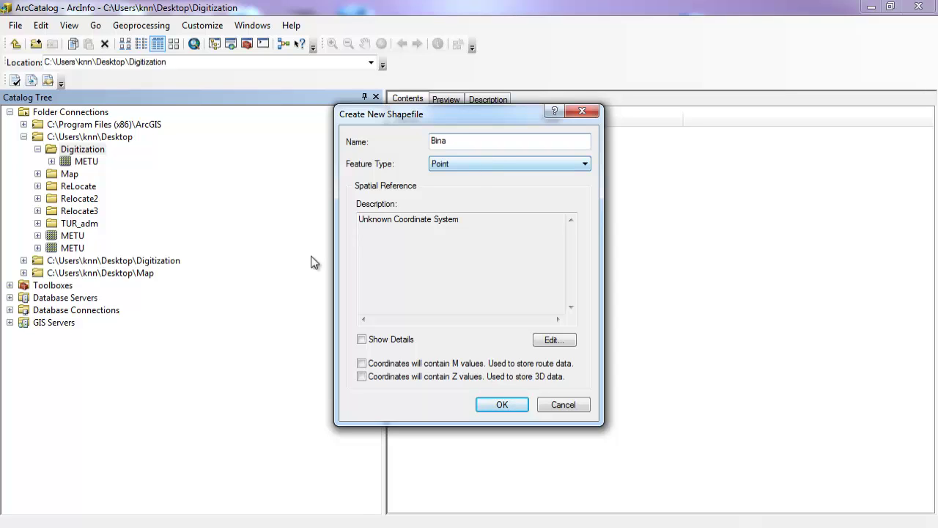
click(463, 162)
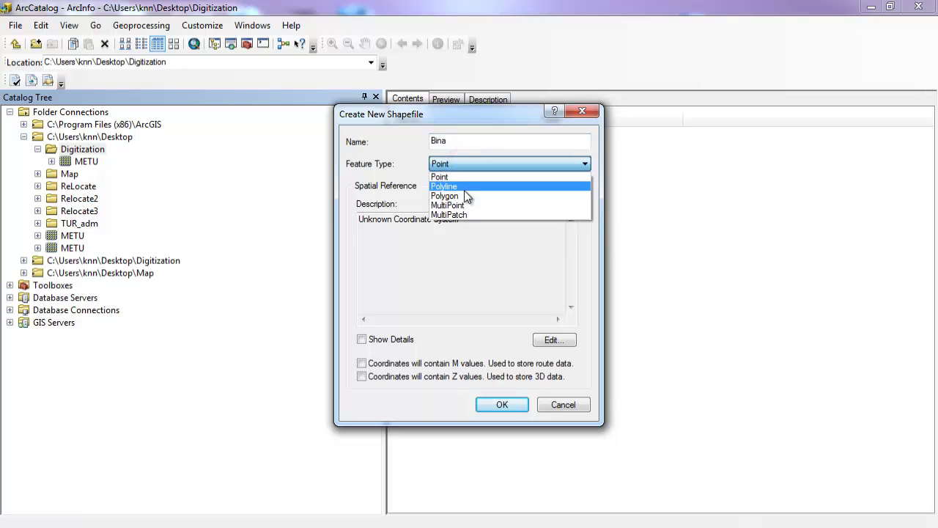
click(464, 196)
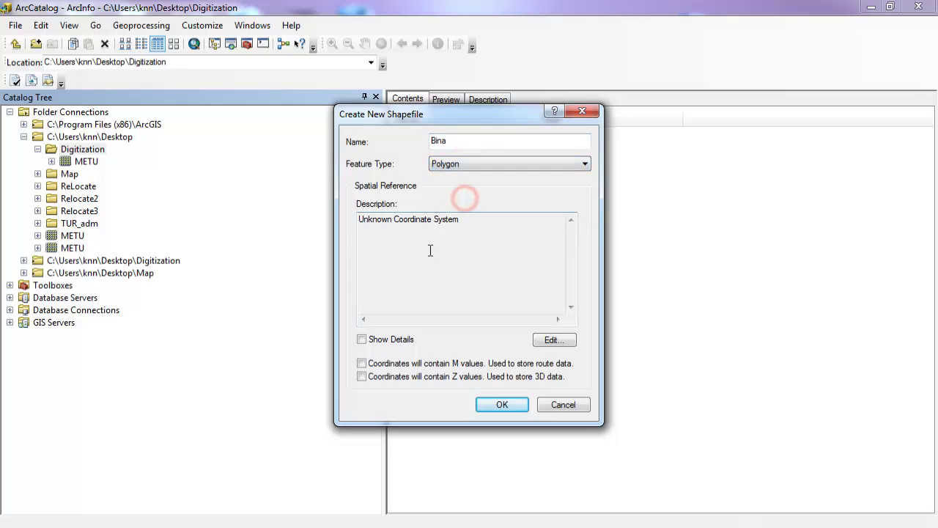
Step: Edit the Bina shapefile's spatial reference and browse the predefined projected coordinate systems to UTM > Europe
click(548, 338)
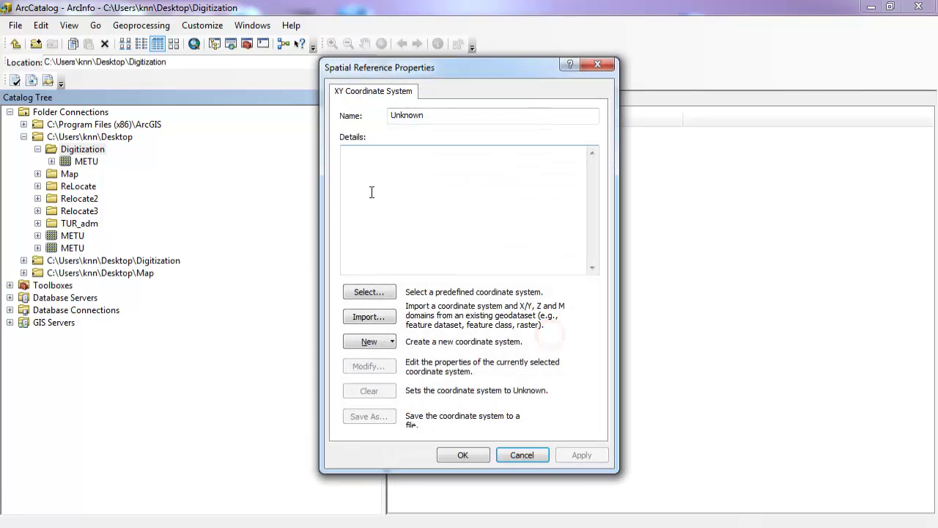
click(372, 293)
double_click(359, 195)
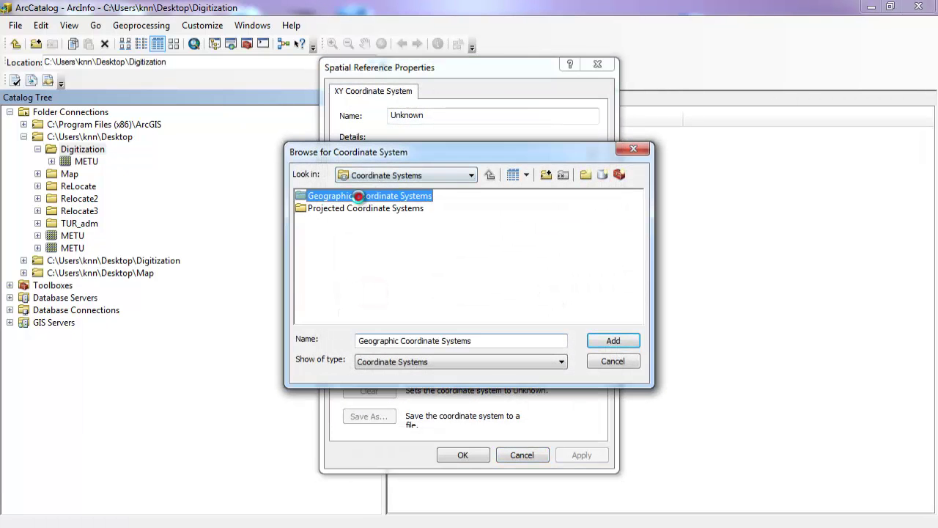
click(491, 175)
double_click(370, 209)
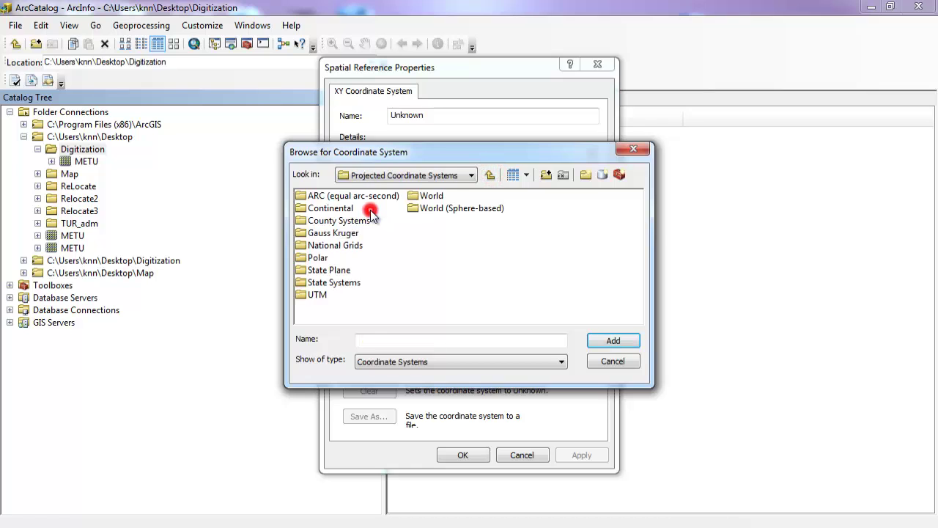
double_click(323, 294)
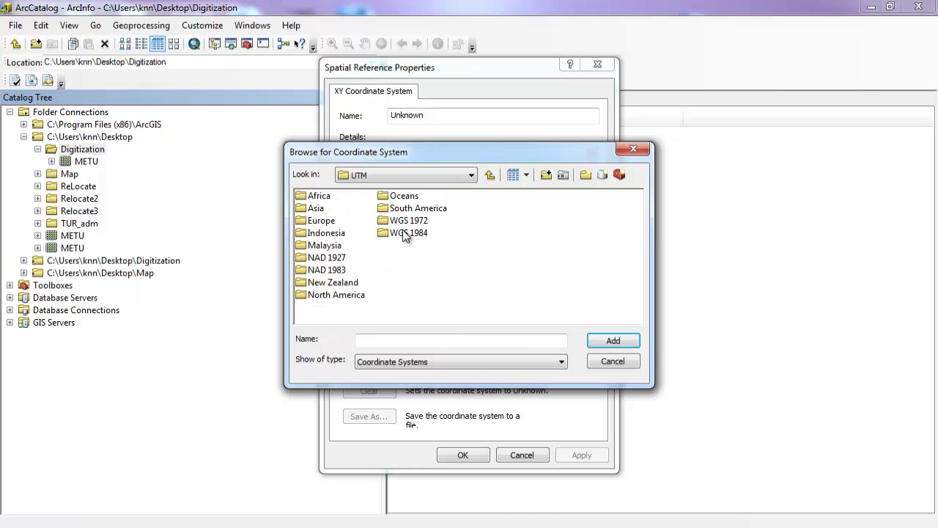
double_click(321, 220)
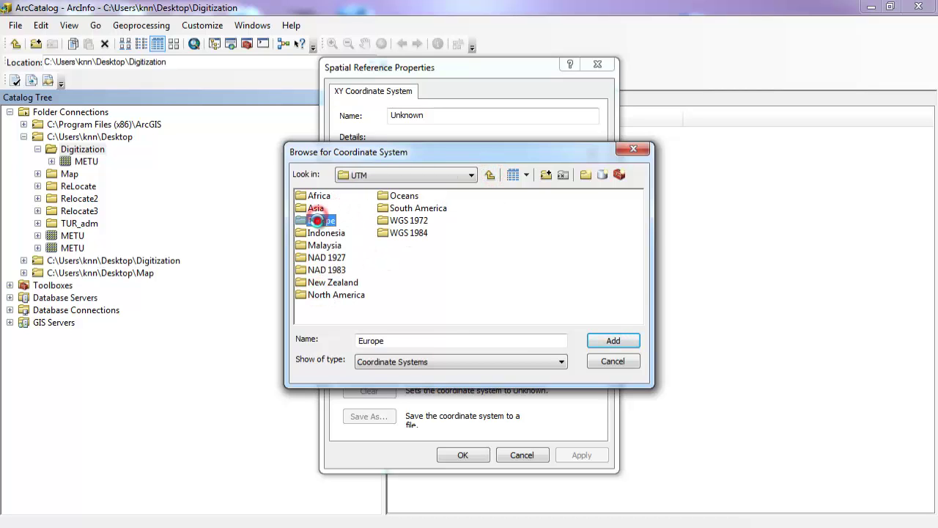
Step: Assign European Datum 1950 UTM Zone 36N as the coordinate system and create the Bina shapefile
click(532, 313)
click(536, 311)
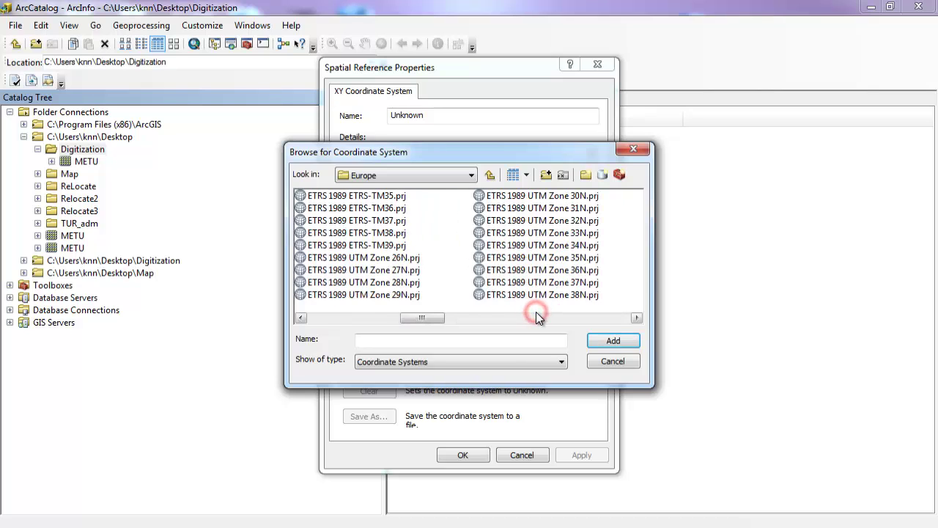
drag(428, 316, 504, 318)
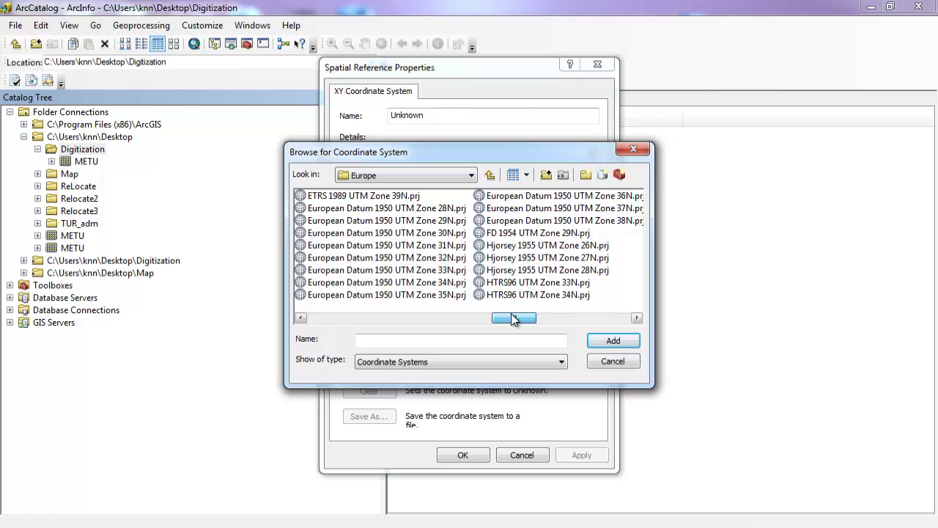
click(605, 195)
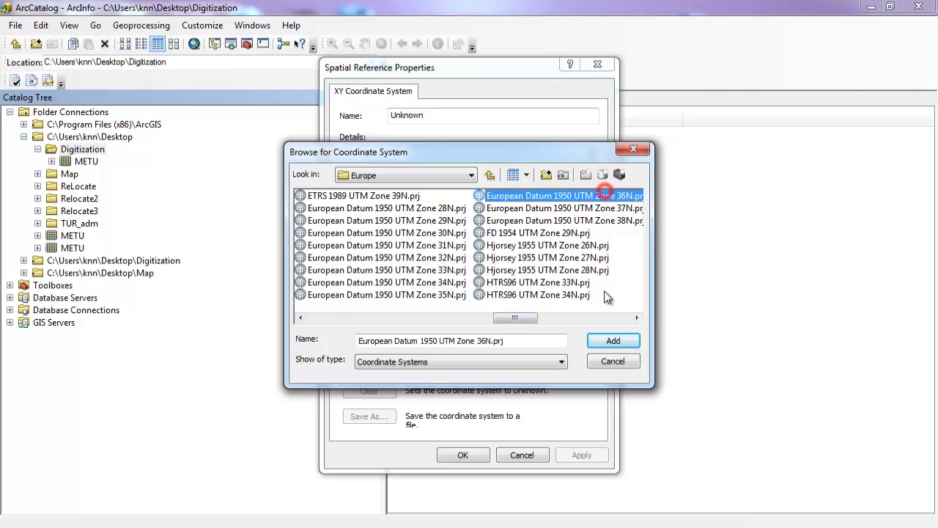
click(610, 337)
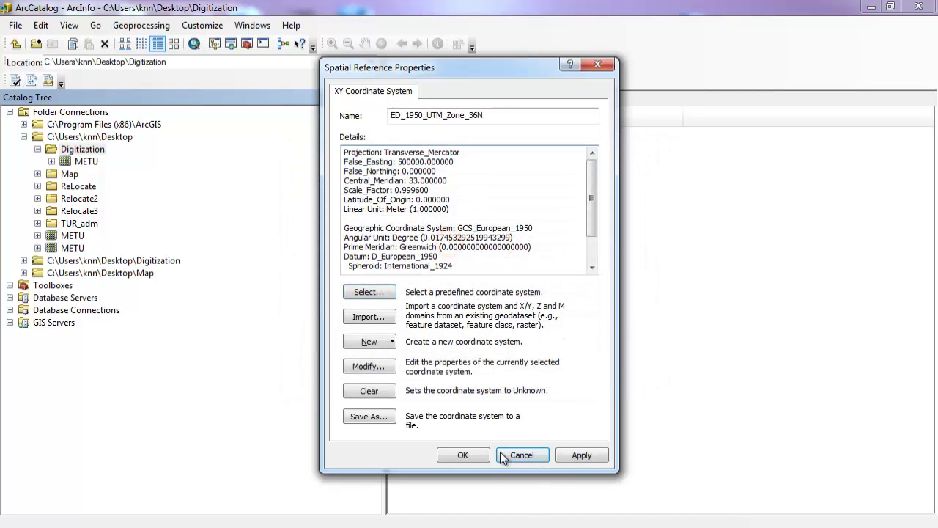
click(586, 455)
click(465, 453)
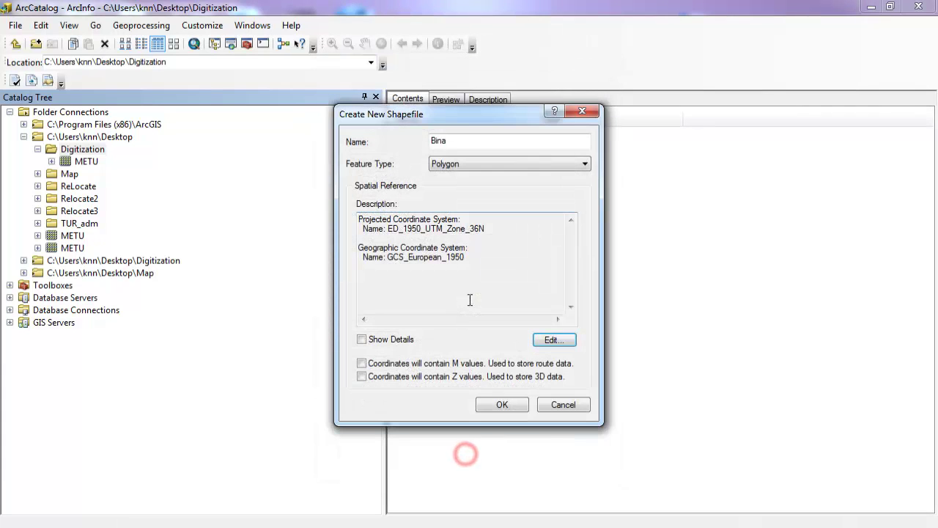
drag(492, 262, 341, 221)
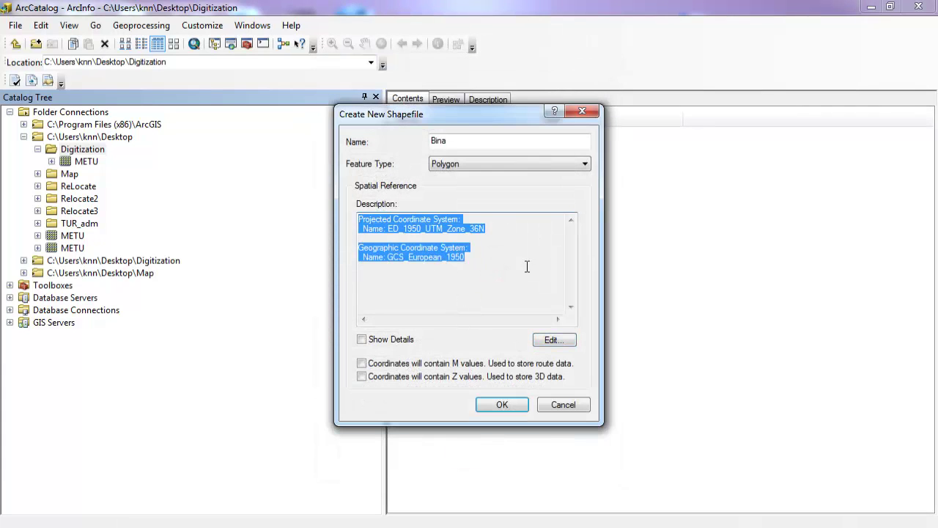
click(500, 406)
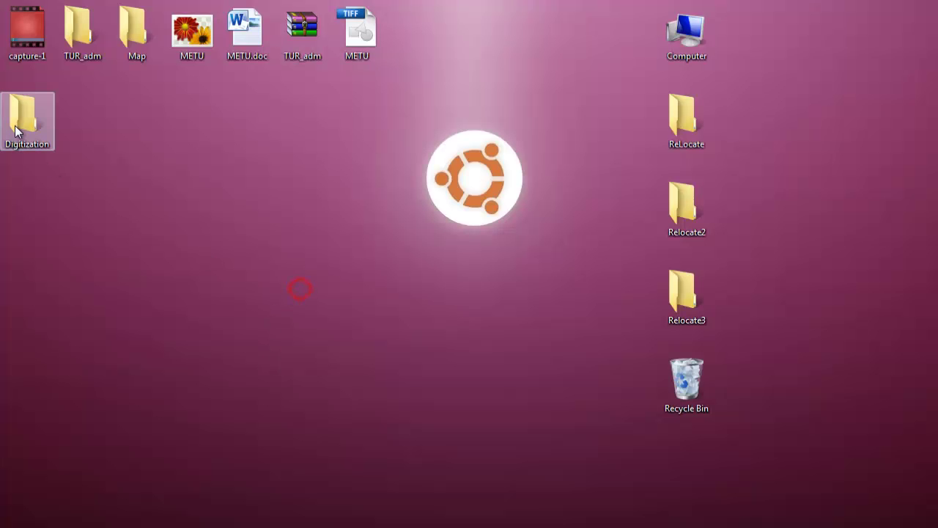
Step: Open the Digitization folder from the desktop and examine the types of the files that make up the Bina shapefile
click(16, 128)
double_click(16, 128)
click(546, 239)
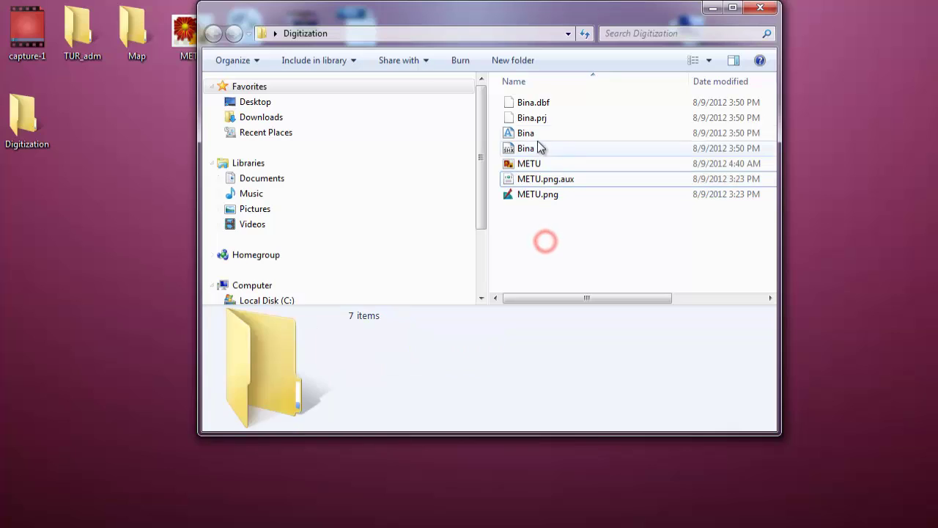
click(535, 136)
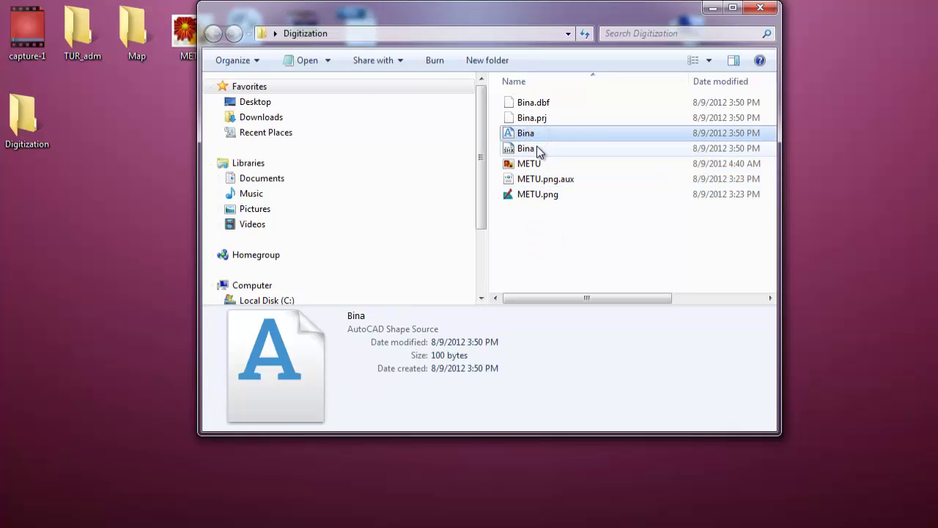
drag(605, 298, 689, 297)
click(732, 7)
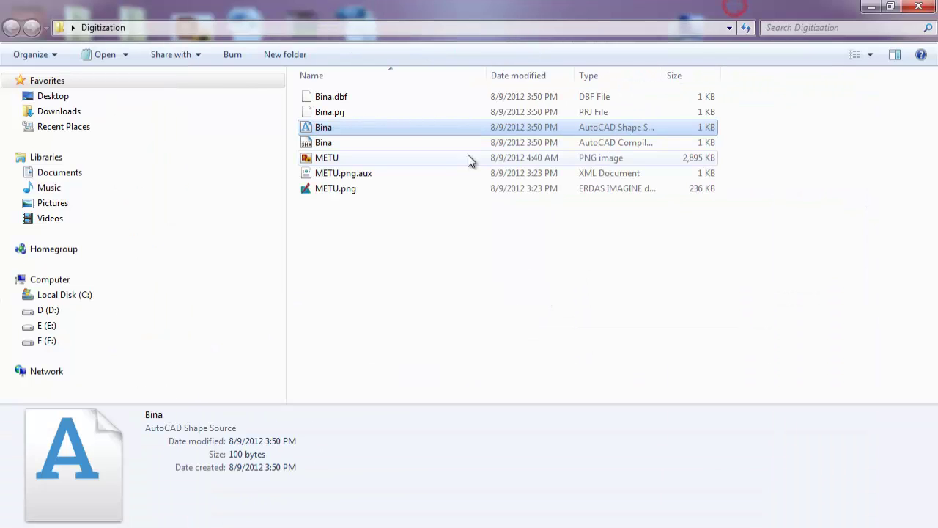
drag(664, 71, 724, 71)
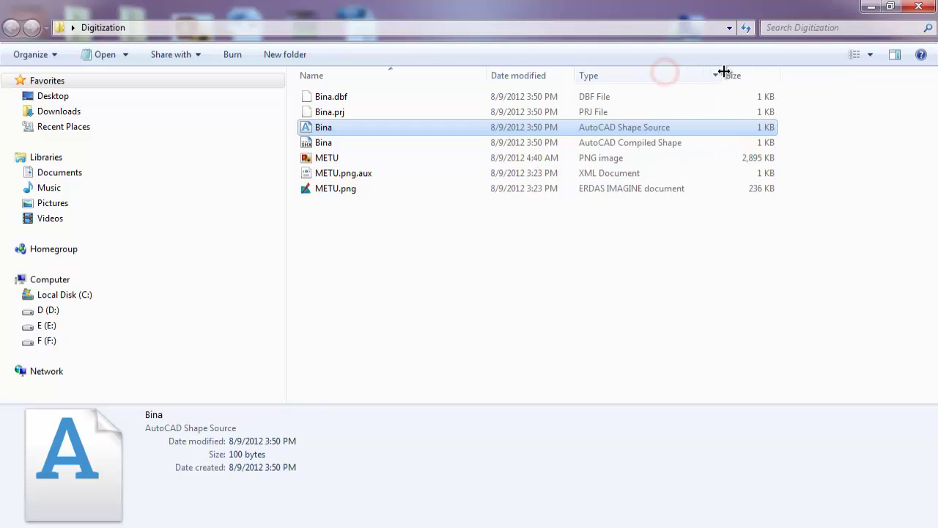
click(334, 144)
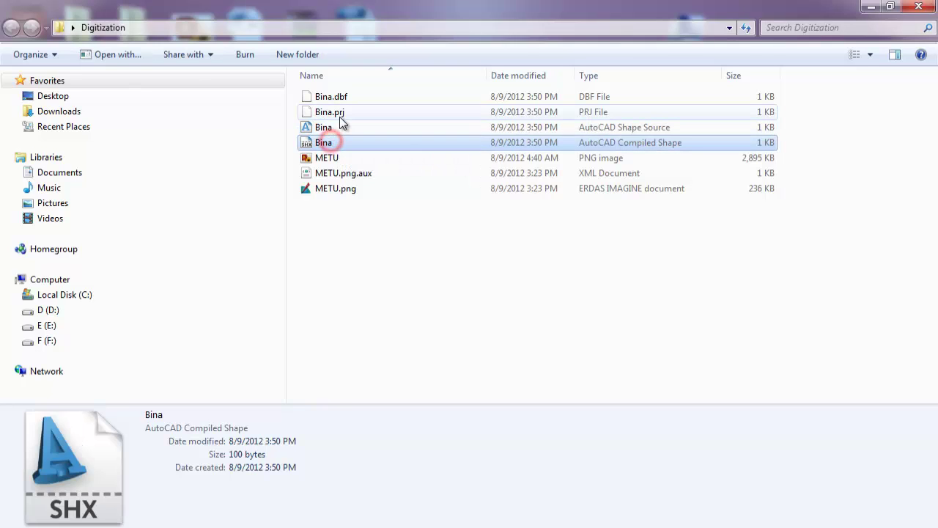
click(339, 111)
click(345, 95)
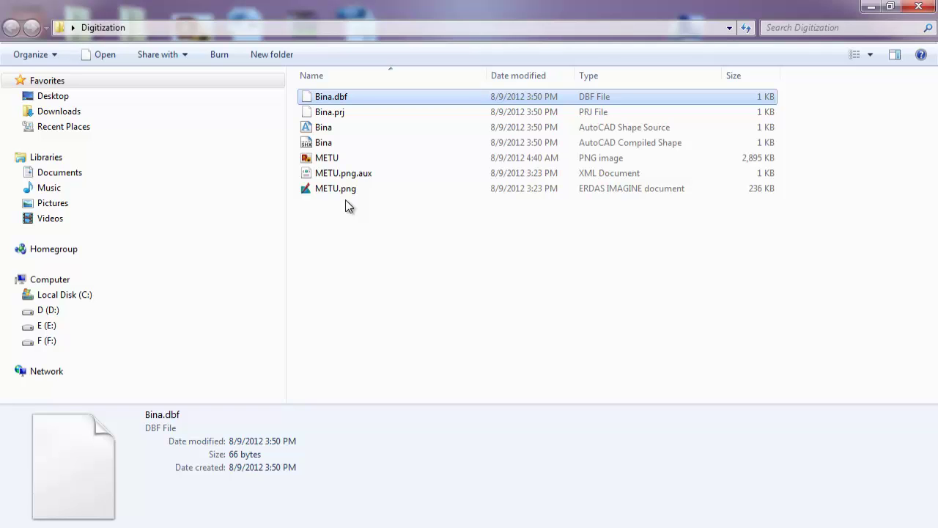
click(253, 513)
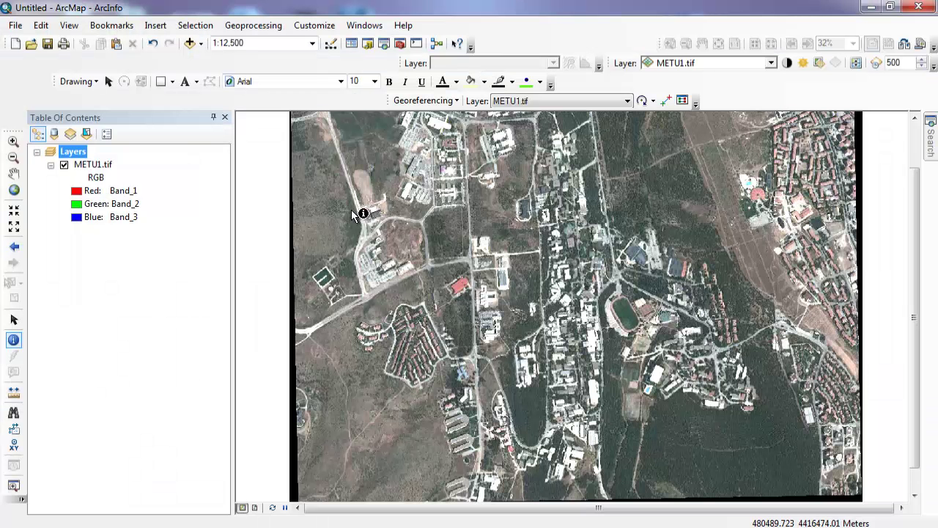
click(321, 510)
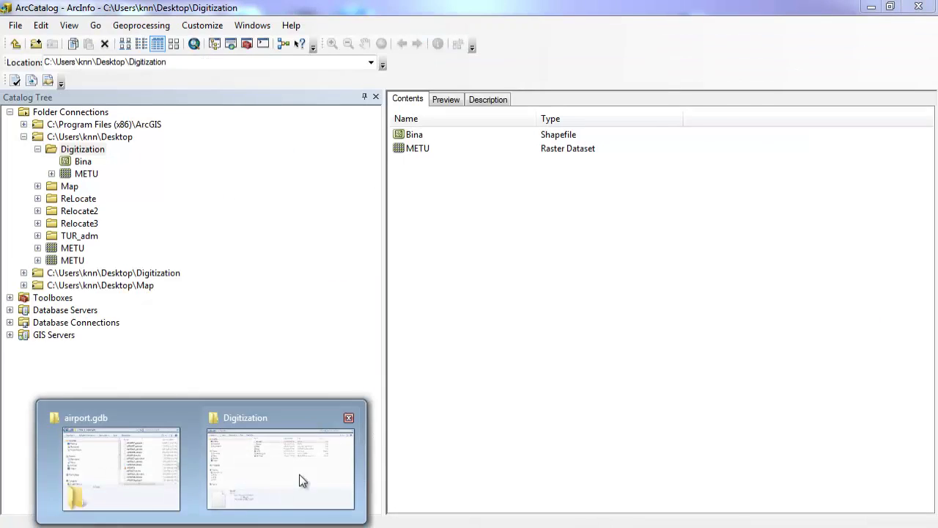
click(299, 477)
key(alt+Tab)
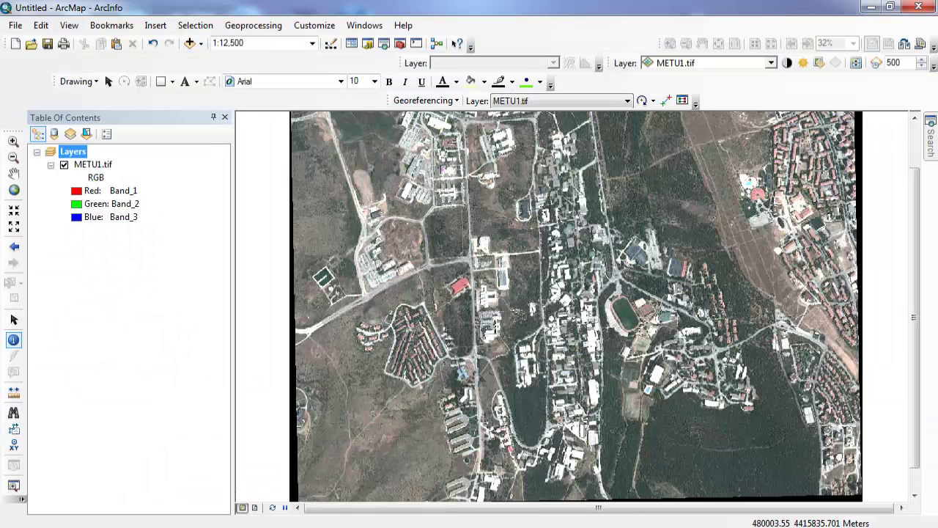
Step: Switch to ArcCatalog and start a new shapefile in the Digitization folder, named Roads with feature type Polyline
click(352, 522)
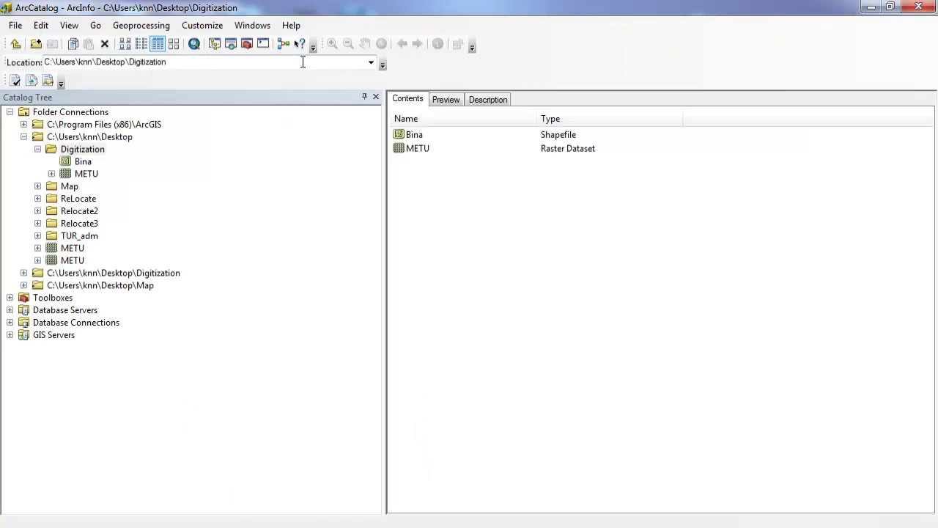
right_click(426, 168)
mouse_move(483, 256)
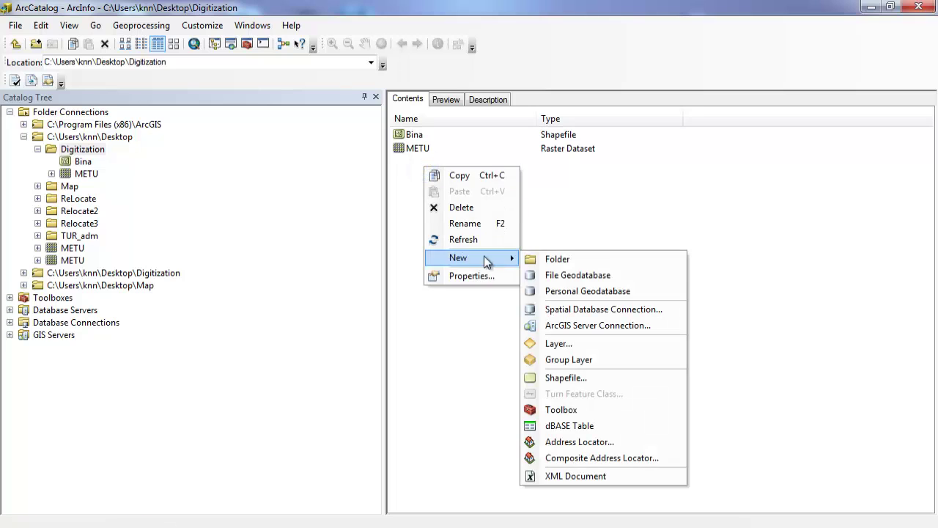
click(587, 377)
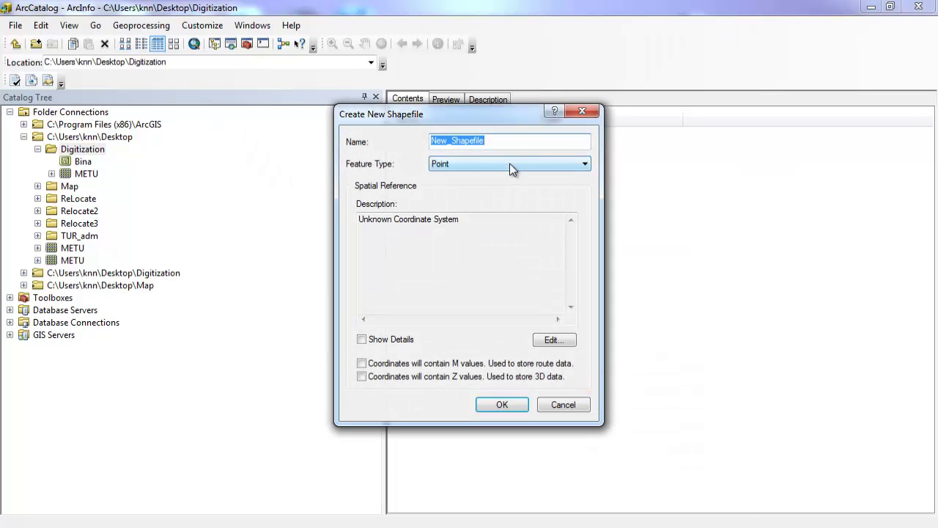
text(Roads)
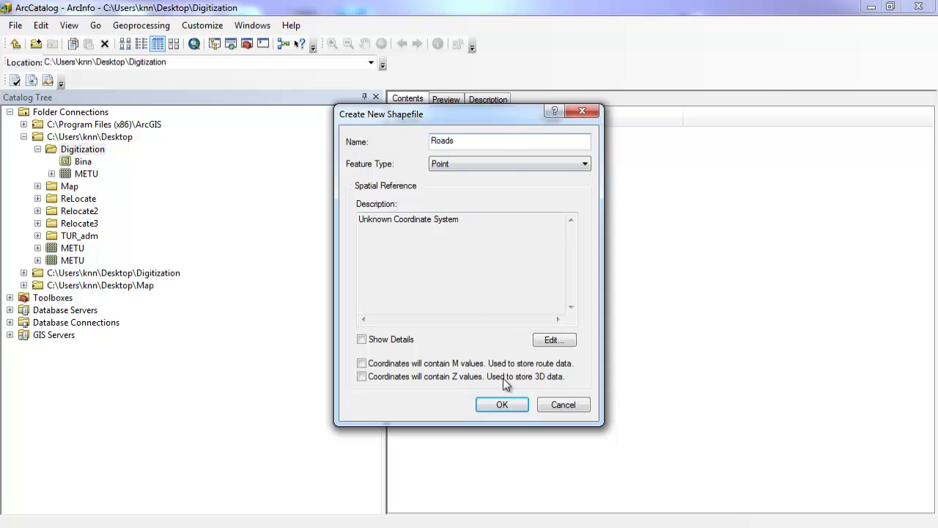
click(465, 160)
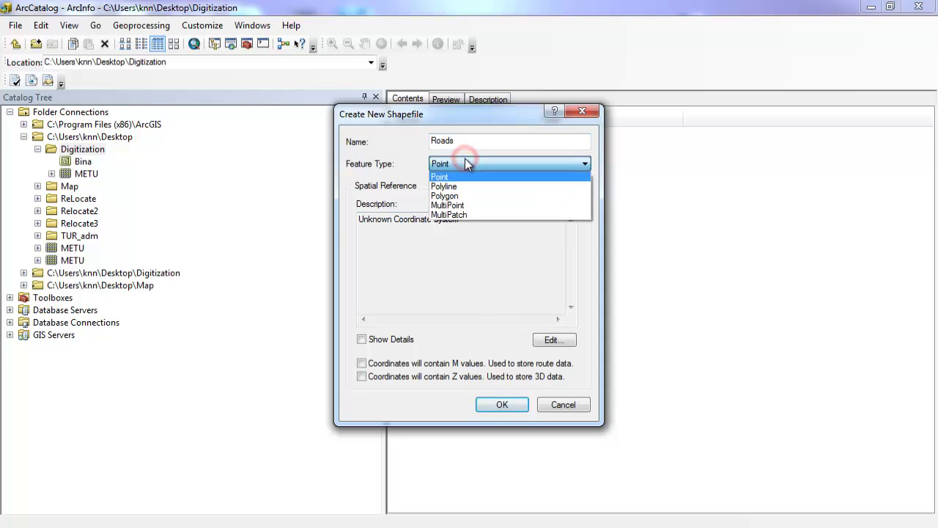
click(466, 186)
Step: Edit the Roads shapefile's spatial reference and browse the predefined projected coordinate systems to UTM > Europe
click(561, 340)
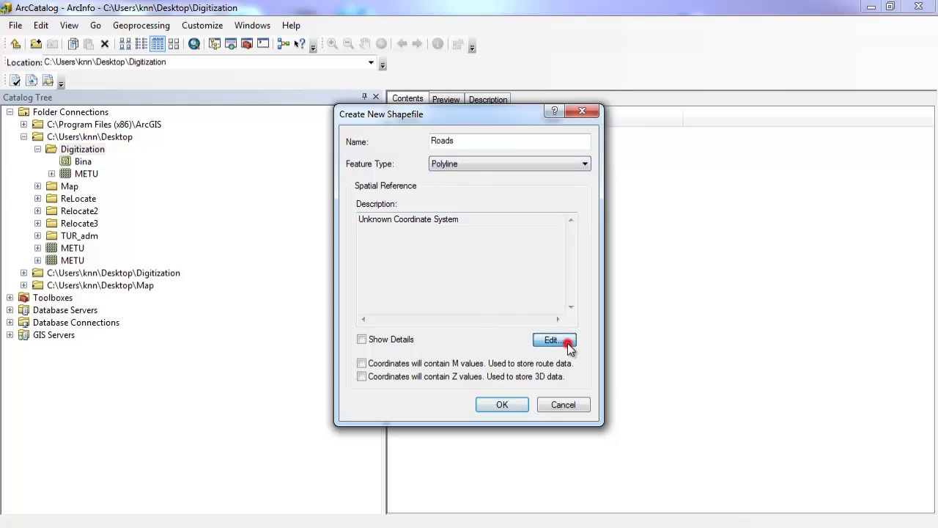
click(365, 292)
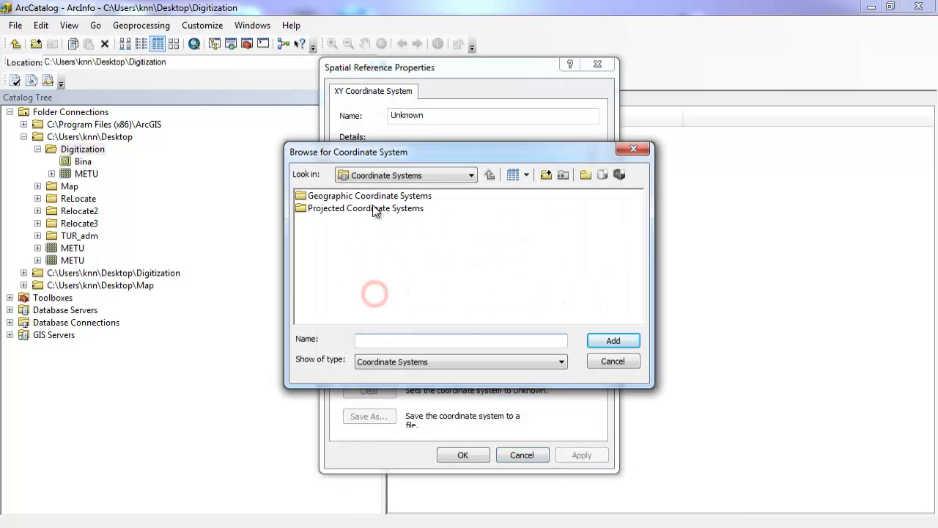
double_click(370, 195)
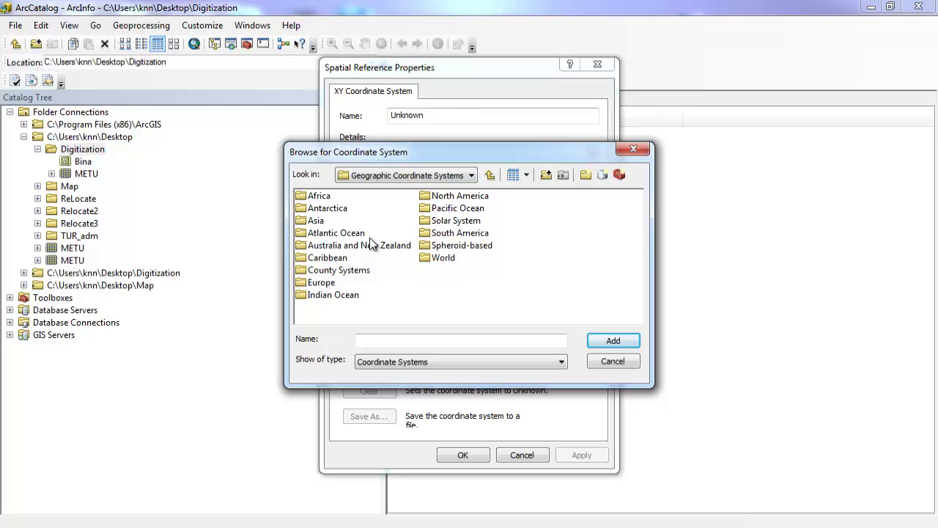
click(489, 175)
double_click(403, 208)
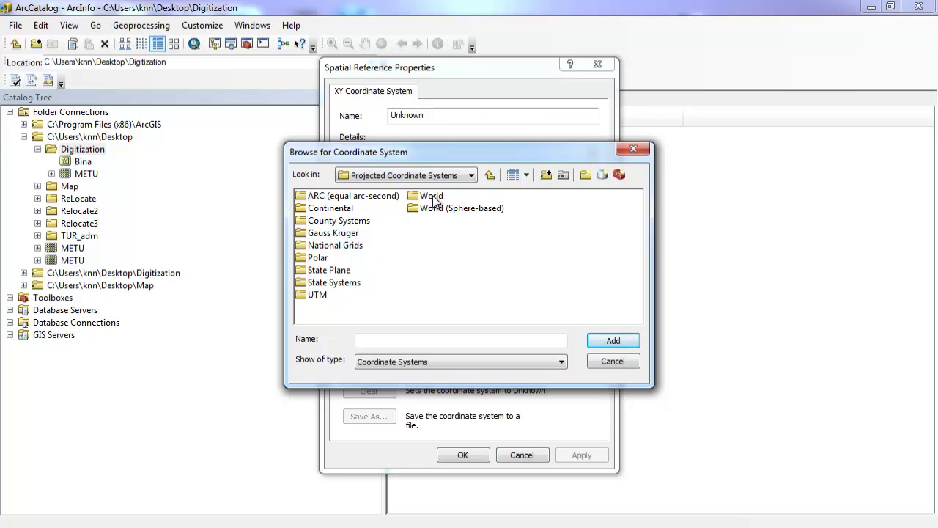
double_click(320, 293)
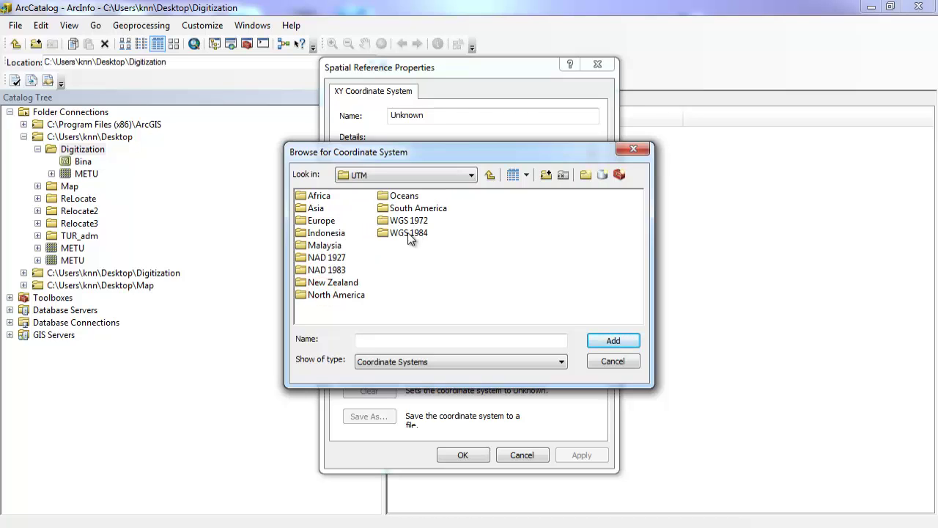
double_click(335, 222)
Step: Assign European Datum 1950 UTM Zone 36N to the Roads shapefile and create it
click(604, 319)
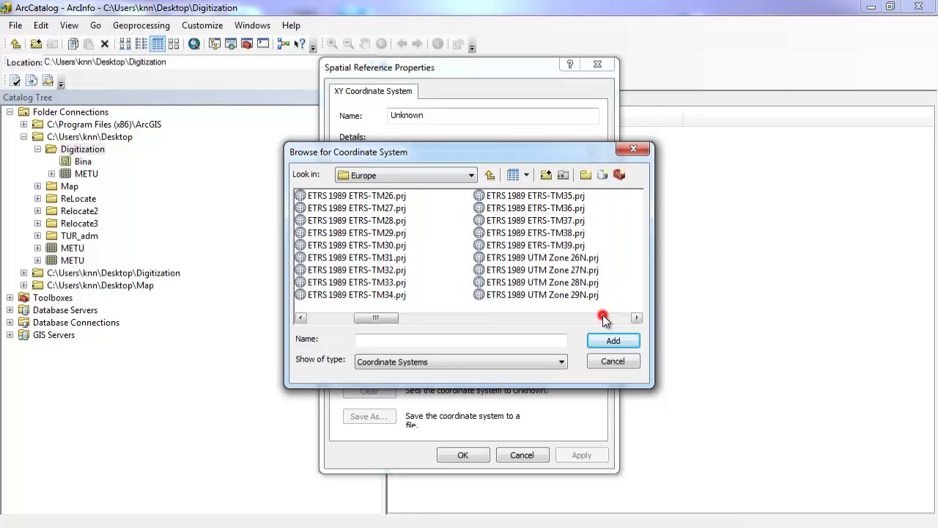
click(604, 319)
click(604, 319)
double_click(620, 196)
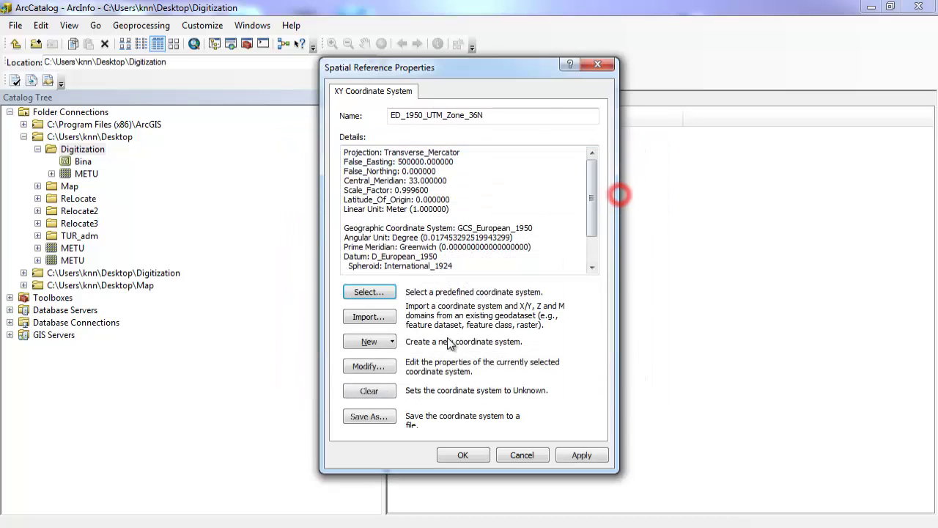
click(588, 454)
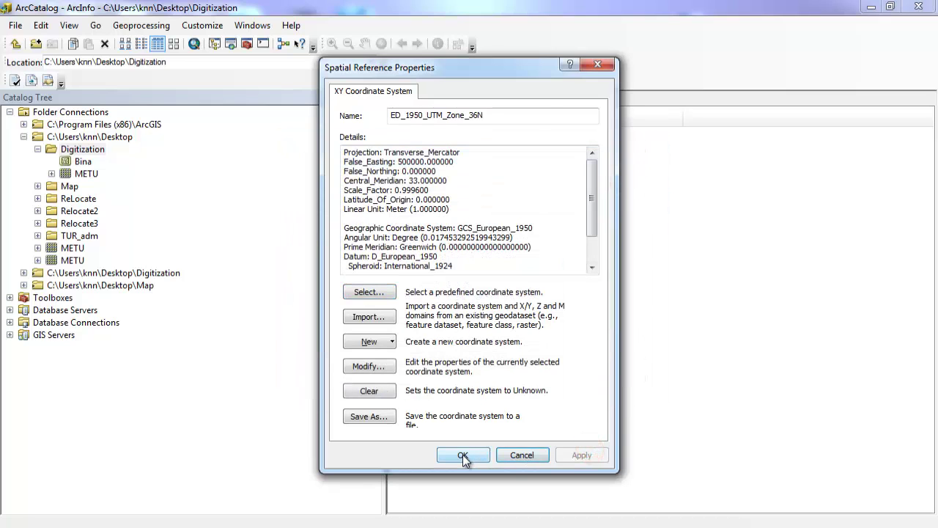
click(462, 454)
click(509, 403)
click(475, 215)
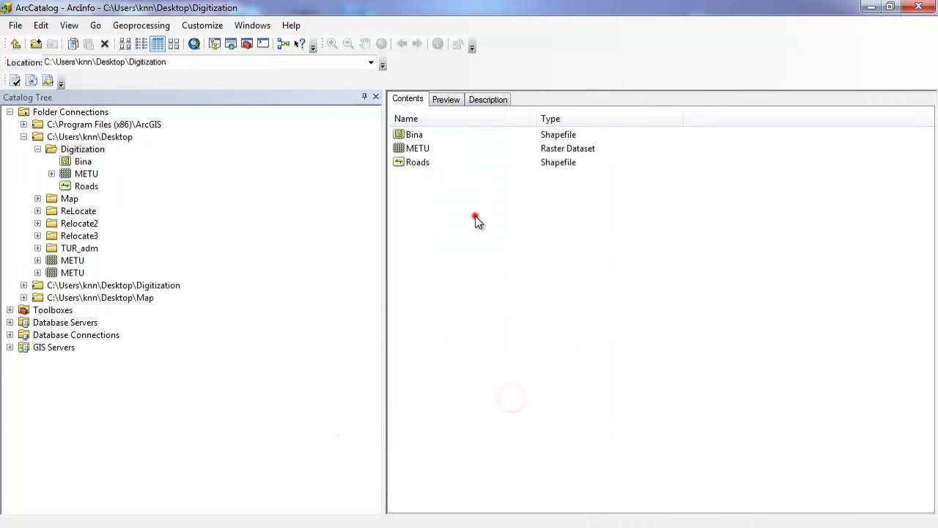
Step: Start another new shapefile in the Digitization folder, named Landmark, keeping the Point feature type
right_click(420, 189)
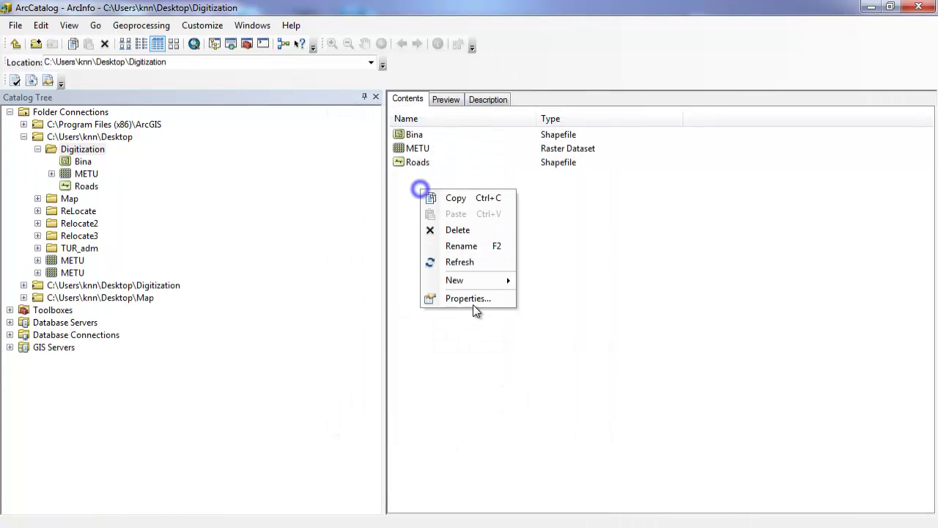
click(475, 280)
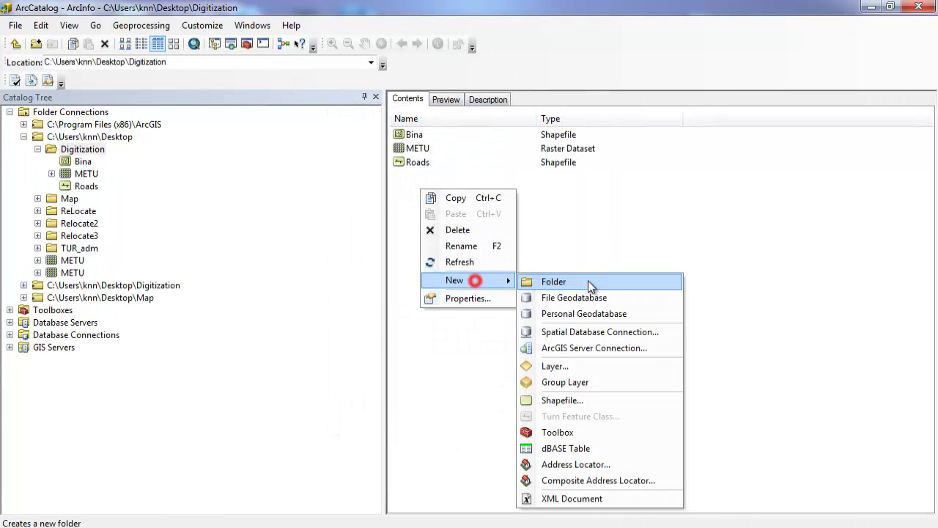
click(588, 400)
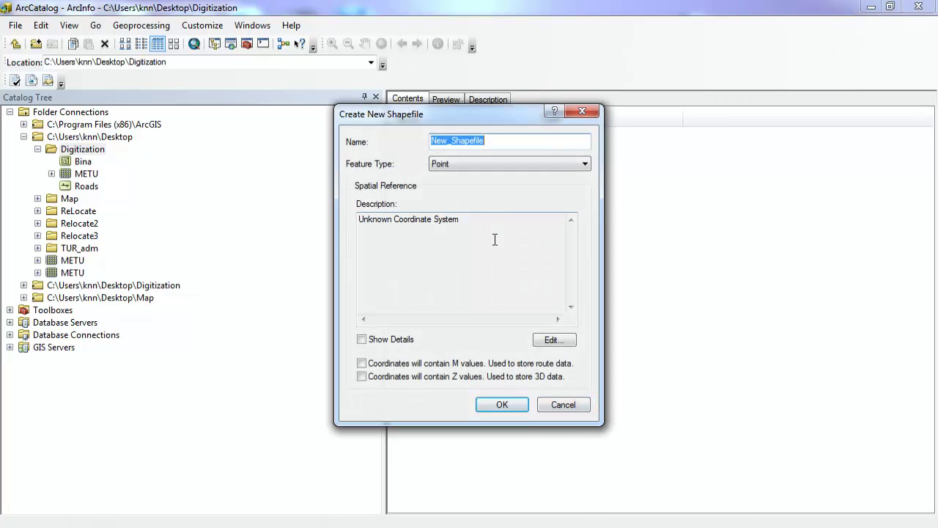
text(Landmark)
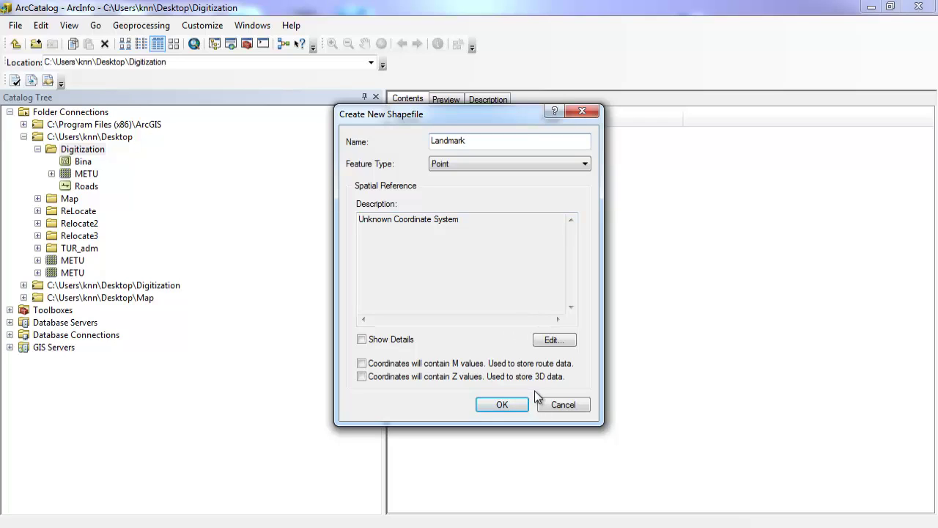
Step: Edit the Landmark shapefile's spatial reference and browse the predefined projected coordinate systems to UTM > Europe
click(561, 338)
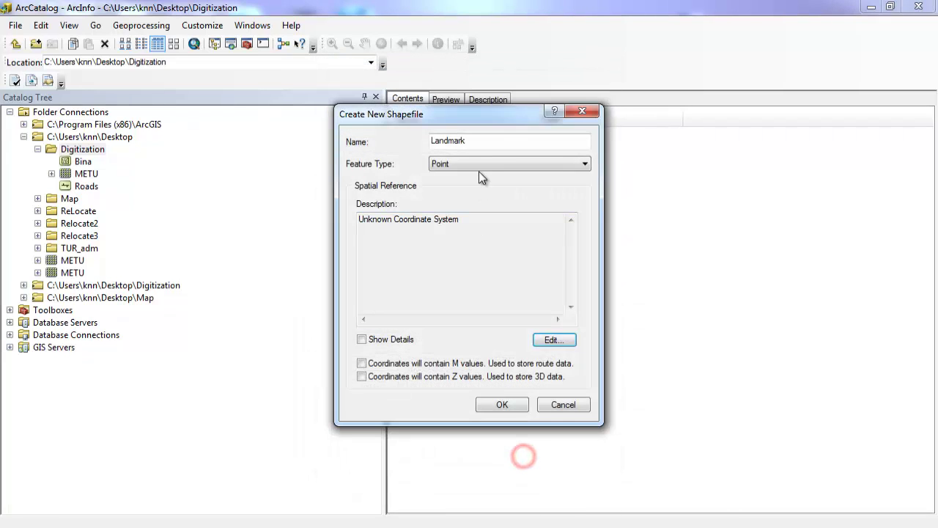
click(555, 338)
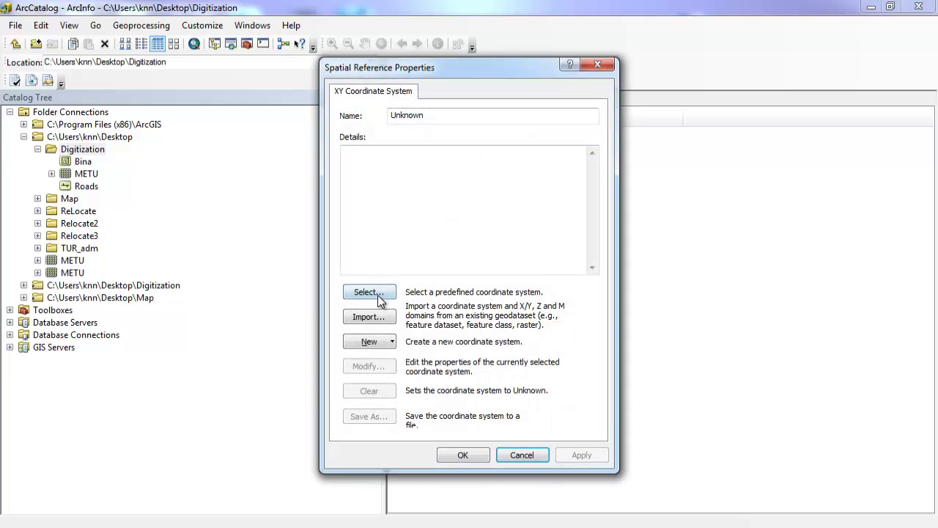
click(372, 339)
click(418, 308)
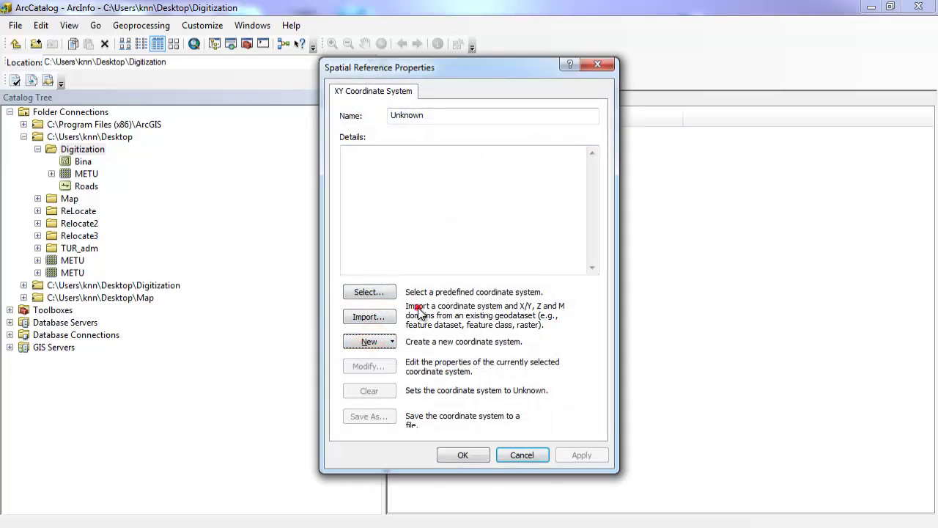
click(368, 292)
double_click(381, 211)
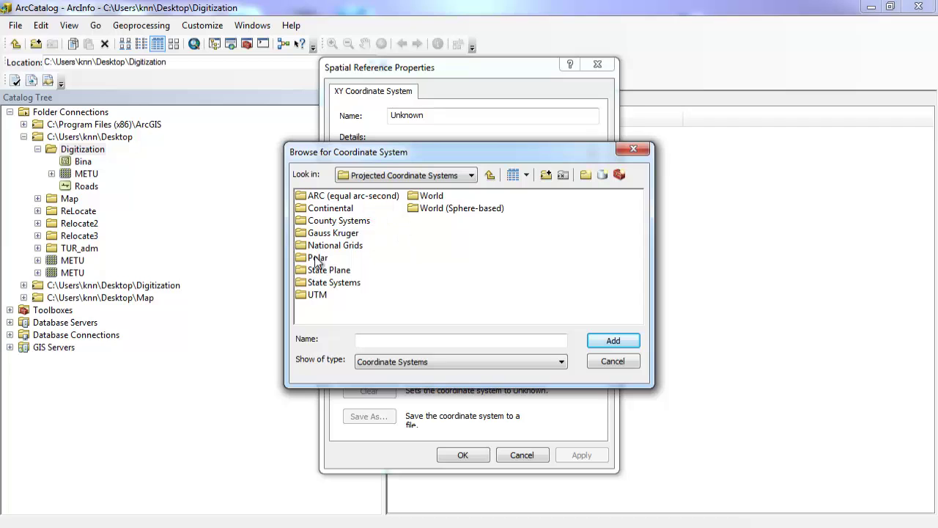
double_click(317, 295)
double_click(329, 220)
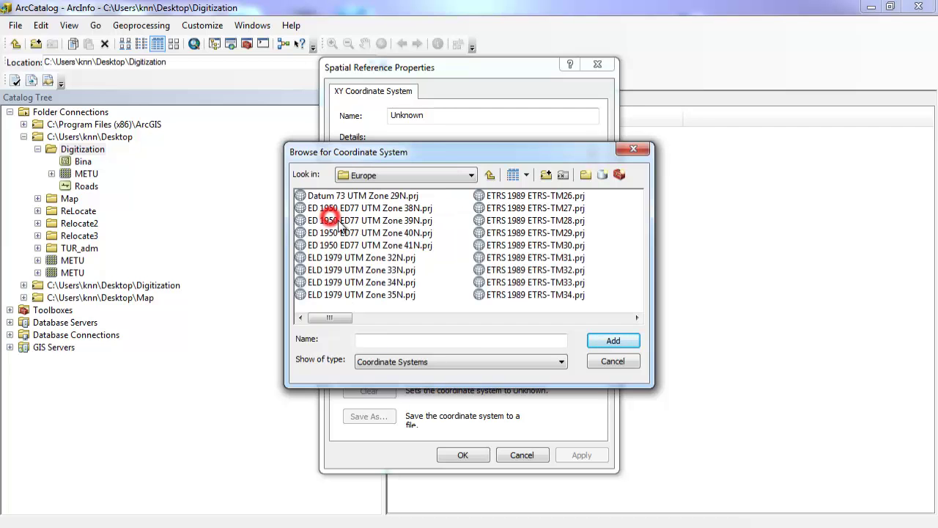
Step: Assign European Datum 1950 UTM Zone 36N to the Landmark shapefile and create it
click(597, 318)
click(595, 318)
click(595, 317)
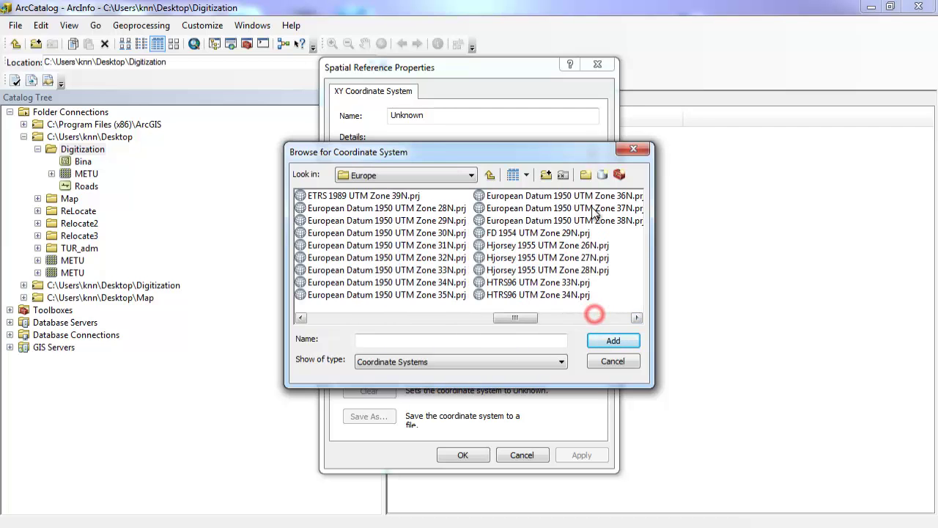
double_click(595, 195)
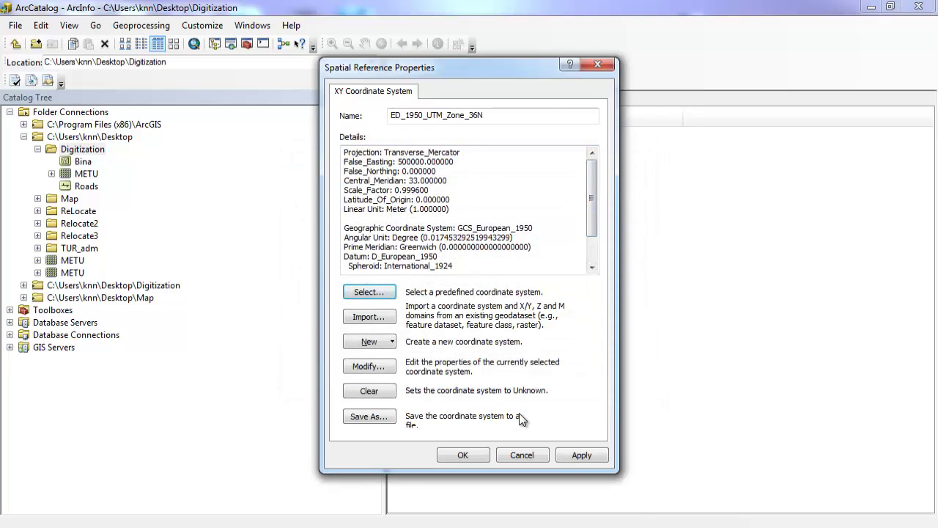
click(581, 454)
click(462, 454)
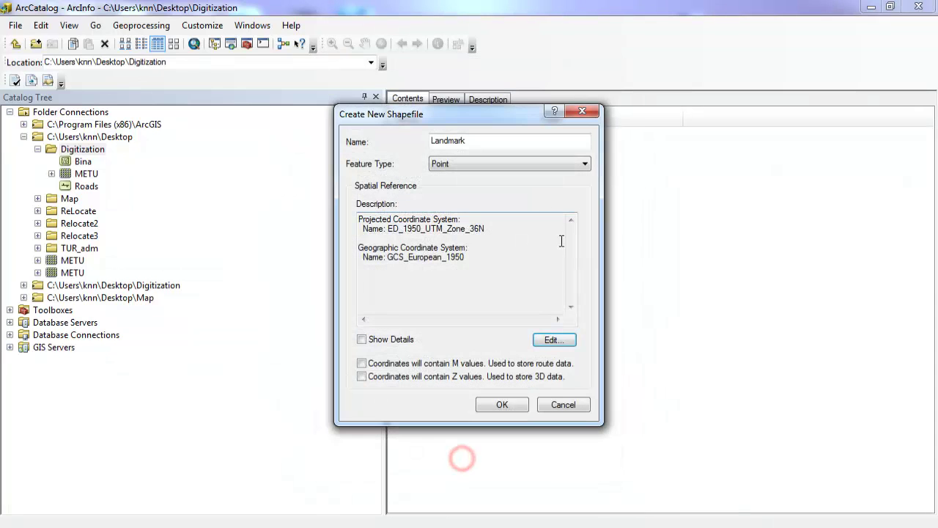
click(504, 403)
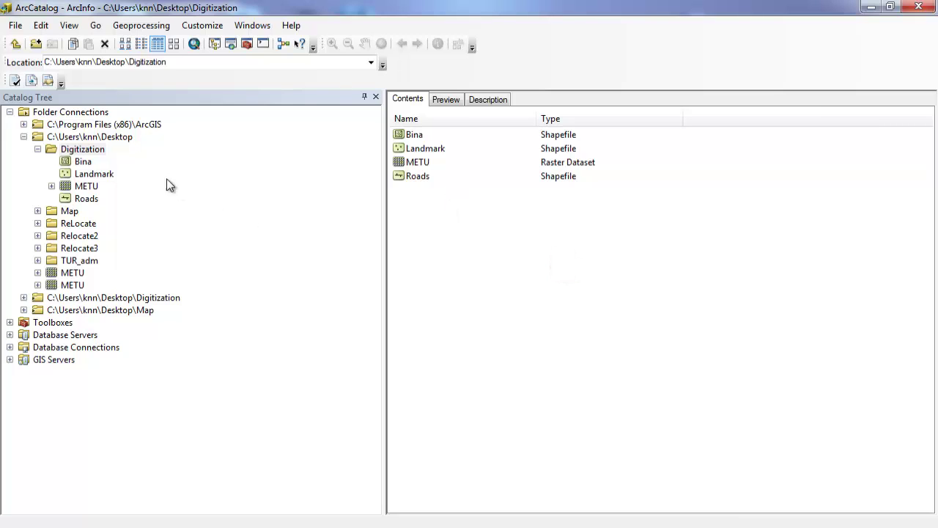
Step: Look over the Bina, Landmark and Roads shapefiles in the catalog tree and the Digitization folder's contents
click(82, 162)
click(92, 175)
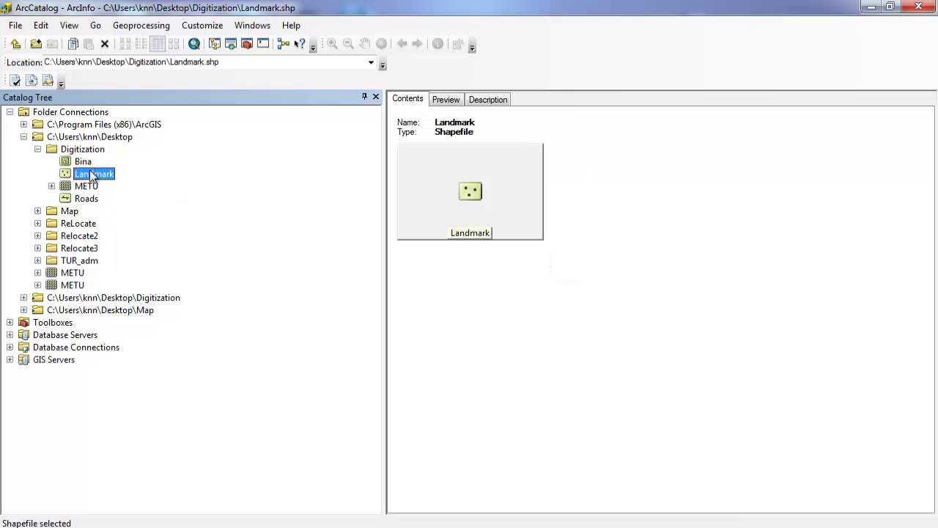
click(83, 161)
click(93, 174)
click(82, 149)
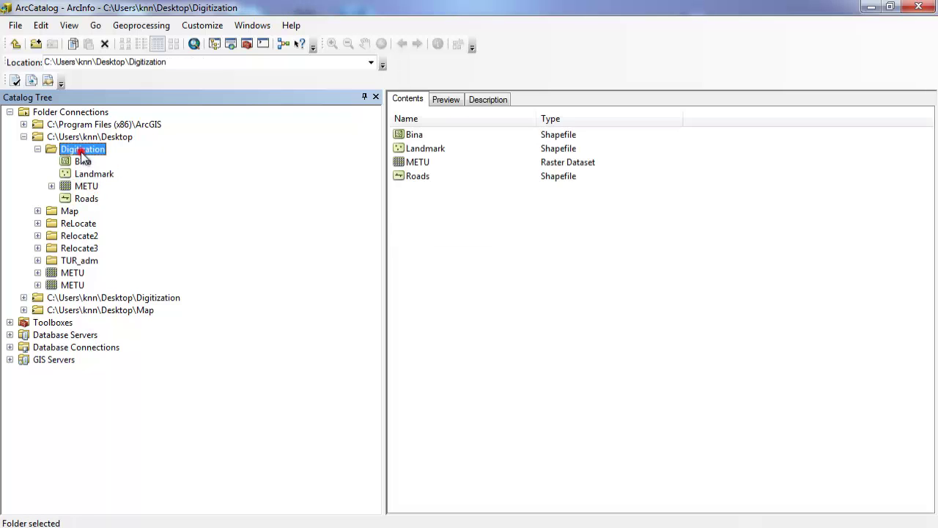
click(414, 134)
shift+click(425, 148)
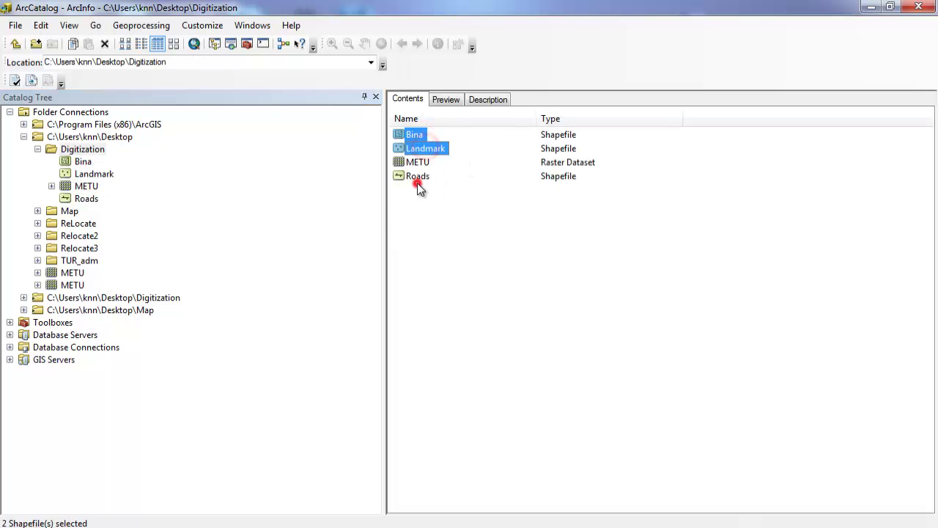
ctrl+click(417, 179)
drag(419, 139, 454, 224)
Step: Open the Bina shapefile's field properties and add a Text field named Type
click(415, 137)
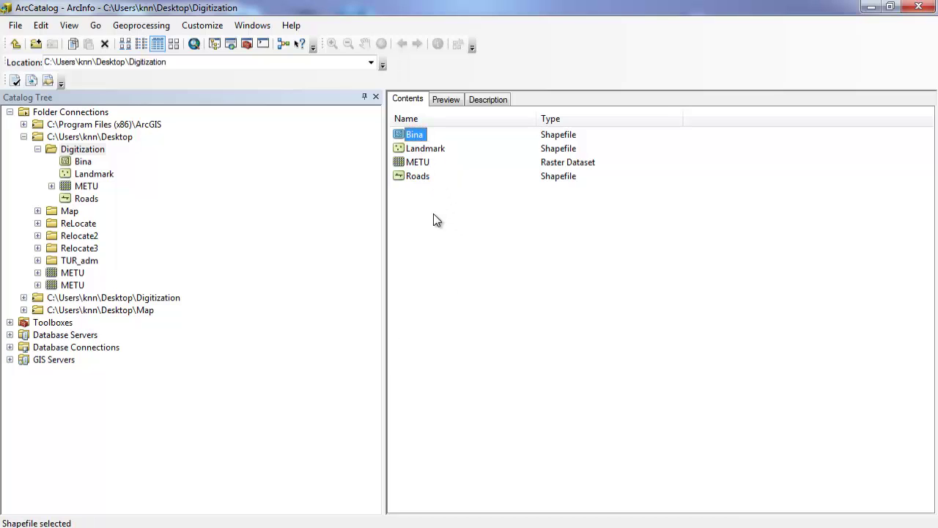
right_click(431, 135)
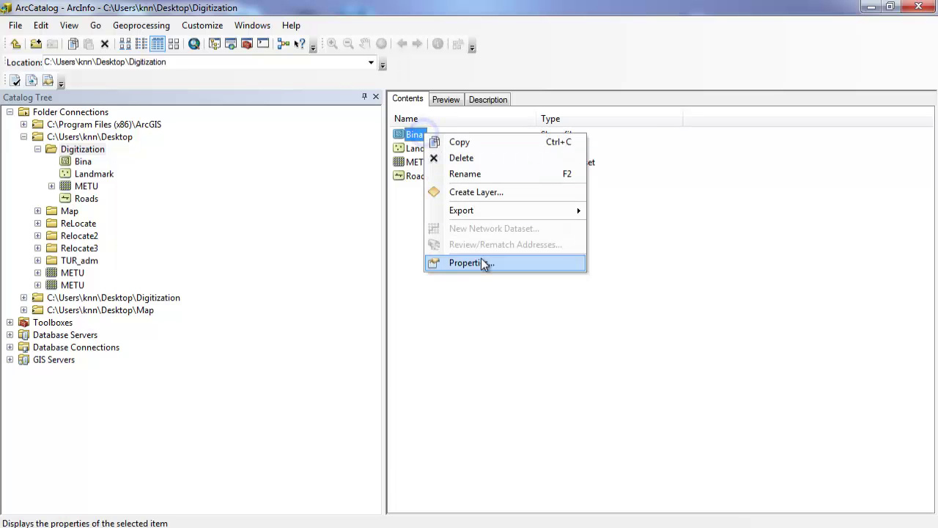
click(483, 262)
click(396, 154)
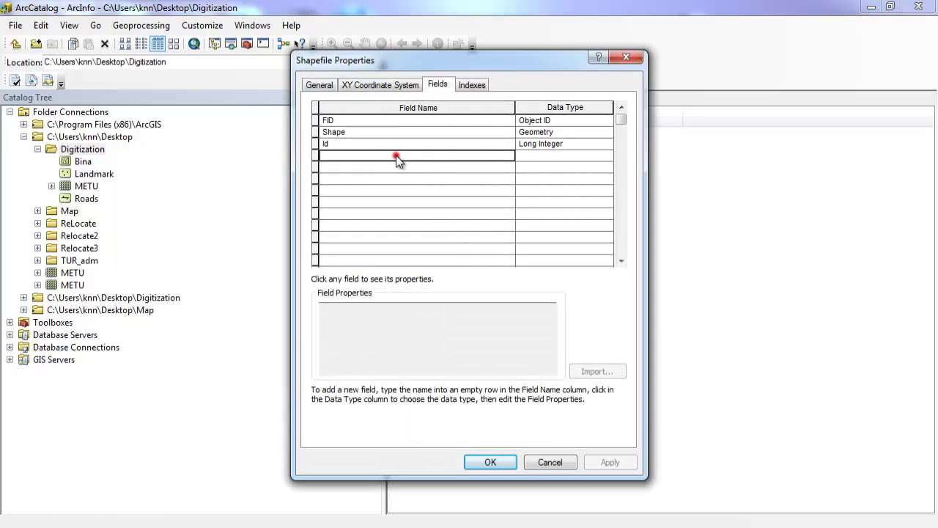
text(Type)
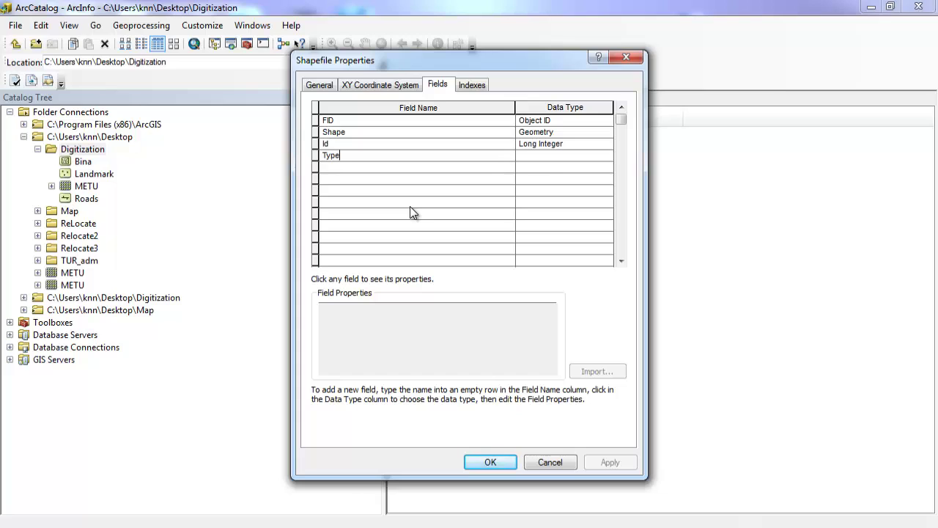
key(Tab)
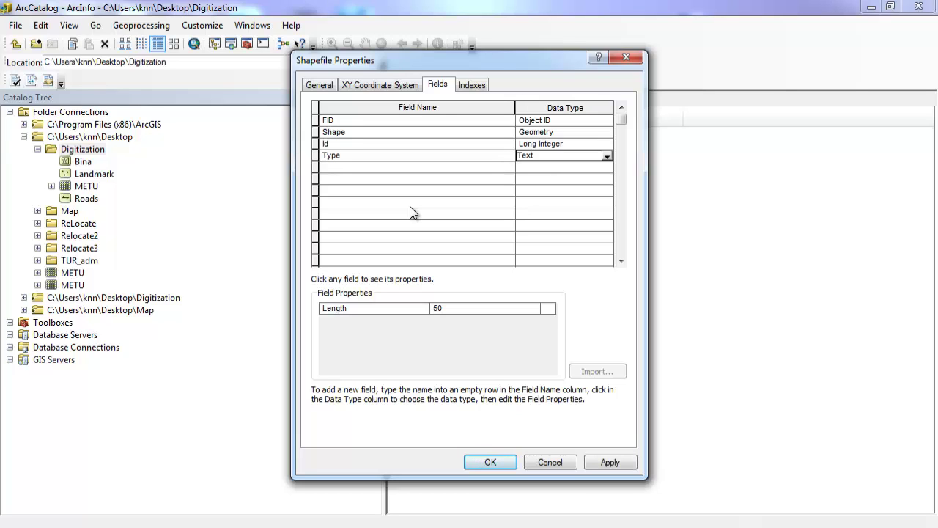
key(Tab)
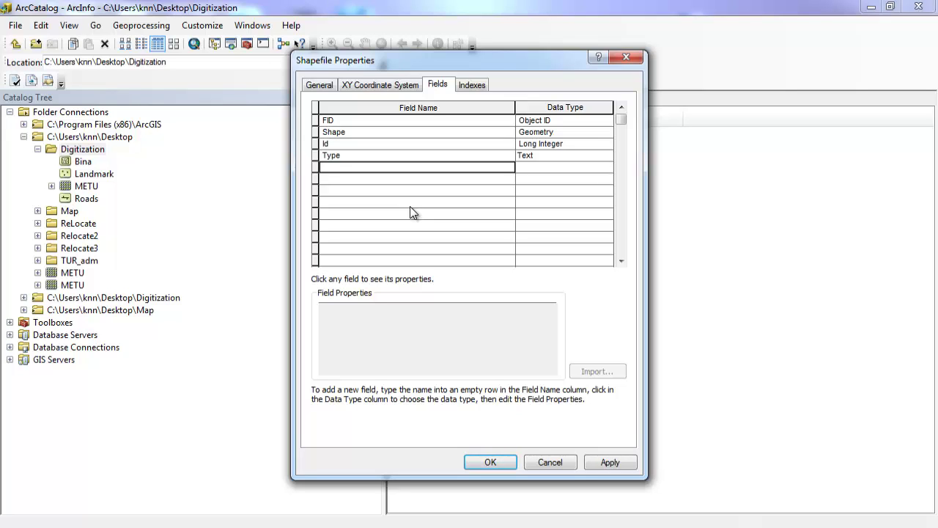
Step: Add a Text field Name and a Short Integer field Number_Floor to Bina, accepting the shortened name Number_Flo, and save the properties
text(Name)
click(360, 175)
text(Number)
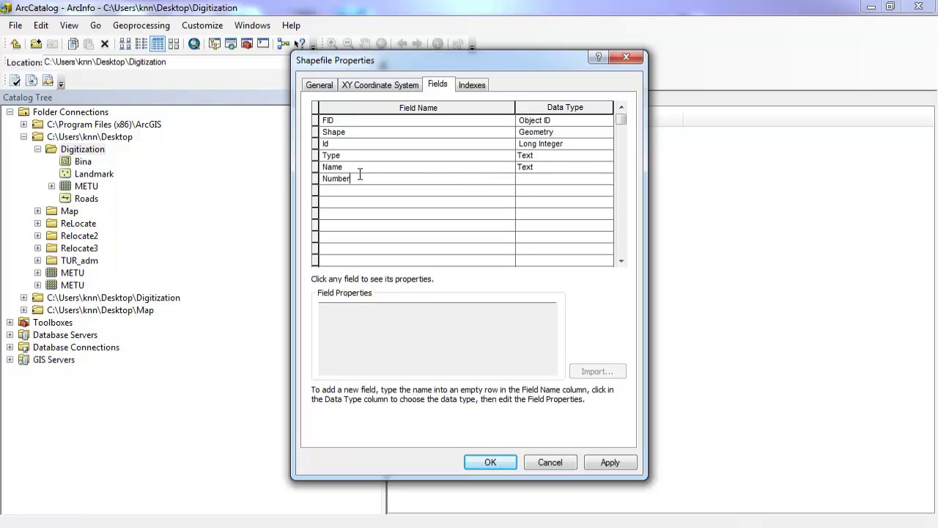
text(_Floor)
key(Tab)
key(s)
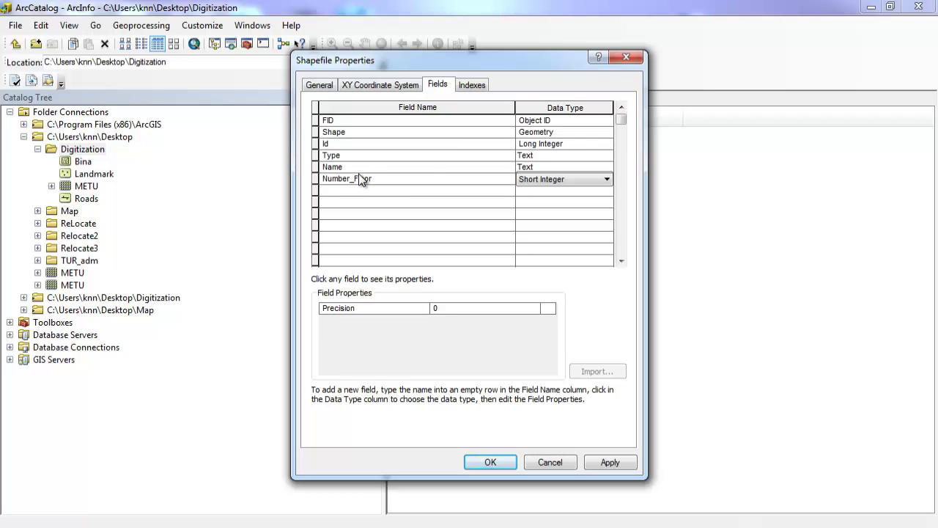
click(599, 459)
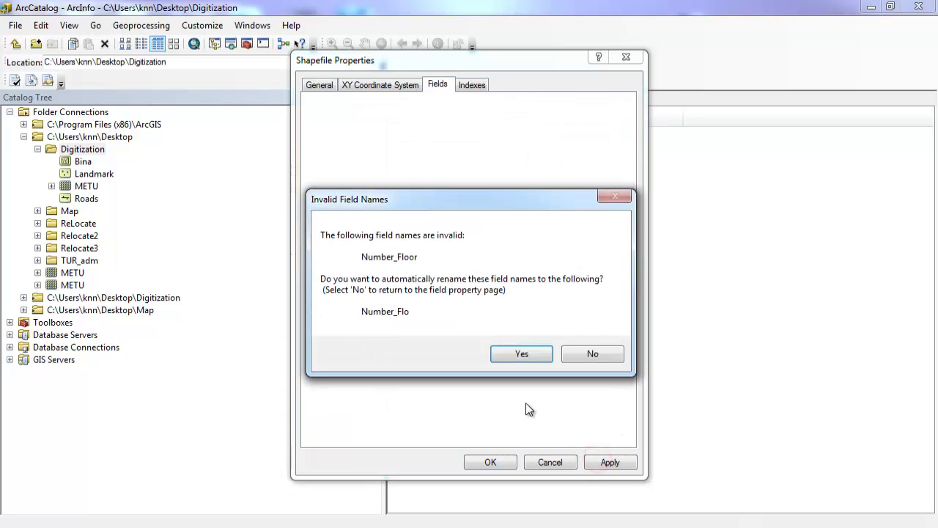
click(516, 356)
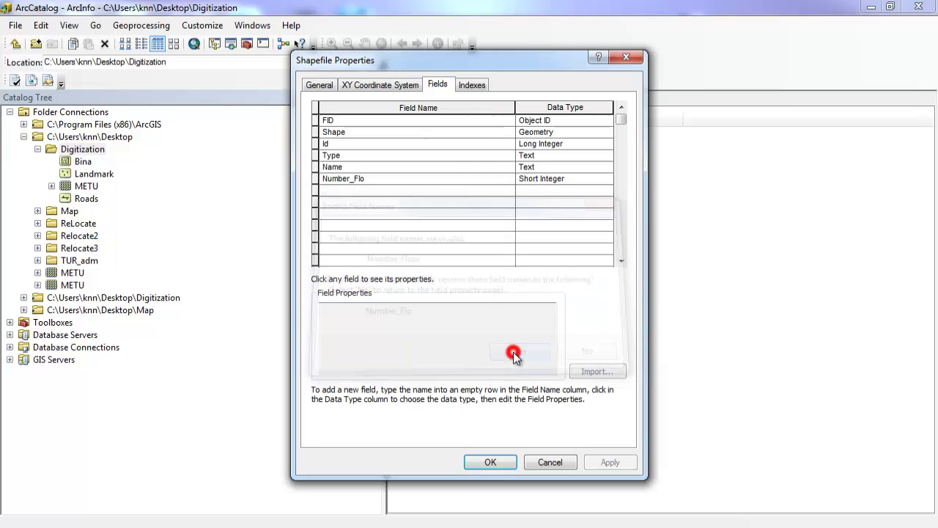
click(498, 463)
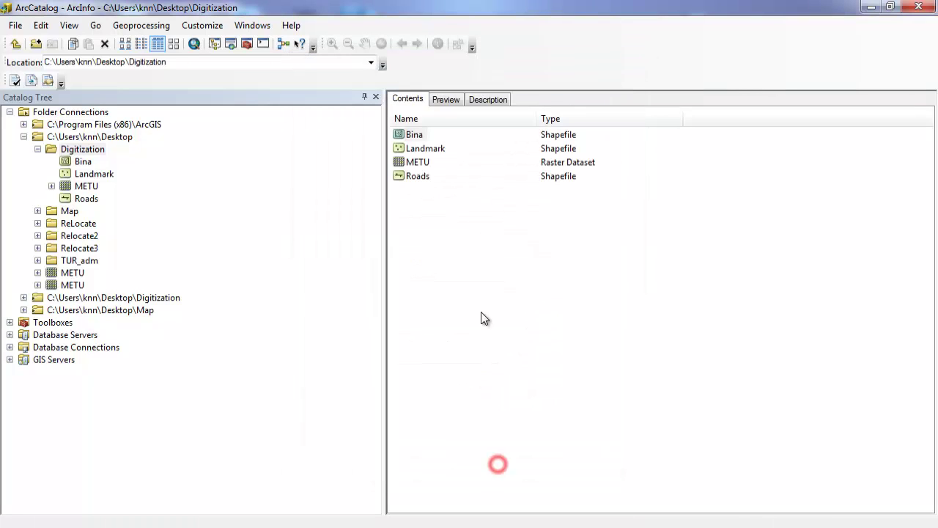
Step: Open the Roads shapefile's field properties and add a Text field named Type
click(418, 176)
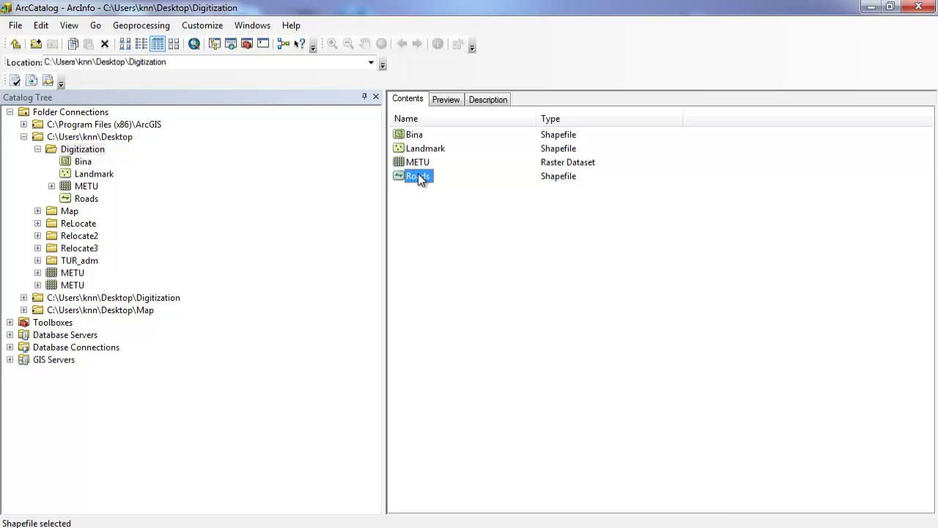
right_click(410, 177)
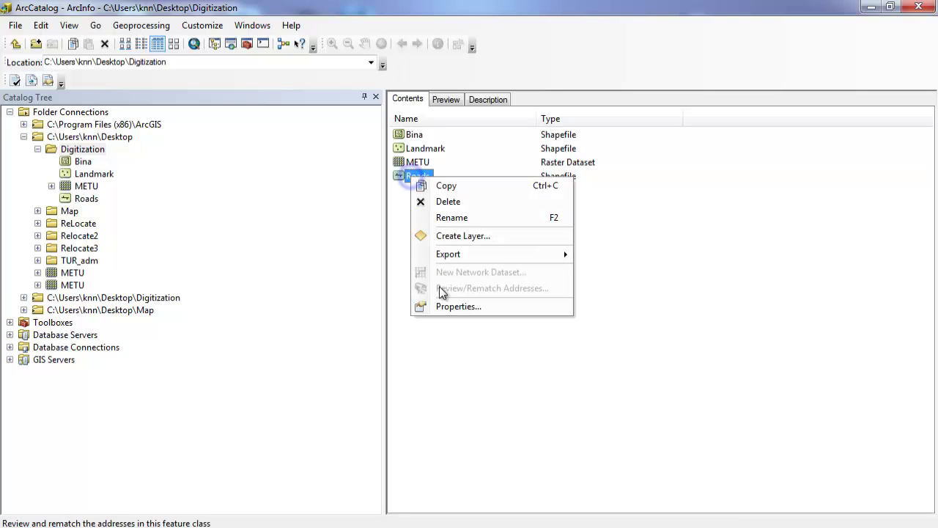
click(450, 306)
click(355, 156)
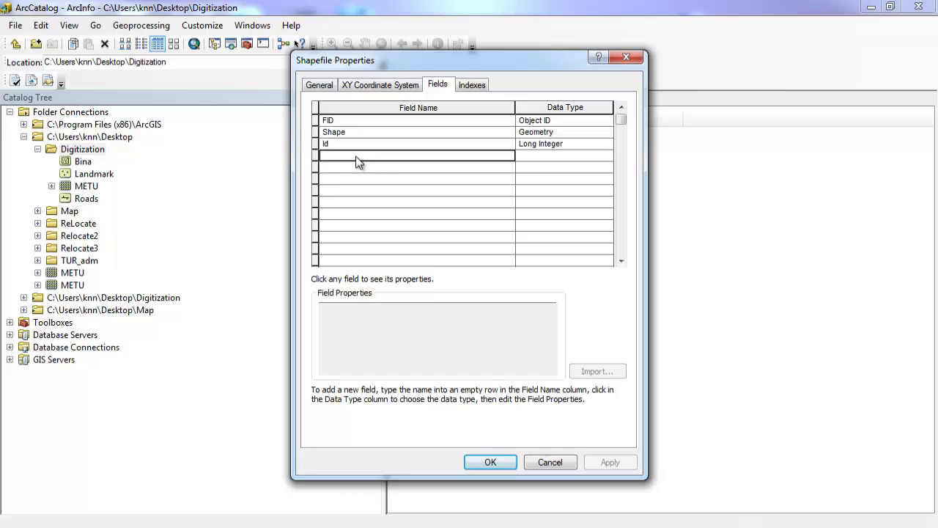
text(Type)
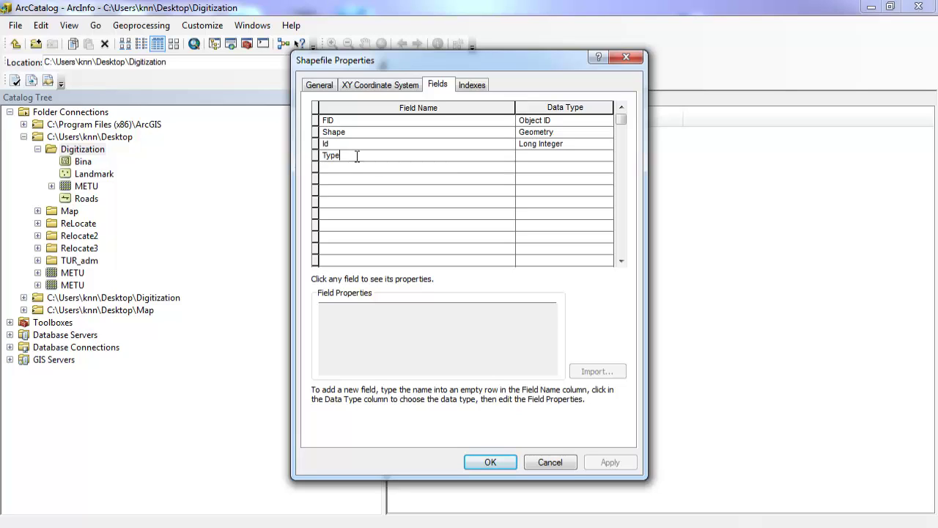
key(Tab)
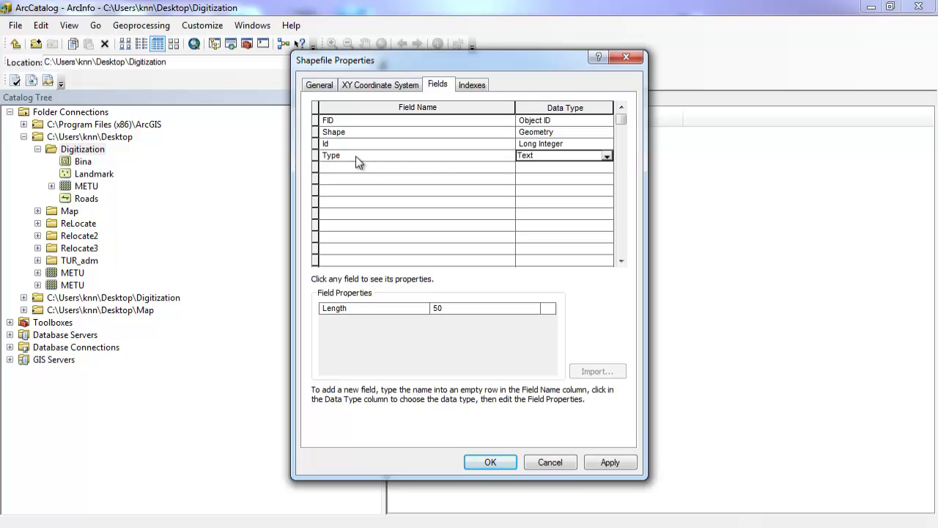
key(Tab)
Step: Add a Short Integer field named Width to the Roads shapefile and save its properties
text(W)
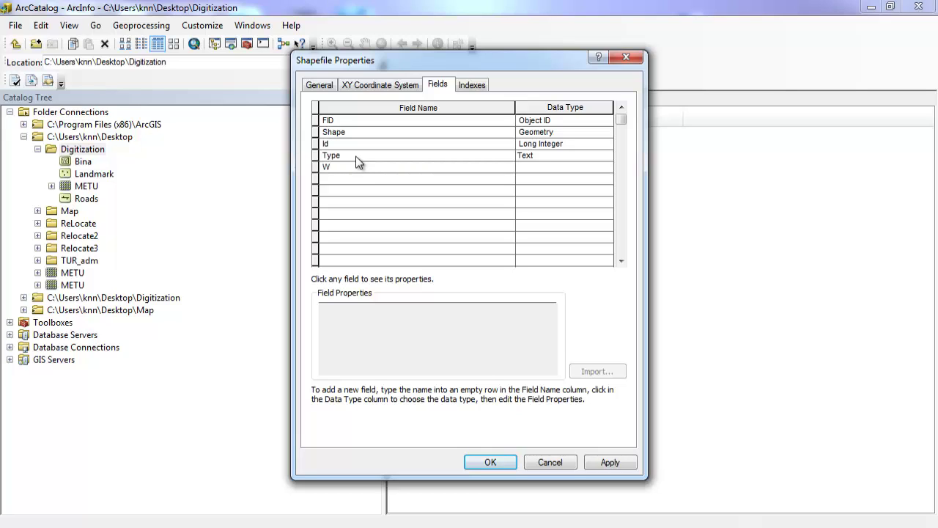
text(idth)
key(Tab)
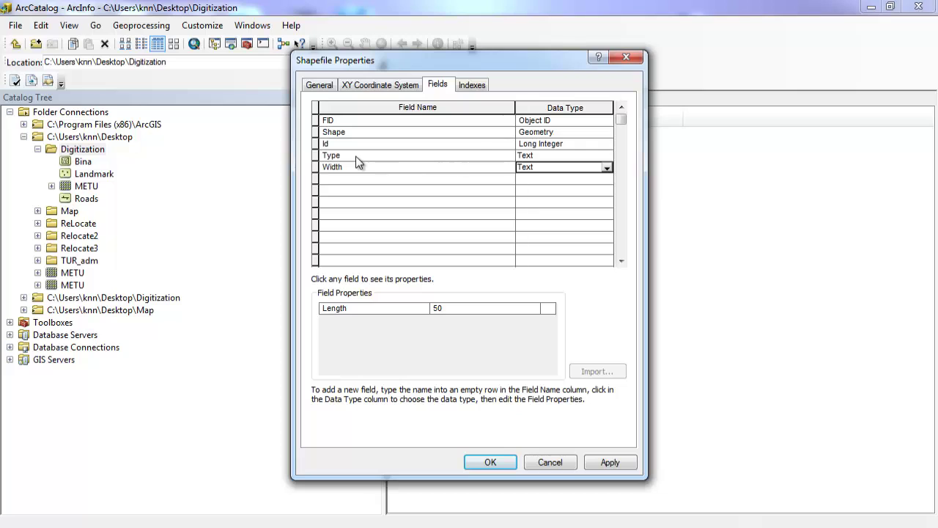
key(s)
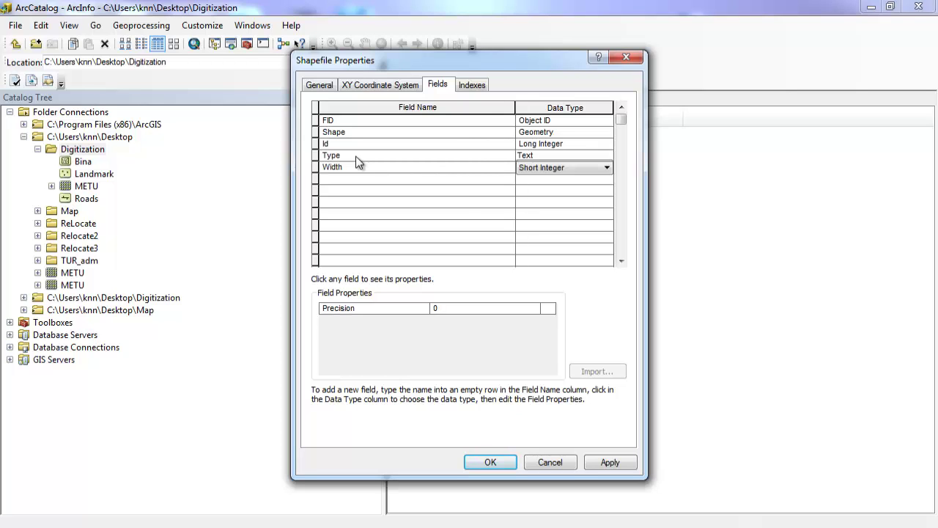
click(446, 178)
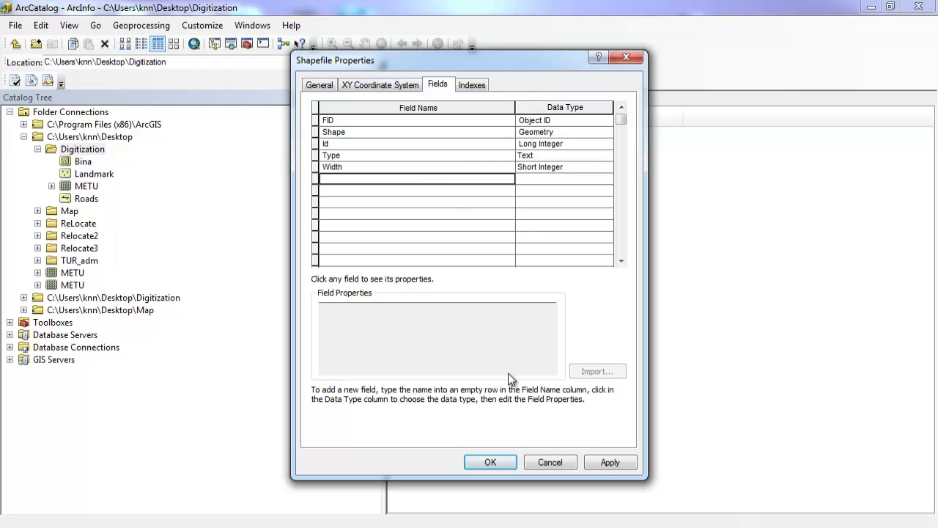
click(606, 462)
click(487, 462)
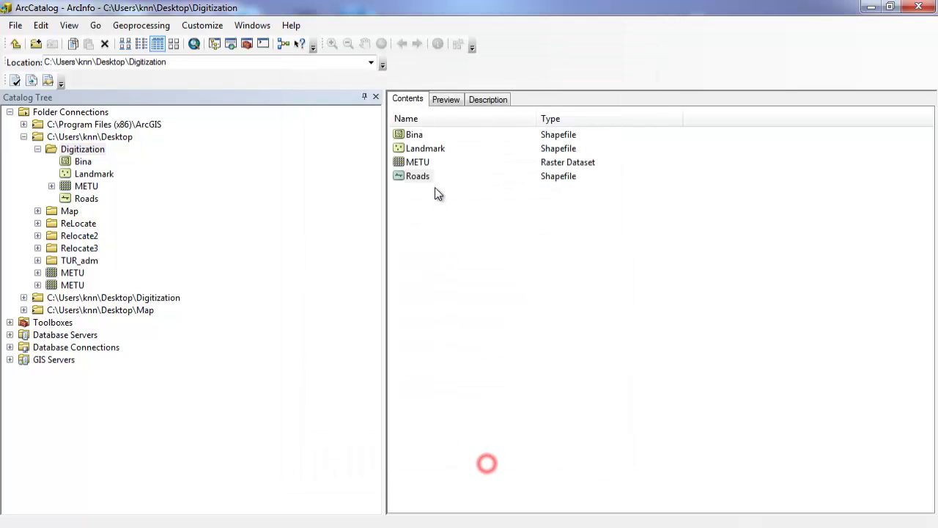
Step: Add a Text field named Type and a name field to the Landmark shapefile, and save its properties
click(427, 140)
right_click(429, 150)
click(460, 274)
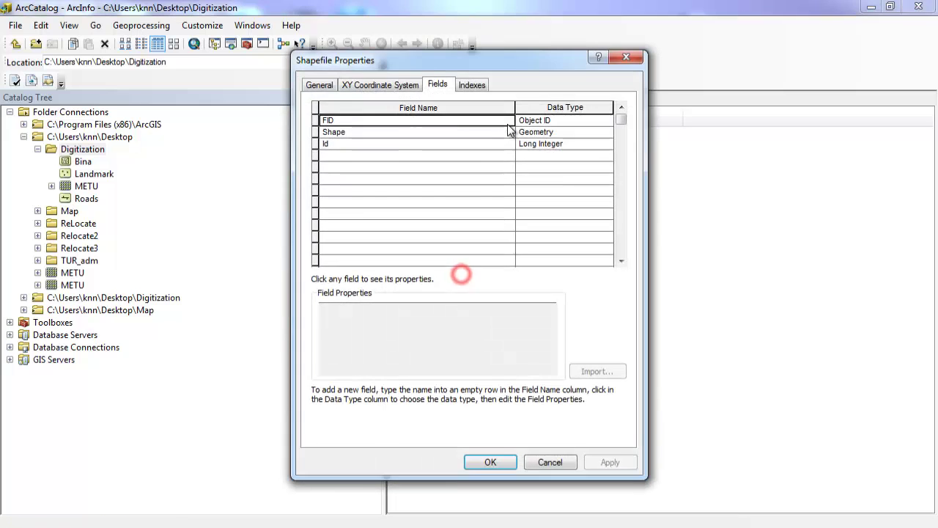
click(393, 155)
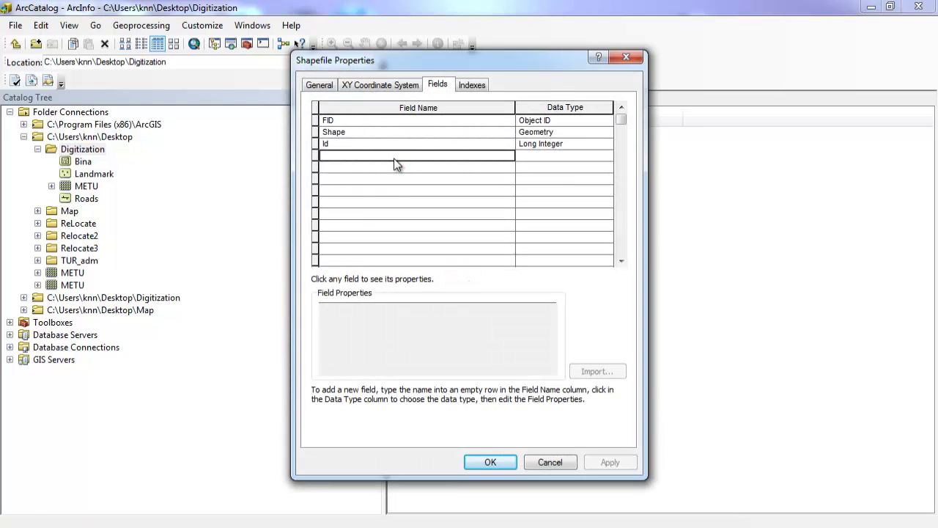
text(Type)
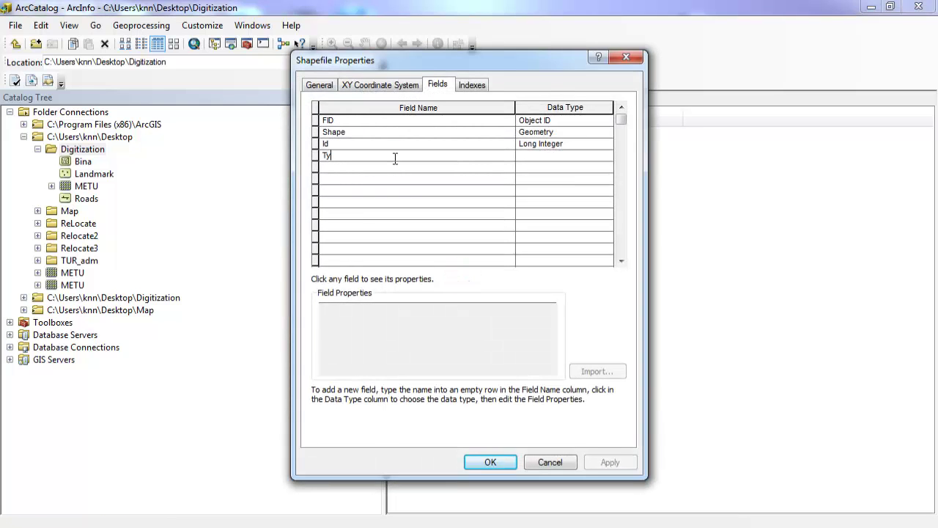
key(Tab)
key(Tab)
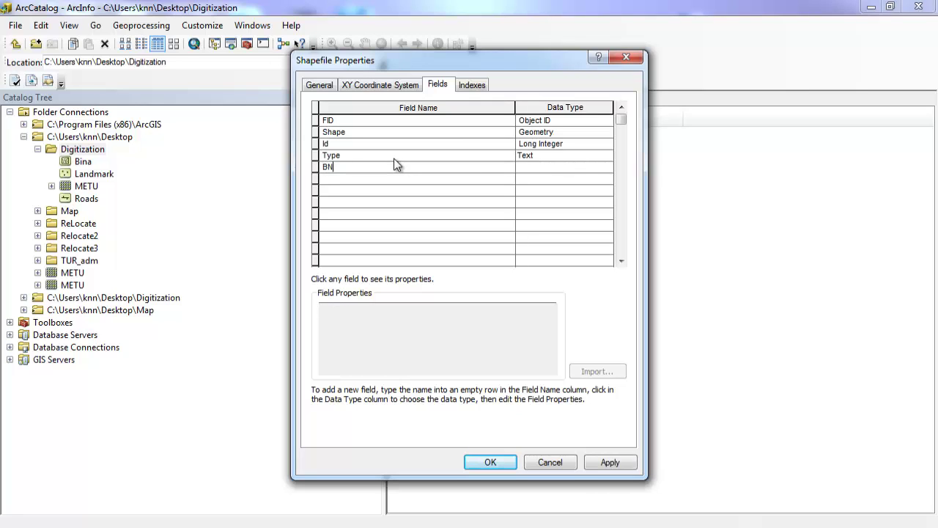
text(Name)
click(609, 462)
click(490, 462)
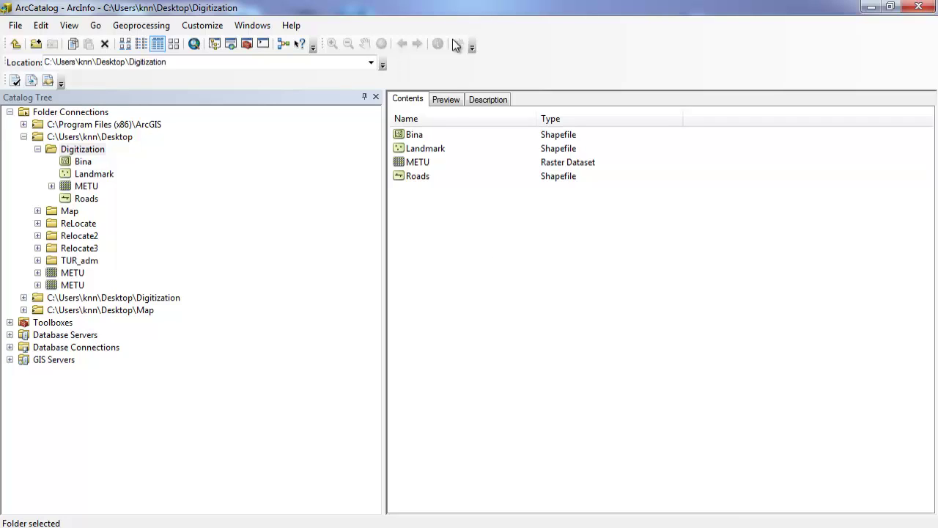
Step: Add the Bina, Landmark and Roads shapefiles together from ArcCatalog to the ArcMap document and check their layers
click(449, 272)
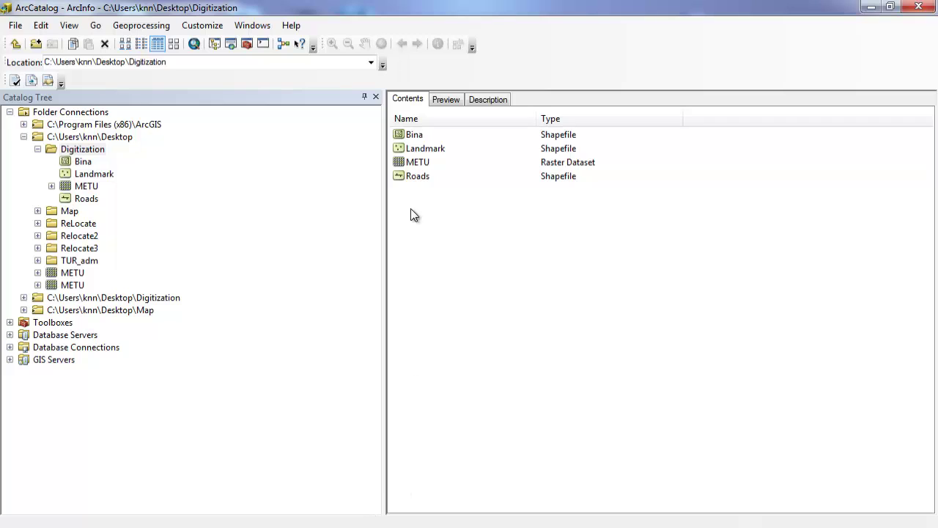
click(409, 134)
ctrl+click(425, 148)
ctrl+click(418, 176)
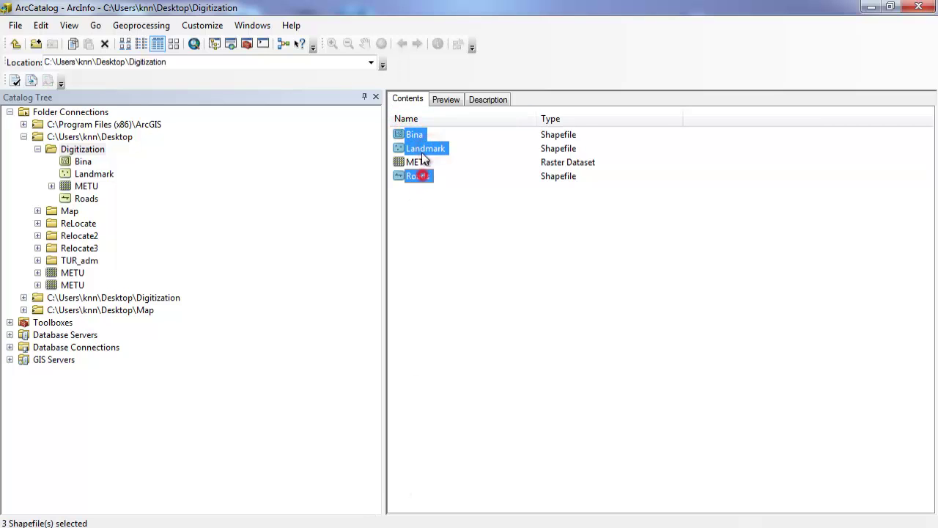
drag(412, 138, 286, 495)
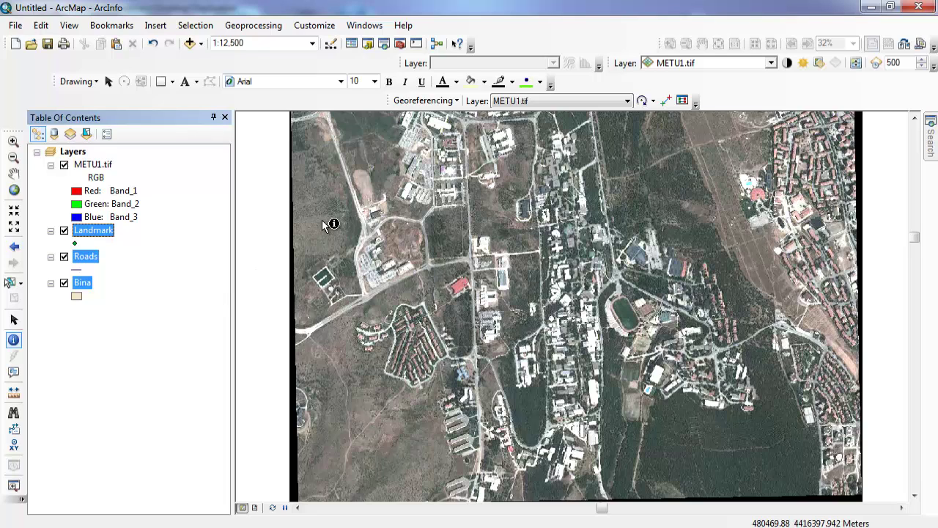
click(170, 237)
click(103, 231)
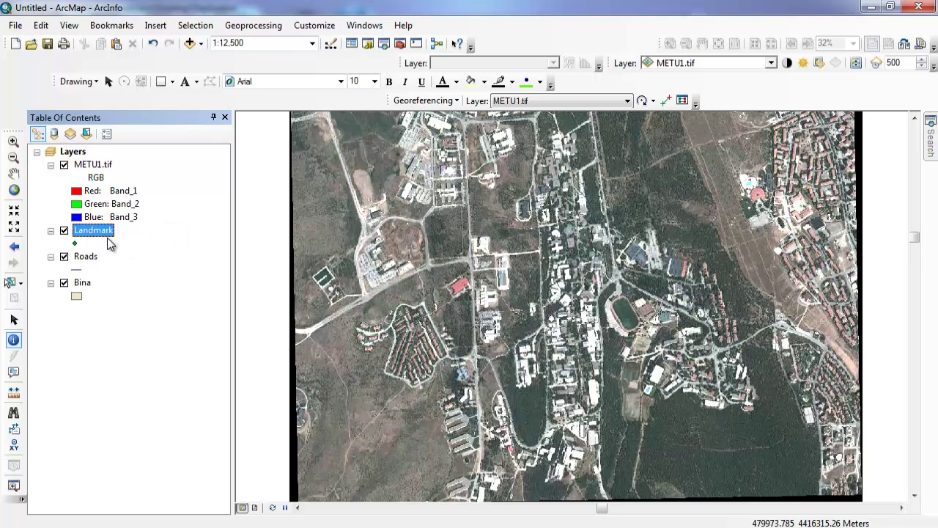
click(88, 257)
click(81, 285)
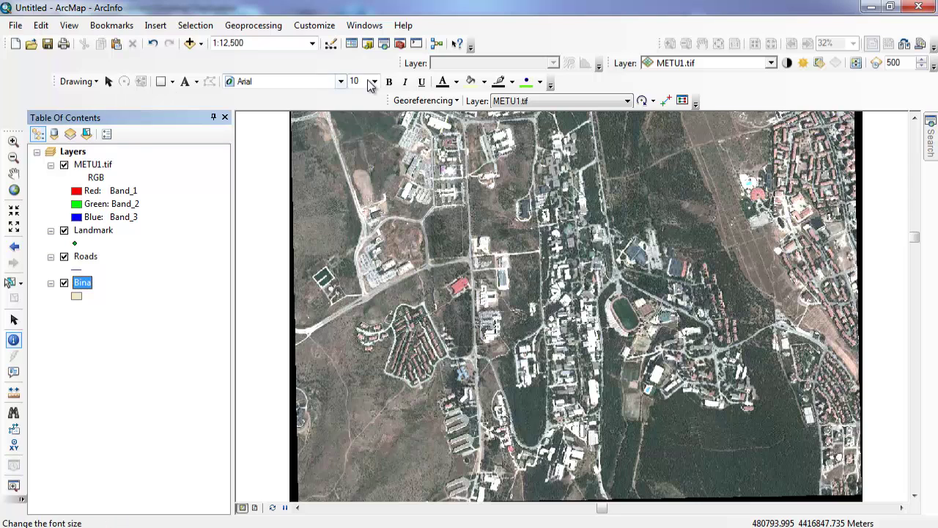
Step: Show the Editor toolbar, dock it beside the Georeferencing toolbar, and start an editing session
right_click(749, 103)
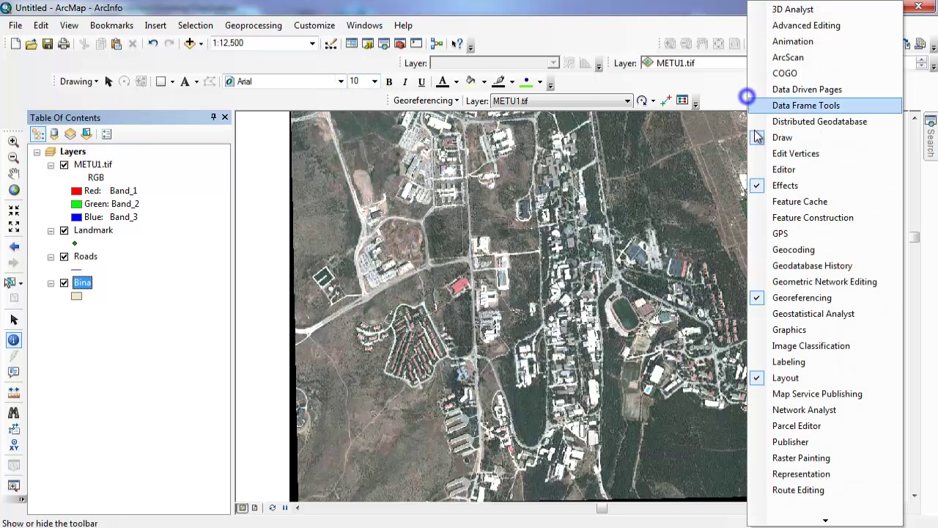
click(800, 179)
drag(420, 181, 347, 106)
click(343, 102)
click(362, 120)
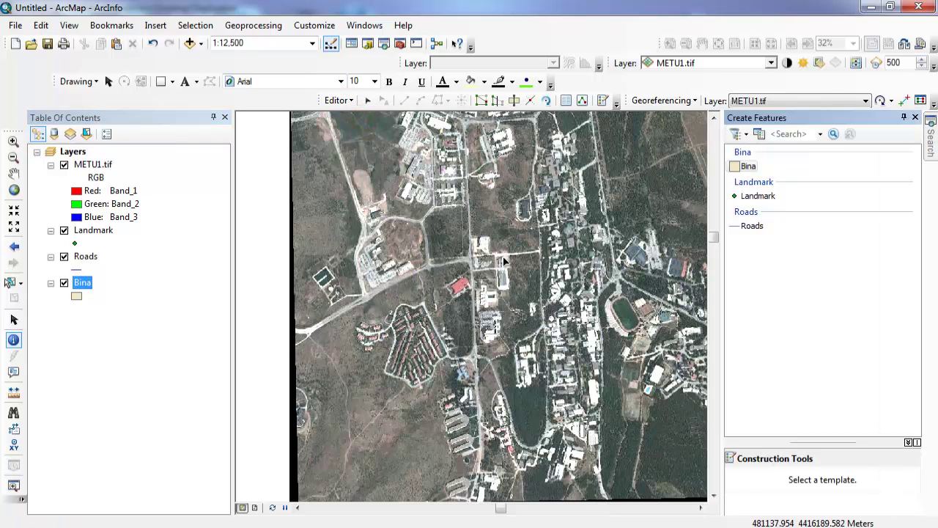
Step: Digitize the red-roofed building west of the main road as a Bina polygon along its roof corners and finish the sketch part
click(746, 166)
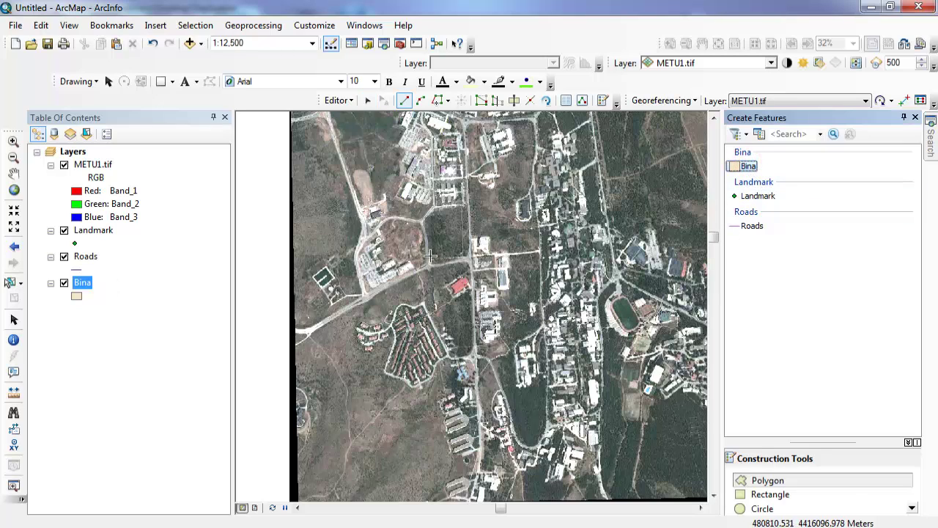
scroll(492, 296, down, 2)
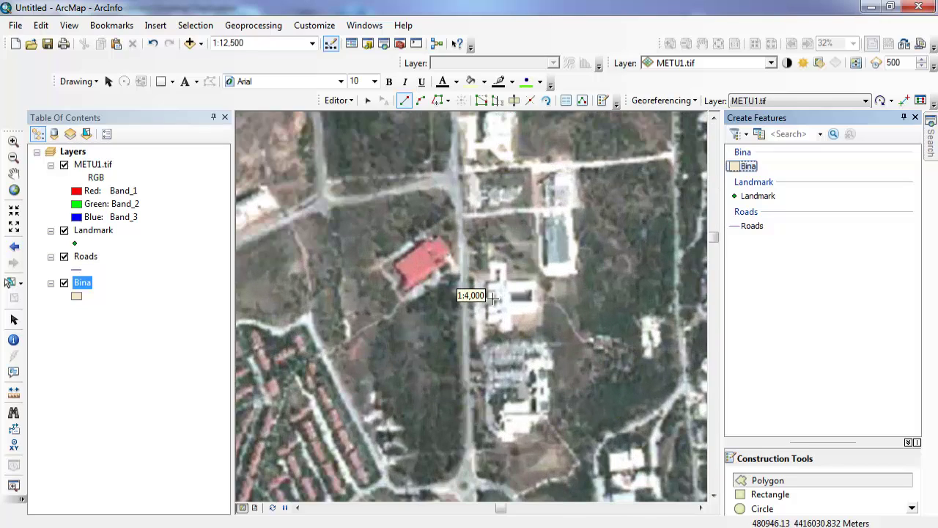
scroll(427, 284, down, 2)
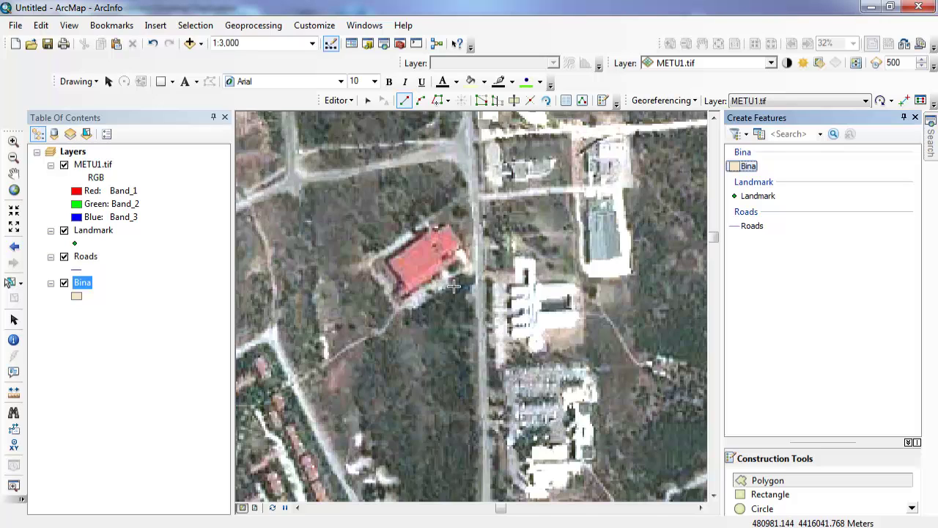
click(405, 293)
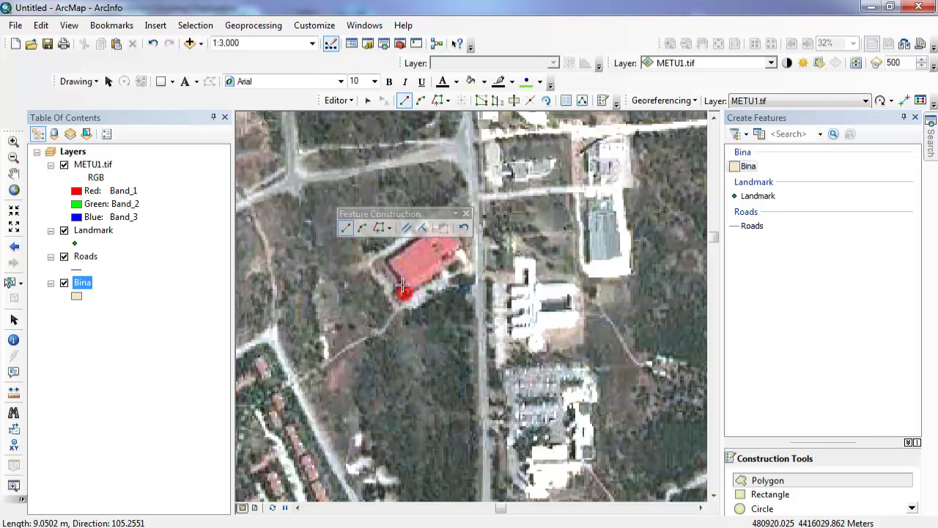
click(386, 259)
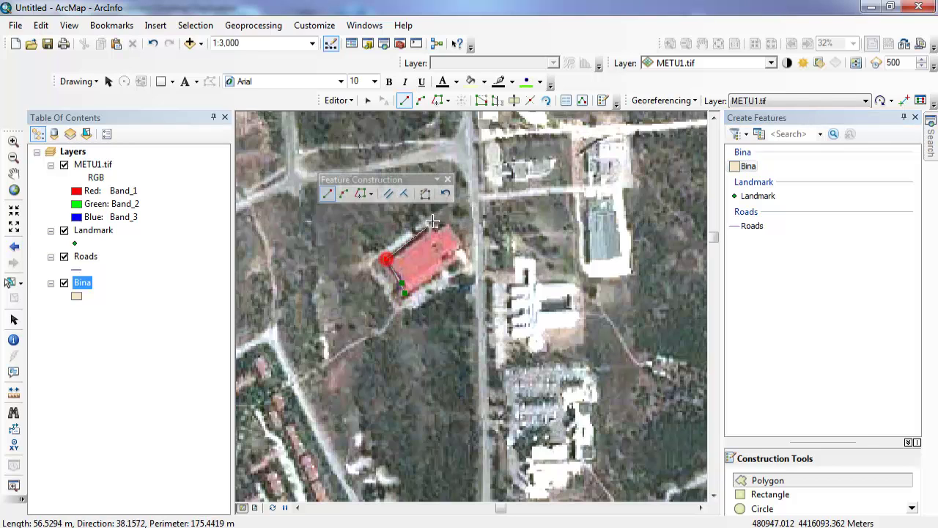
click(434, 229)
click(447, 222)
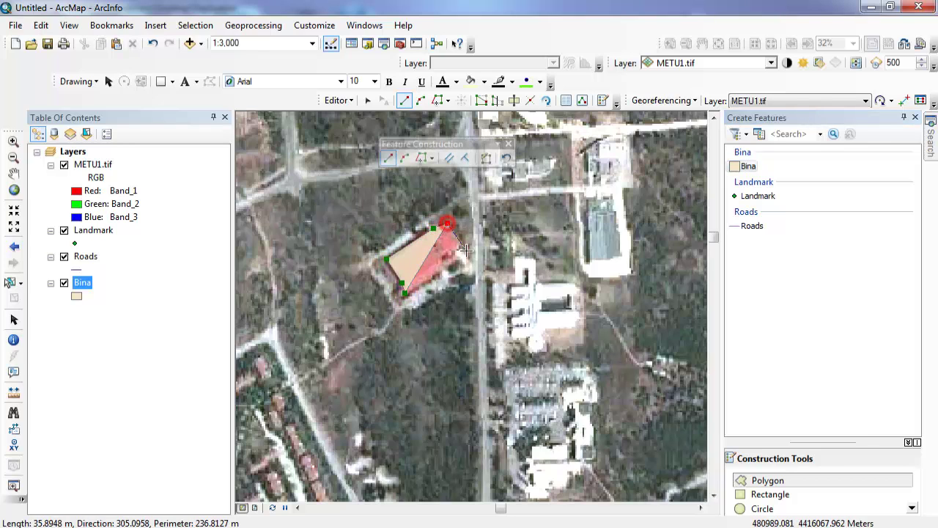
click(463, 247)
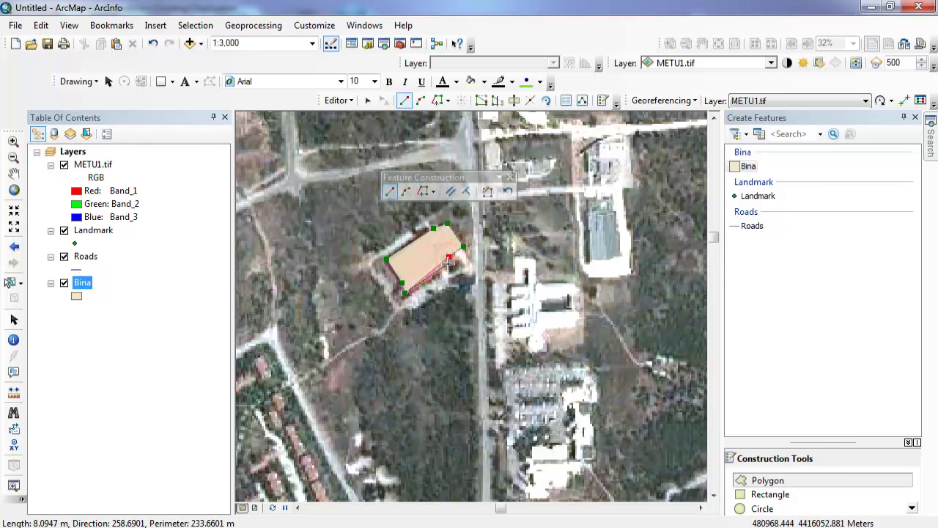
click(450, 263)
right_click(433, 268)
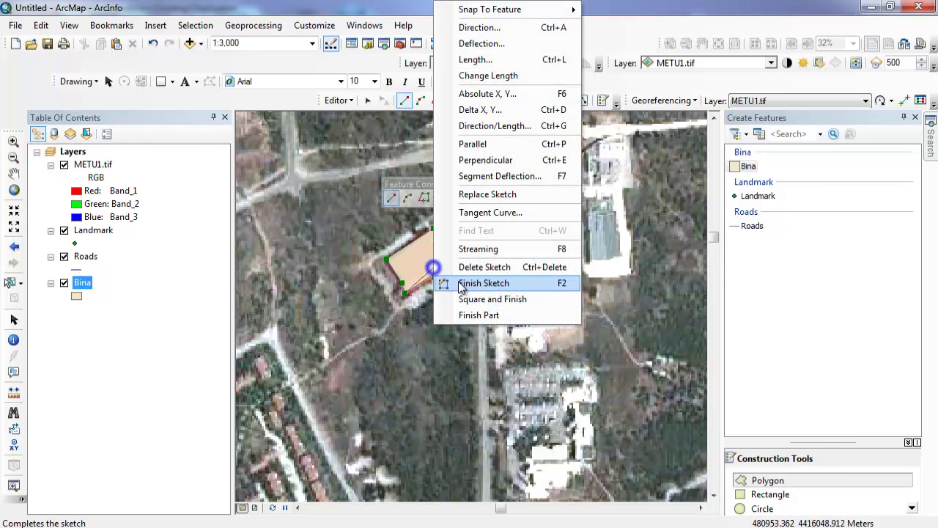
click(518, 314)
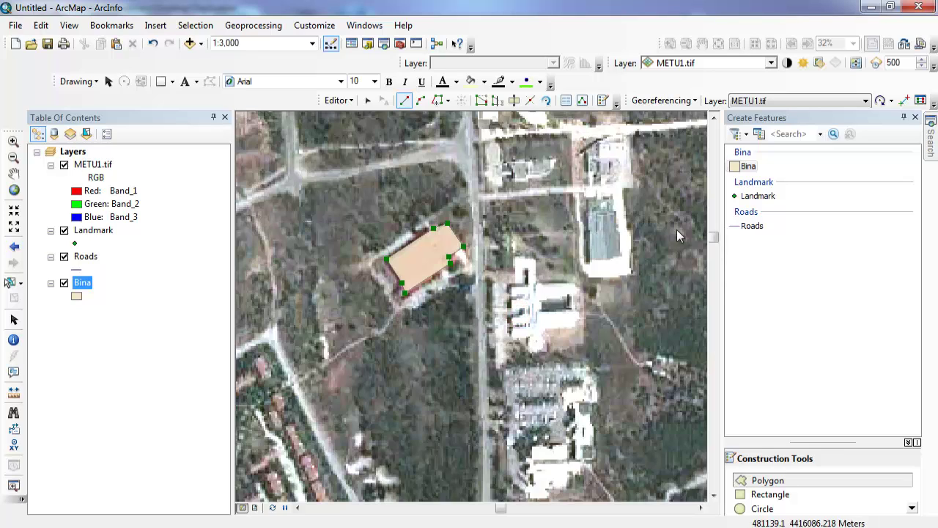
Step: Open the feature attributes and try to select the digitized red-roofed building polygon to show its fields
click(567, 101)
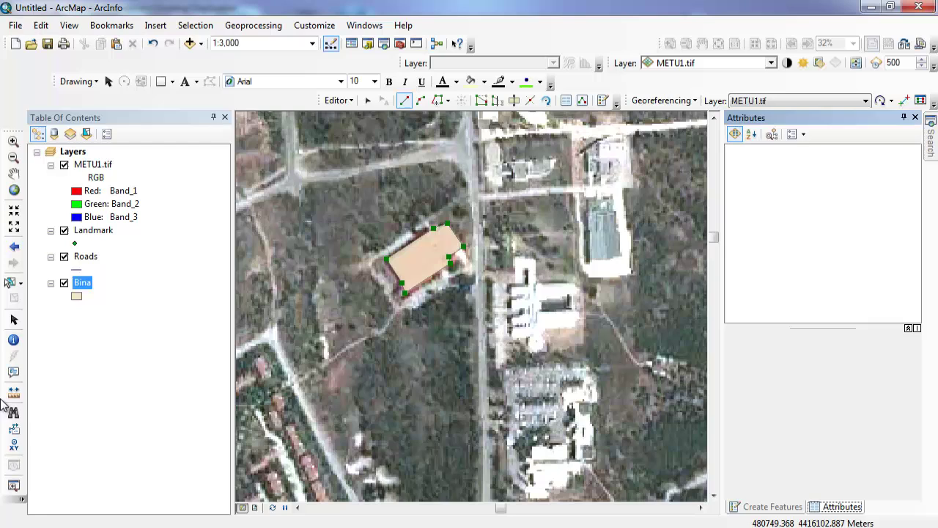
click(13, 320)
click(412, 265)
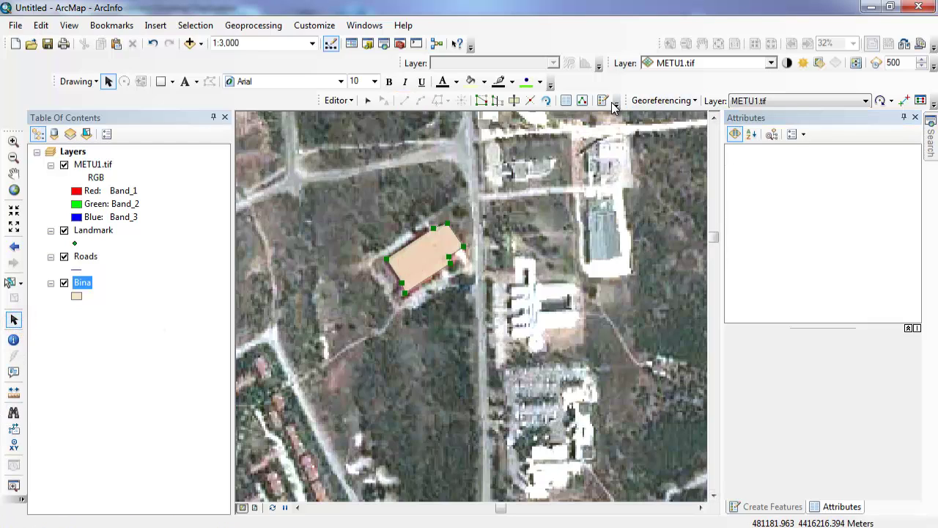
click(565, 101)
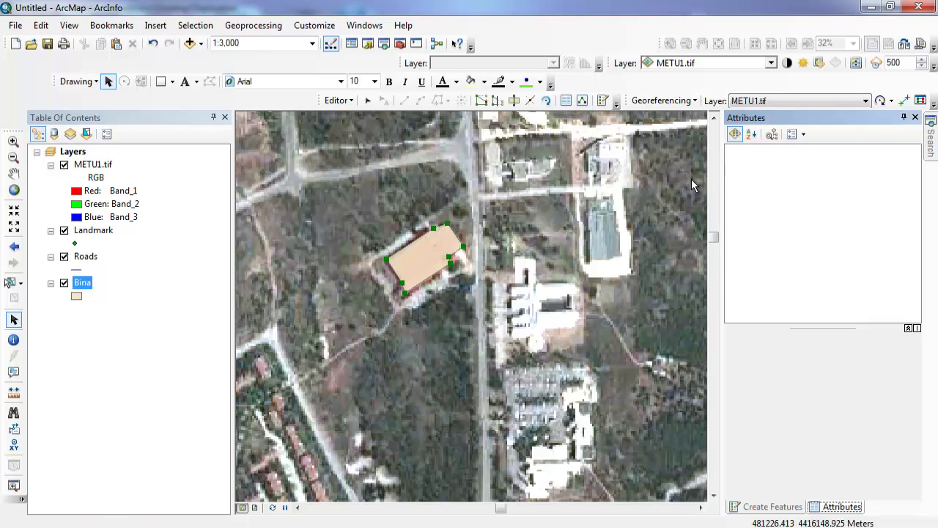
click(440, 254)
click(530, 258)
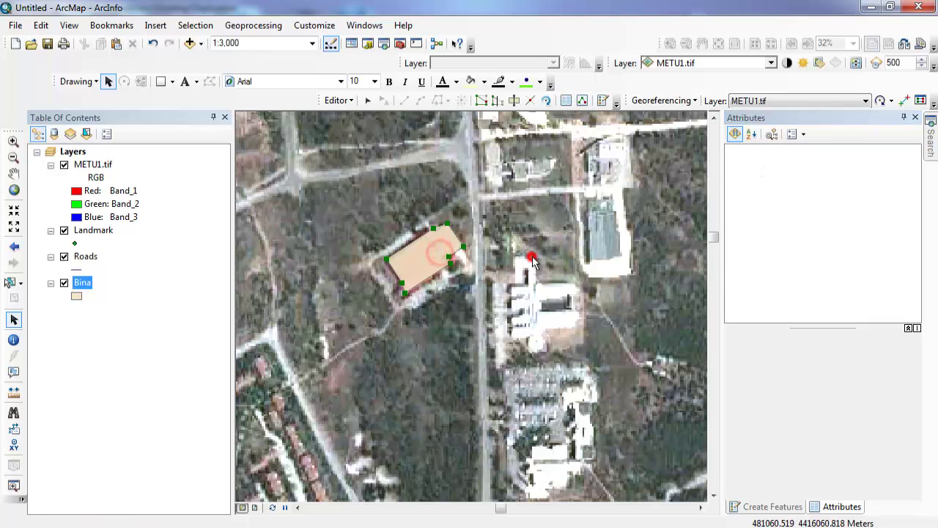